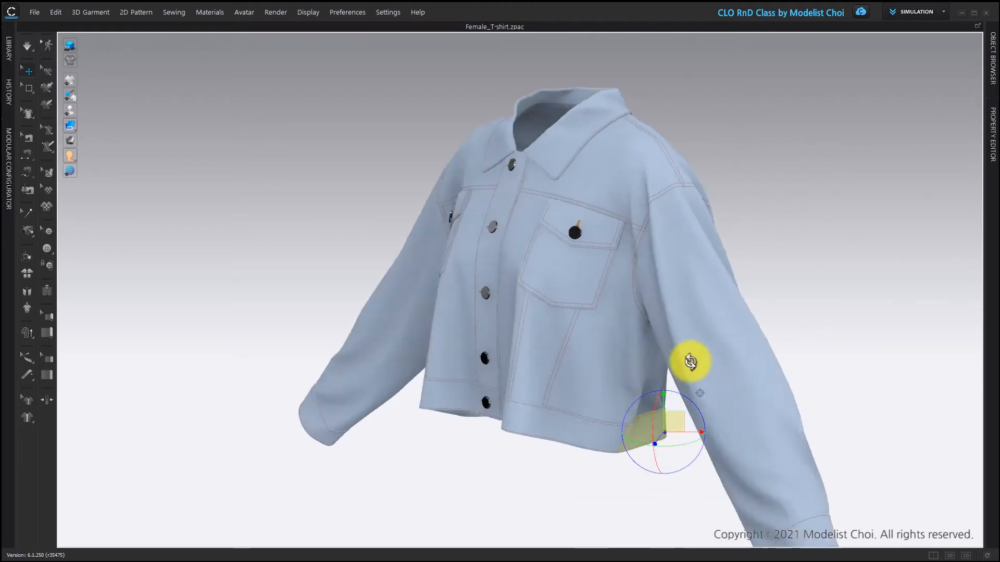
# Step: Examine the finished jacket's front yoke, pocket, flap and lower front panel, plus its back yoke, back body and sleeve pieces
pyautogui.click(634, 188)
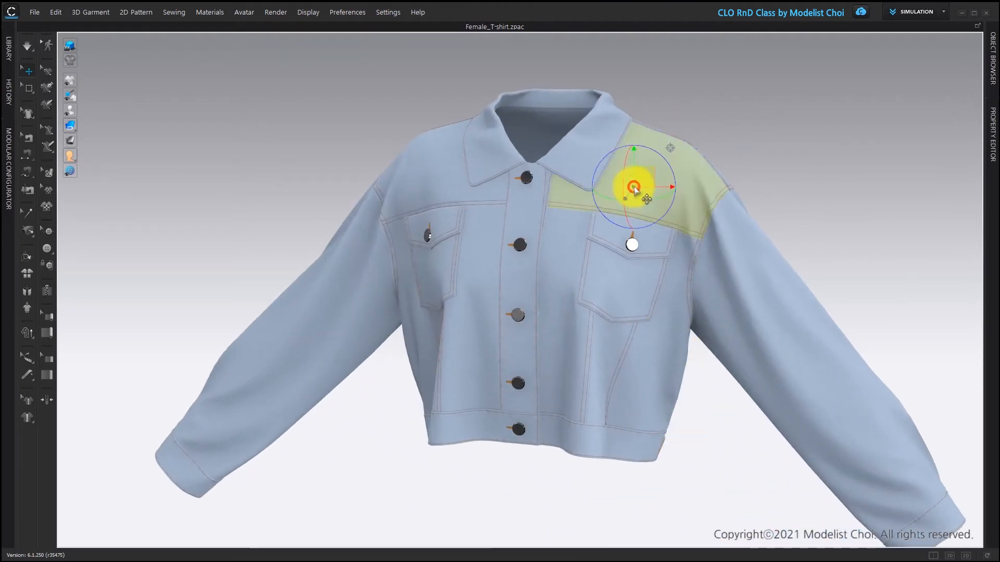
pyautogui.click(626, 284)
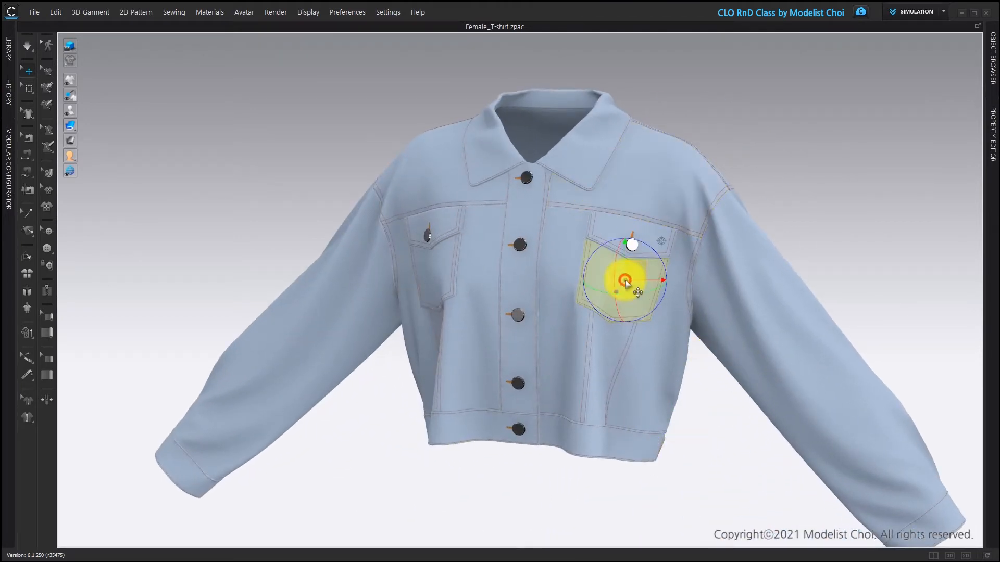
pyautogui.click(647, 224)
pyautogui.click(606, 341)
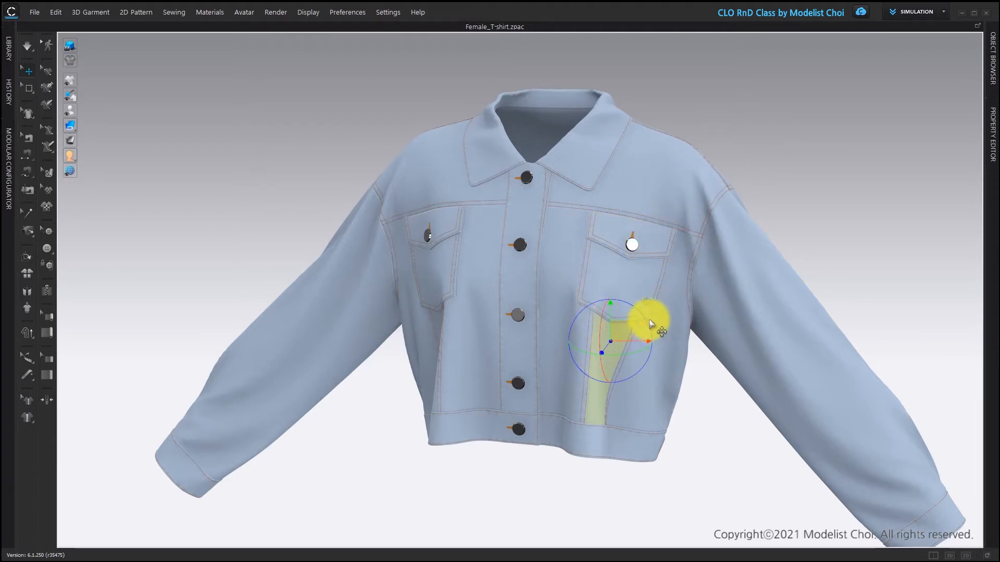
pyautogui.moveTo(764, 306); pyautogui.dragTo(691, 204, button='right')
pyautogui.click(692, 205)
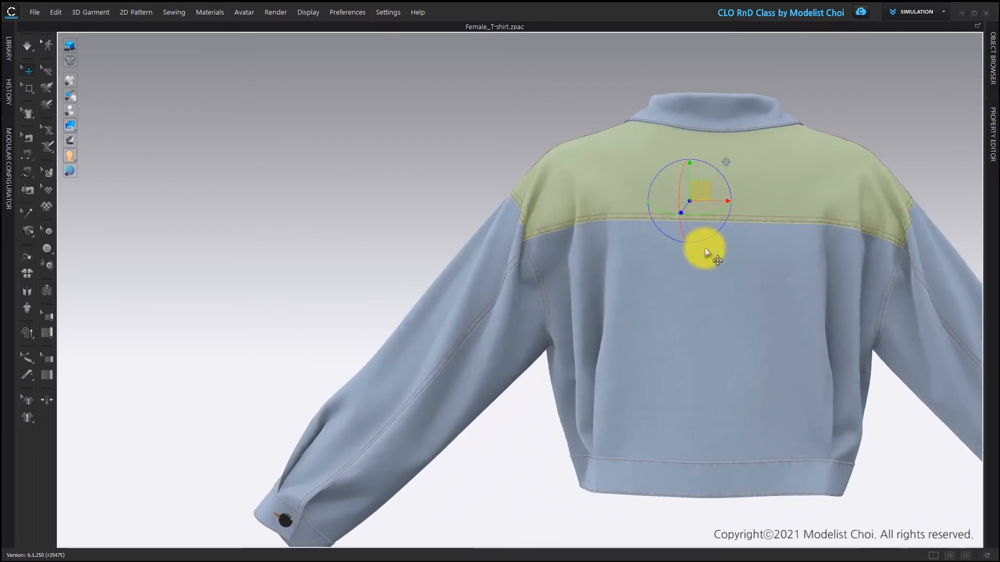
pyautogui.moveTo(651, 325); pyautogui.dragTo(620, 233, button='middle')
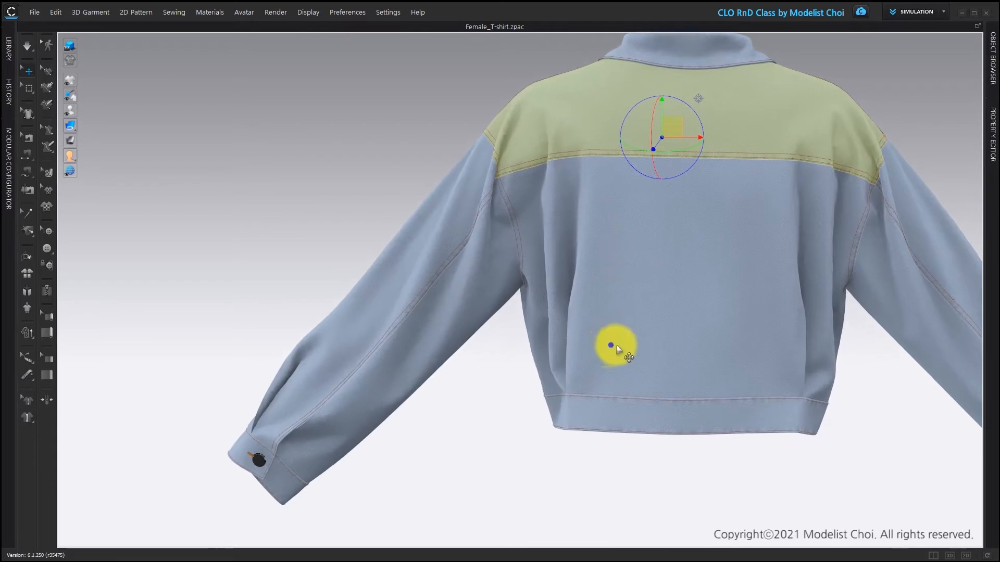
pyautogui.moveTo(614, 351); pyautogui.dragTo(635, 358, button='right')
pyautogui.click(580, 368)
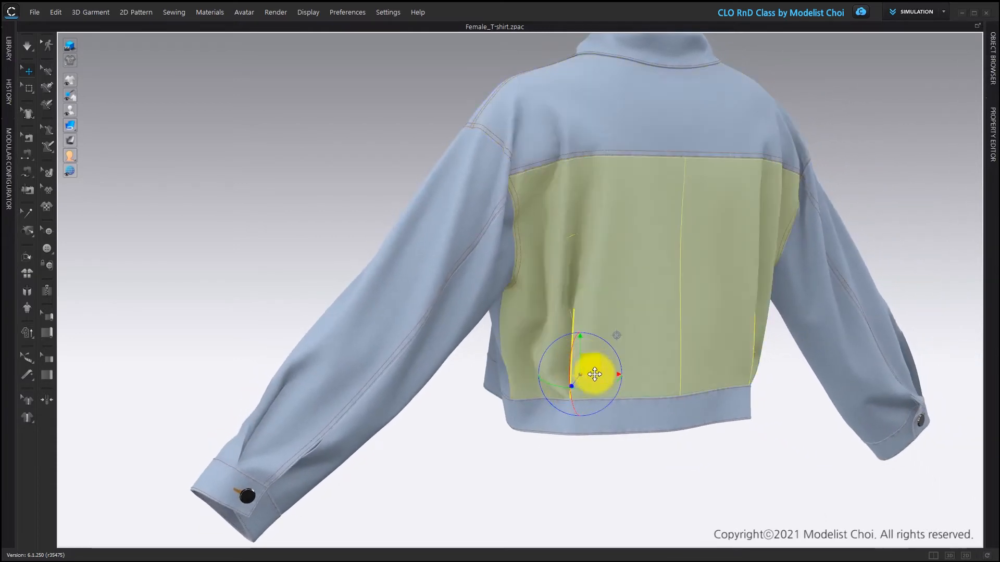
pyautogui.click(397, 318)
pyautogui.moveTo(466, 360); pyautogui.dragTo(486, 272, button='right')
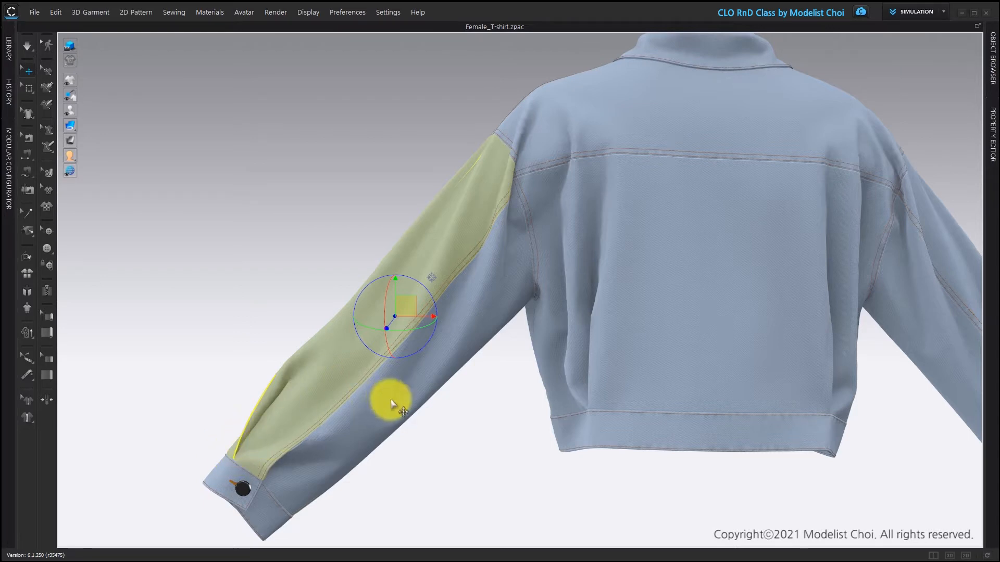
# Step: Inspect the jacket's collar and surrounding construction from the front
pyautogui.moveTo(551, 235); pyautogui.dragTo(787, 228, button='right')
pyautogui.scroll(-5, 498, 244)
pyautogui.scroll(5, 508, 250)
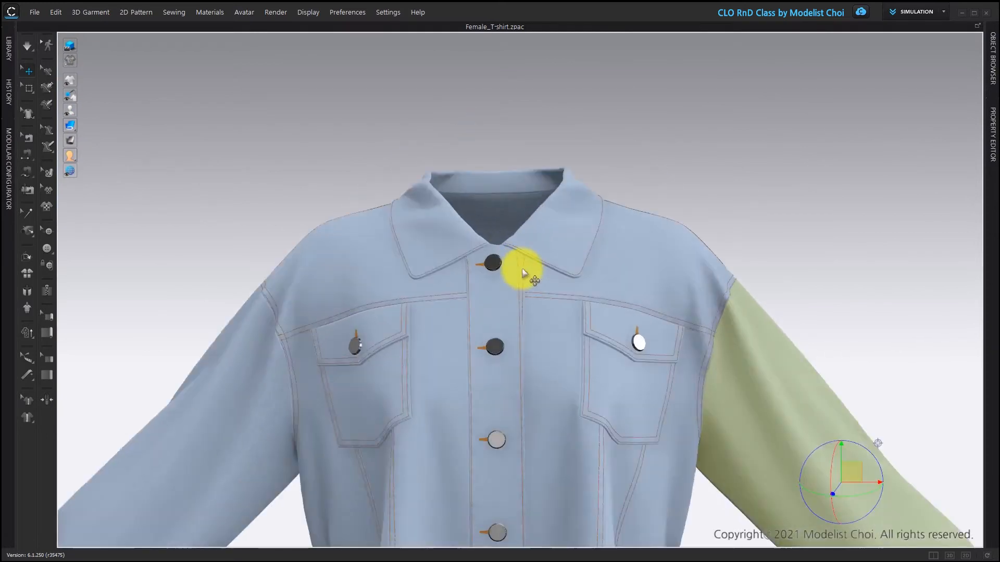
pyautogui.click(558, 208)
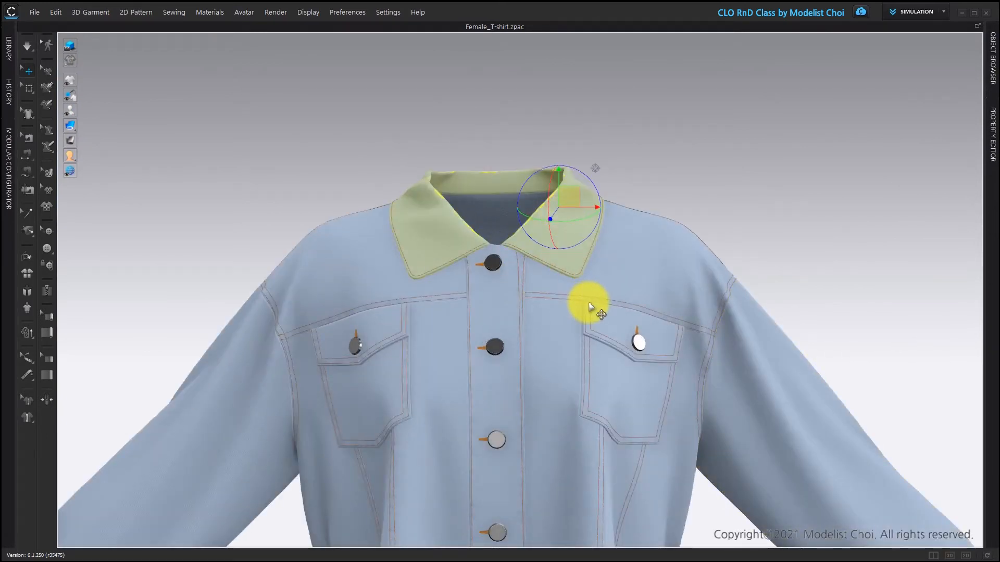
pyautogui.scroll(-3, 589, 304)
pyautogui.click(626, 198)
pyautogui.scroll(-2, 599, 245)
pyautogui.moveTo(550, 330); pyautogui.dragTo(580, 260, button='middle')
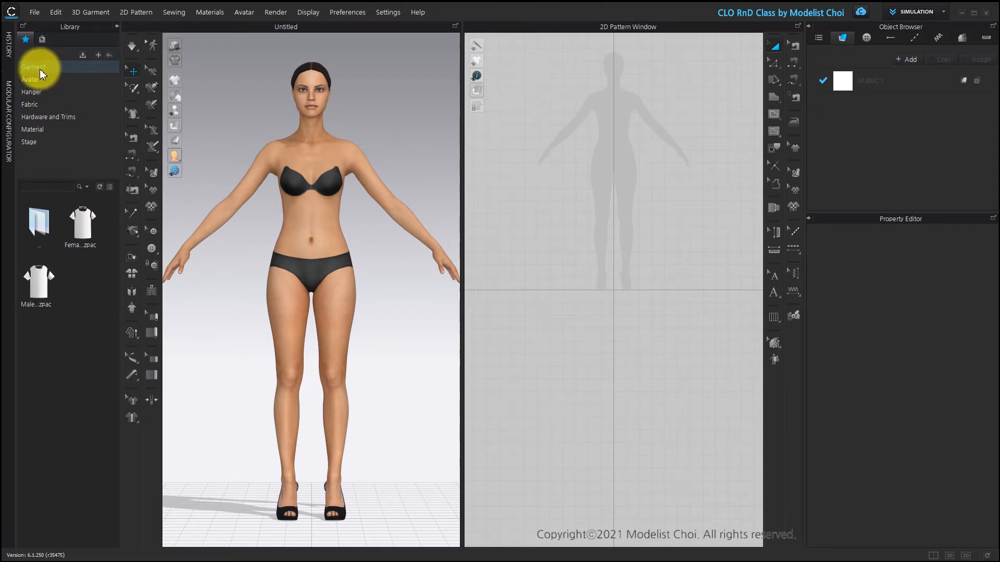
# Step: Load the Female_T-shirt.zpac garment without its avatar pose and size file, and enlarge the 2D pattern workspace
pyautogui.click(83, 223)
pyautogui.doubleClick(83, 223)
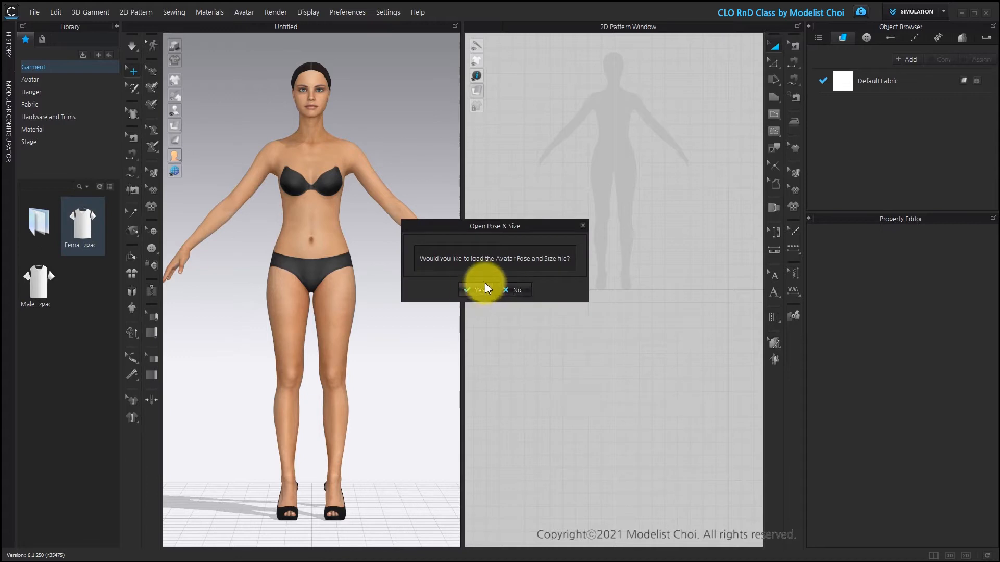
pyautogui.click(513, 291)
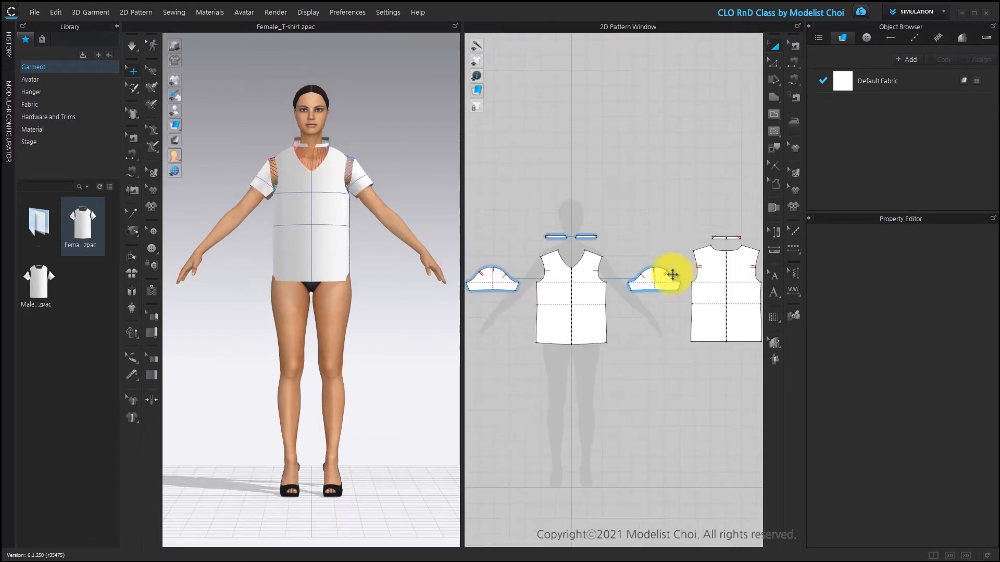
pyautogui.click(116, 26)
pyautogui.moveTo(410, 249); pyautogui.dragTo(271, 290)
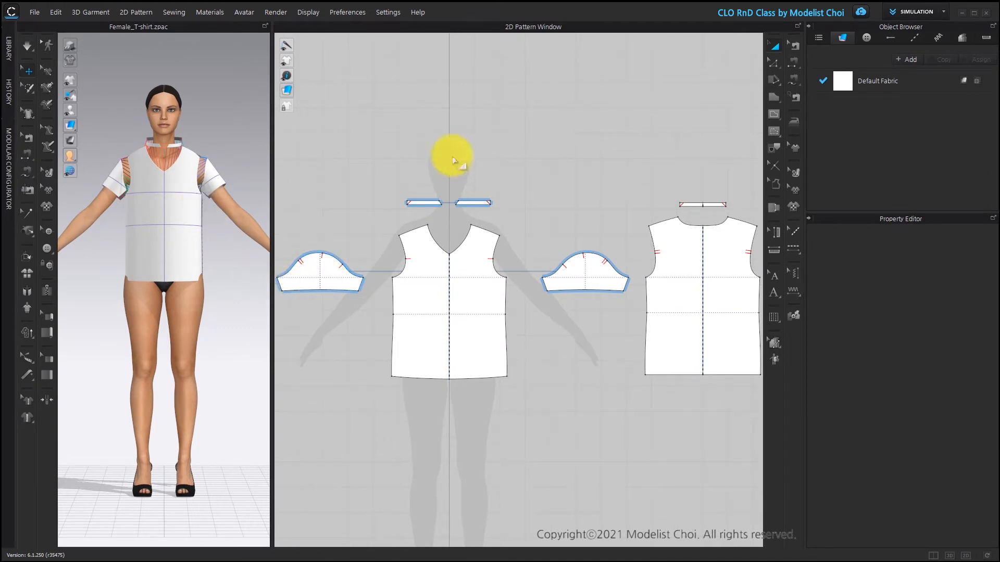
# Step: Delete all the neckband patterns and simulate the T-shirt on the avatar
pyautogui.moveTo(359, 146); pyautogui.dragTo(764, 239)
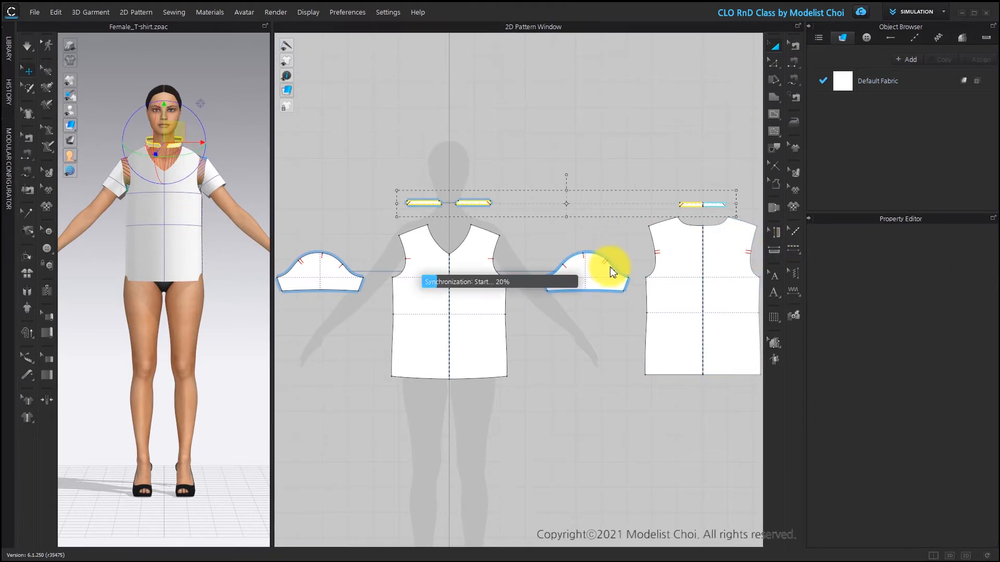
pyautogui.press('Delete')
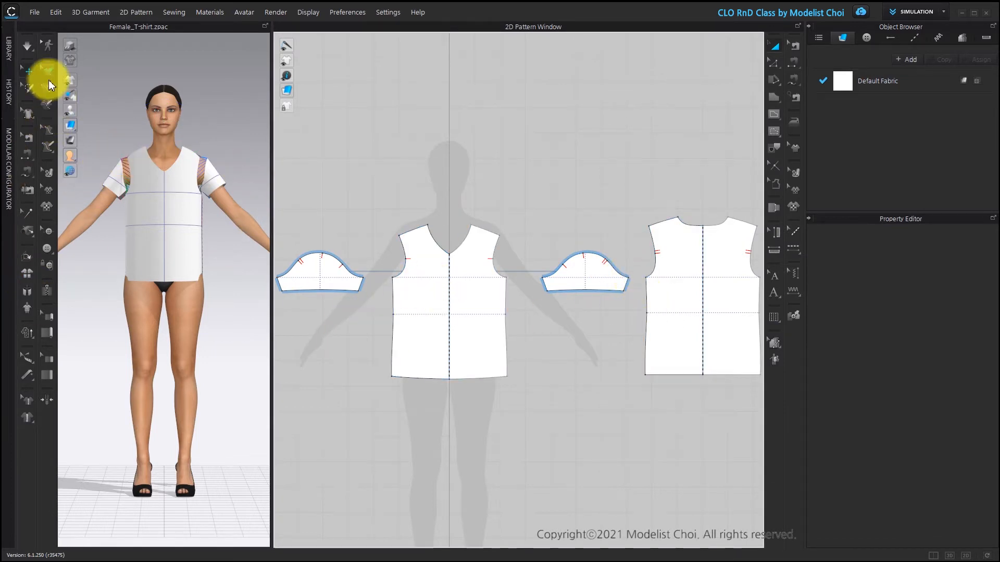
pyautogui.click(27, 46)
pyautogui.moveTo(219, 296); pyautogui.dragTo(211, 278, button='right')
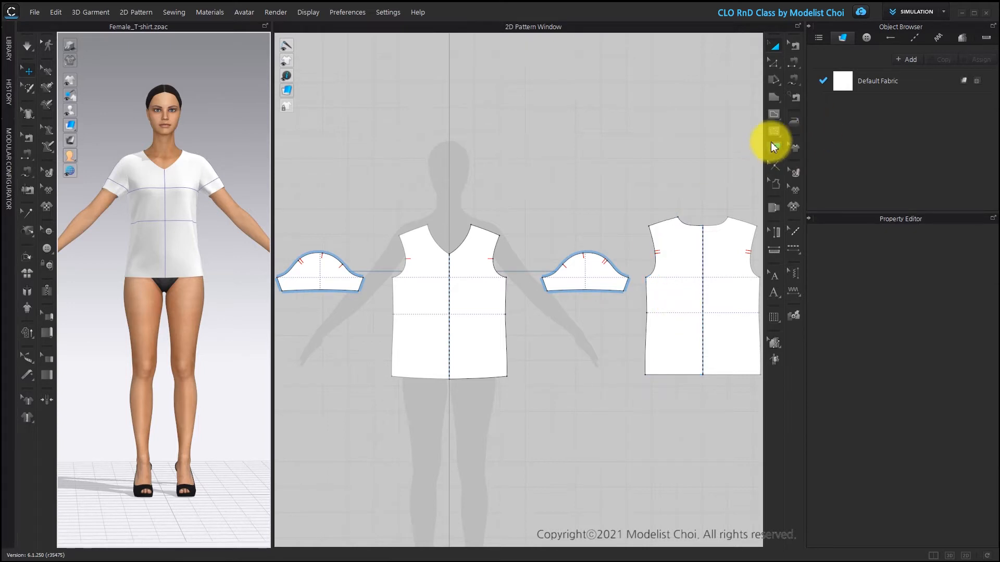
# Step: Cut and sew the front and back bodice patterns along their vertical center baselines
pyautogui.click(774, 148)
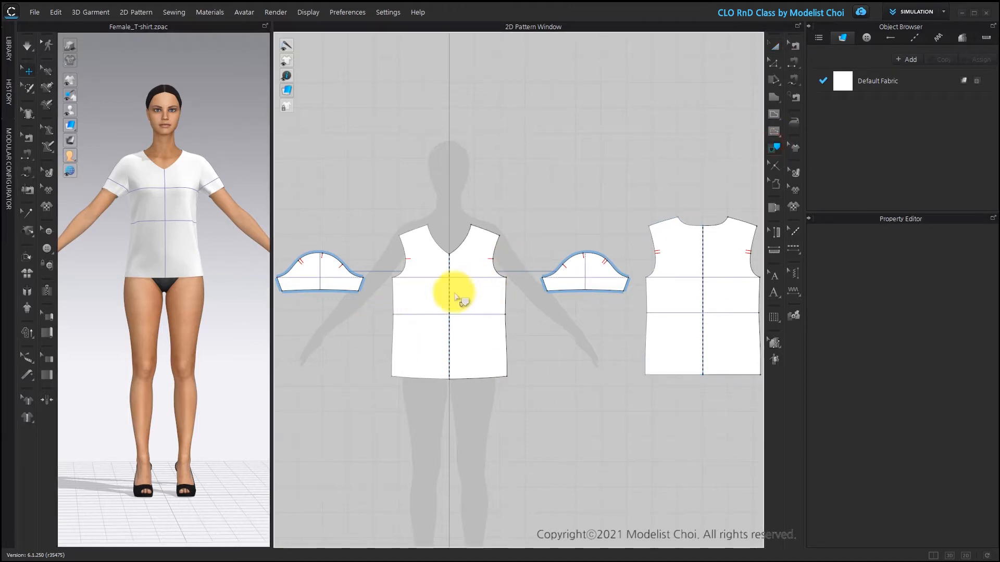
pyautogui.rightClick(449, 296)
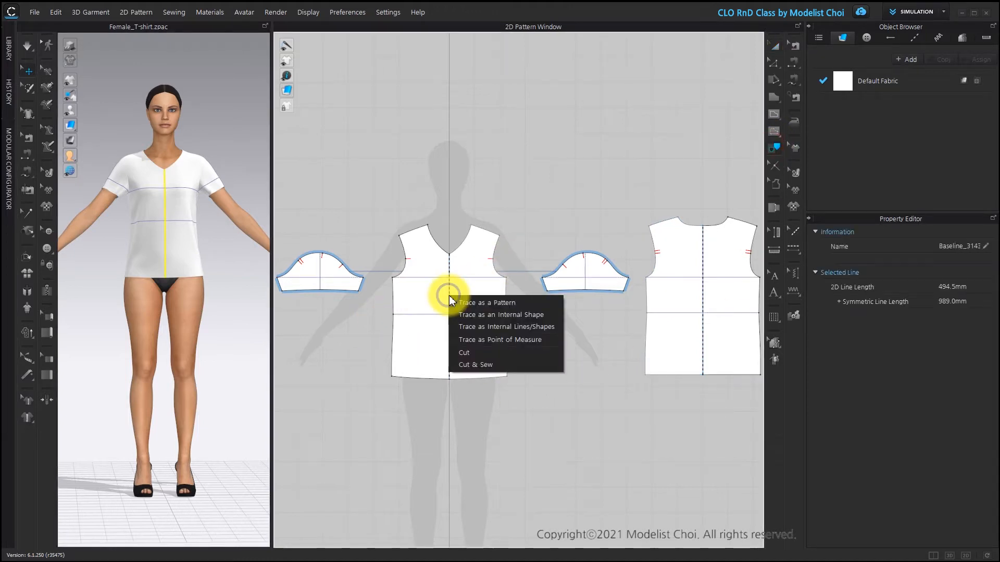
pyautogui.click(483, 365)
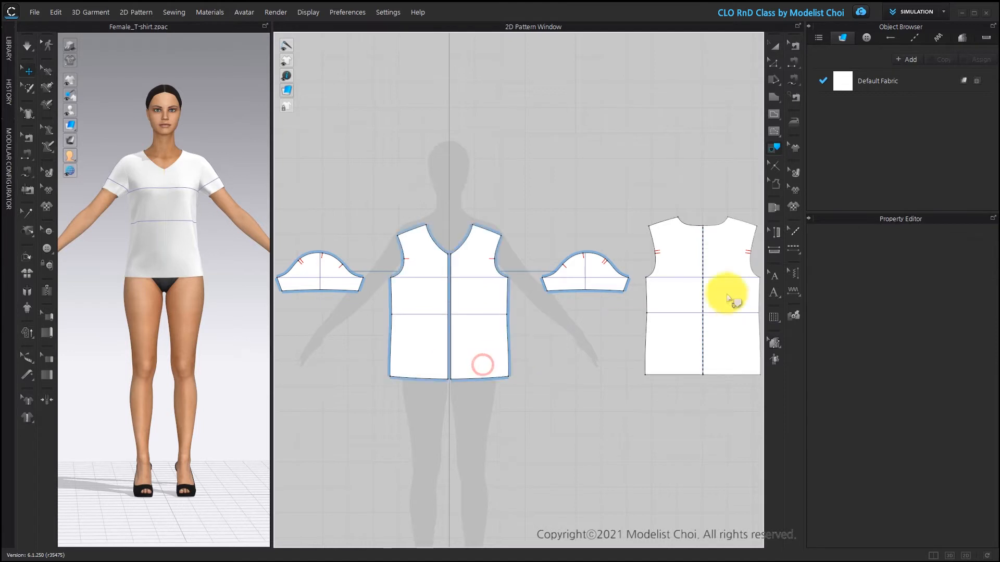
pyautogui.rightClick(703, 253)
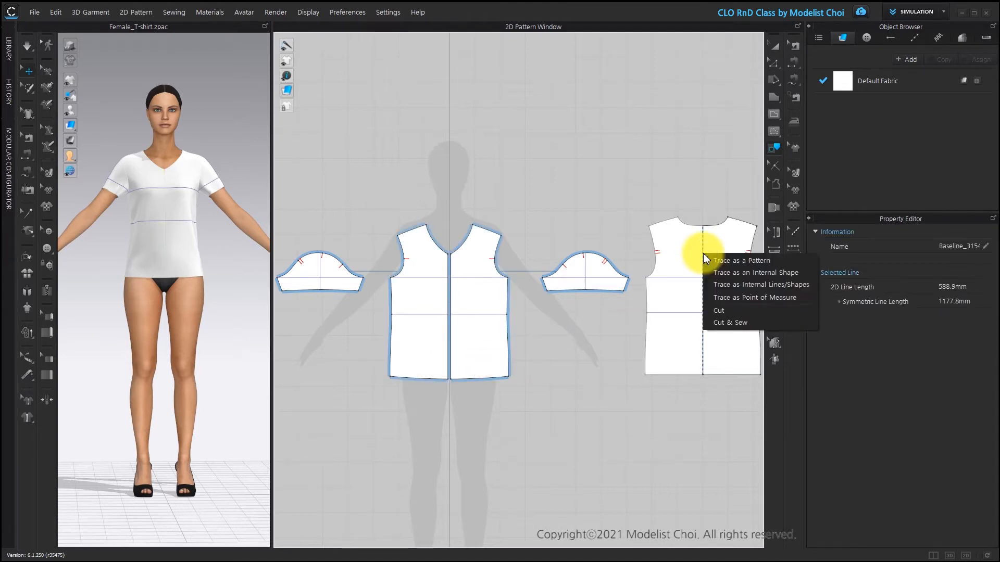
pyautogui.click(721, 323)
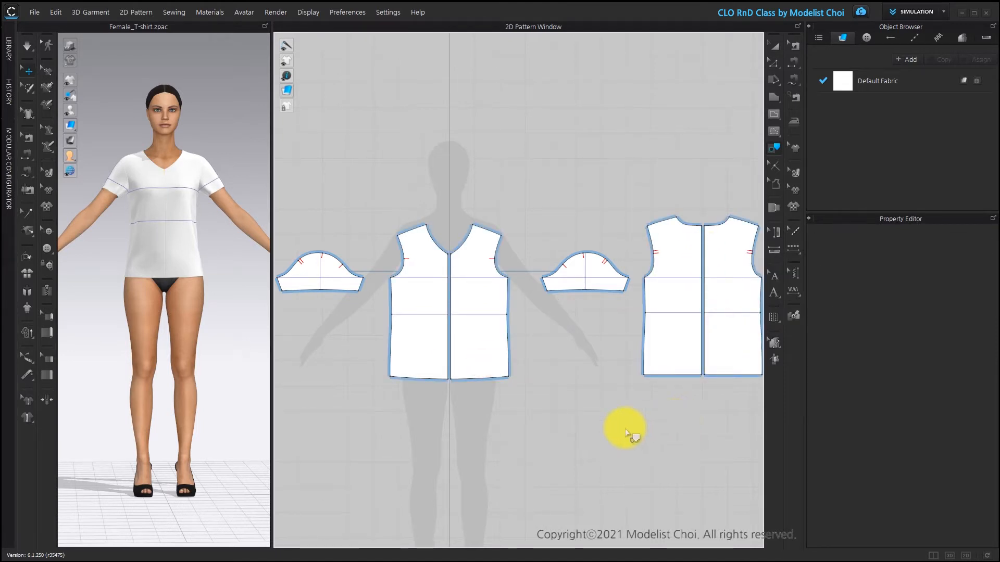
# Step: Examine the linked-editing options for the two front bodice halves
pyautogui.scroll(3, 504, 317)
pyautogui.scroll(-2, 531, 344)
pyautogui.moveTo(516, 335); pyautogui.dragTo(453, 297, button='middle')
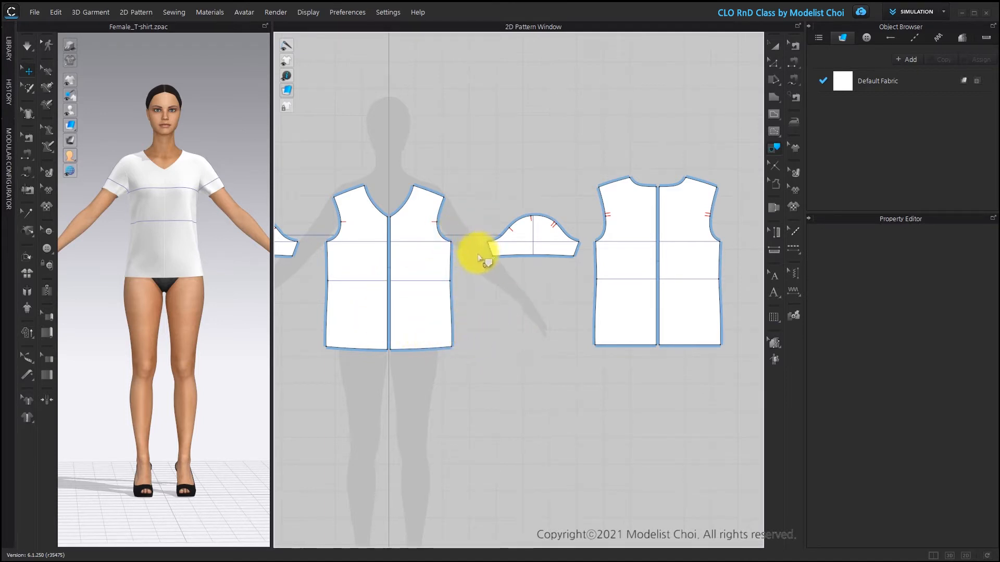
pyautogui.click(775, 45)
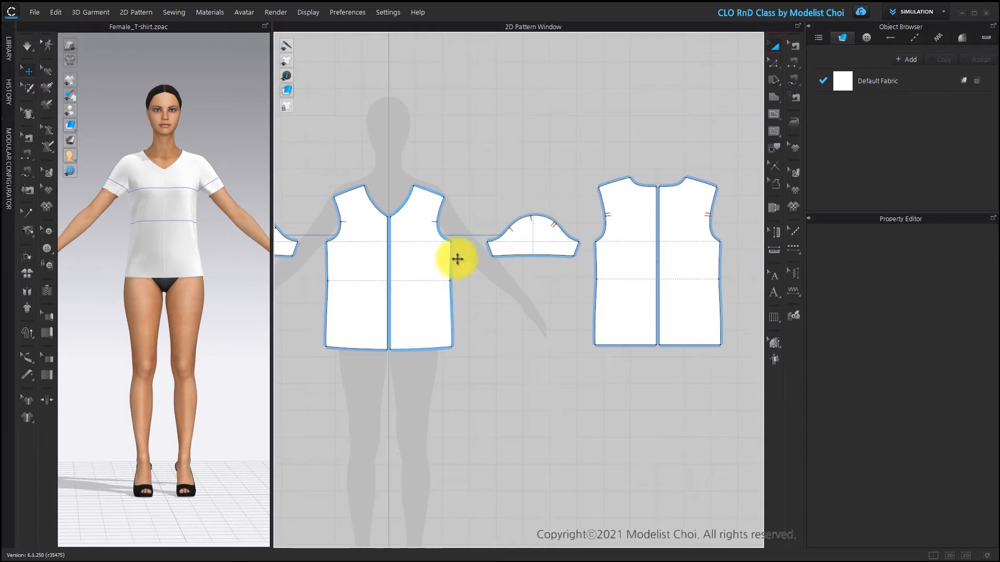
pyautogui.click(407, 268)
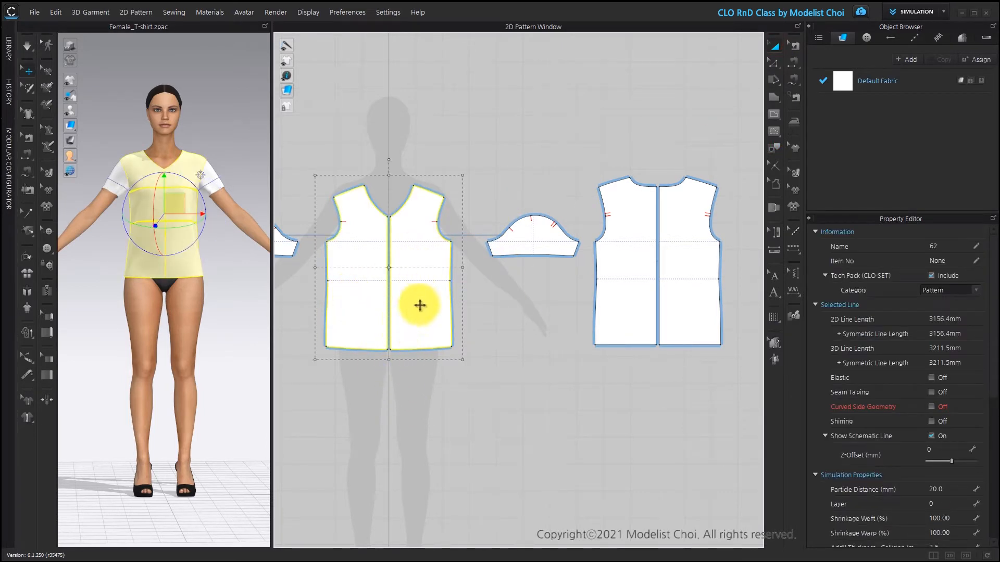
pyautogui.rightClick(418, 311)
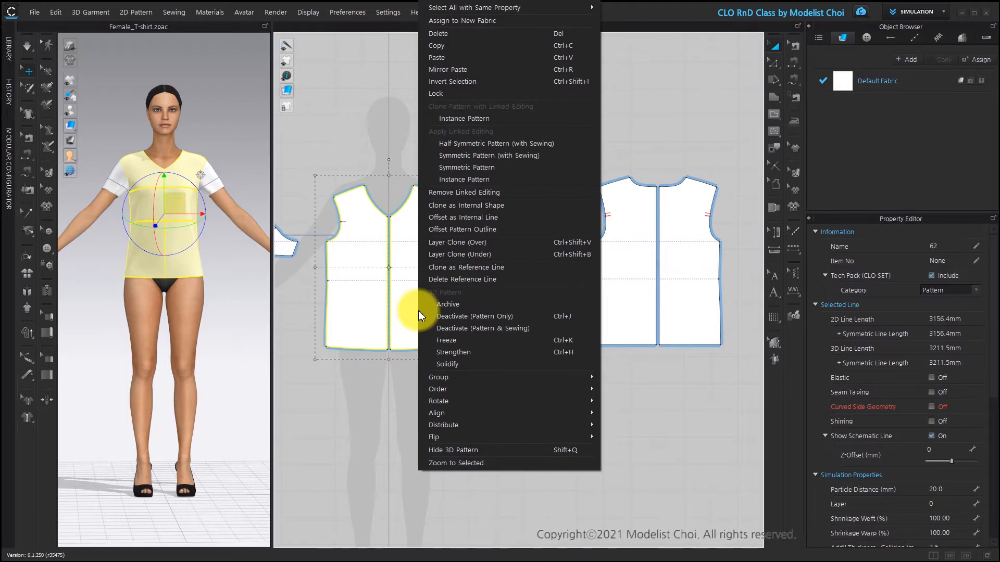
pyautogui.click(362, 439)
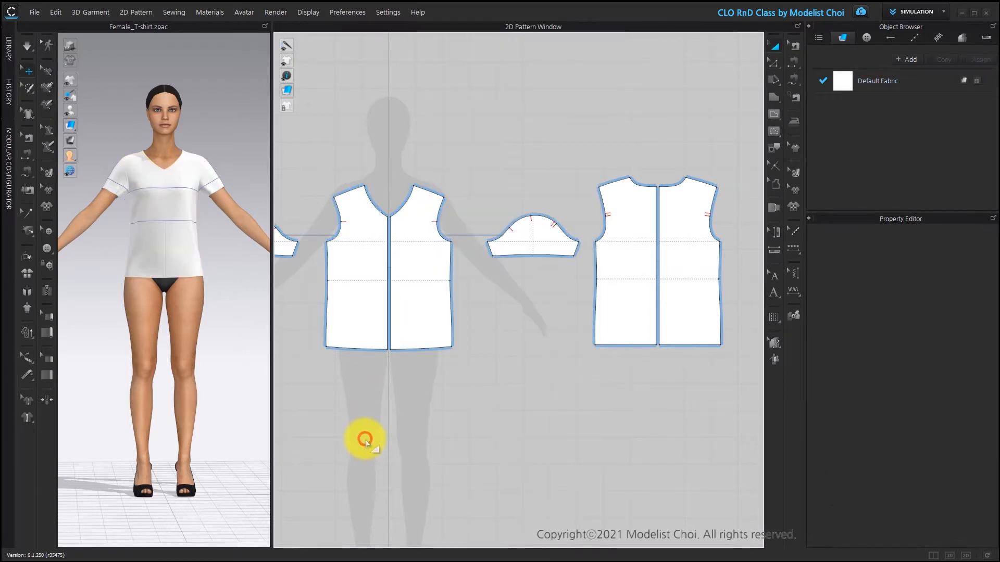
pyautogui.scroll(-2, 630, 346)
pyautogui.moveTo(631, 346); pyautogui.dragTo(624, 314, button='middle')
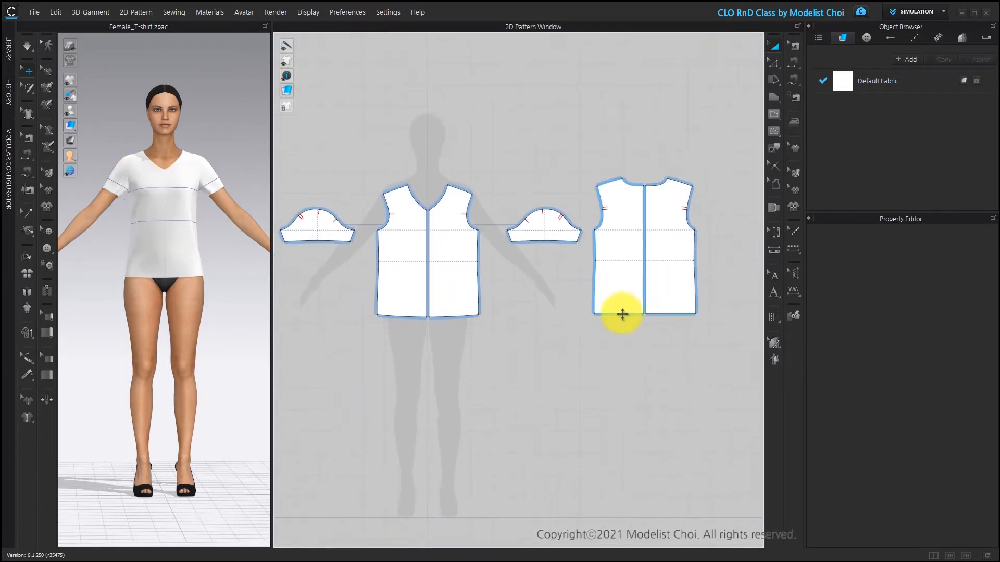
# Step: Delete the extra waist-level points on the side seams of the front and back bodice patterns
pyautogui.scroll(2, 623, 314)
pyautogui.click(774, 65)
pyautogui.click(425, 260)
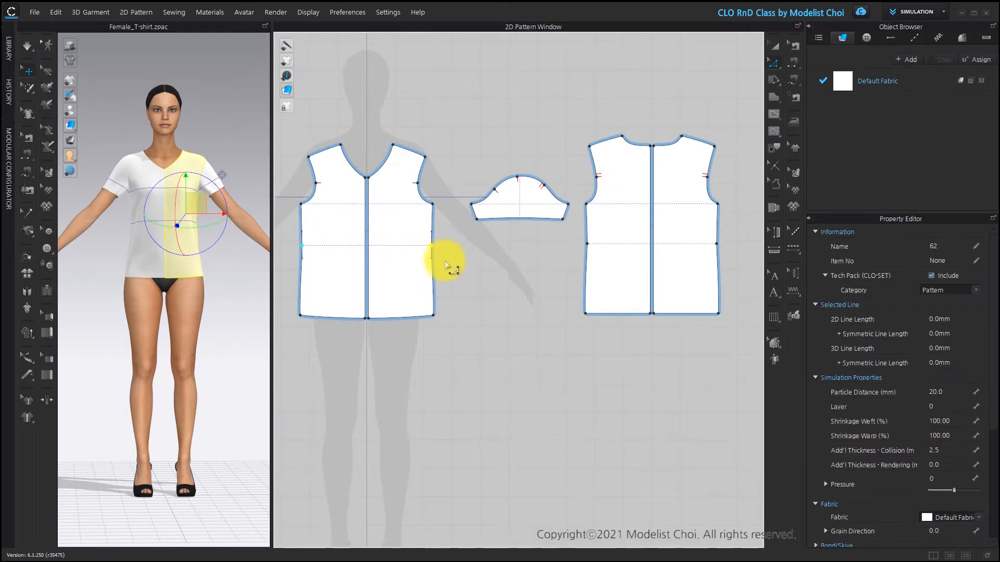
pyautogui.scroll(1, 447, 261)
pyautogui.click(432, 276)
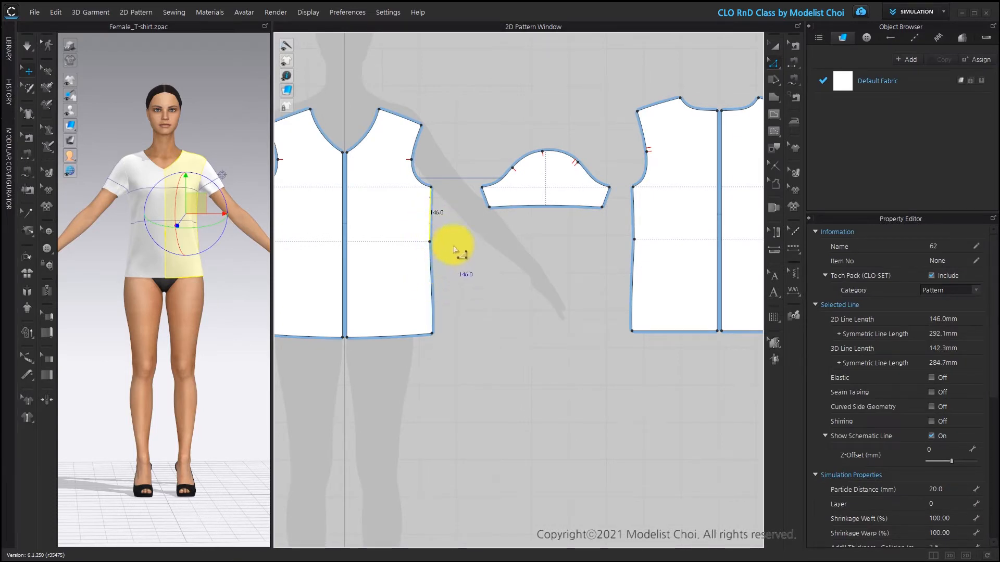
pyautogui.moveTo(464, 229); pyautogui.dragTo(386, 281)
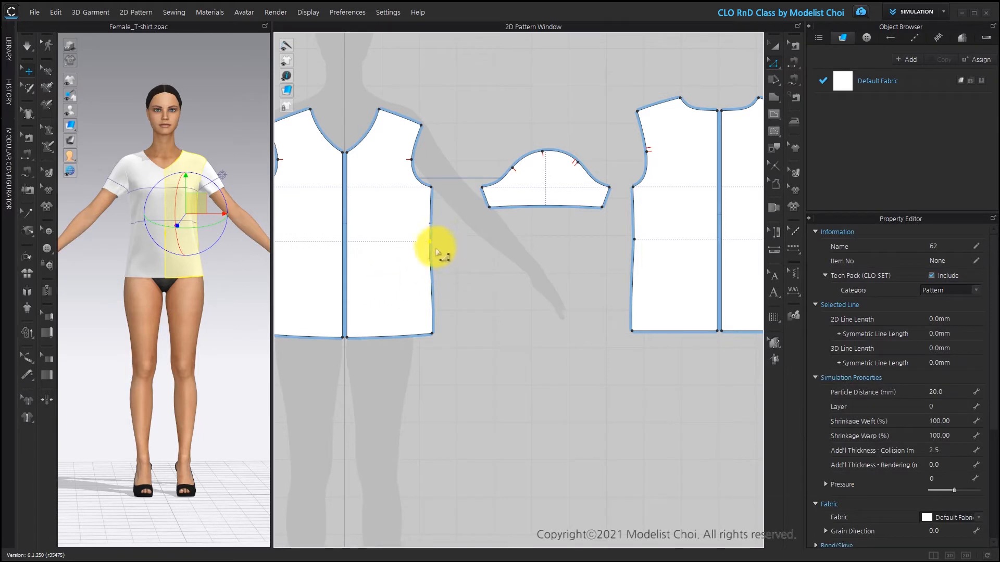
pyautogui.moveTo(628, 224); pyautogui.dragTo(653, 259)
pyautogui.press('Delete')
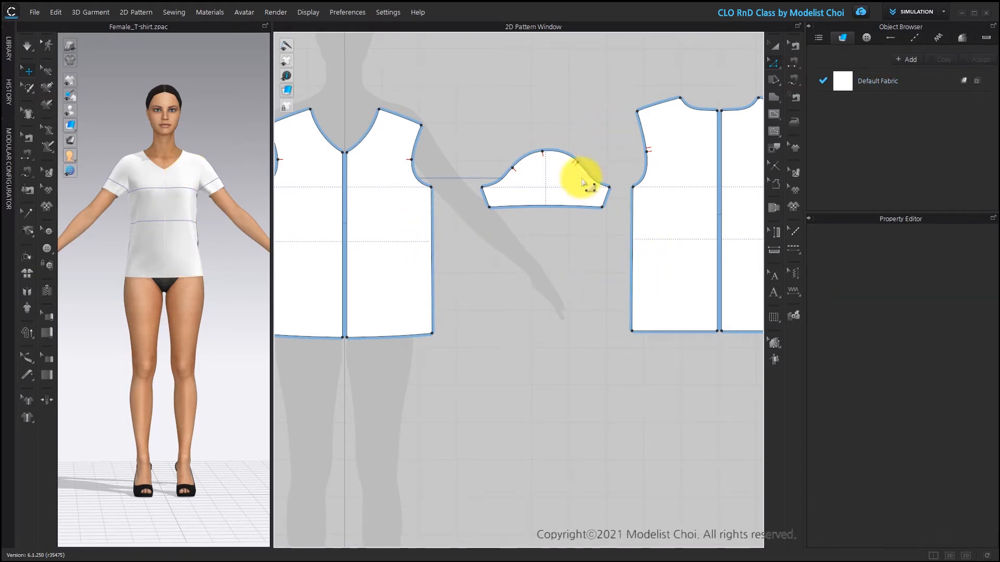
# Step: Compare the lengths of the front and back side seam lines
pyautogui.click(431, 271)
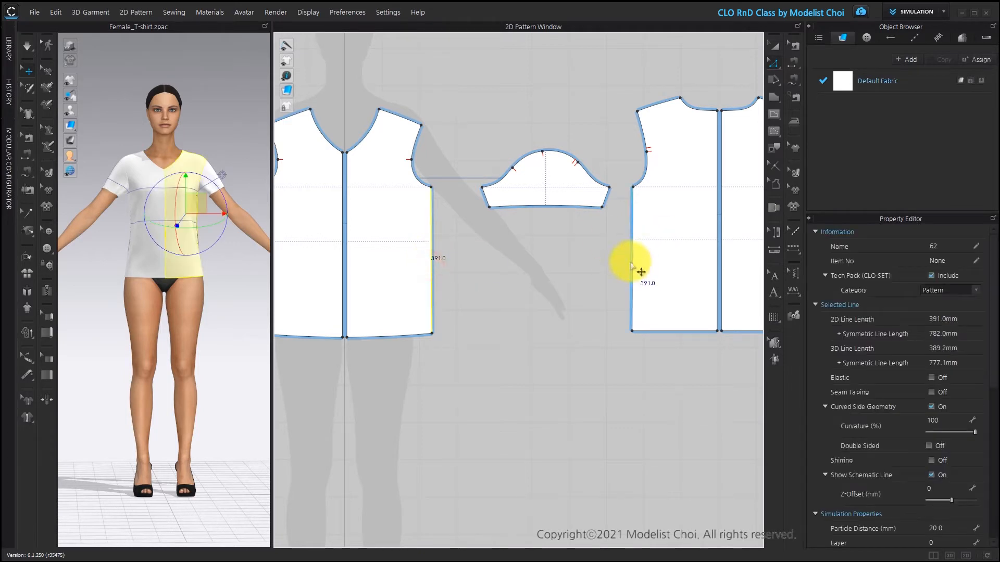
pyautogui.click(632, 263)
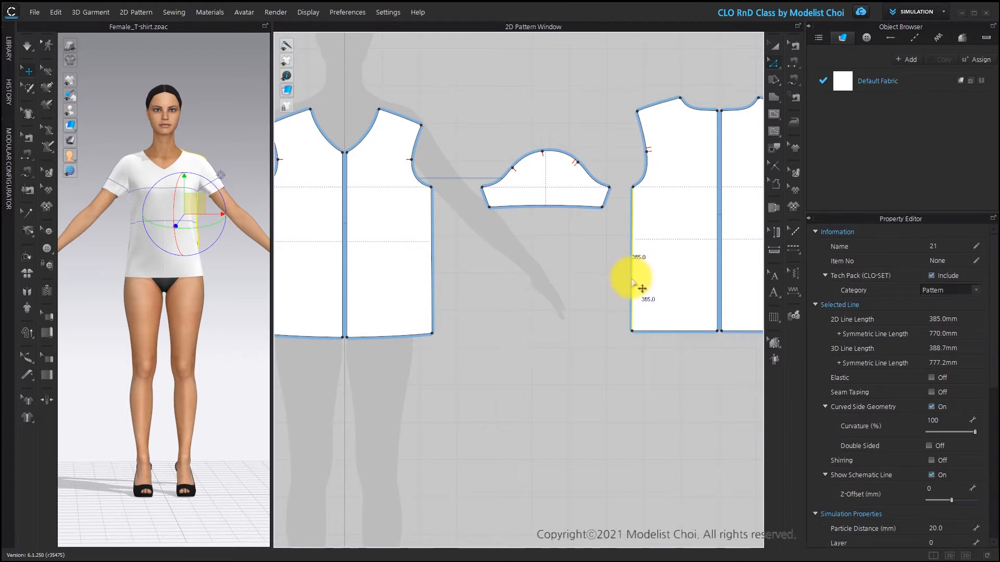
pyautogui.scroll(-3, 603, 297)
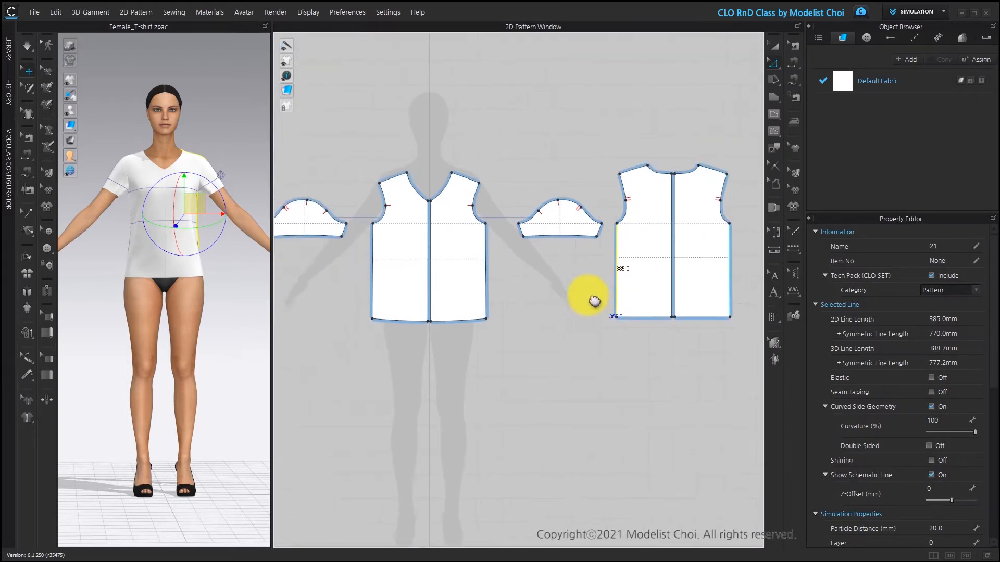
# Step: Check the length difference between the front and back bodice in the upper side seam sewing
pyautogui.scroll(5, 595, 301)
pyautogui.click(793, 45)
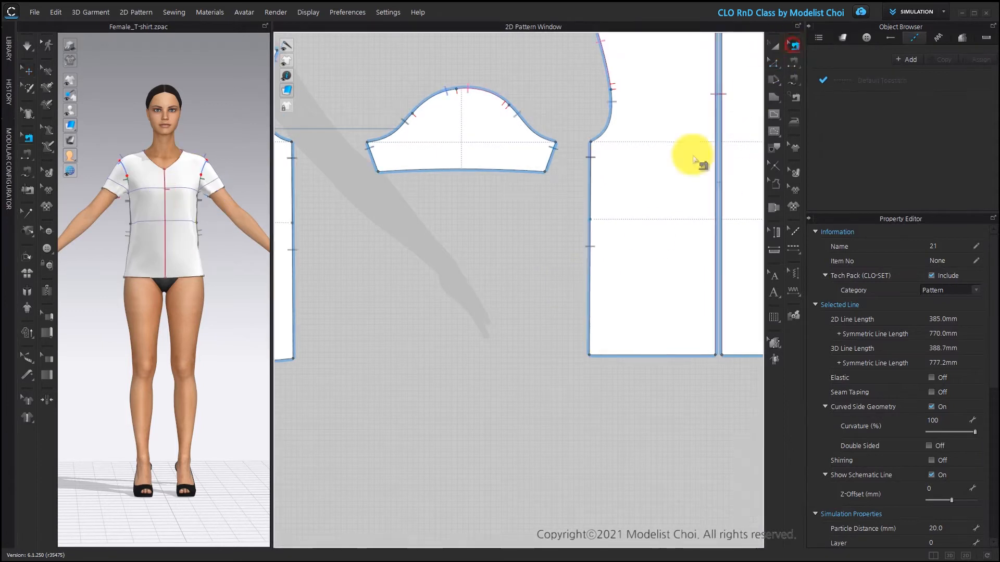
pyautogui.scroll(-2, 669, 188)
pyautogui.click(605, 177)
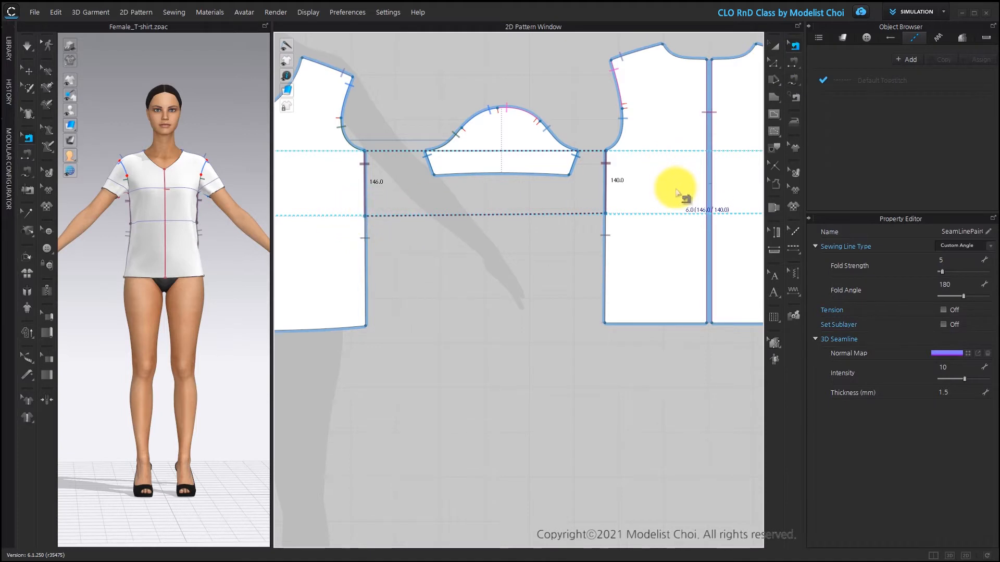
# Step: Shorten the back bodice pattern by moving its hem line straight up 200 mm
pyautogui.click(774, 65)
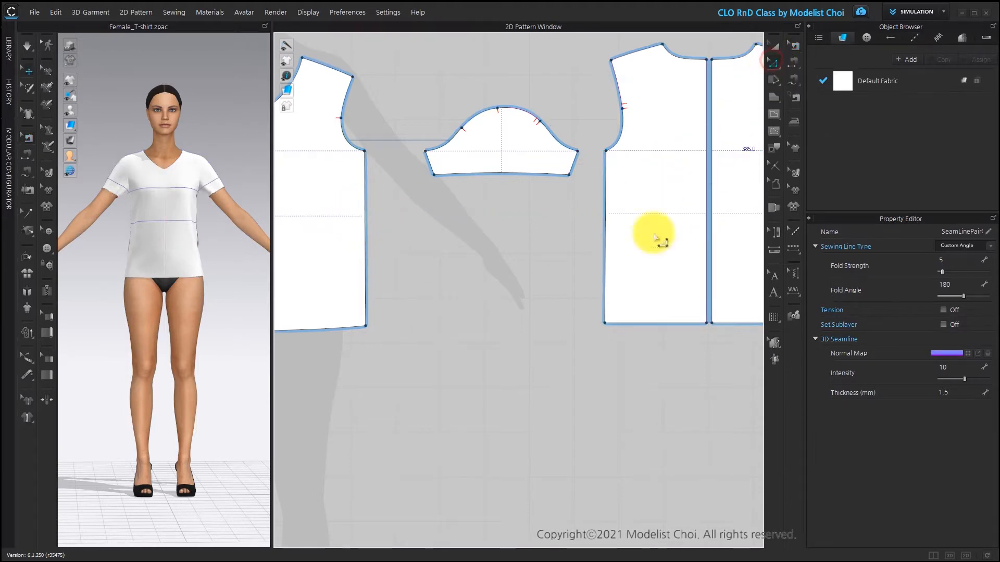
pyautogui.scroll(-4, 651, 281)
pyautogui.scroll(-1, 593, 266)
pyautogui.scroll(4, 595, 264)
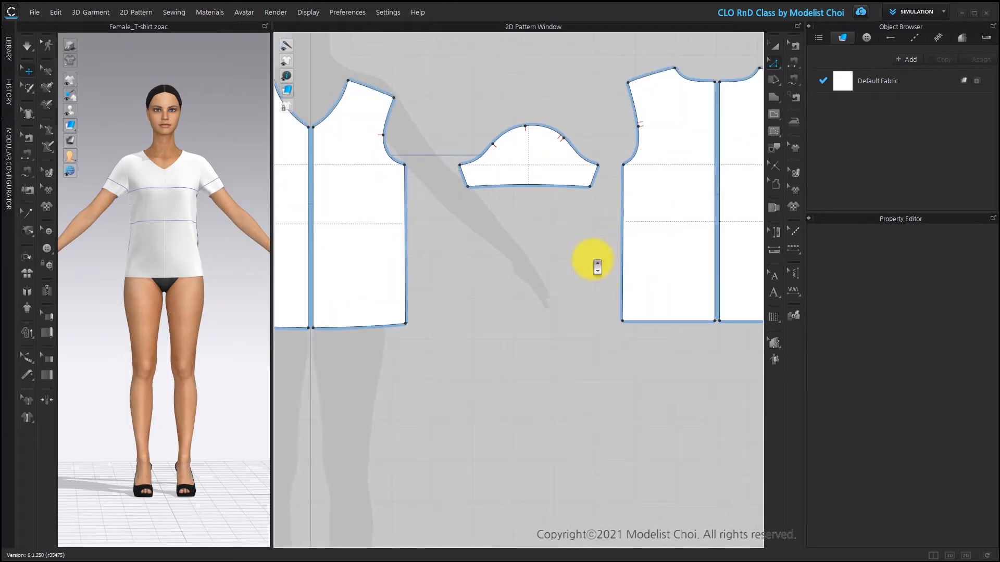
pyautogui.click(663, 322)
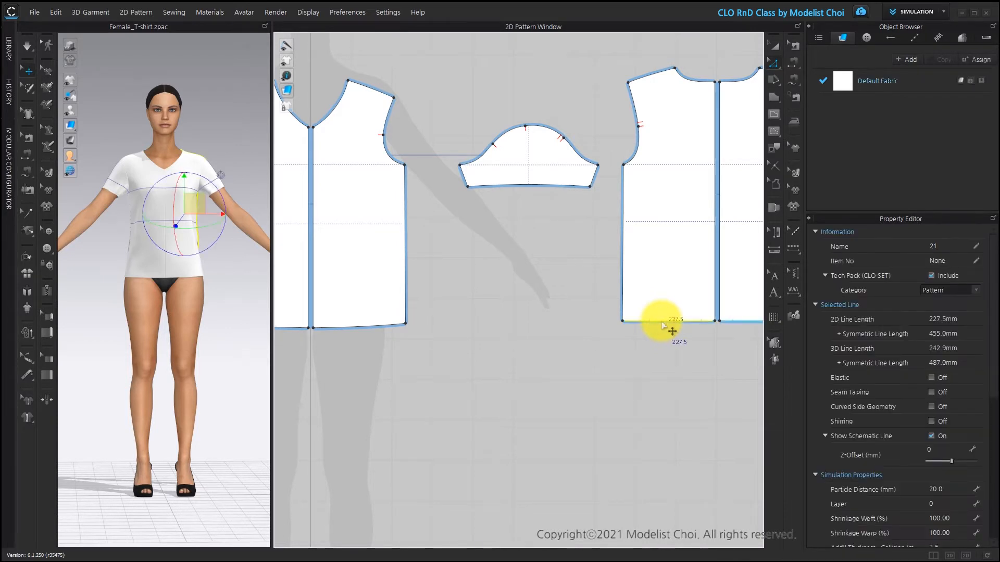
pyautogui.moveTo(662, 323); pyautogui.dragTo(648, 234)
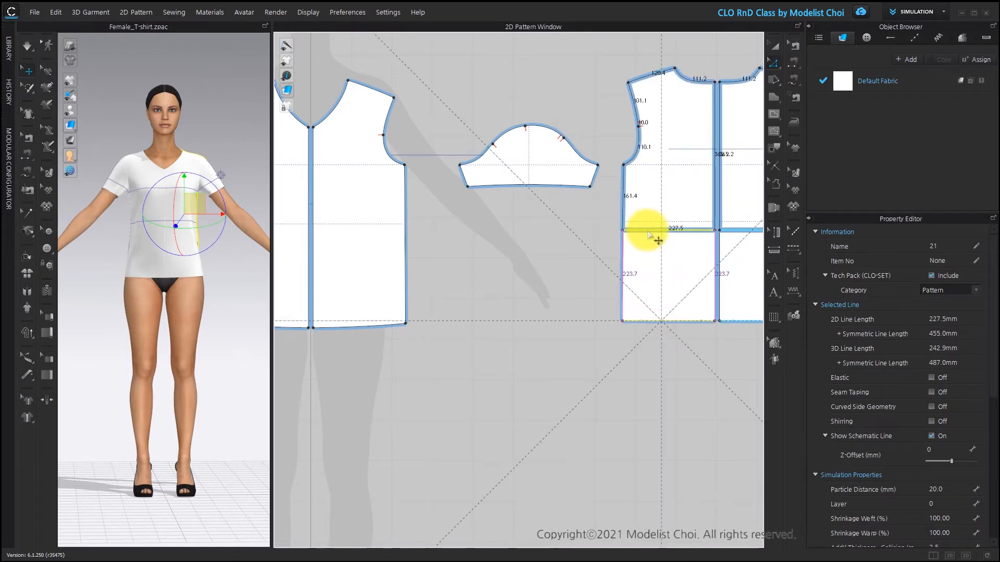
pyautogui.rightClick(649, 233)
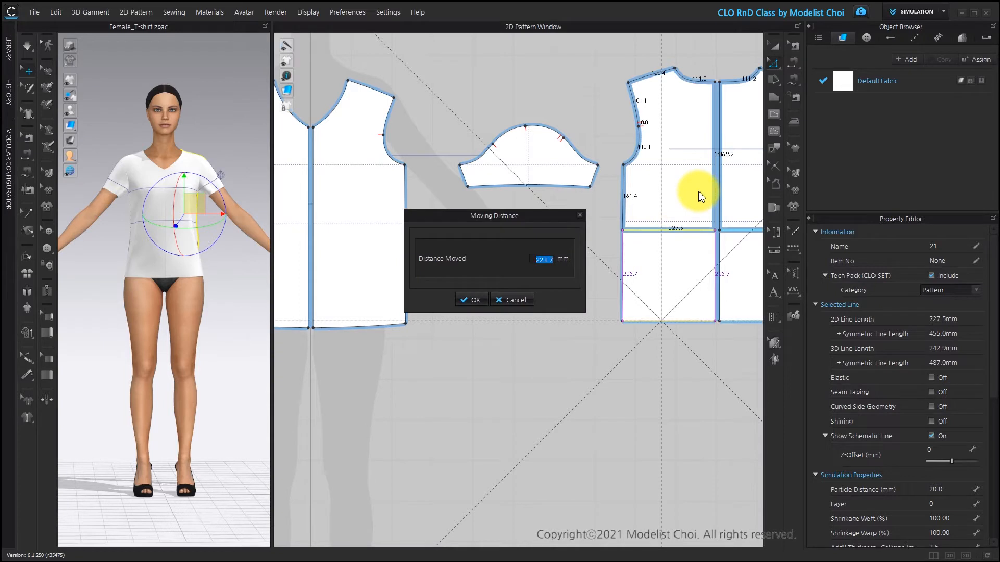
pyautogui.write('200')
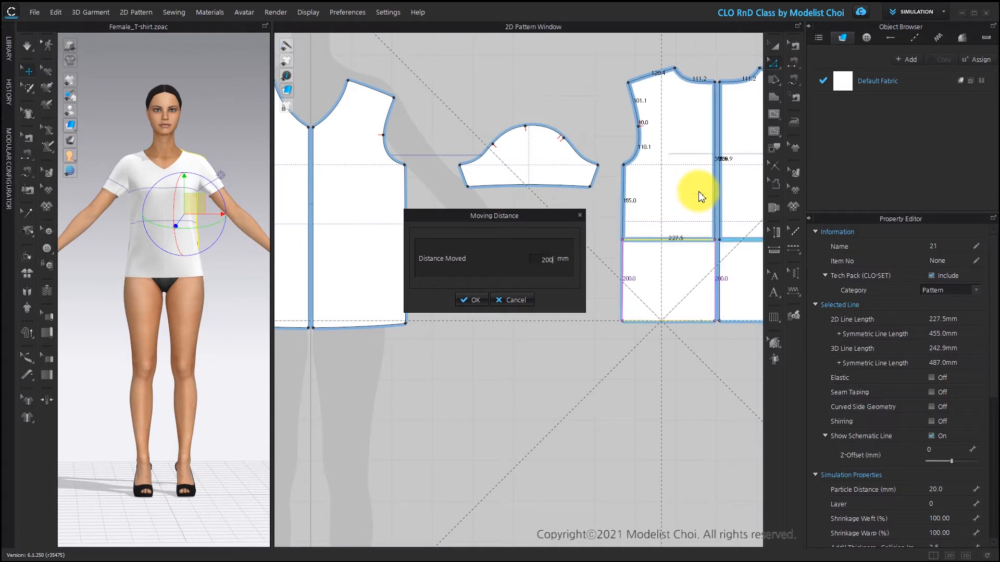
pyautogui.press('Return')
# Step: Move the hem line of the front bodice pattern straight up 200 mm
pyautogui.moveTo(375, 327); pyautogui.dragTo(369, 248)
pyautogui.rightClick(369, 247)
pyautogui.write('200')
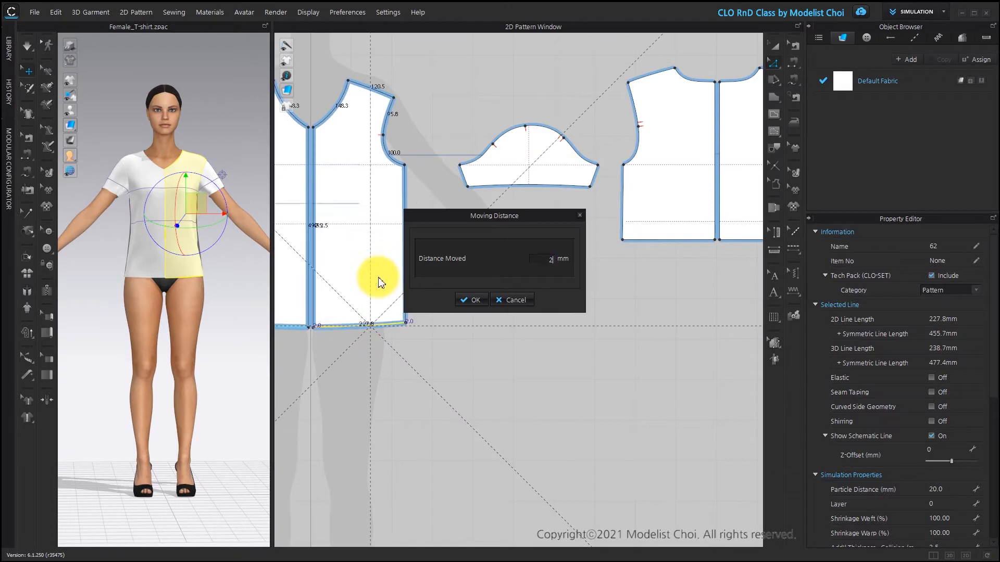
# Step: Delete the upper and lower segment sewings that join the front and back side seams
pyautogui.click(795, 45)
pyautogui.click(621, 214)
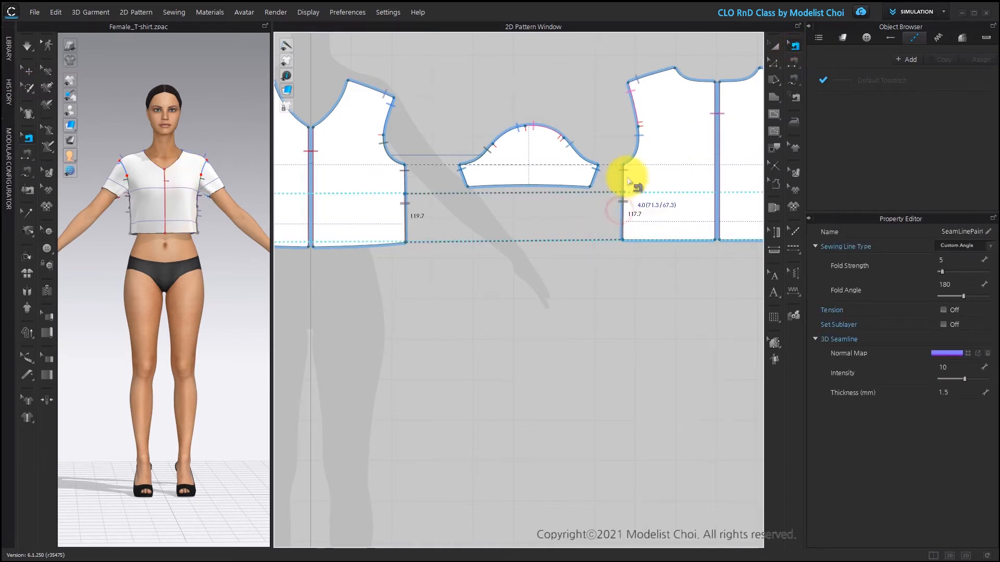
pyautogui.click(626, 179)
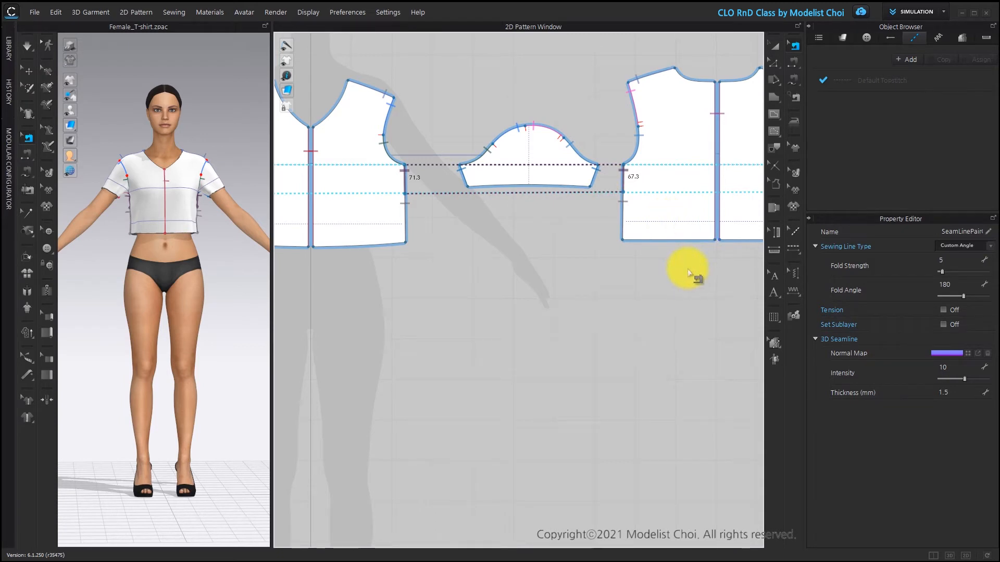
pyautogui.click(662, 276)
pyautogui.click(623, 184)
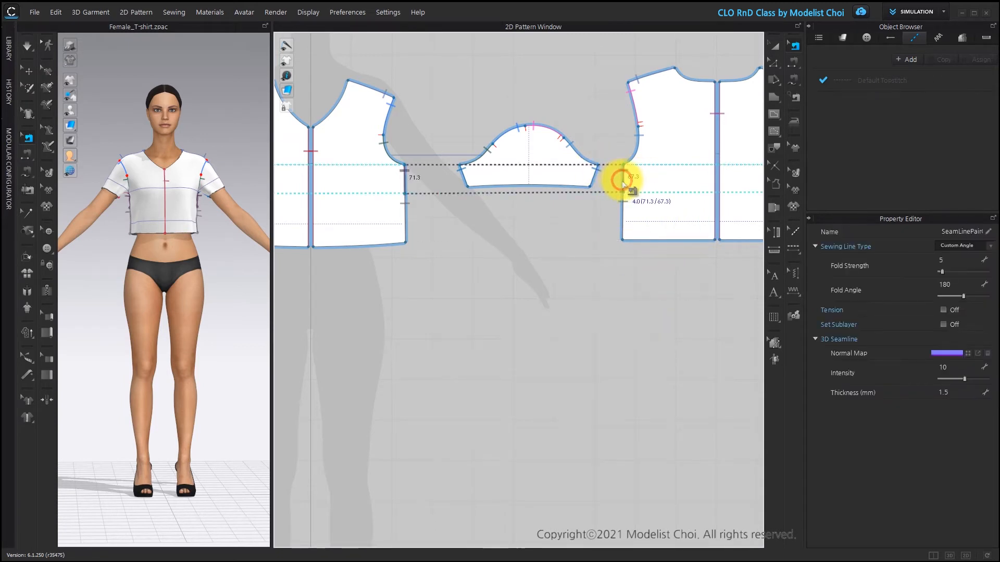
pyautogui.click(623, 211)
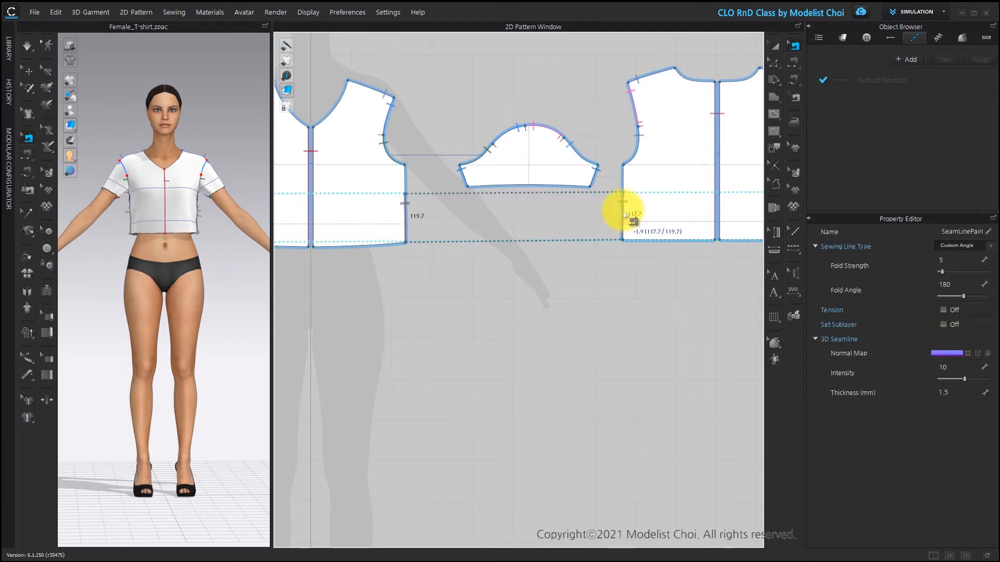
pyautogui.press('Escape')
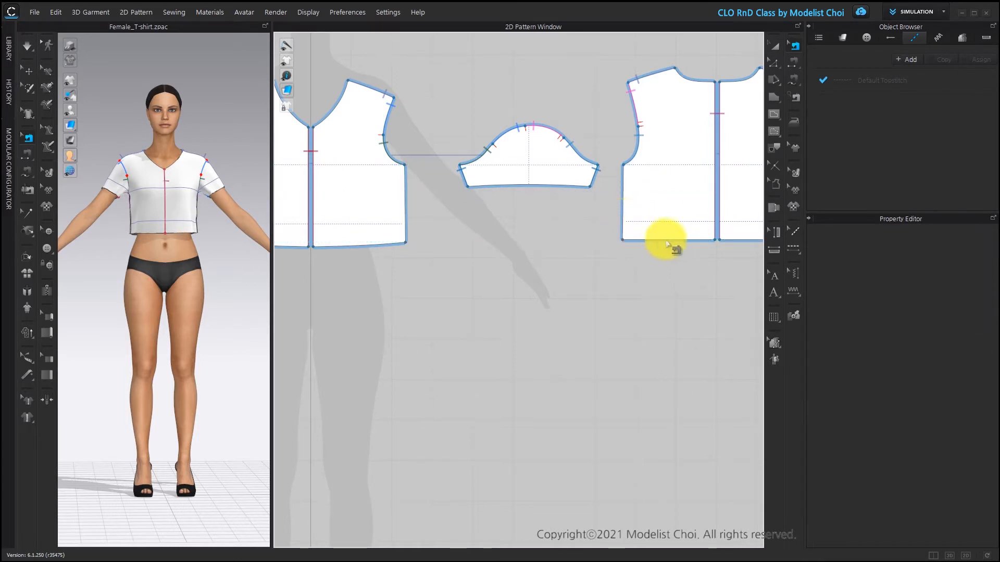
# Step: Sew the full front bodice side seam to the full back bodice side seam with Segment Sewing
pyautogui.click(792, 62)
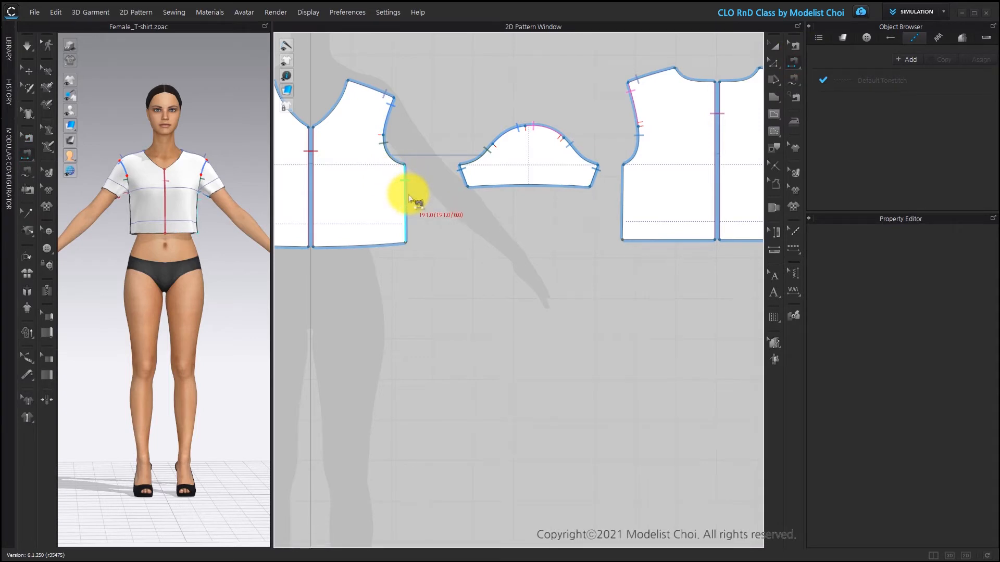
pyautogui.click(408, 197)
pyautogui.click(622, 185)
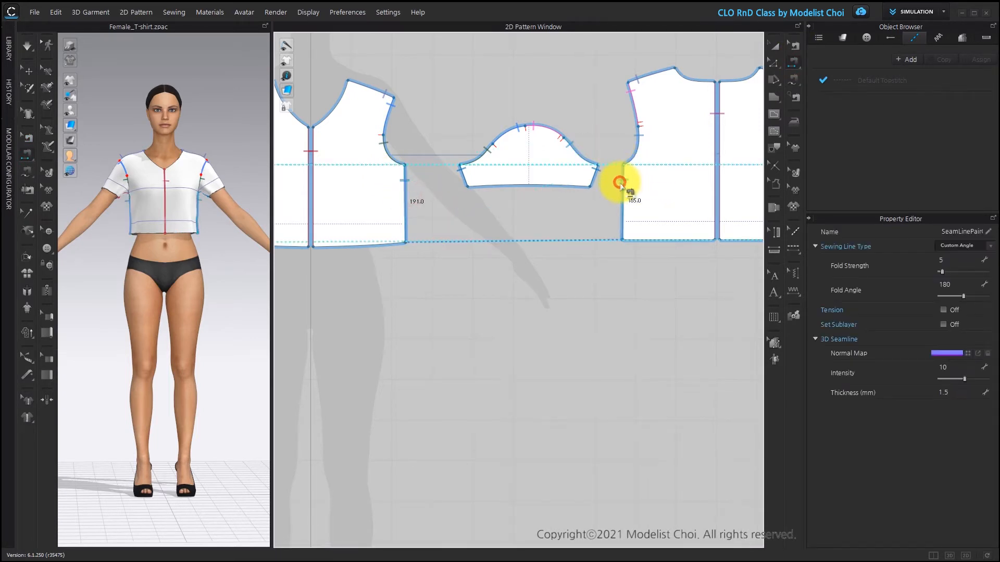
# Step: Simulate the shortened garment on the avatar and inspect the side seam and hem in 3D
pyautogui.click(776, 48)
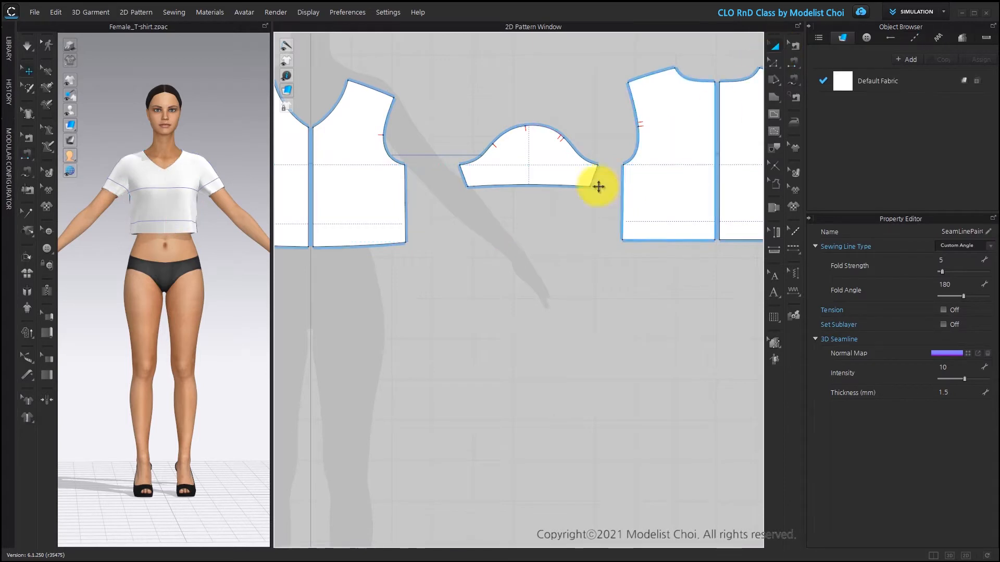
pyautogui.scroll(2, 431, 297)
pyautogui.click(27, 46)
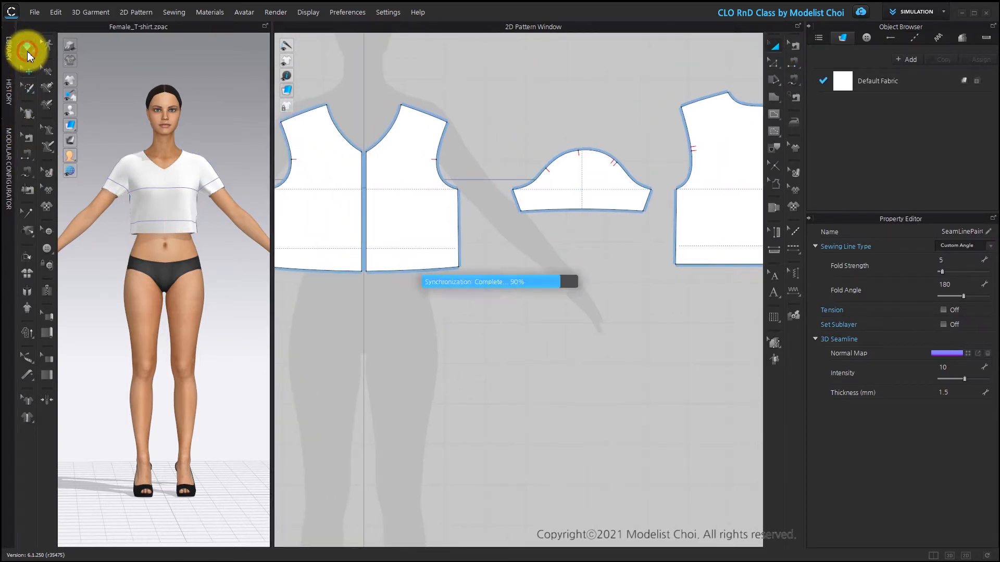
pyautogui.scroll(4, 156, 200)
pyautogui.moveTo(163, 217); pyautogui.dragTo(191, 258, button='middle')
pyautogui.moveTo(196, 252); pyautogui.dragTo(137, 273, button='right')
pyautogui.moveTo(167, 260); pyautogui.dragTo(158, 212, button='middle')
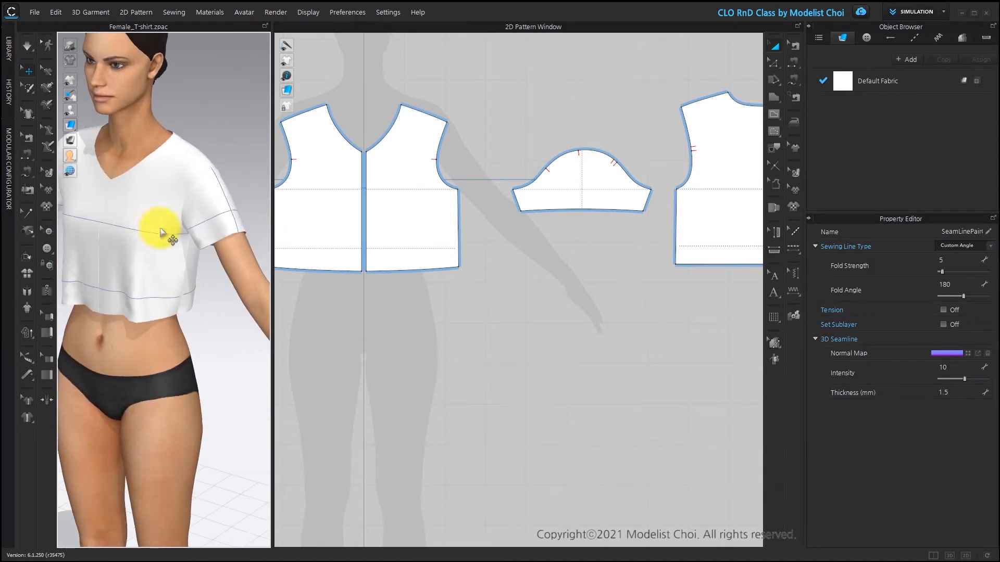
pyautogui.moveTo(145, 257); pyautogui.dragTo(168, 225, button='right')
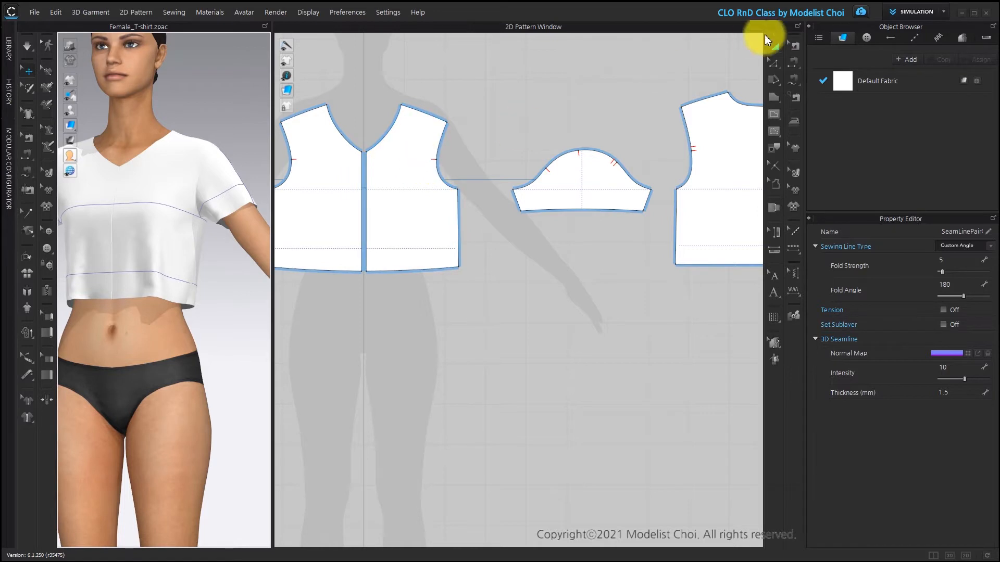
# Step: Delete all curve points from the front and back bodice shoulder lines
pyautogui.click(772, 62)
pyautogui.scroll(2, 423, 112)
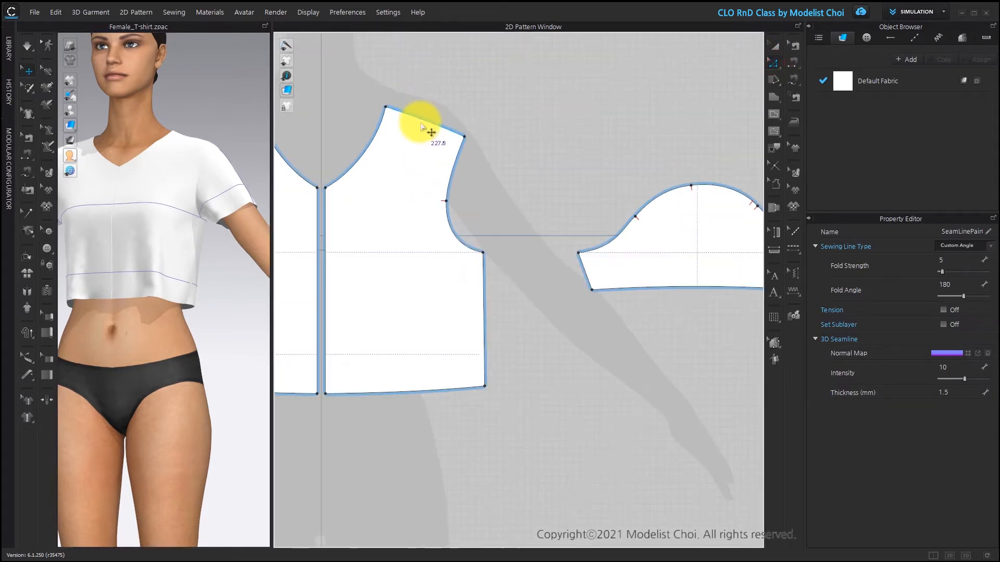
pyautogui.rightClick(427, 120)
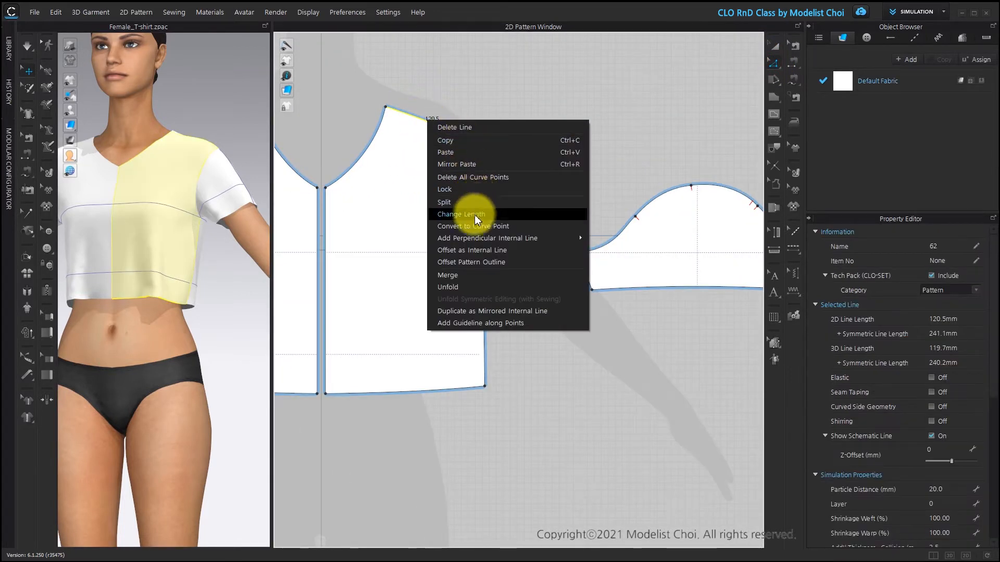
pyautogui.click(488, 179)
pyautogui.scroll(-3, 487, 181)
pyautogui.scroll(3, 713, 138)
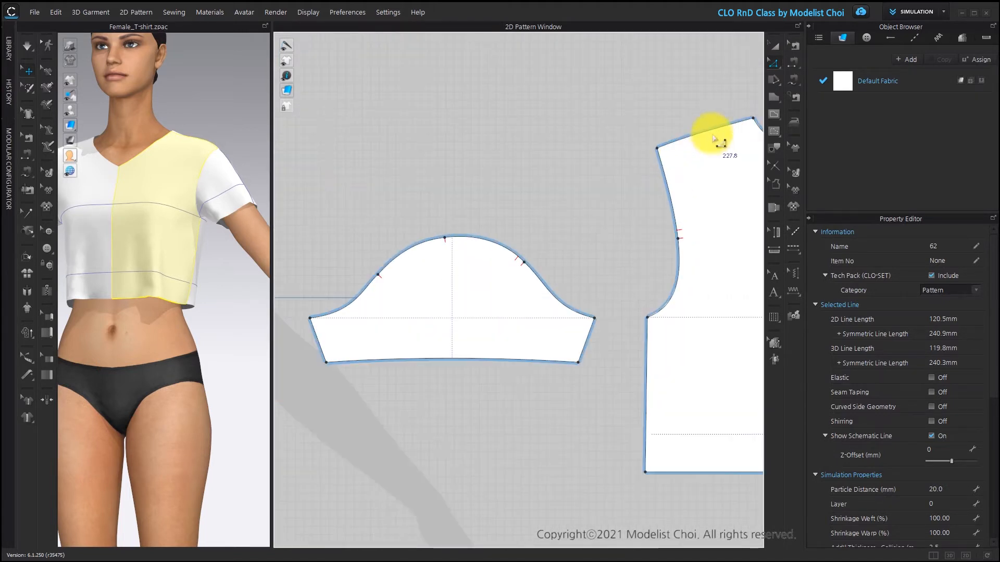
pyautogui.rightClick(714, 135)
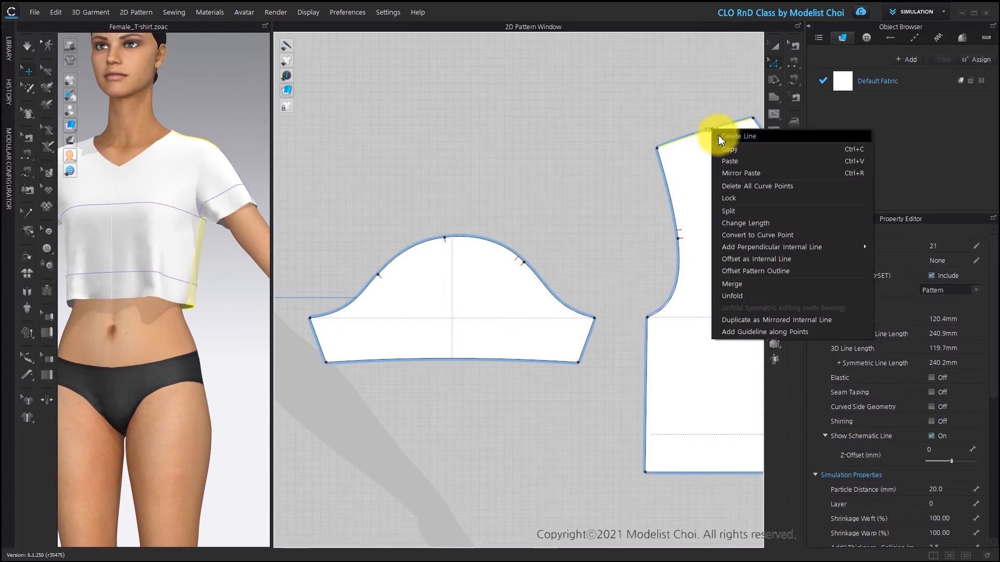
pyautogui.click(755, 189)
pyautogui.scroll(-3, 677, 193)
pyautogui.scroll(3, 620, 166)
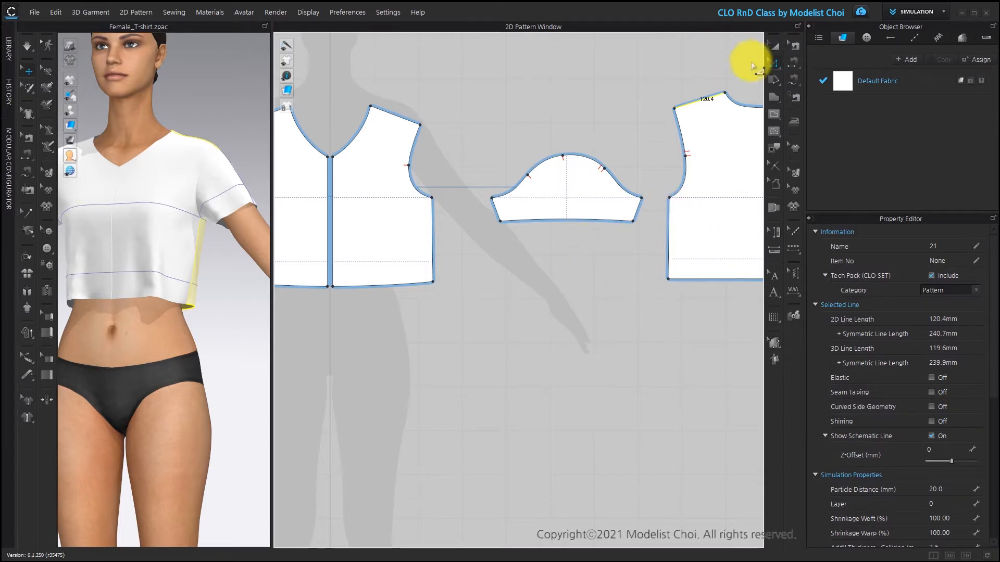
# Step: Widen the front bodice by moving its lower armhole curve and side seam together horizontally outward by about 50 mm
pyautogui.scroll(3, 368, 237)
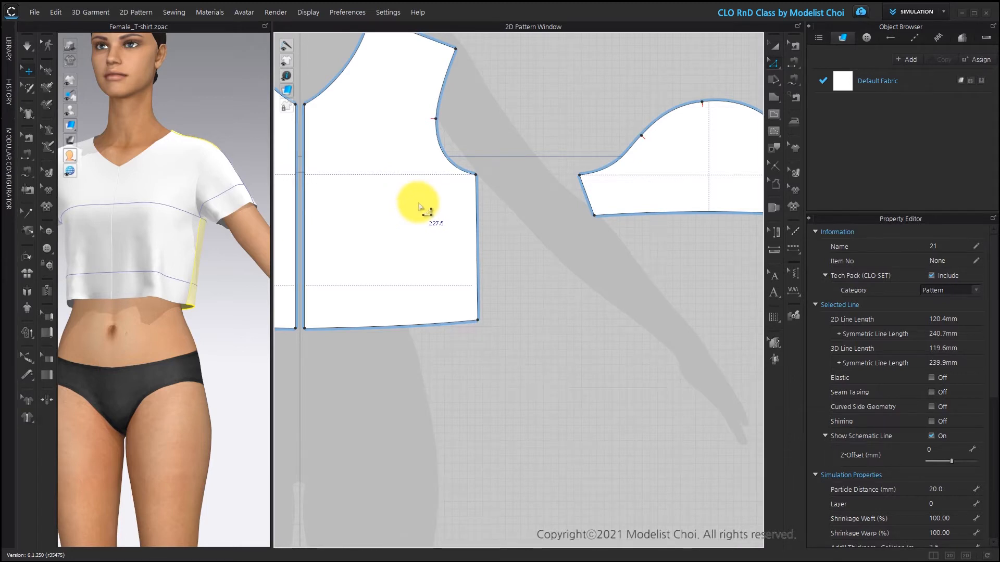
pyautogui.scroll(-4, 440, 255)
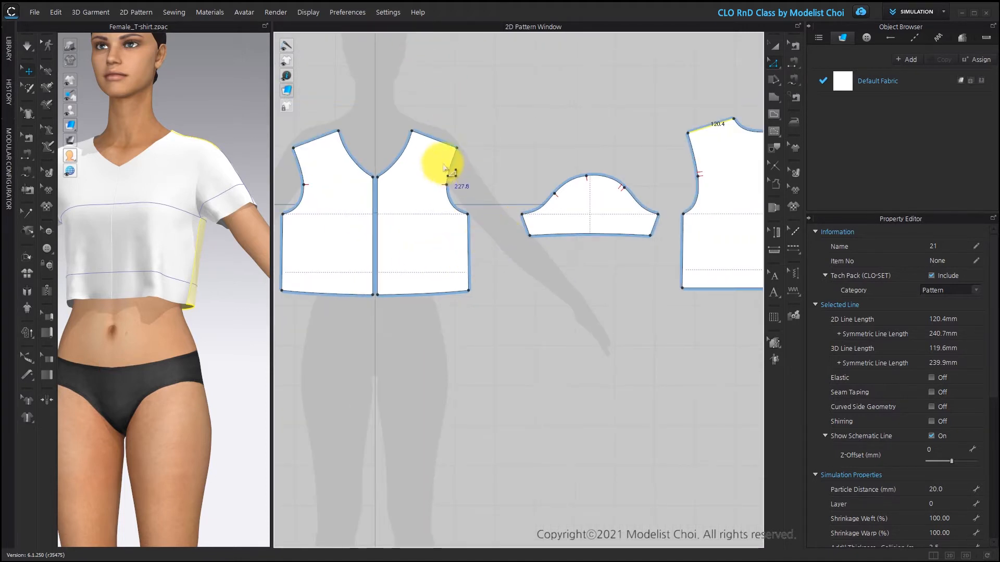
pyautogui.scroll(3, 451, 185)
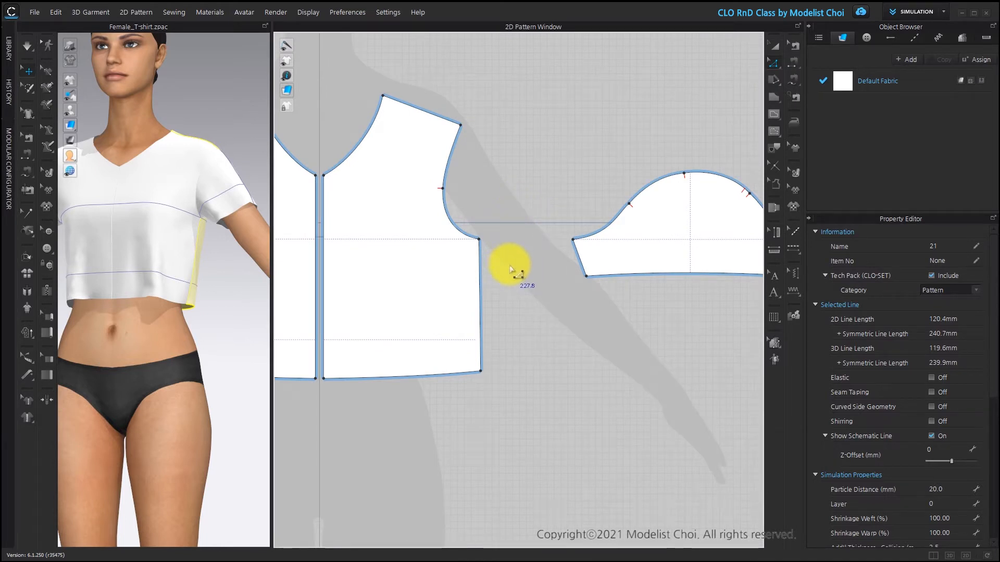
pyautogui.moveTo(508, 164); pyautogui.dragTo(423, 403)
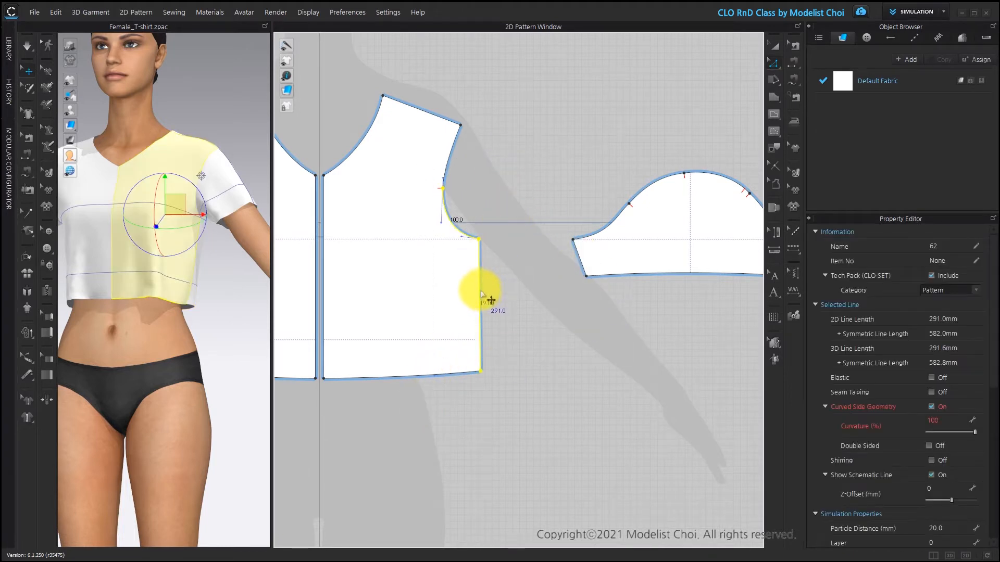
pyautogui.moveTo(520, 165); pyautogui.dragTo(435, 406)
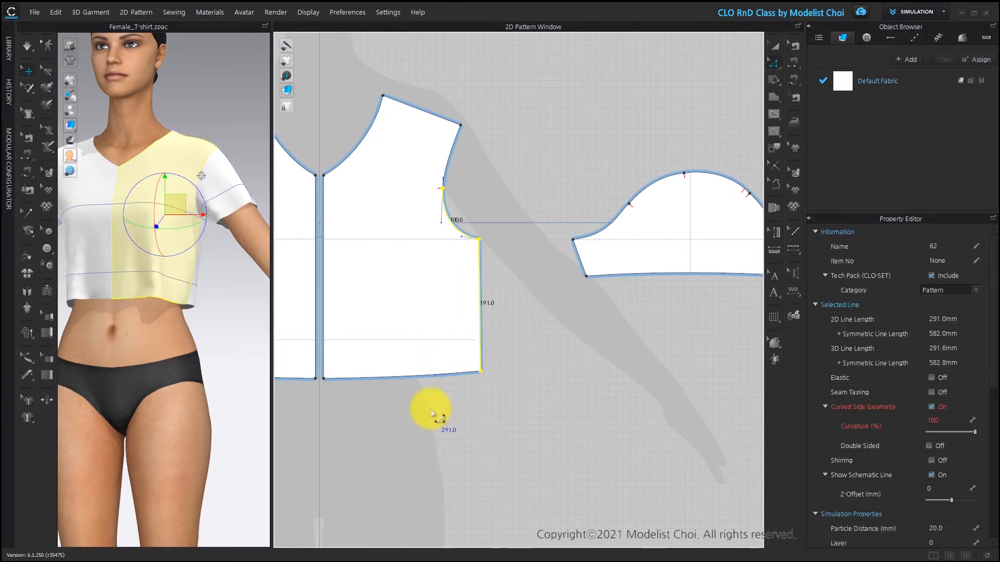
pyautogui.moveTo(482, 299); pyautogui.dragTo(513, 303)
pyautogui.rightClick(514, 303)
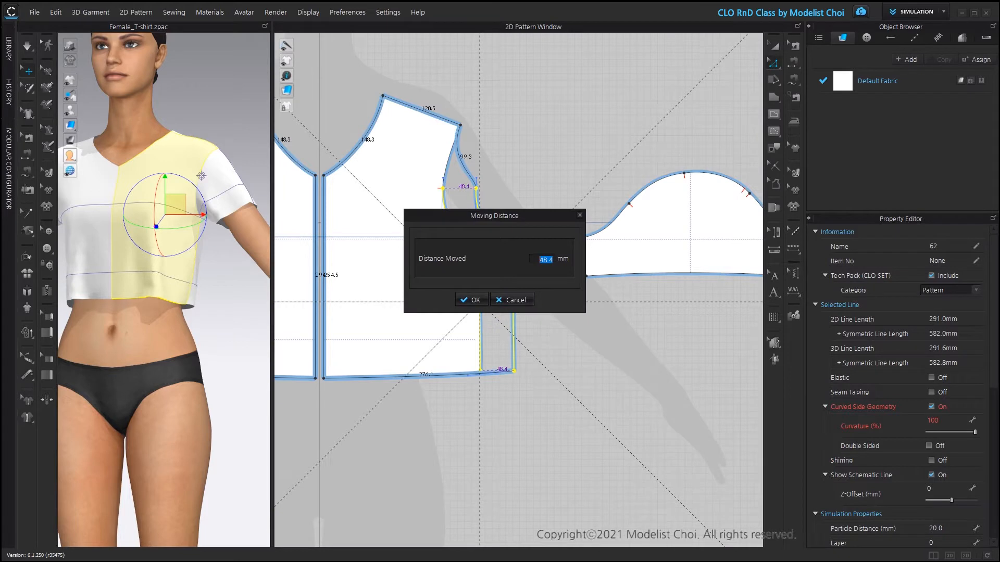
pyautogui.press('Return')
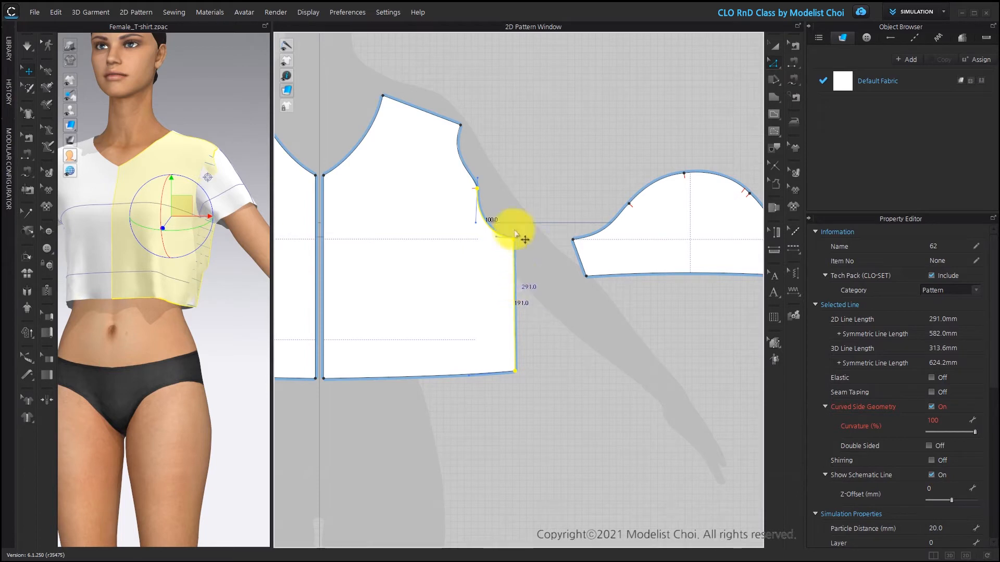
# Step: Lower the front bodice's lower armhole curve straight down by 50 mm
pyautogui.click(513, 198)
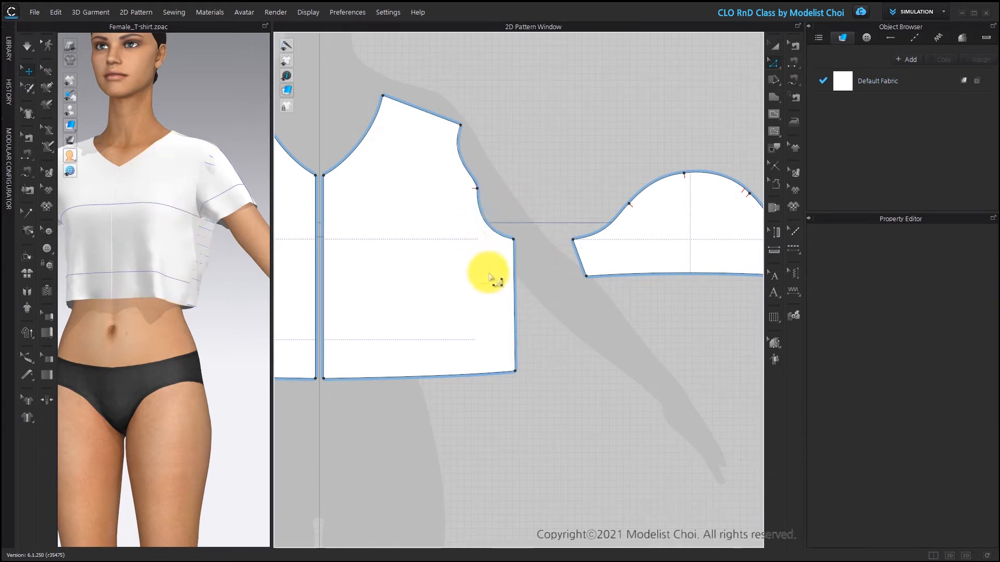
pyautogui.click(514, 251)
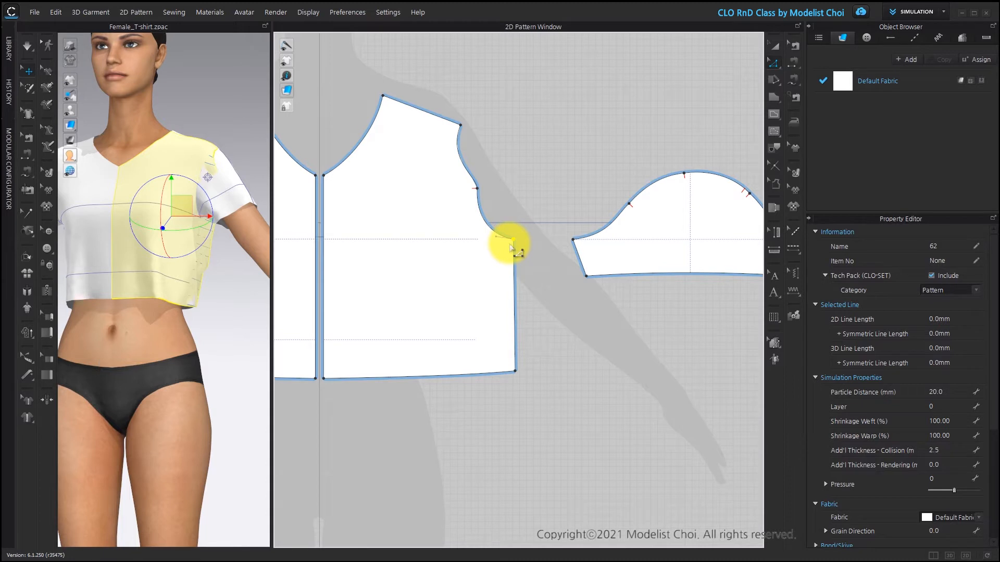
pyautogui.click(540, 174)
pyautogui.click(494, 224)
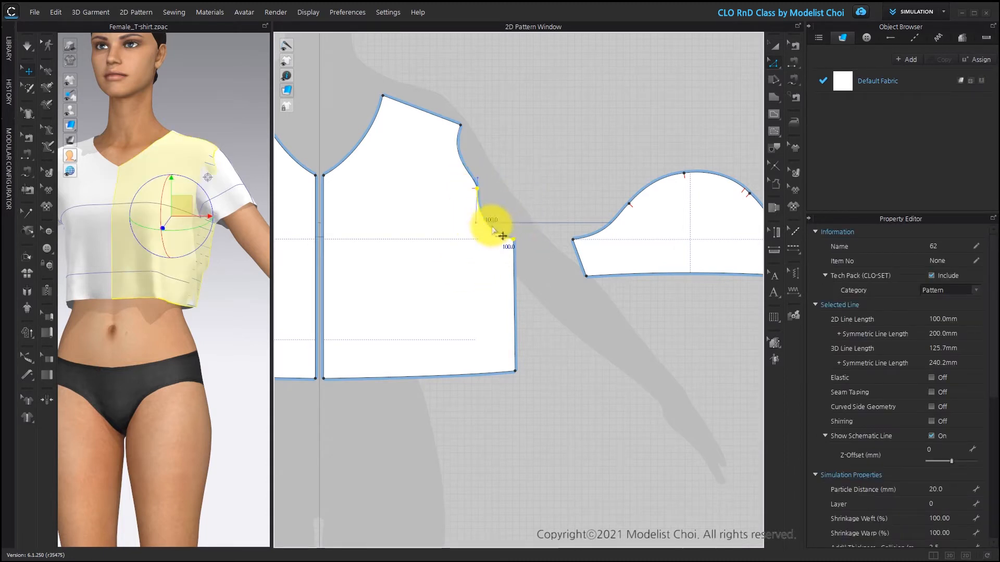
pyautogui.moveTo(489, 228); pyautogui.dragTo(494, 262)
pyautogui.rightClick(493, 261)
pyautogui.write('50')
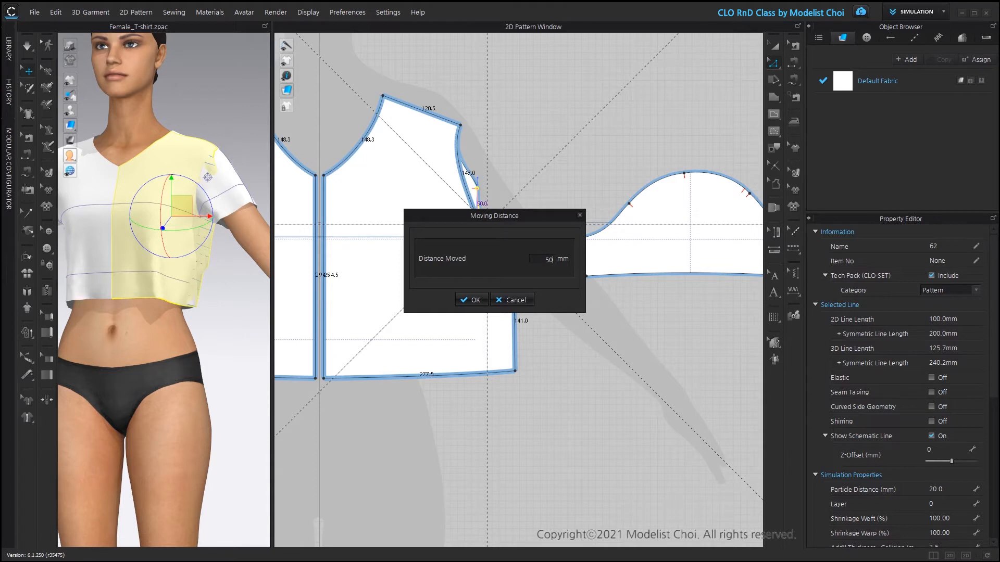
pyautogui.press('Return')
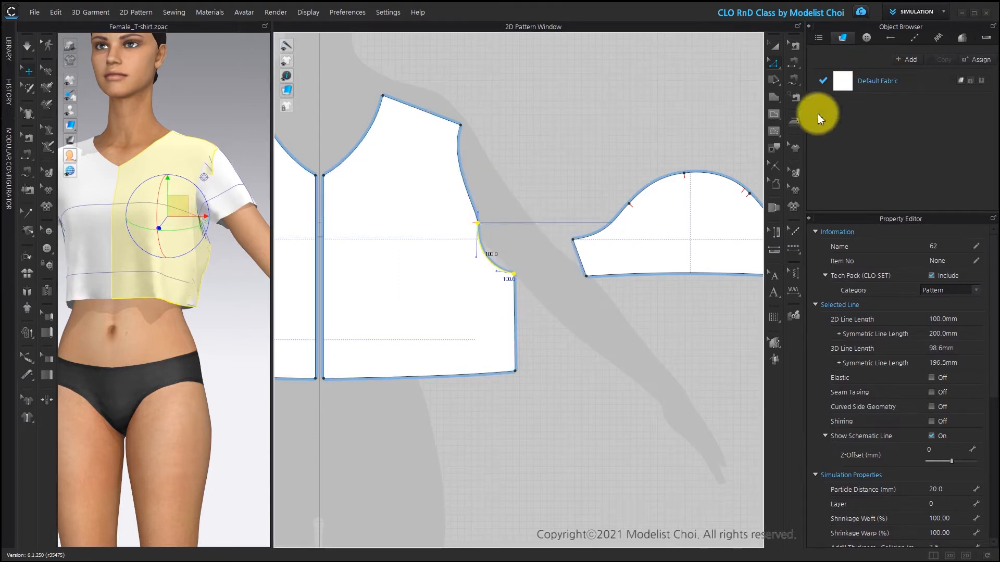
pyautogui.click(573, 150)
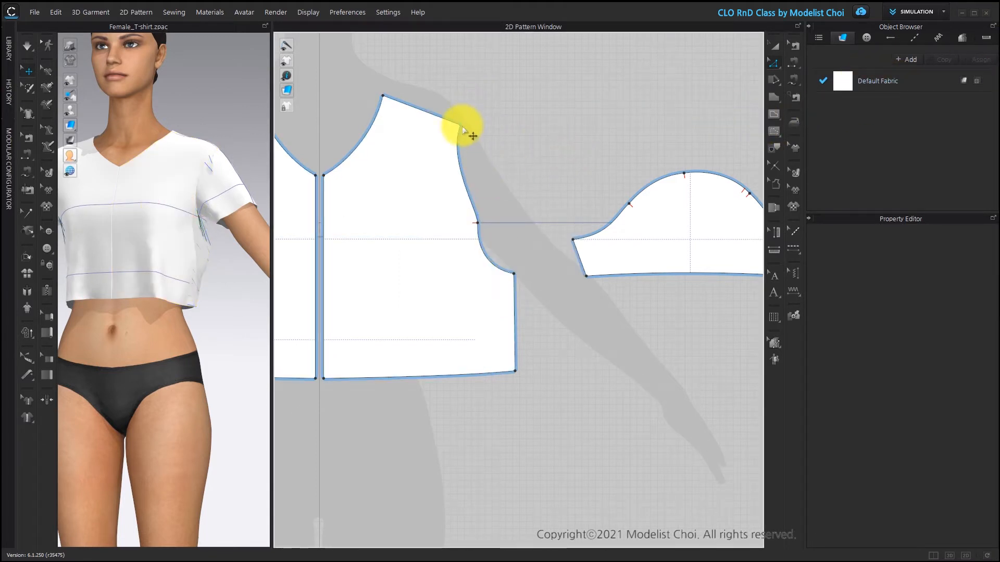
# Step: Extend the front bodice shoulder line outward by 50 mm by moving its armhole end point along the line
pyautogui.moveTo(462, 128); pyautogui.dragTo(501, 139)
pyautogui.rightClick(501, 139)
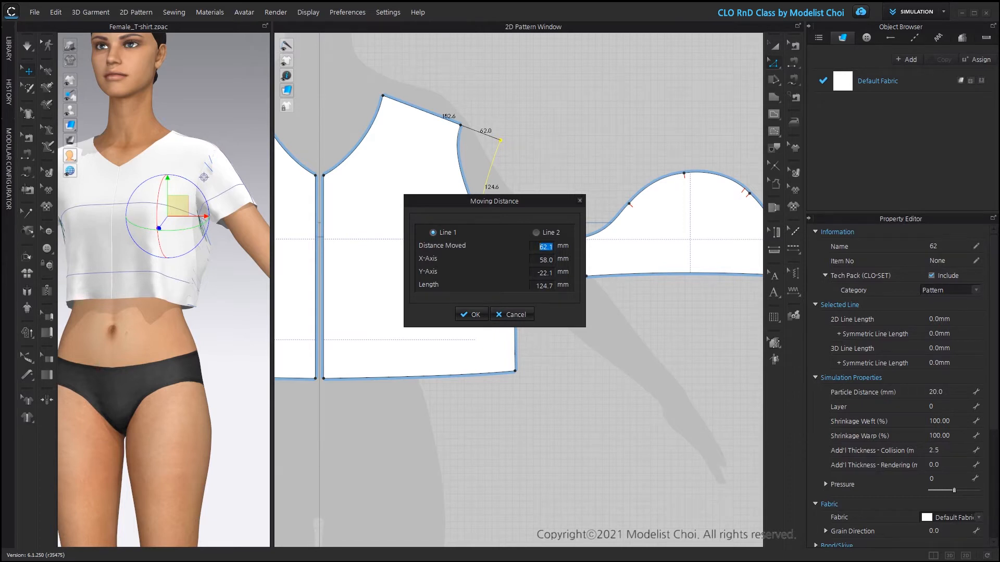
pyautogui.write('50')
pyautogui.press('Return')
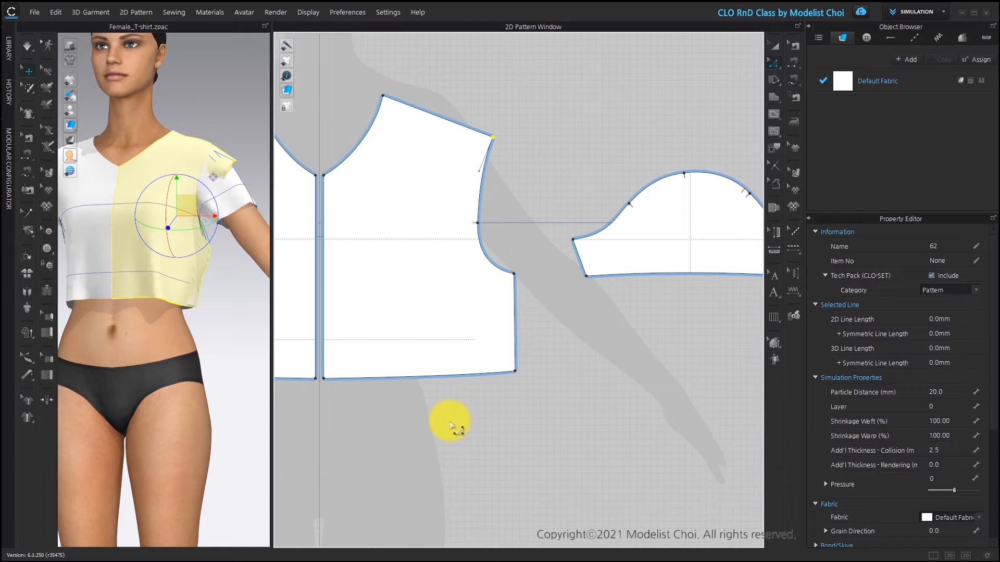
# Step: Smooth the front bodice's lower armhole by adjusting its curve handles so it blends with the upper armhole and underarm point
pyautogui.scroll(3, 514, 222)
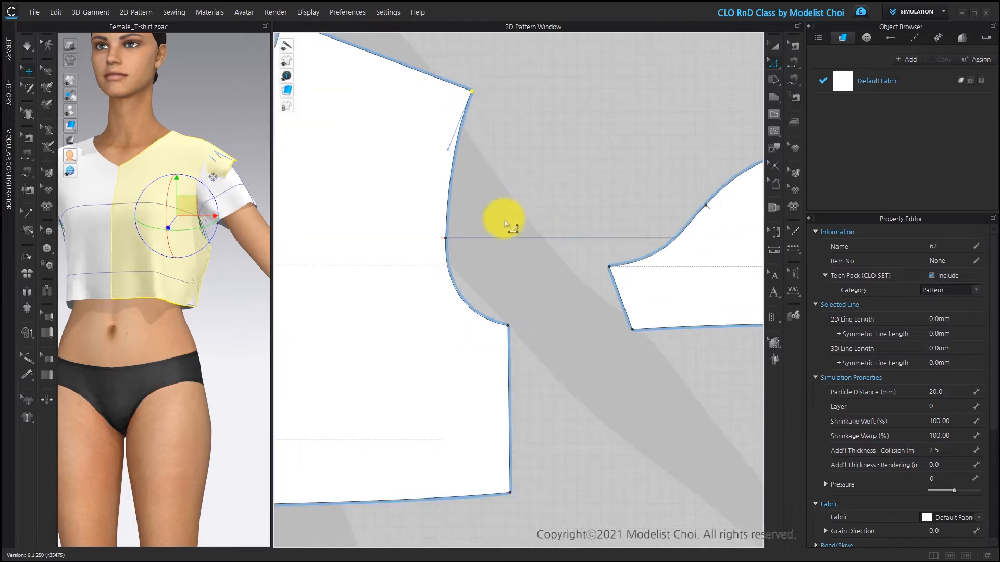
pyautogui.click(451, 267)
pyautogui.scroll(1, 451, 267)
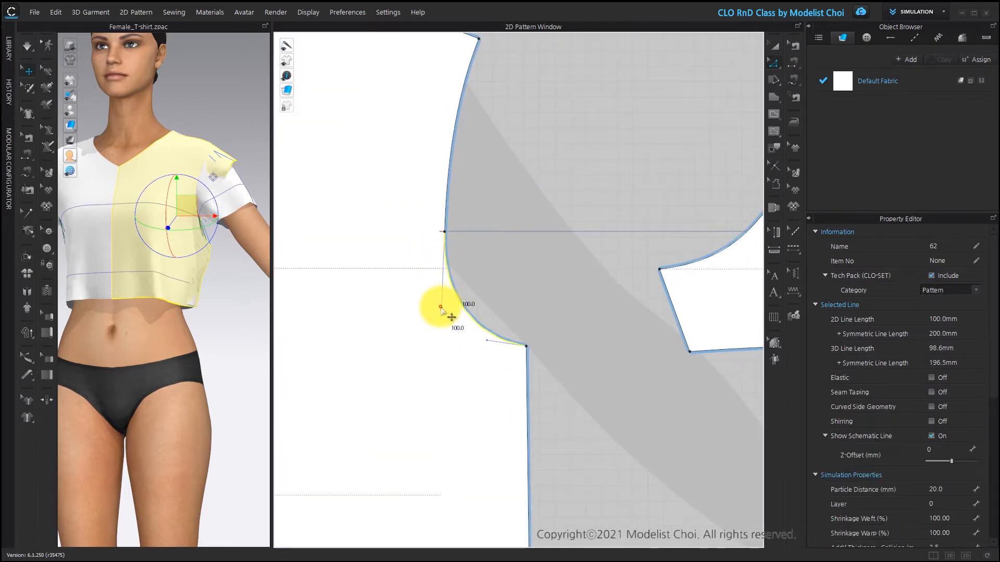
pyautogui.moveTo(440, 307); pyautogui.dragTo(443, 311)
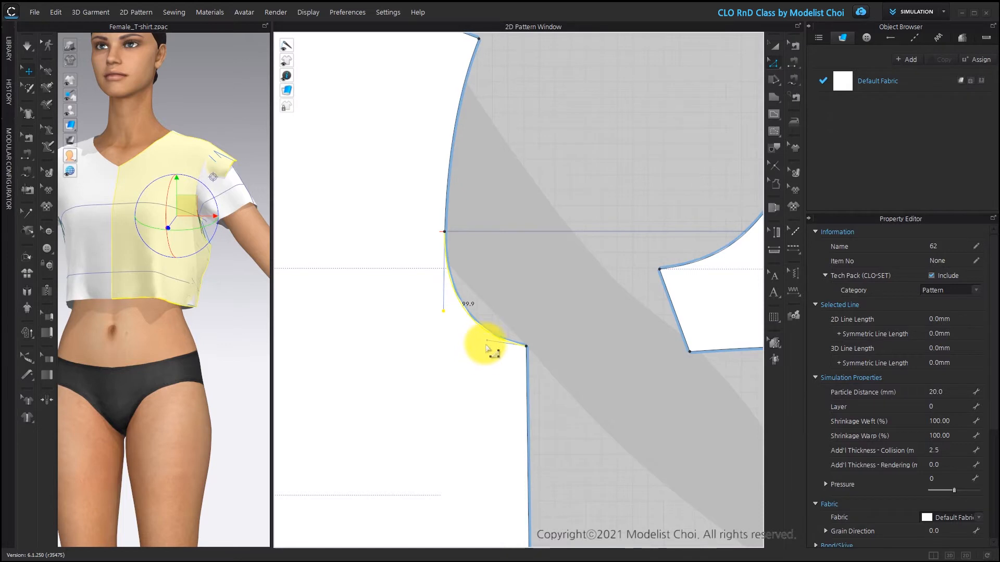
pyautogui.moveTo(488, 342); pyautogui.dragTo(497, 343)
pyautogui.moveTo(444, 314); pyautogui.dragTo(444, 304)
pyautogui.click(451, 174)
pyautogui.click(446, 180)
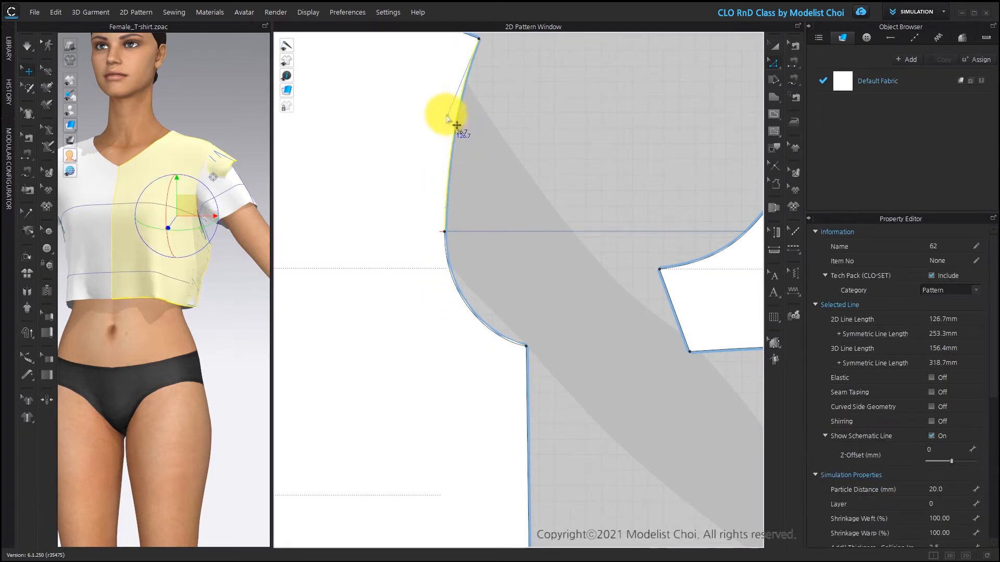
# Step: Widen the back bodice by moving its lower armhole curve and side seam together horizontally outward by 50 mm
pyautogui.scroll(-5, 458, 151)
pyautogui.moveTo(443, 235); pyautogui.dragTo(416, 233, button='middle')
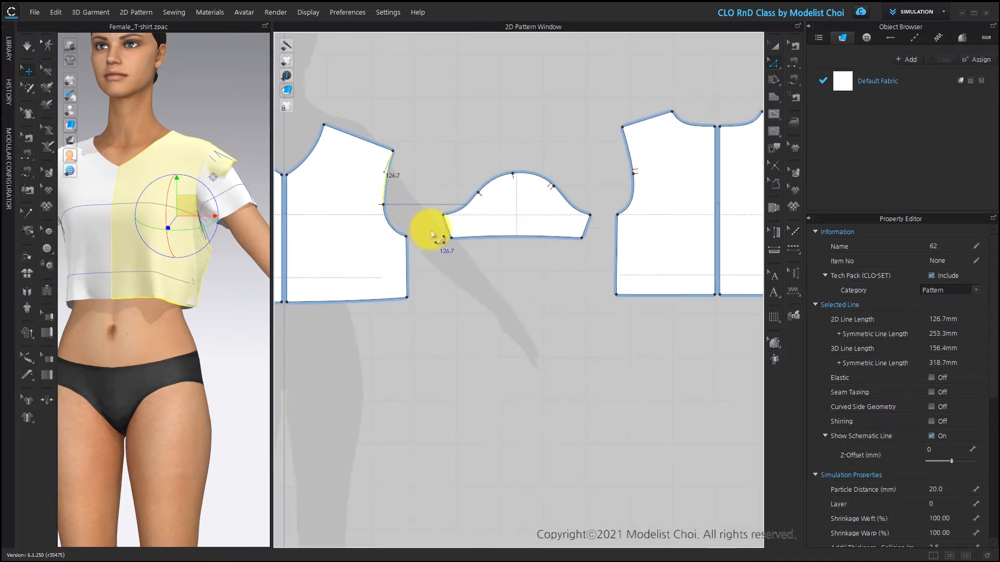
pyautogui.scroll(2, 646, 203)
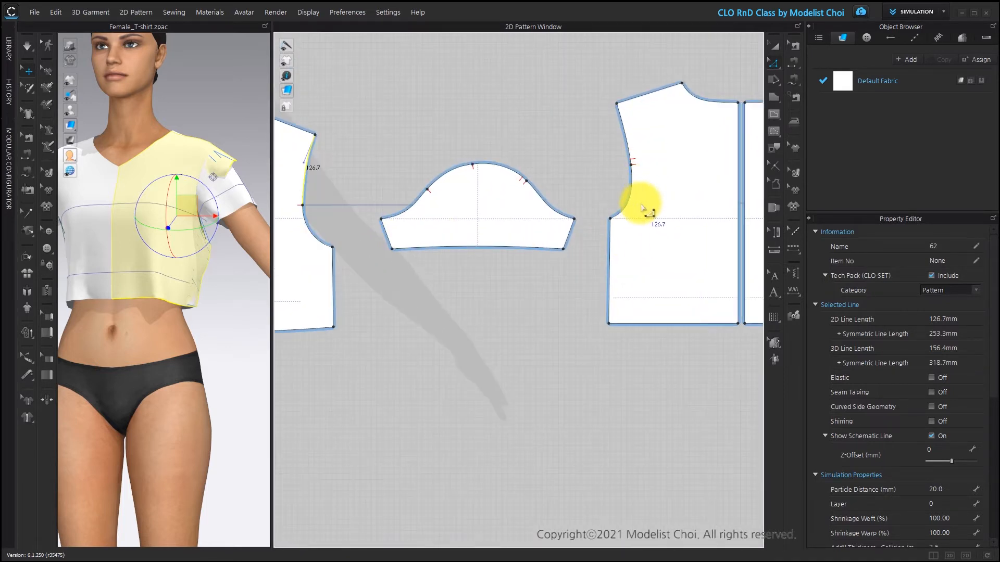
pyautogui.moveTo(592, 146); pyautogui.dragTo(650, 346)
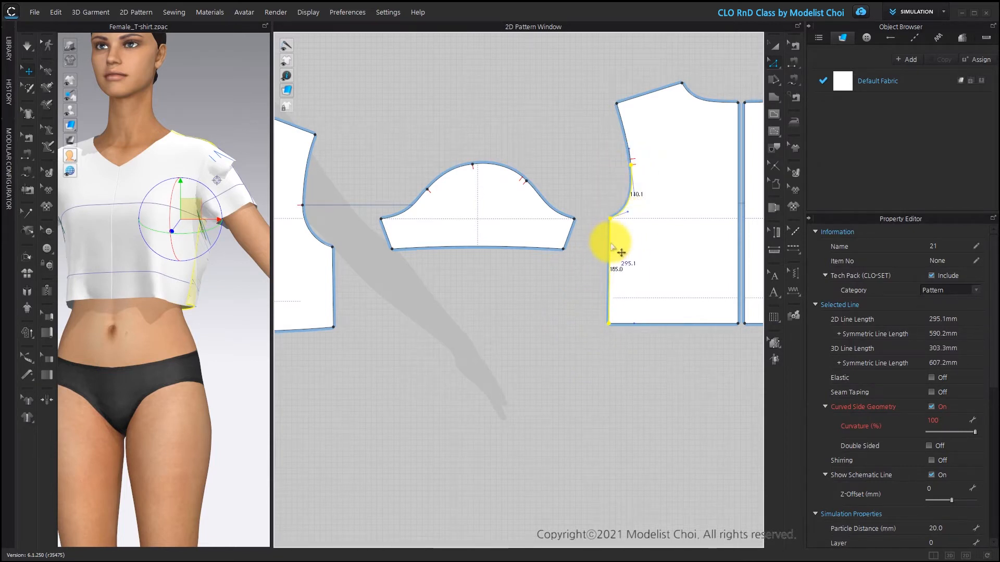
pyautogui.moveTo(610, 243); pyautogui.dragTo(583, 252)
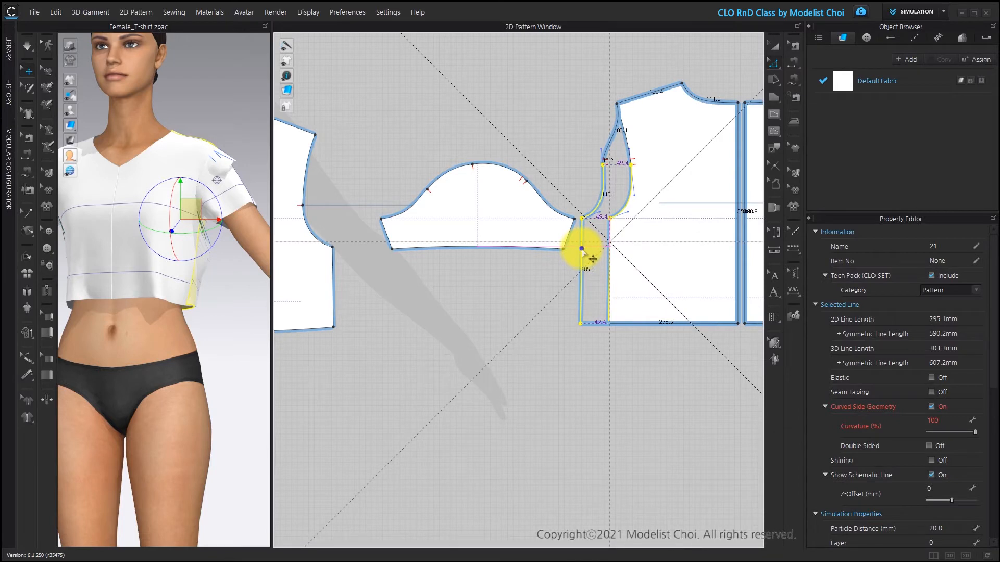
pyautogui.press('Return')
pyautogui.write('50')
pyautogui.press('Return')
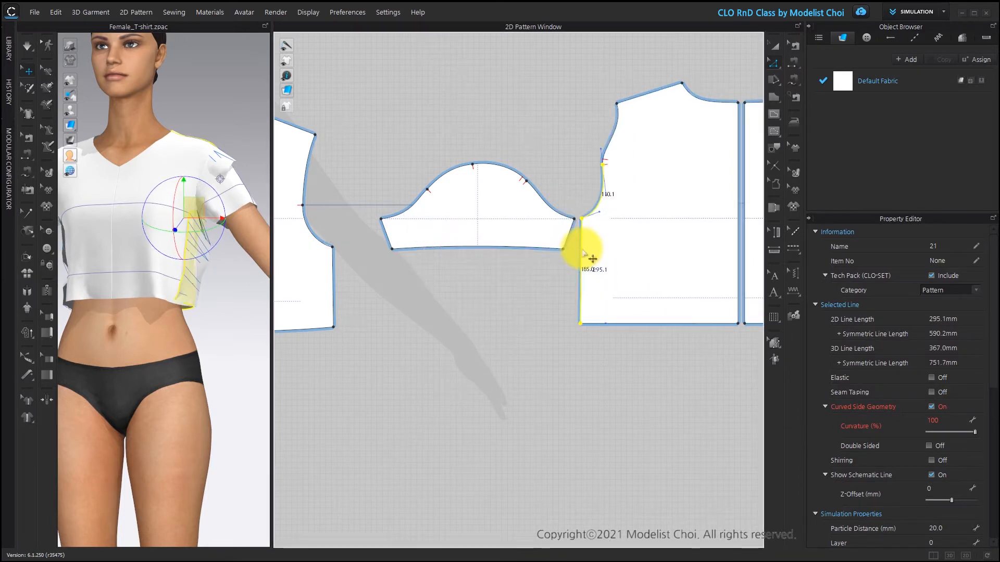
pyautogui.scroll(2, 603, 152)
pyautogui.moveTo(557, 163); pyautogui.dragTo(625, 276)
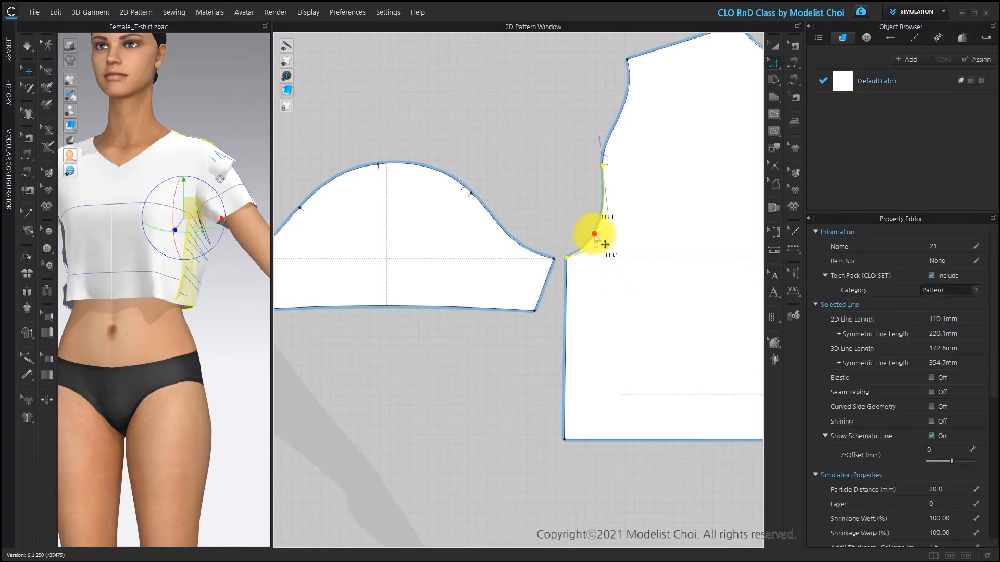
pyautogui.moveTo(604, 244); pyautogui.dragTo(591, 257)
pyautogui.press('Return')
pyautogui.write('50')
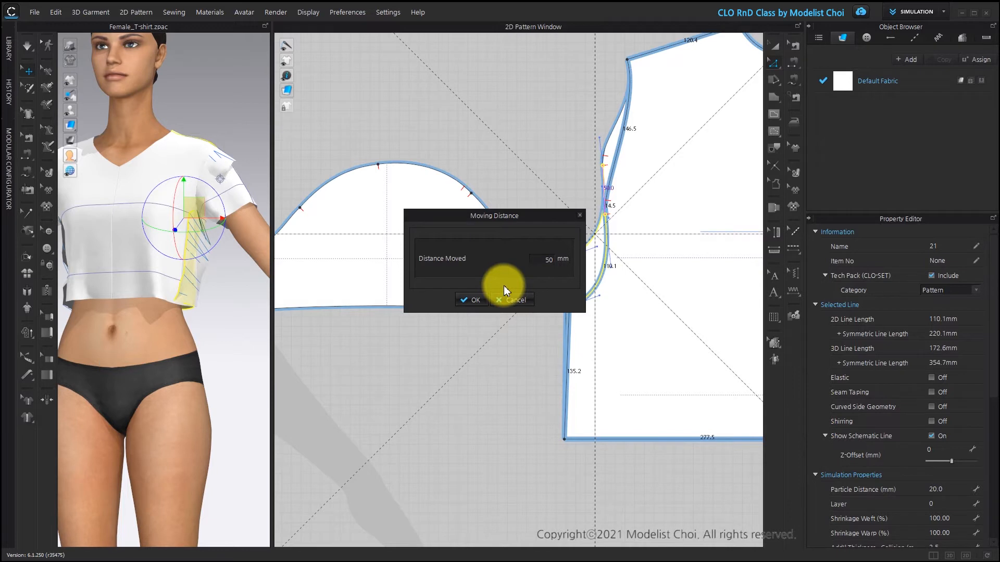
pyautogui.press('Escape')
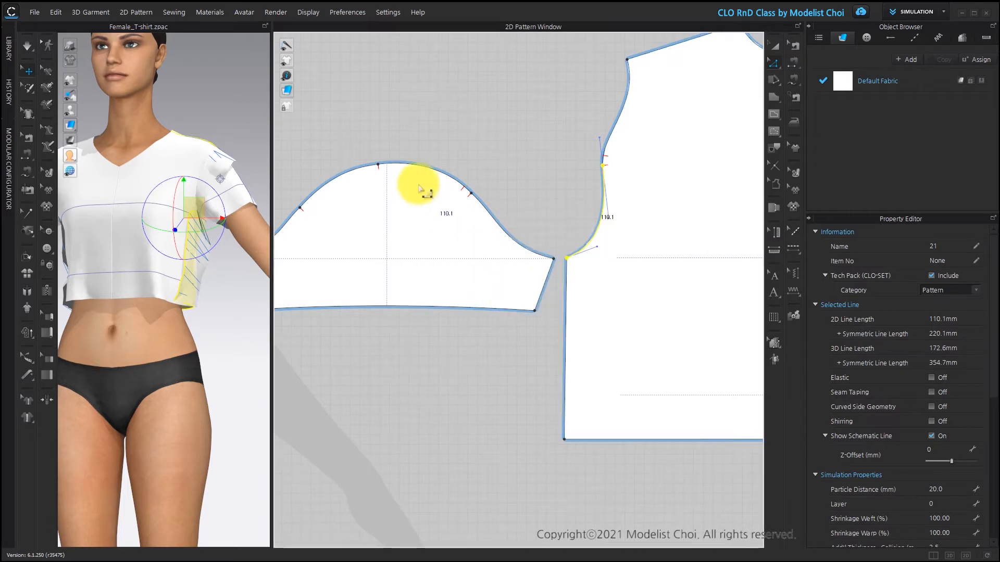
# Step: Lower the back bodice's lower armhole curve straight down by 50 mm
pyautogui.scroll(3, 610, 249)
pyautogui.moveTo(594, 260); pyautogui.dragTo(575, 337)
pyautogui.press('Return')
pyautogui.write('50')
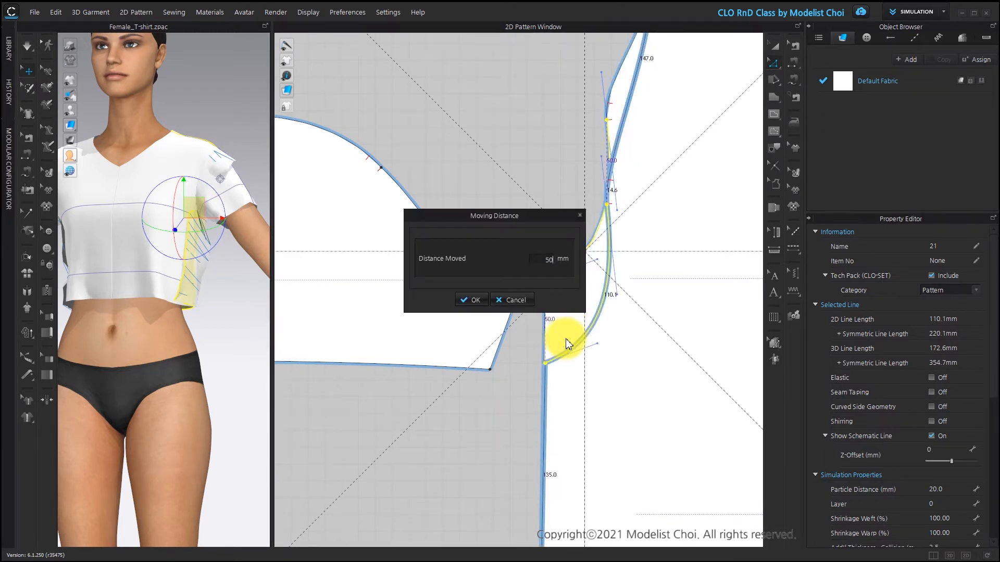
pyautogui.press('Return')
# Step: Extend the back bodice shoulder line outward by 50 mm by moving its armhole end point along the line
pyautogui.scroll(-4, 536, 151)
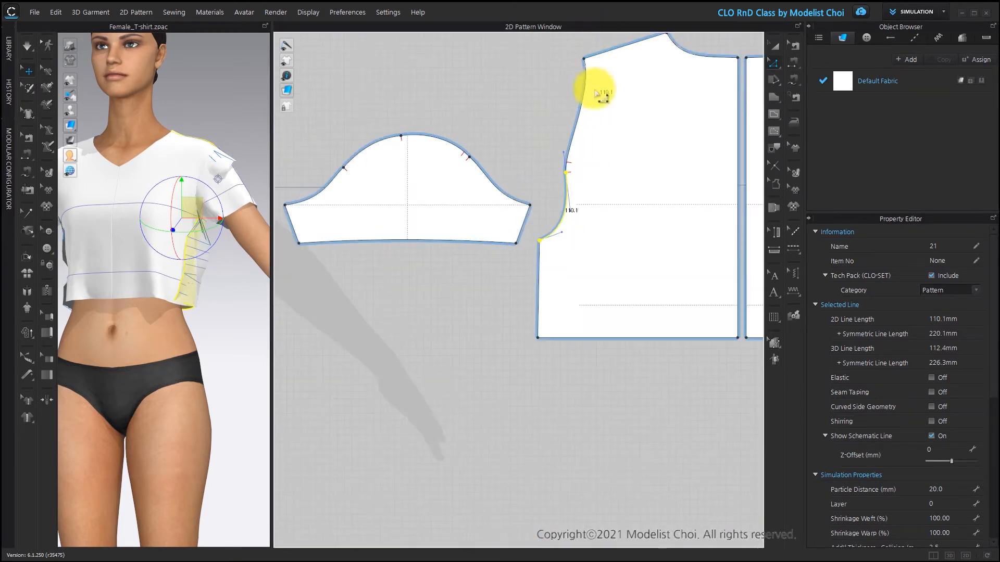
pyautogui.moveTo(591, 73); pyautogui.dragTo(608, 103, button='middle')
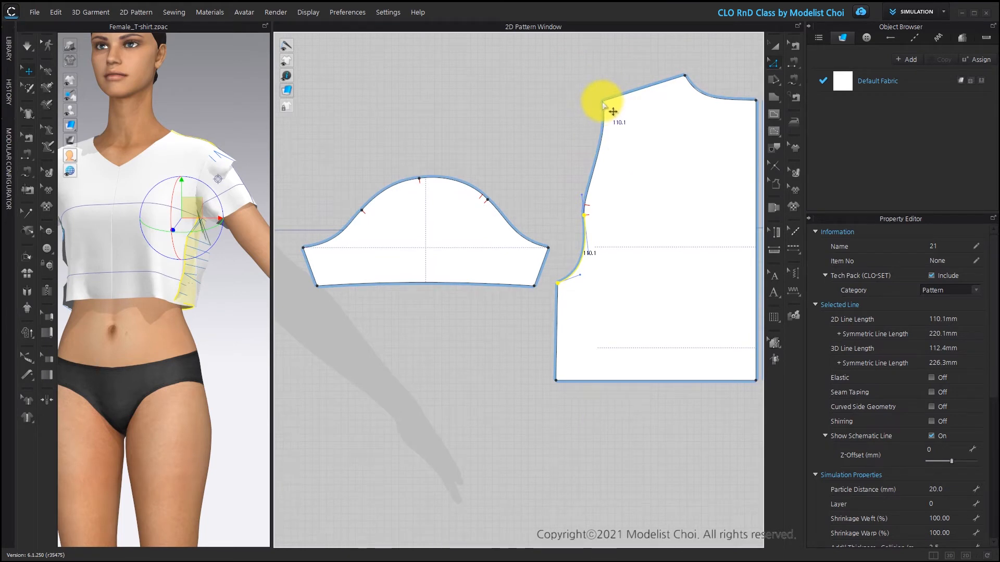
pyautogui.click(632, 96)
pyautogui.click(642, 92)
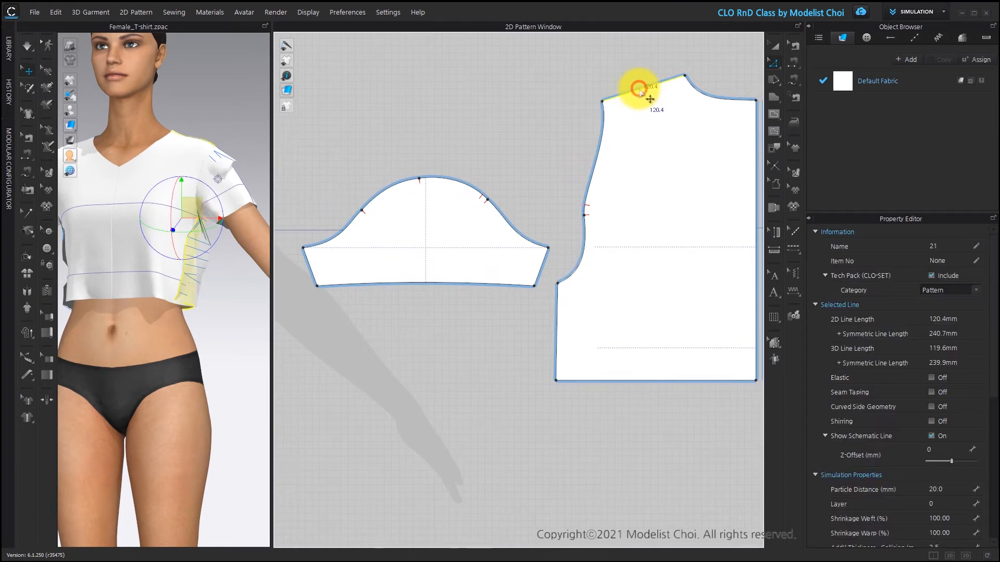
pyautogui.scroll(-3, 640, 92)
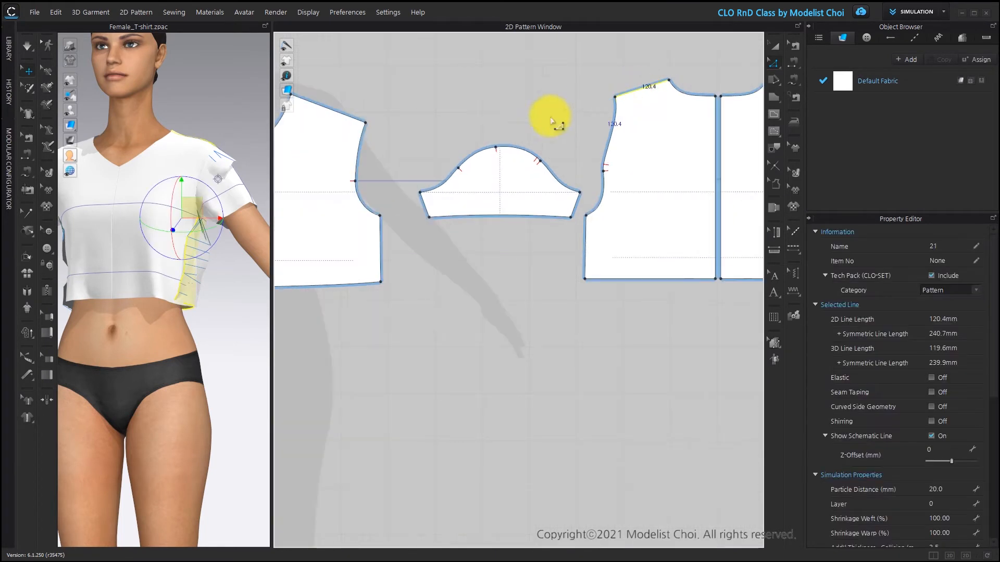
pyautogui.click(582, 120)
pyautogui.scroll(3, 584, 119)
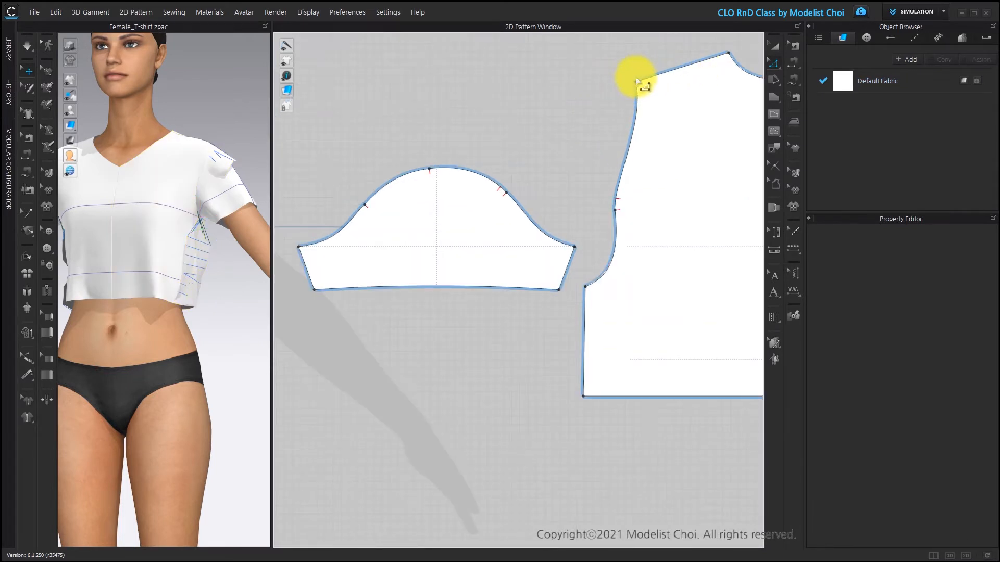
pyautogui.moveTo(636, 83); pyautogui.dragTo(597, 101)
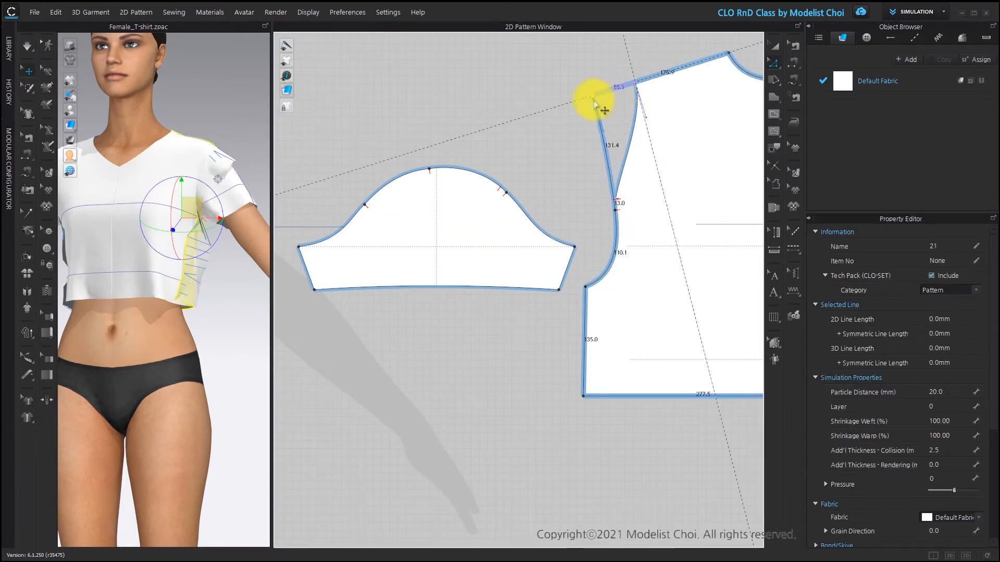
pyautogui.rightClick(592, 101)
pyautogui.write('50')
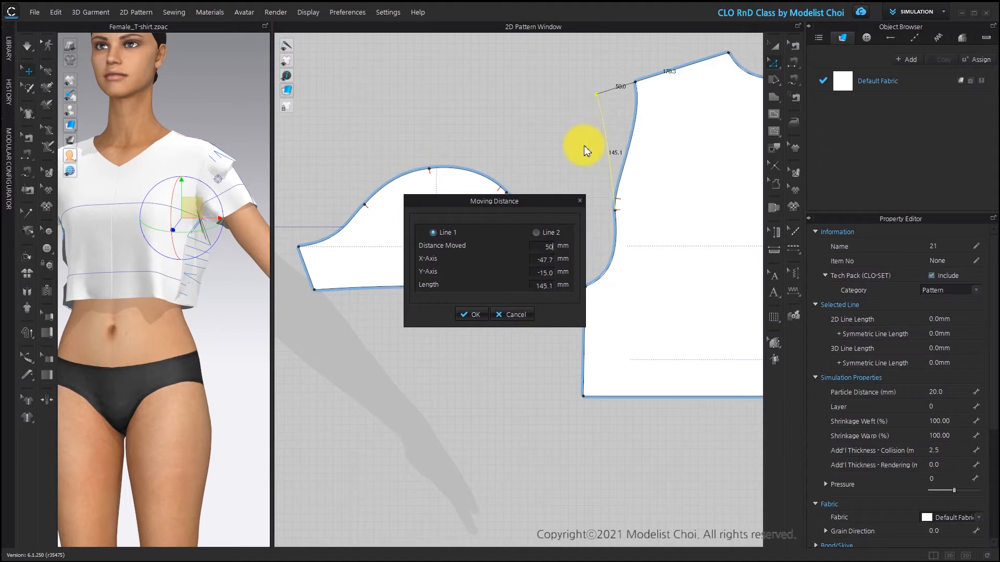
pyautogui.press('Return')
# Step: Smooth the back bodice's lower armhole by adjusting its curve handles so it flows into the upper armhole
pyautogui.scroll(5, 685, 230)
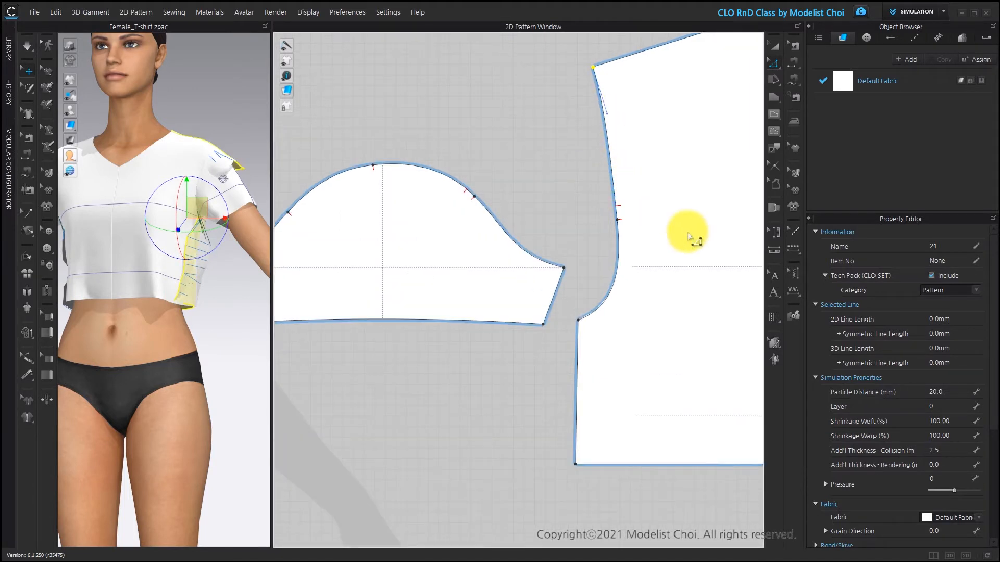
pyautogui.moveTo(614, 253); pyautogui.dragTo(628, 300)
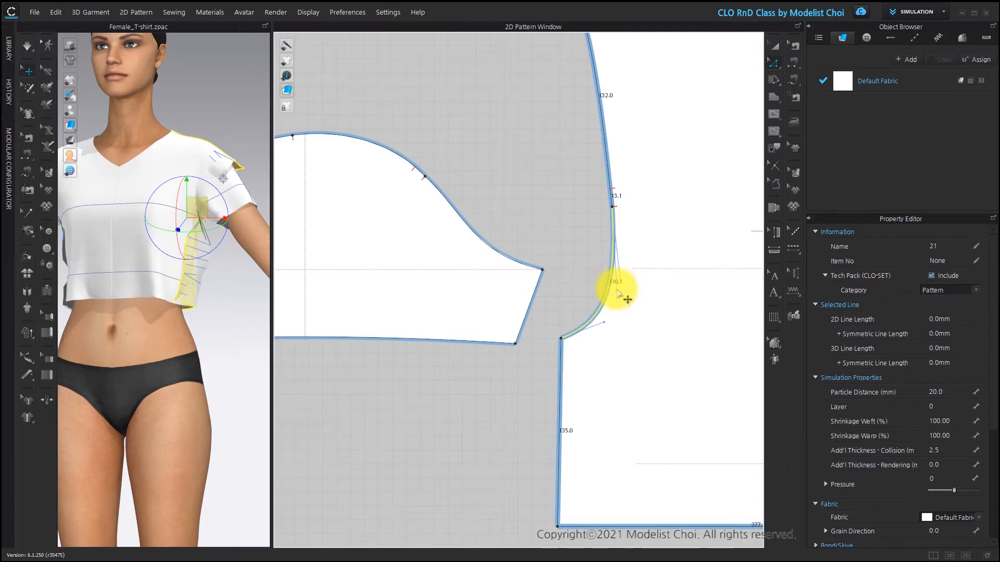
pyautogui.click(605, 324)
pyautogui.moveTo(599, 328); pyautogui.dragTo(616, 290)
pyautogui.scroll(-3, 616, 201)
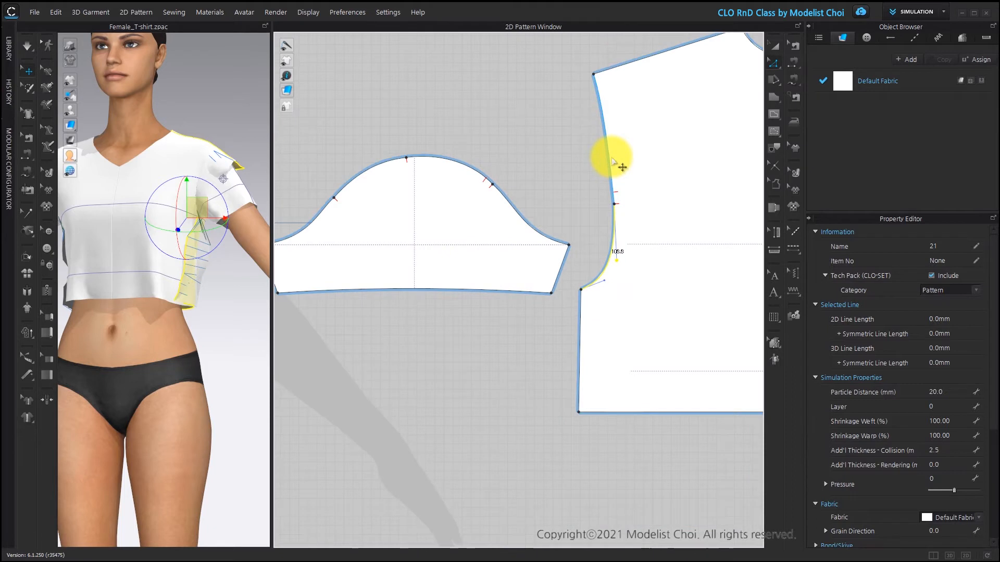
pyautogui.click(612, 160)
pyautogui.scroll(3, 613, 161)
pyautogui.click(624, 203)
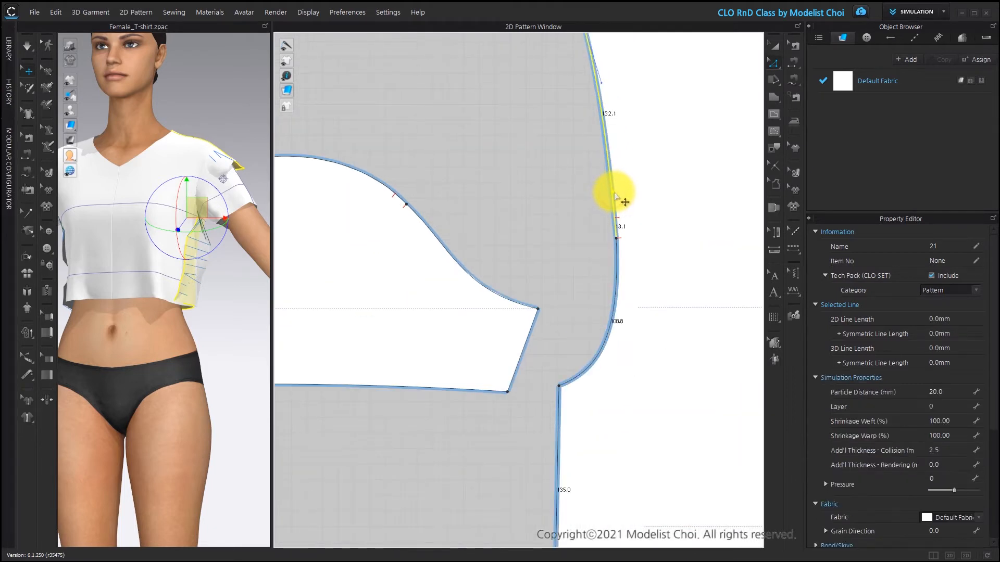
pyautogui.click(587, 223)
# Step: Display the line lengths on all the bodice and sleeve patterns in the 2D window
pyautogui.scroll(-5, 586, 223)
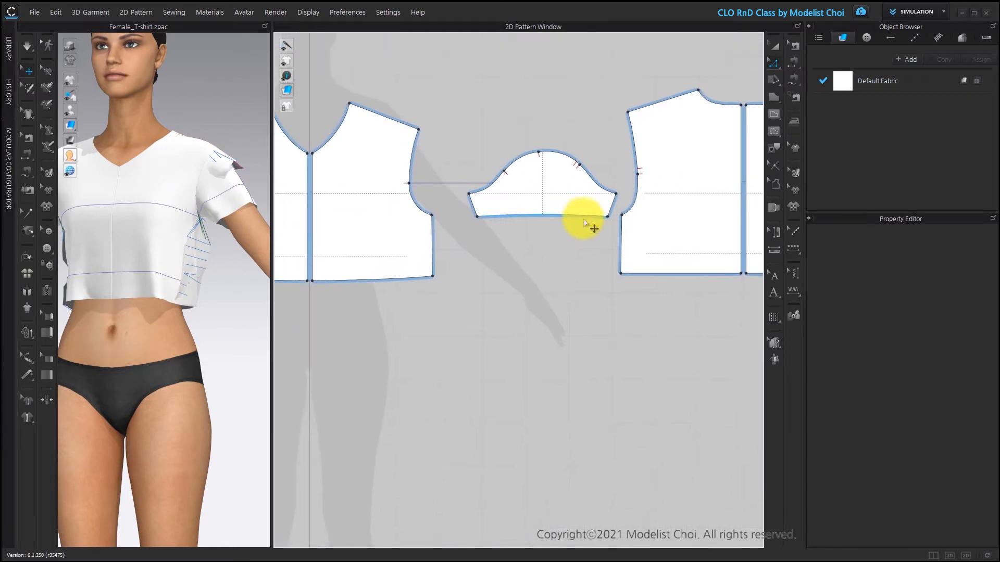
pyautogui.moveTo(286, 77)
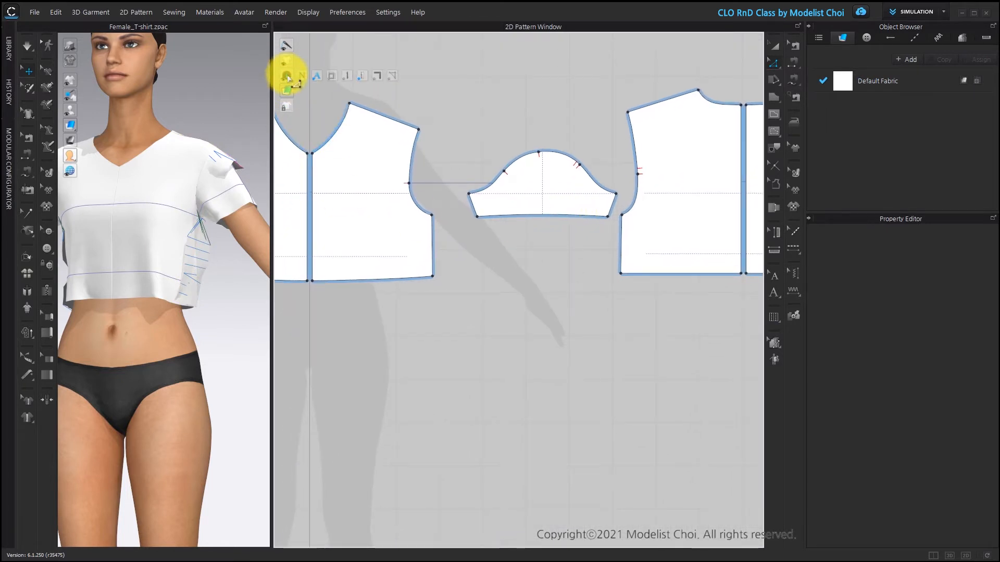
pyautogui.click(331, 78)
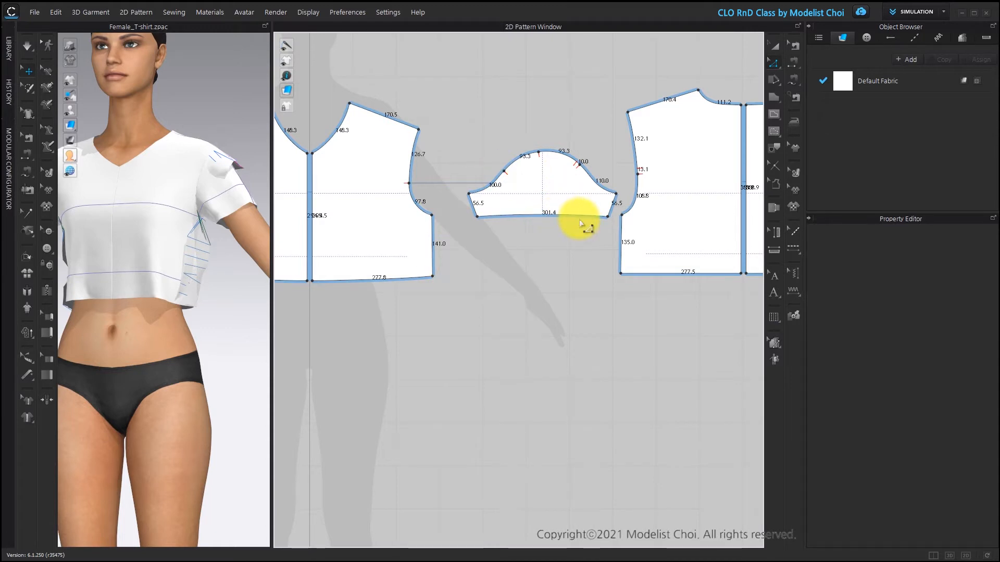
# Step: Move the back bodice patterns about 70 mm sideways, away from the neighbouring sleeve pattern
pyautogui.scroll(-5, 575, 228)
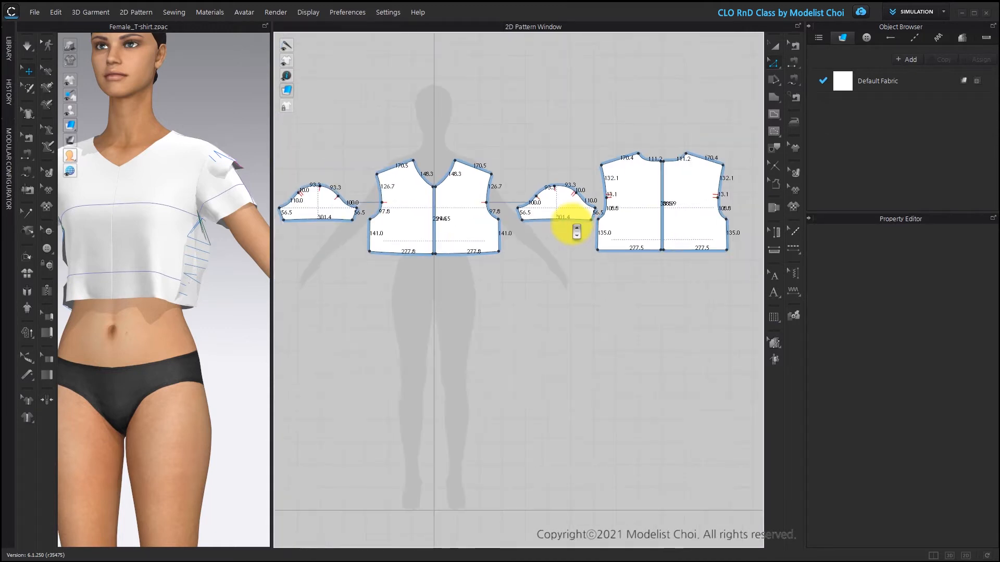
pyautogui.click(775, 46)
pyautogui.moveTo(743, 127); pyautogui.dragTo(591, 286)
pyautogui.scroll(4, 607, 217)
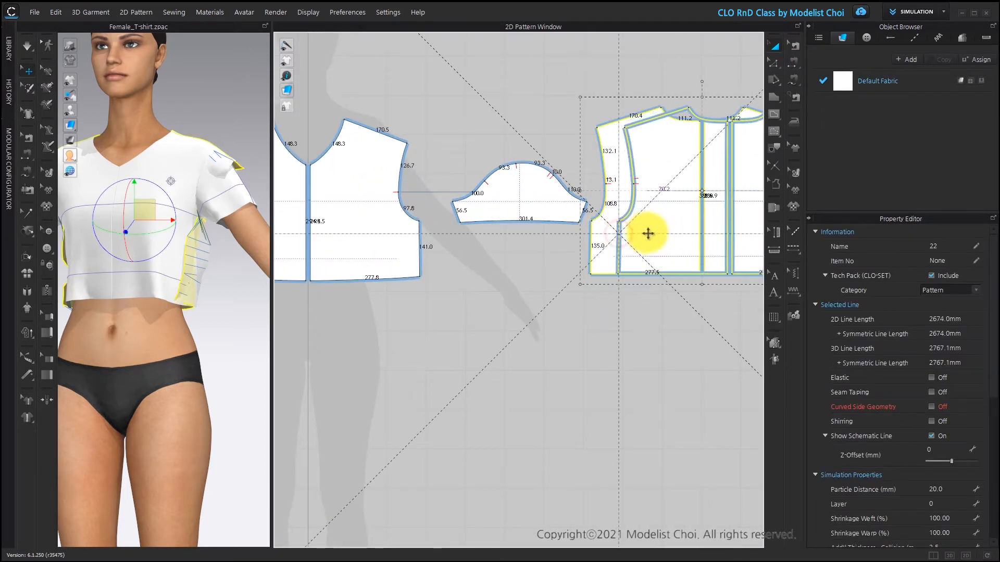
pyautogui.click(543, 128)
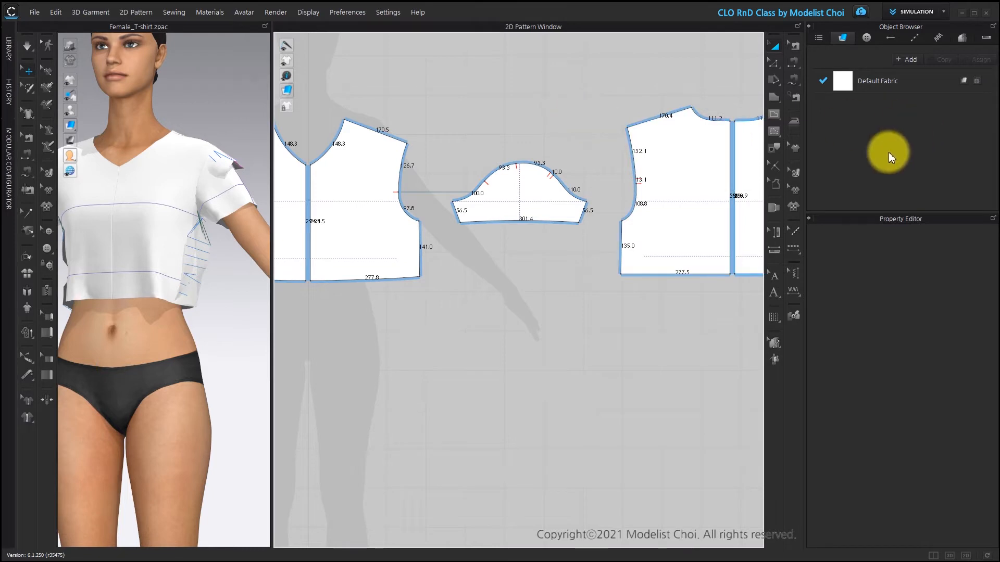
# Step: Examine the notches on the back side of the sleeve cap and on the back bodice armhole, selecting them for inspection
pyautogui.scroll(2, 630, 190)
pyautogui.scroll(2, 631, 191)
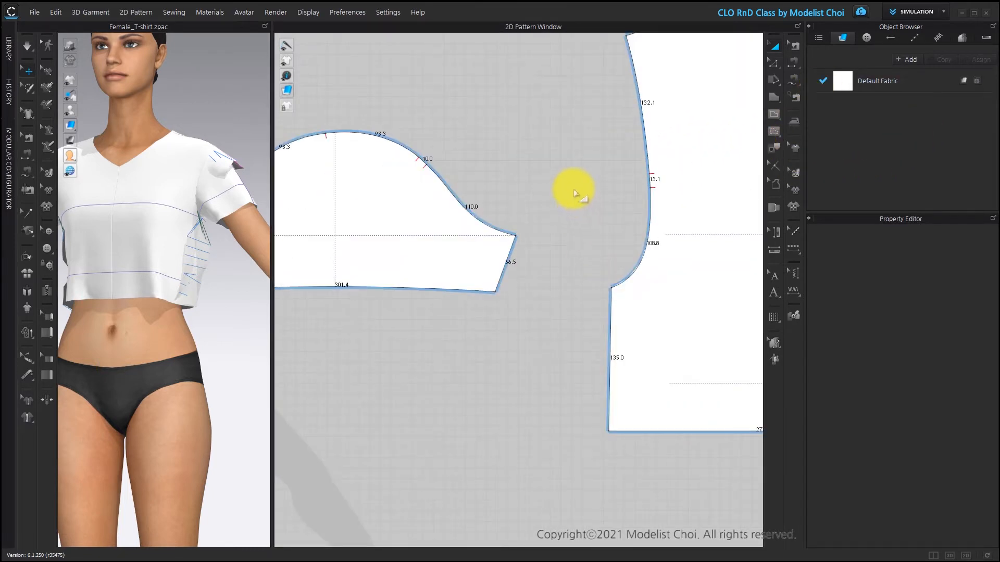
pyautogui.scroll(-3, 580, 190)
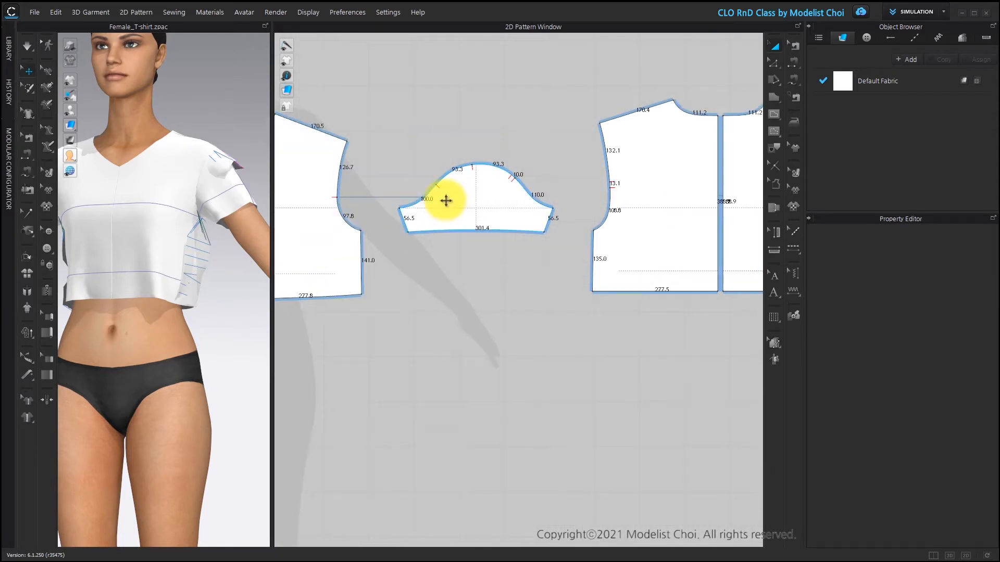
pyautogui.moveTo(458, 260); pyautogui.dragTo(464, 274, button='middle')
pyautogui.scroll(1, 463, 274)
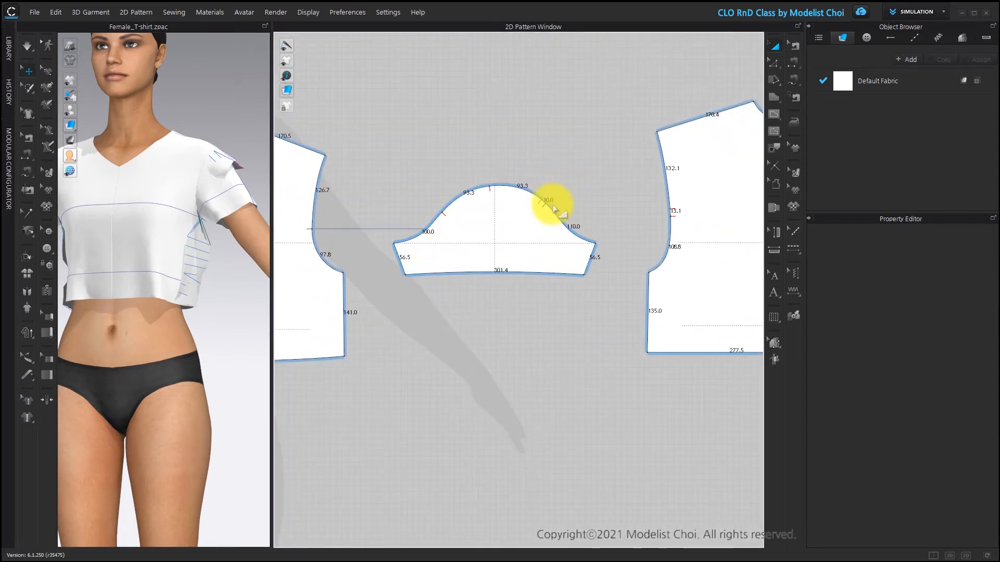
pyautogui.scroll(2, 554, 207)
pyautogui.moveTo(542, 206); pyautogui.dragTo(464, 223, button='middle')
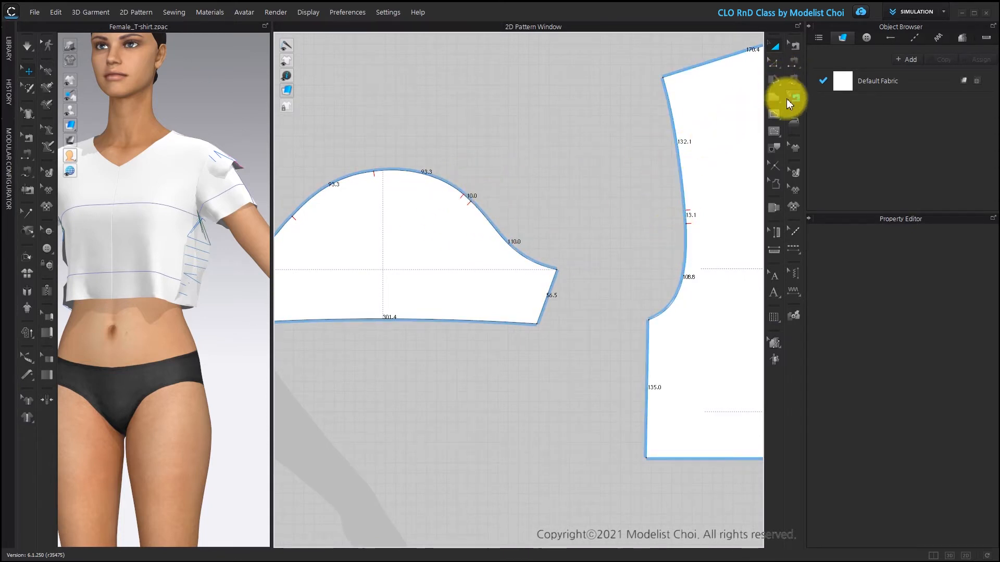
pyautogui.click(776, 167)
pyautogui.moveTo(505, 161); pyautogui.dragTo(452, 237)
pyautogui.moveTo(654, 198); pyautogui.dragTo(709, 254)
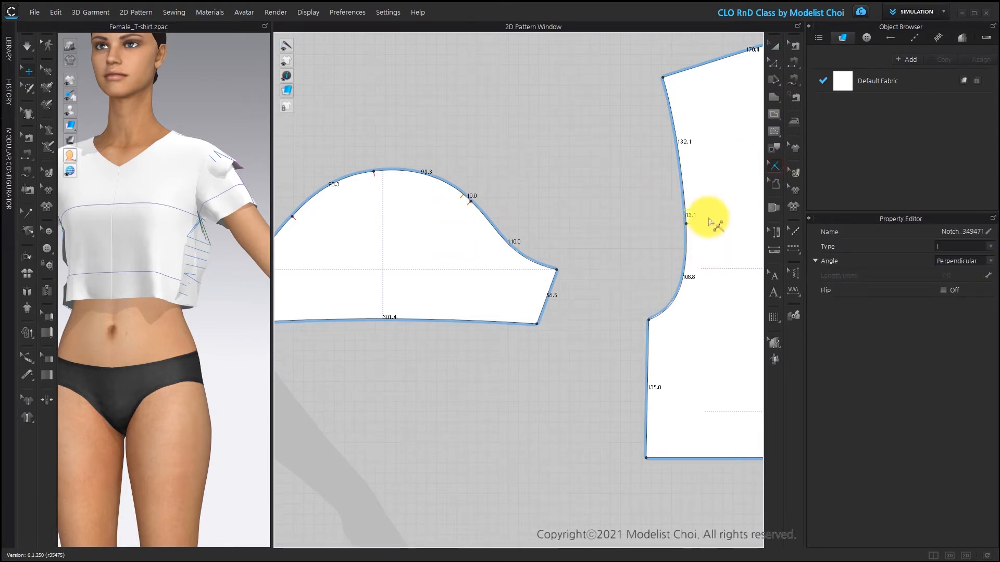
pyautogui.click(665, 240)
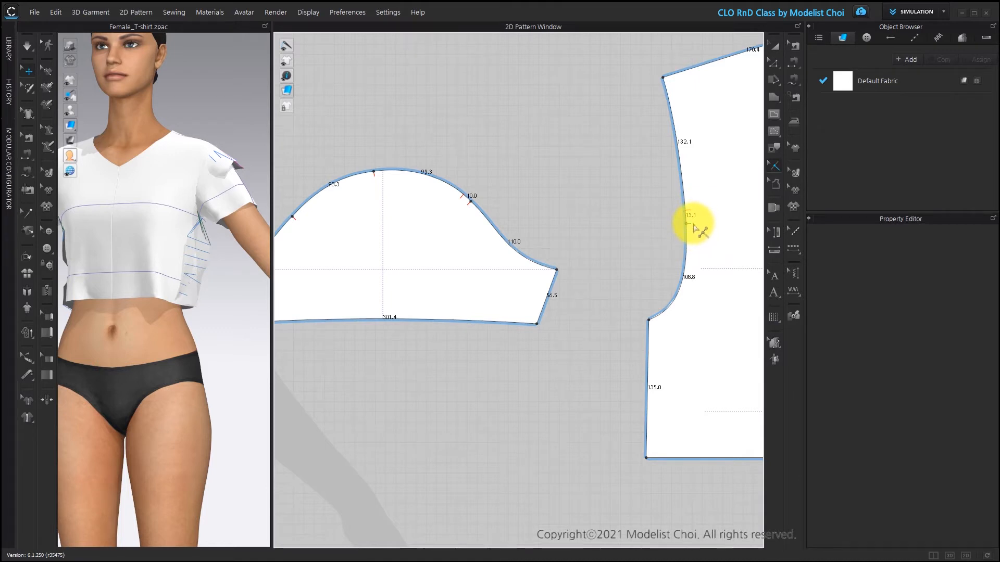
pyautogui.scroll(2, 698, 225)
pyautogui.scroll(-3, 698, 225)
pyautogui.scroll(2, 698, 225)
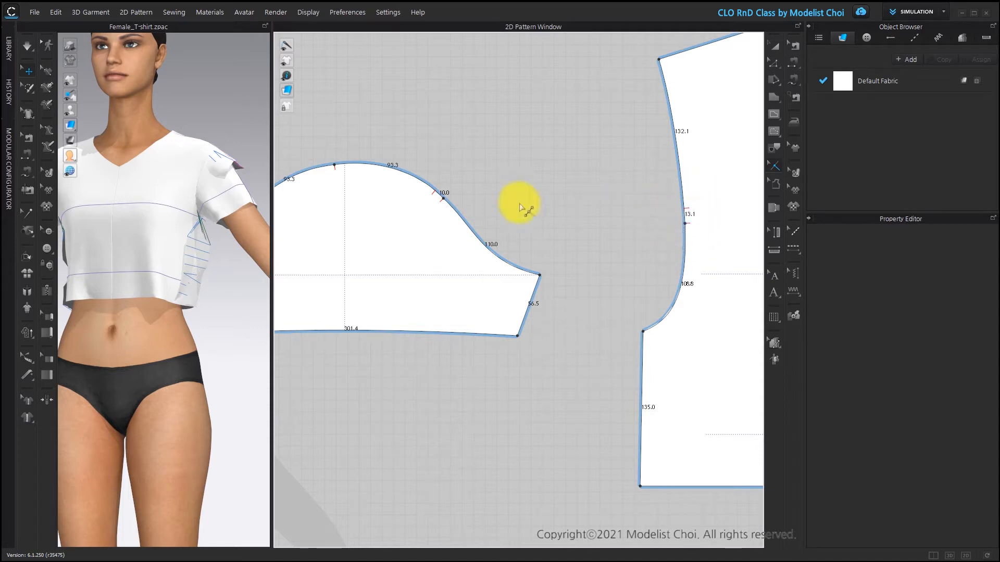
# Step: Delete all the notches on the back armhole, the sleeve cap and the front armhole
pyautogui.moveTo(653, 181); pyautogui.dragTo(712, 230)
pyautogui.press('Delete')
pyautogui.scroll(-3, 691, 262)
pyautogui.moveTo(290, 195); pyautogui.dragTo(585, 284)
pyautogui.press('Delete')
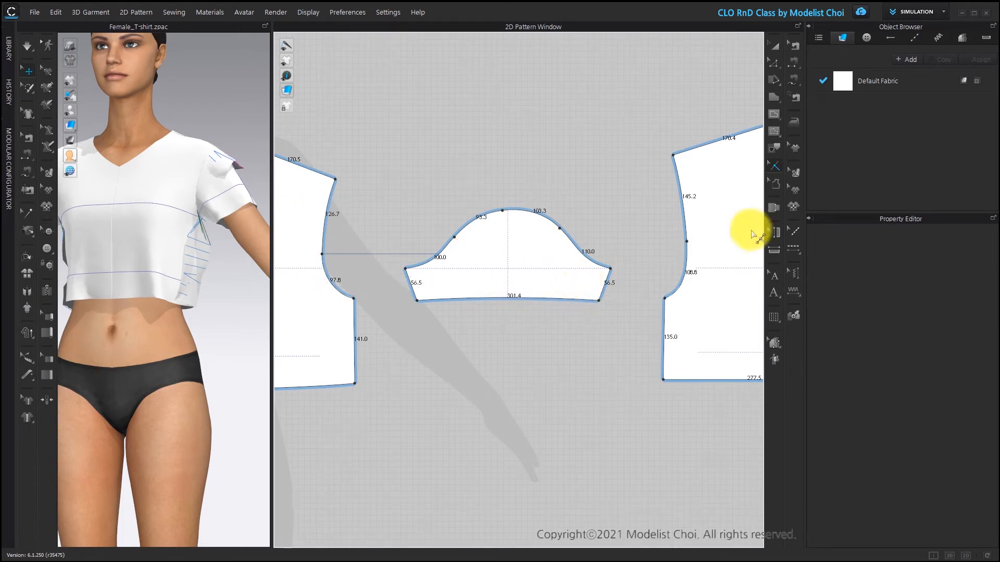
pyautogui.click(777, 169)
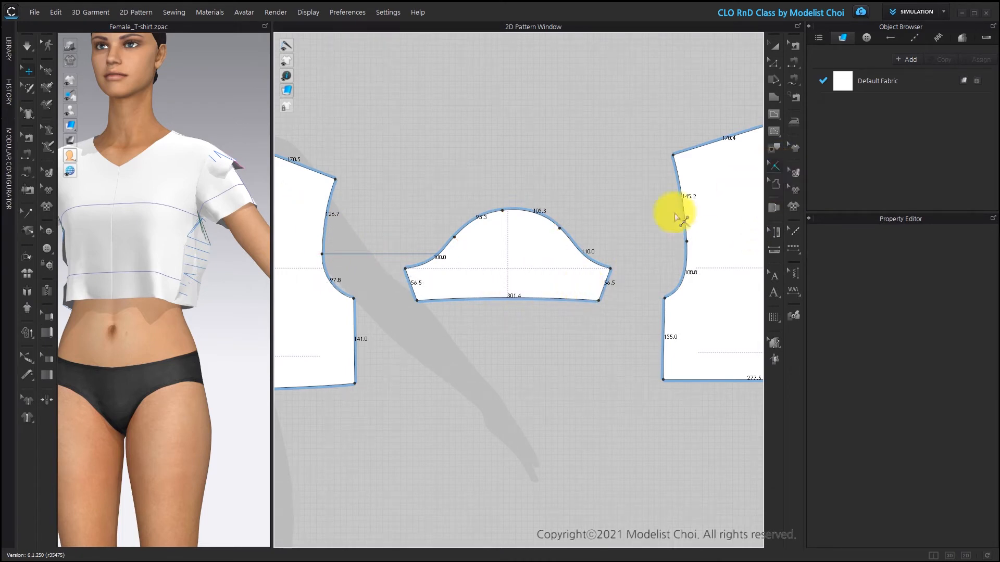
pyautogui.moveTo(288, 204); pyautogui.dragTo(591, 335)
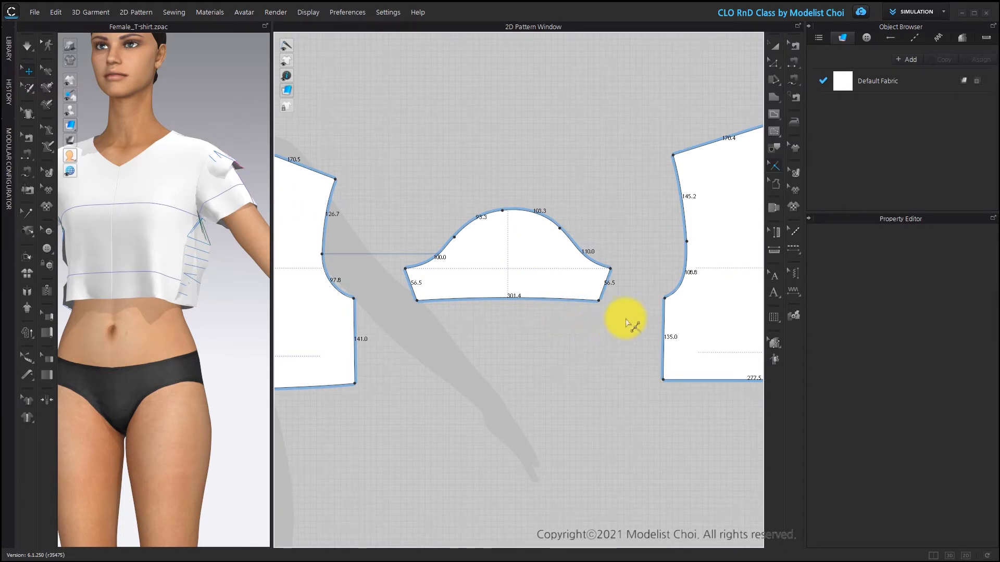
# Step: Compare the length of the front bodice's lower armhole curve with the matching lower segment of the sleeve cap
pyautogui.click(775, 61)
pyautogui.scroll(3, 558, 192)
pyautogui.moveTo(544, 244); pyautogui.dragTo(522, 273, button='middle')
pyautogui.scroll(3, 514, 269)
pyautogui.click(358, 309)
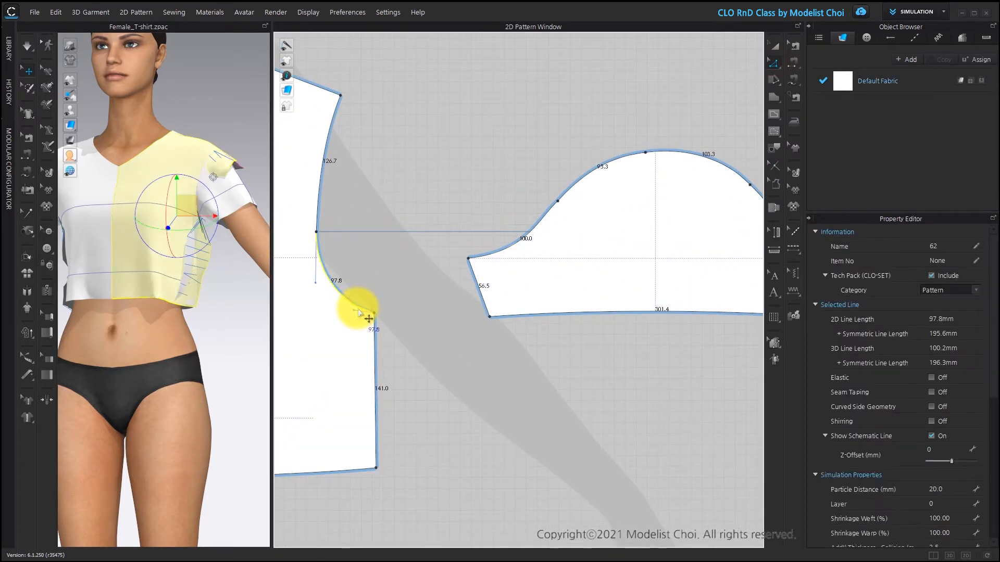
pyautogui.keyDown('shift'); pyautogui.click(522, 243); pyautogui.keyUp('shift')
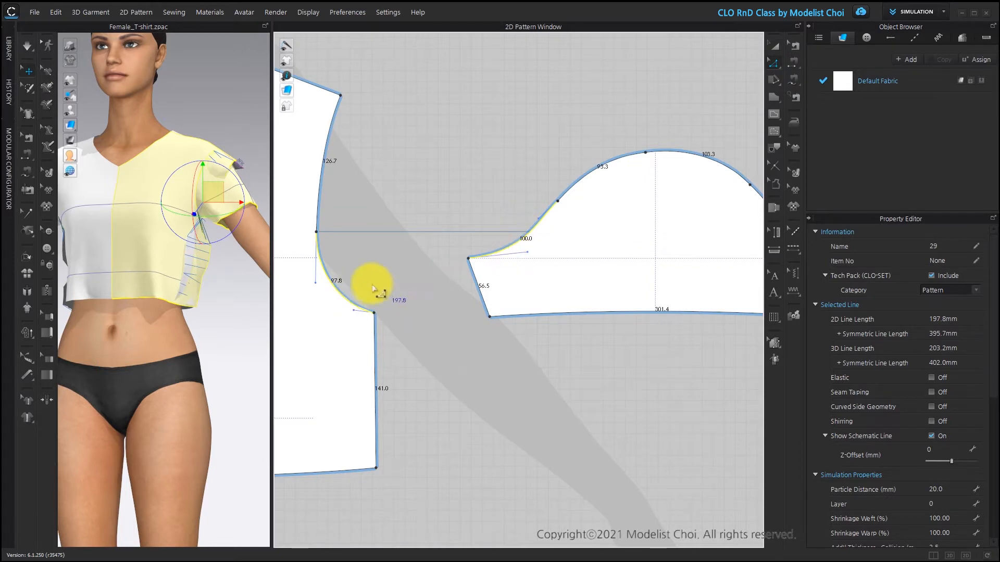
pyautogui.click(329, 275)
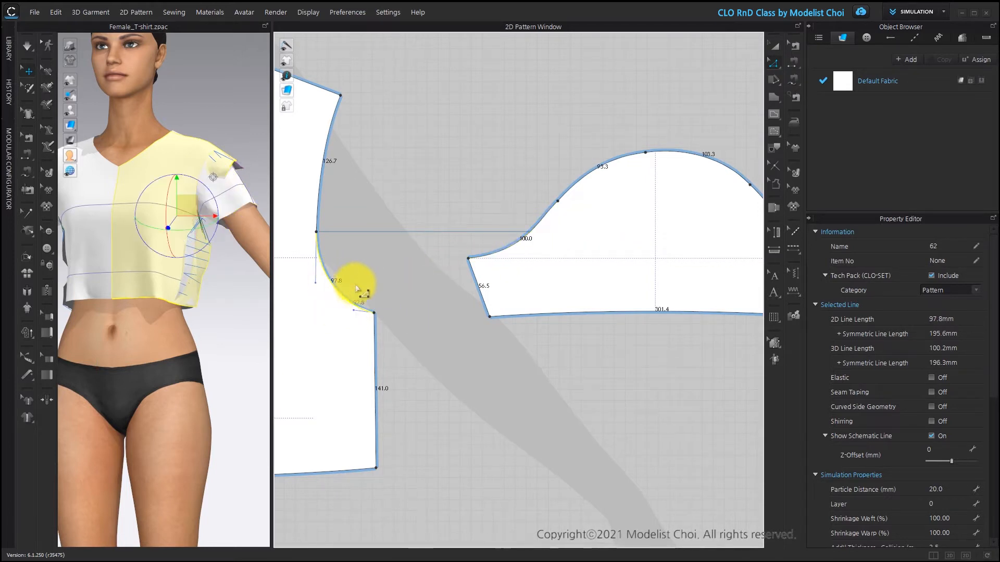
# Step: Refine the front bodice's lower armhole curve by adjusting its upper curve handle so it continues the upper armhole smoothly
pyautogui.click(317, 233)
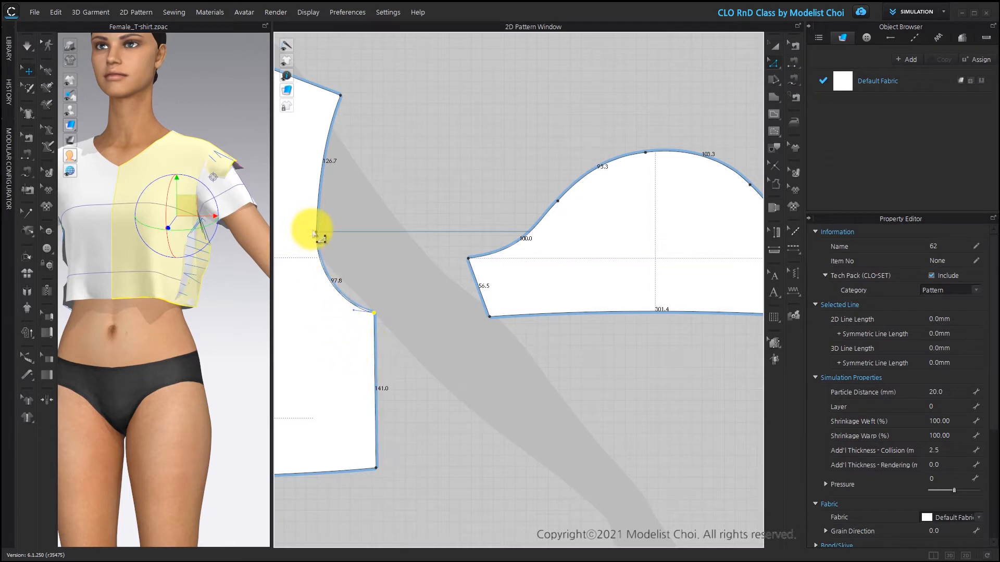
pyautogui.click(322, 271)
pyautogui.scroll(2, 317, 274)
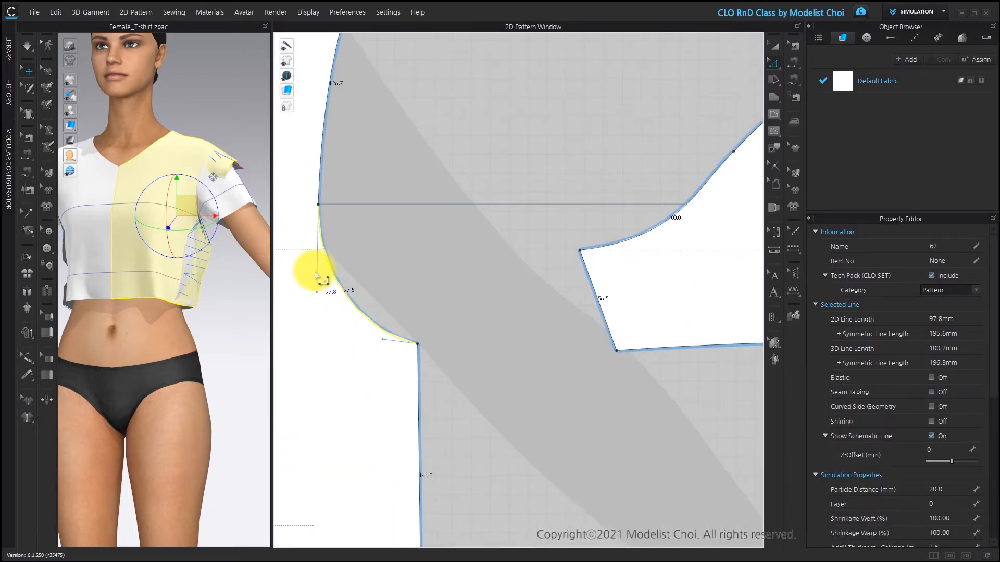
pyautogui.click(320, 296)
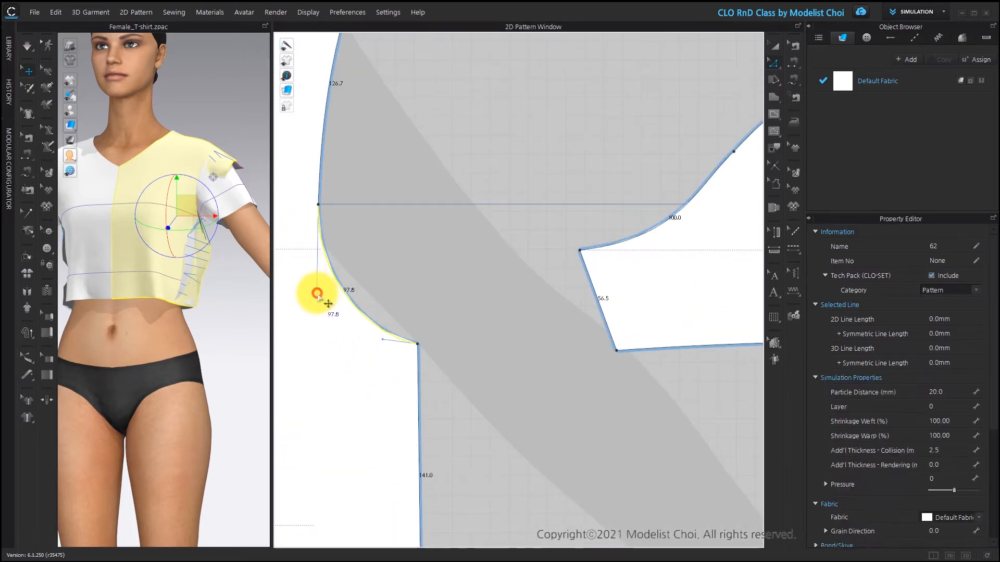
pyautogui.scroll(-4, 333, 286)
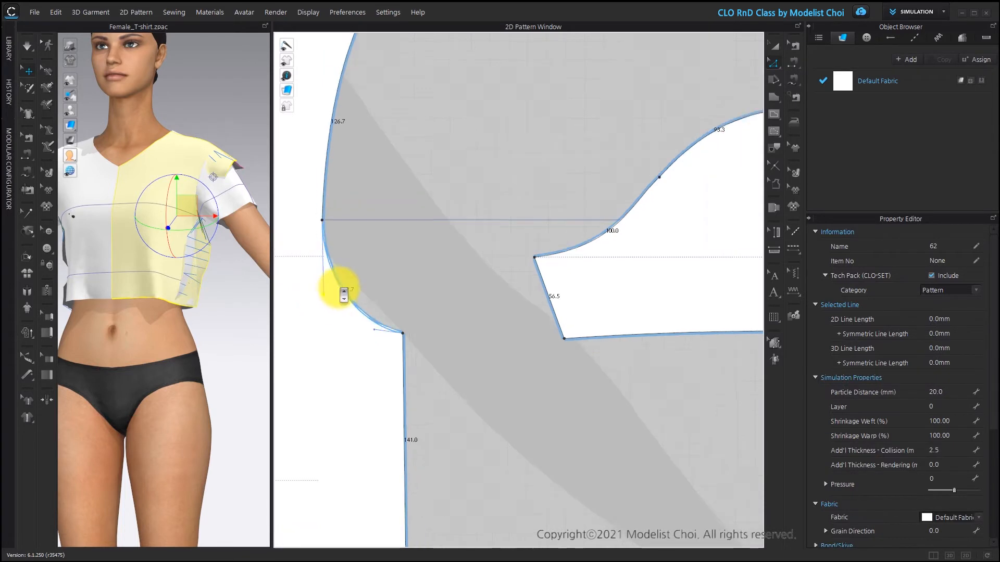
pyautogui.scroll(2, 413, 318)
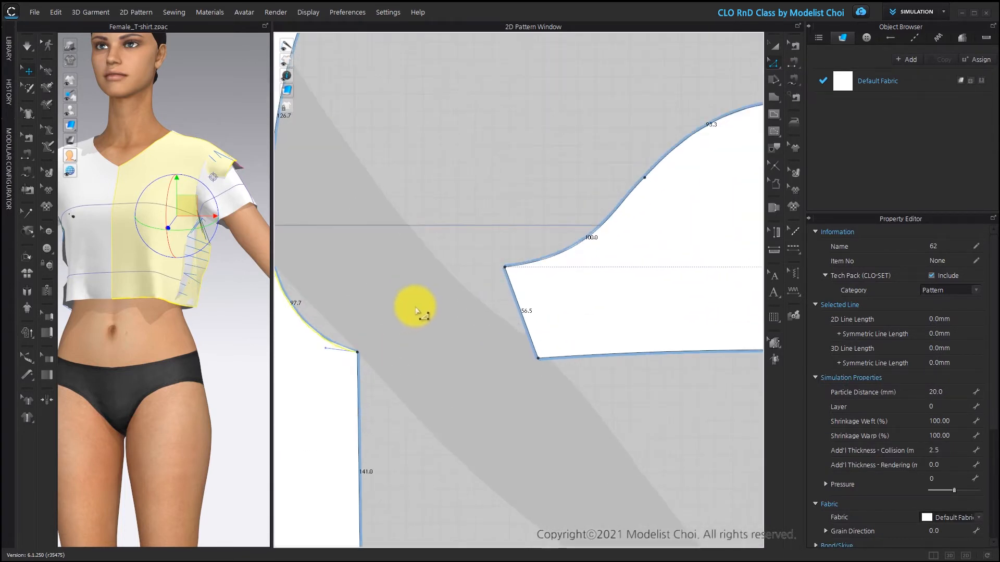
pyautogui.scroll(-1, 419, 310)
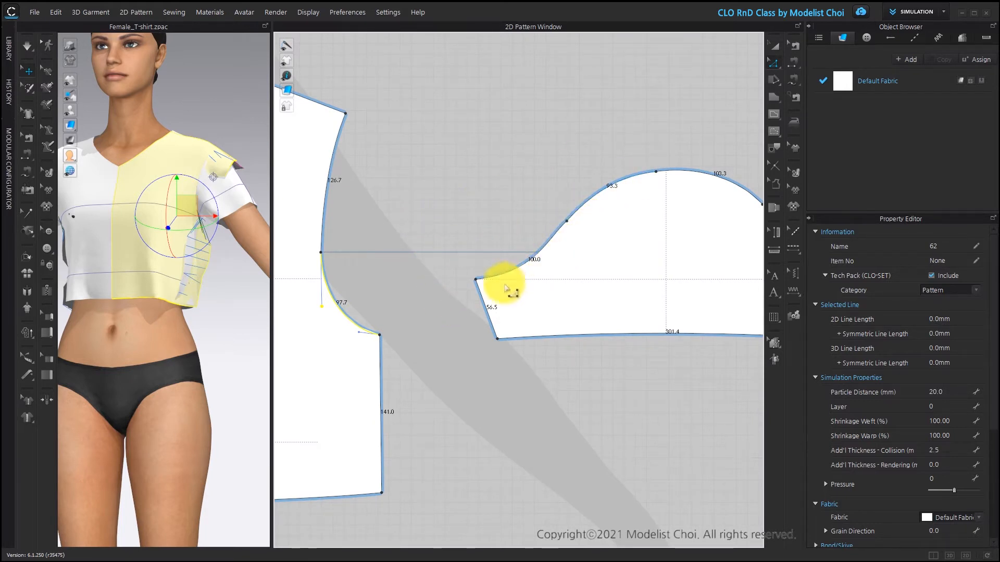
# Step: Compare the length of the sleeve cap's upper front segment with the front bodice's upper armhole
pyautogui.click(599, 194)
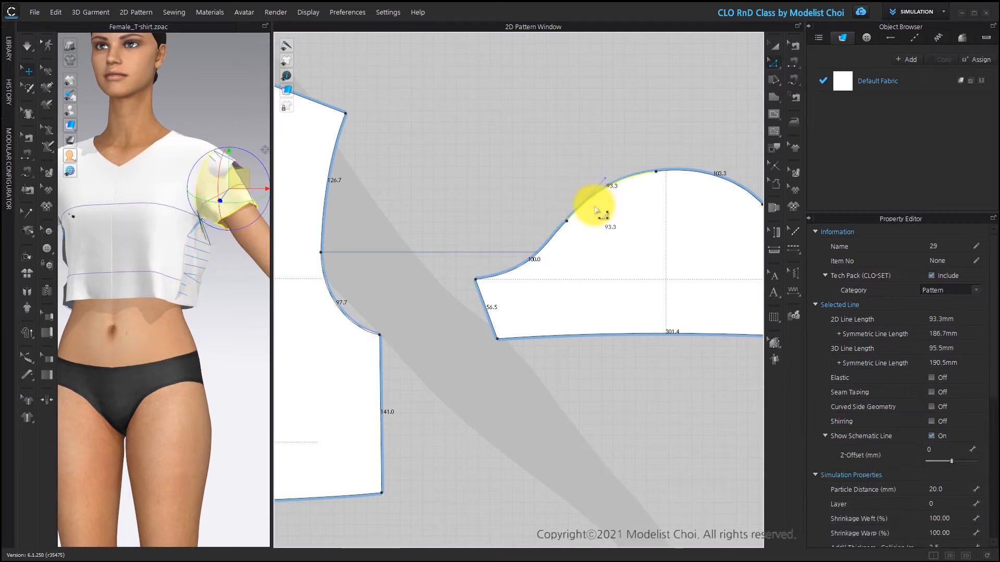
pyautogui.click(333, 176)
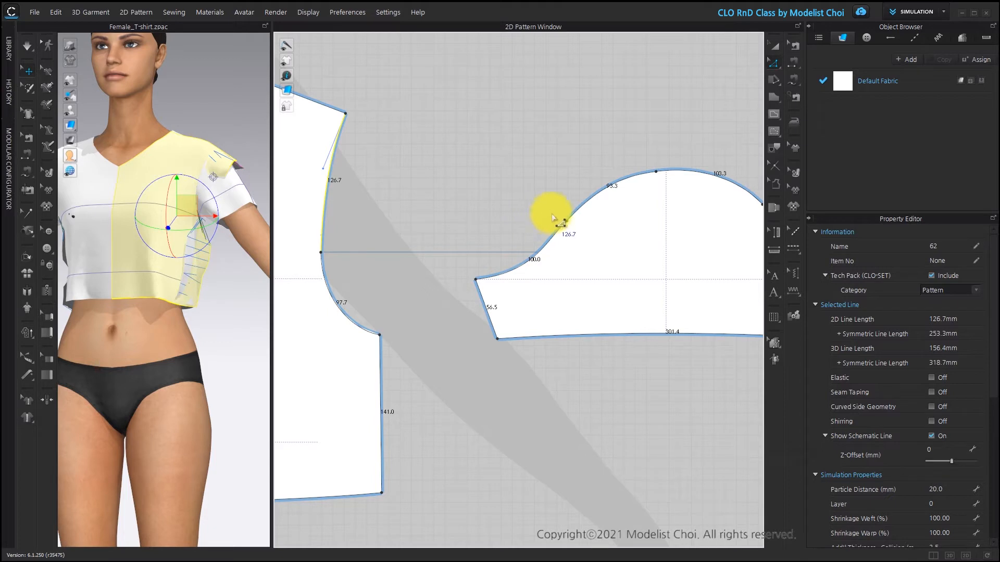
pyautogui.click(618, 176)
# Step: Widen the front side of the sleeve by moving its underarm seam and lower cap segment outward by 35 mm
pyautogui.moveTo(444, 195); pyautogui.dragTo(578, 364)
pyautogui.moveTo(489, 318); pyautogui.dragTo(438, 326)
pyautogui.rightClick(437, 325)
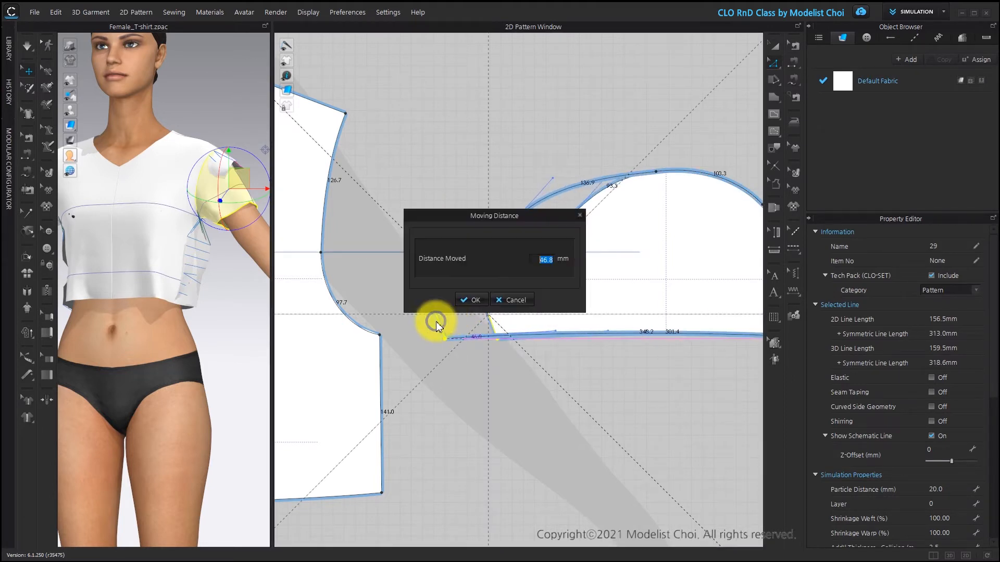
pyautogui.write('35')
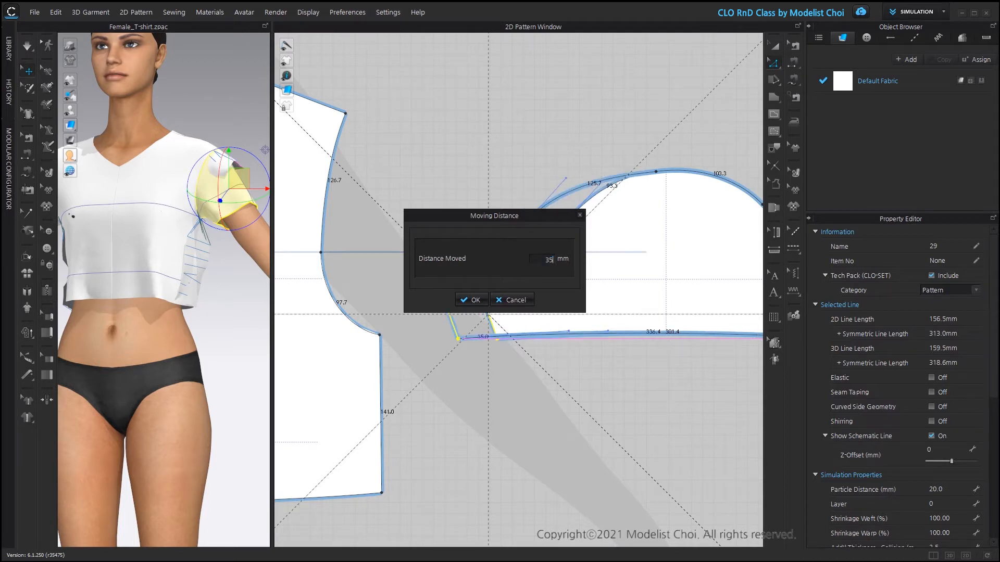
pyautogui.press('Return')
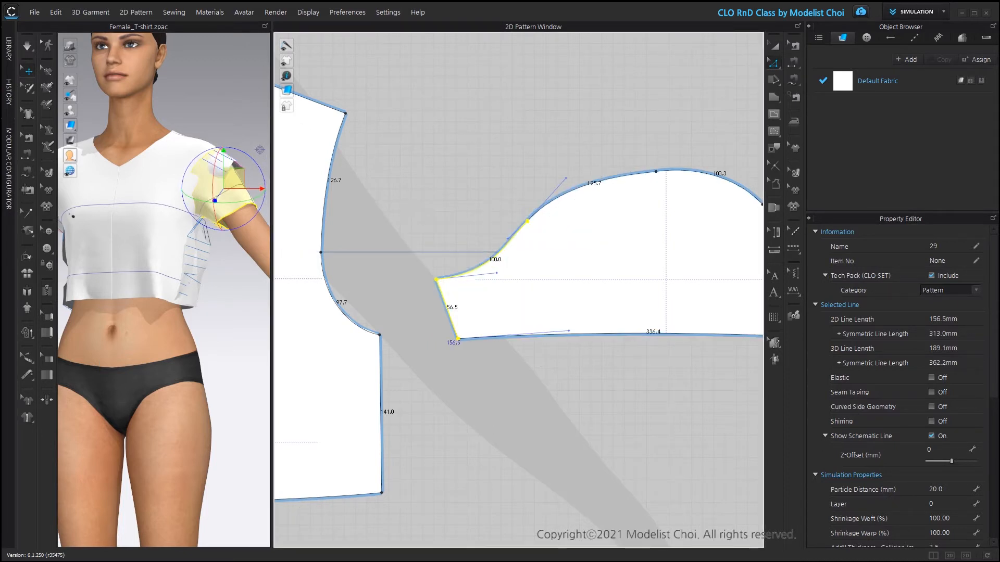
# Step: Smooth the front half of the sleeve cap by adjusting the curve handles of its lower and upper segments
pyautogui.click(589, 154)
pyautogui.scroll(2, 521, 231)
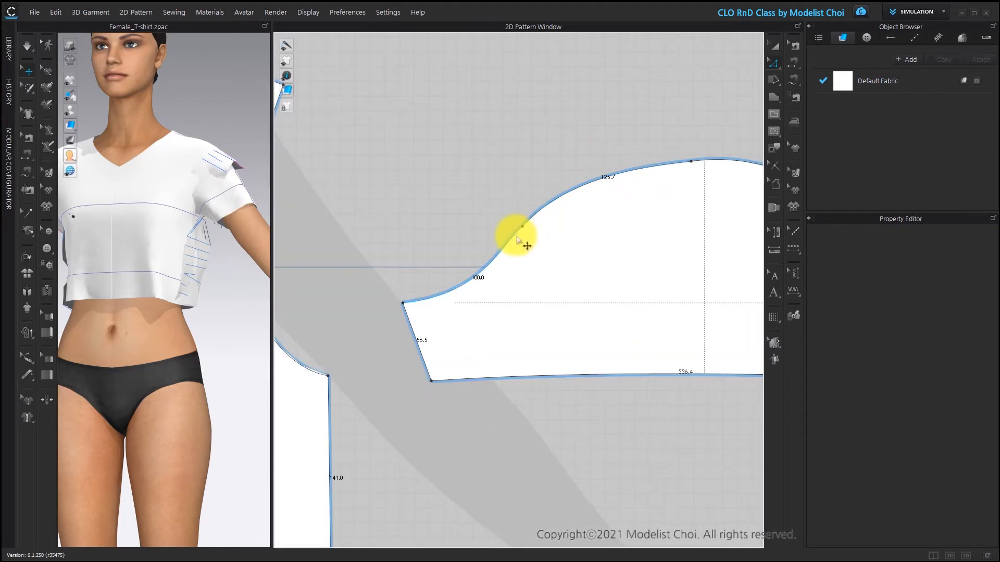
pyautogui.click(503, 248)
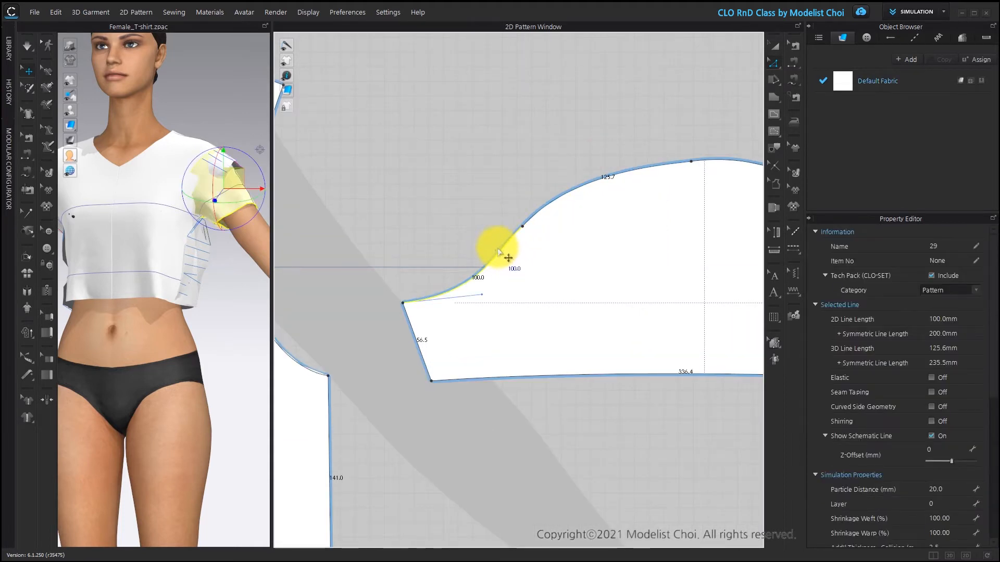
pyautogui.click(497, 249)
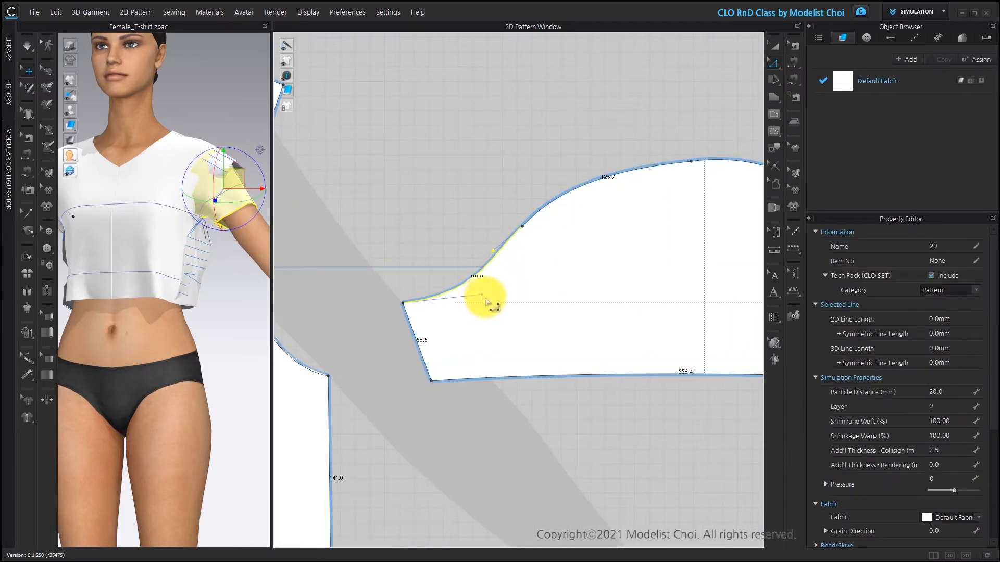
pyautogui.moveTo(483, 295); pyautogui.dragTo(474, 299)
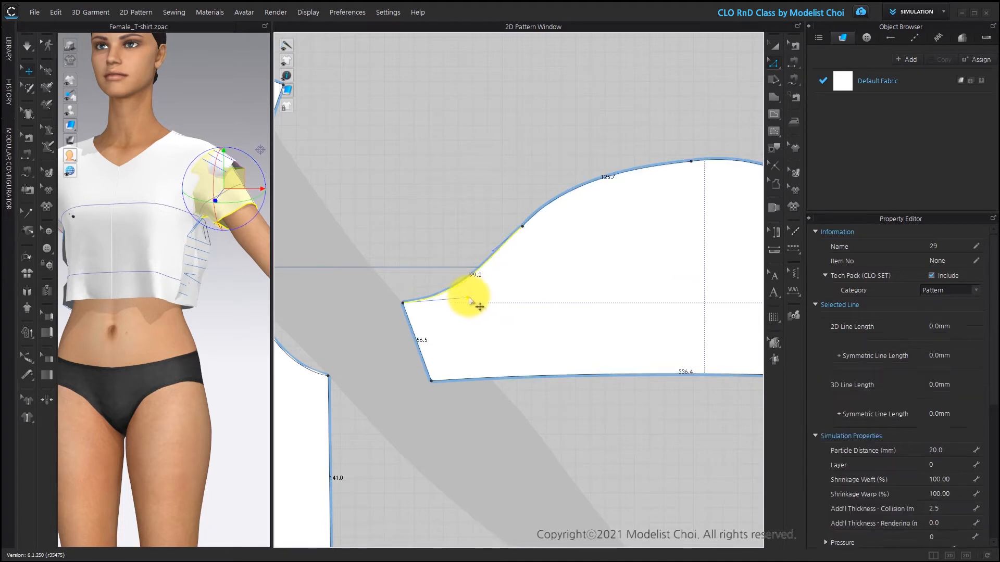
pyautogui.click(536, 210)
pyautogui.click(572, 171)
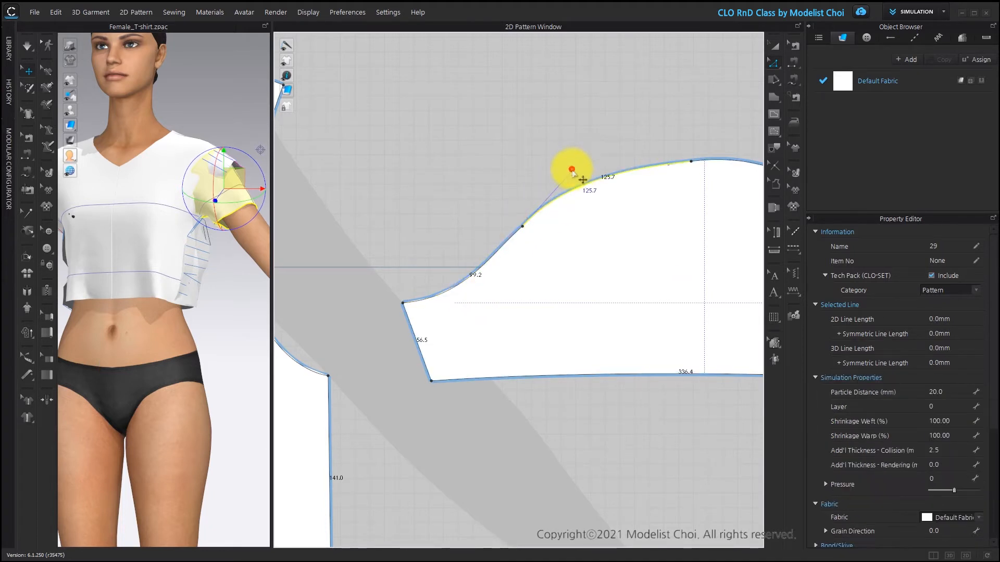
# Step: Compare the length of the back bodice's upper armhole with the upper back segment of the sleeve cap
pyautogui.scroll(-5, 584, 217)
pyautogui.scroll(3, 625, 203)
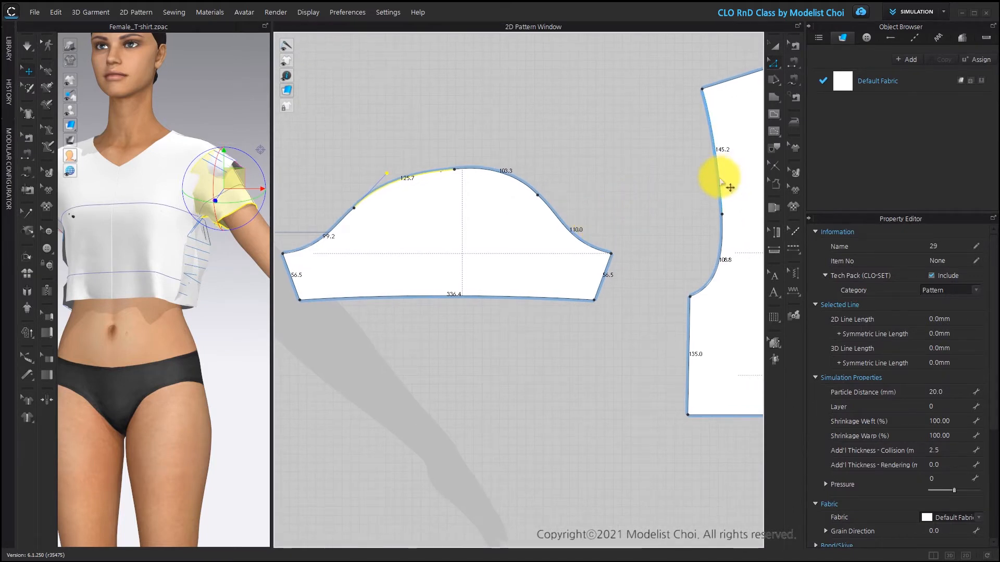
pyautogui.click(721, 181)
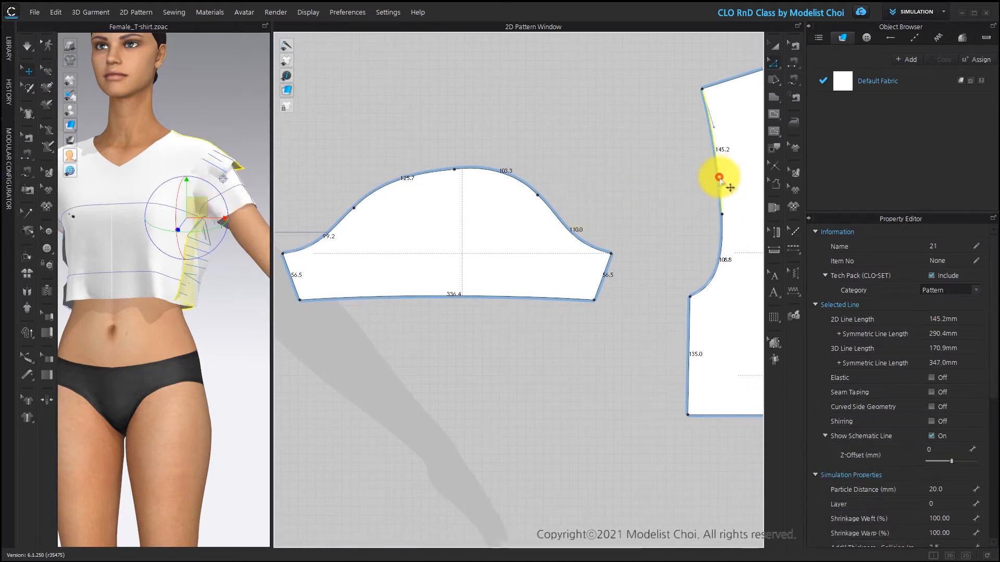
pyautogui.click(534, 192)
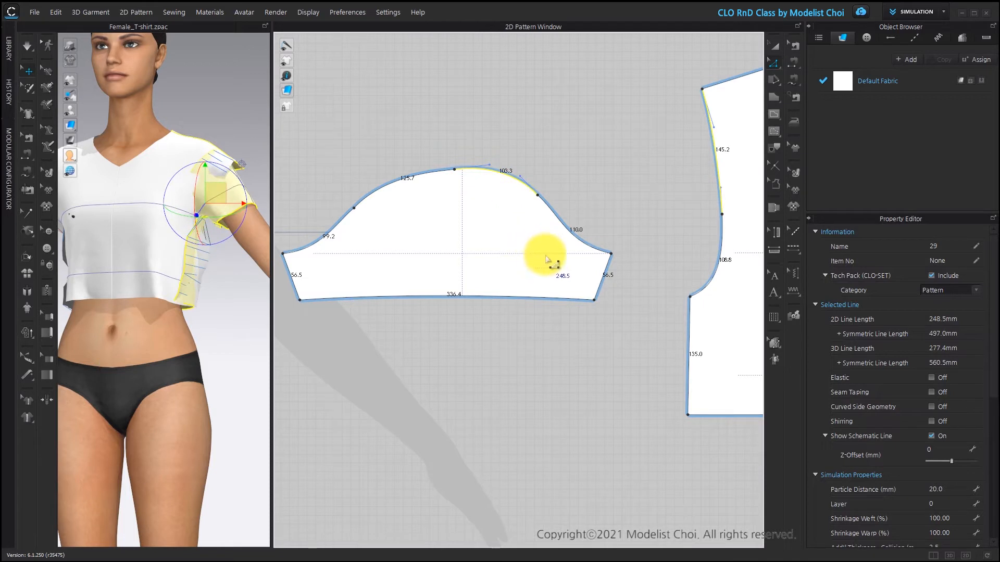
# Step: Widen the back side of the sleeve by moving its underarm seam and lower cap segment outward by 45 mm
pyautogui.moveTo(647, 126); pyautogui.dragTo(498, 344)
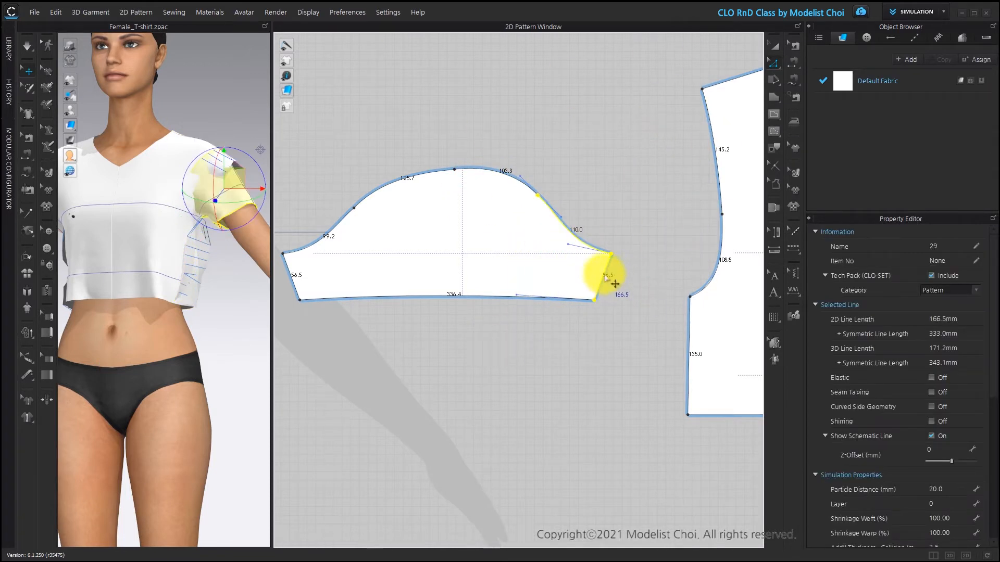
pyautogui.moveTo(606, 277); pyautogui.dragTo(639, 281)
pyautogui.rightClick(638, 281)
pyautogui.write('45')
pyautogui.press('Return')
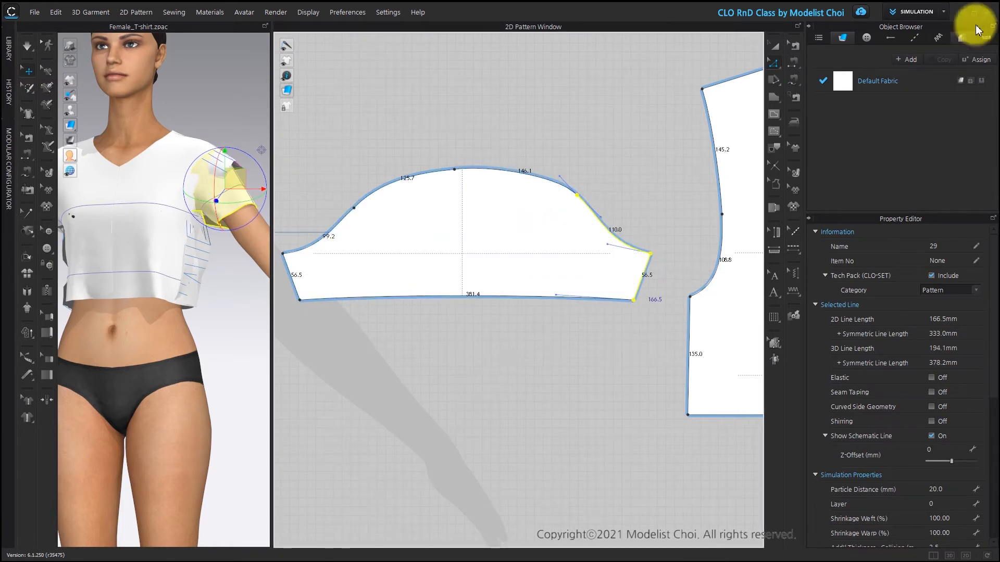
# Step: Smooth the upper back segment of the sleeve cap by adjusting the curve handles at both of its ends
pyautogui.scroll(3, 587, 178)
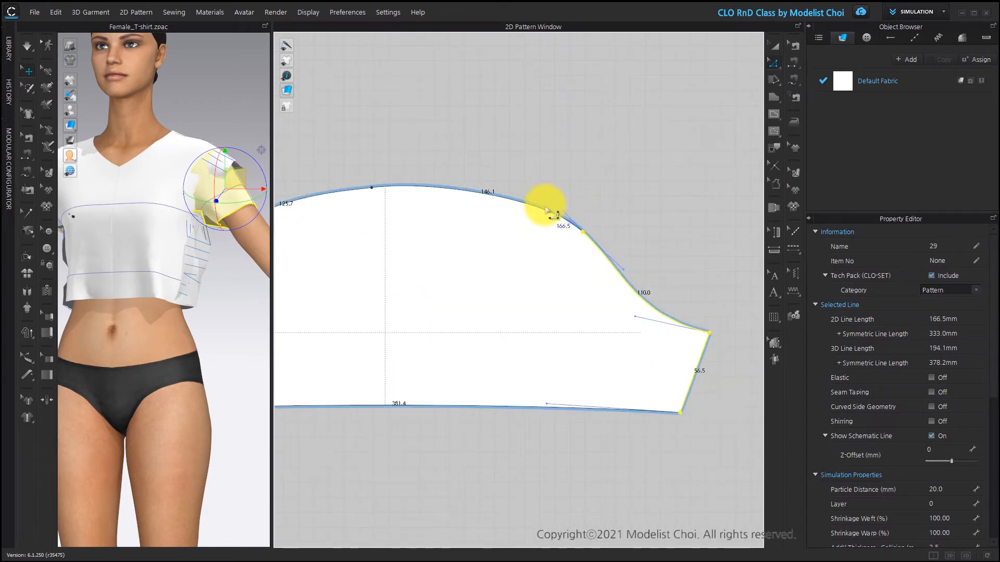
pyautogui.moveTo(552, 202)
pyautogui.mouseDown()
pyautogui.moveTo(526, 196)
pyautogui.moveTo(537, 193)
pyautogui.mouseUp()
pyautogui.scroll(3, 437, 173)
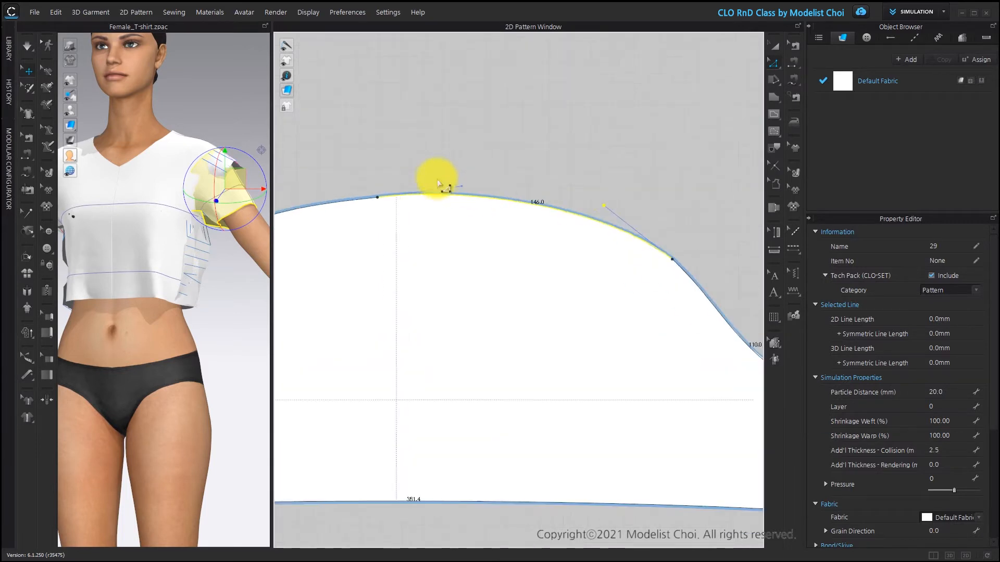
pyautogui.moveTo(461, 187); pyautogui.dragTo(471, 187)
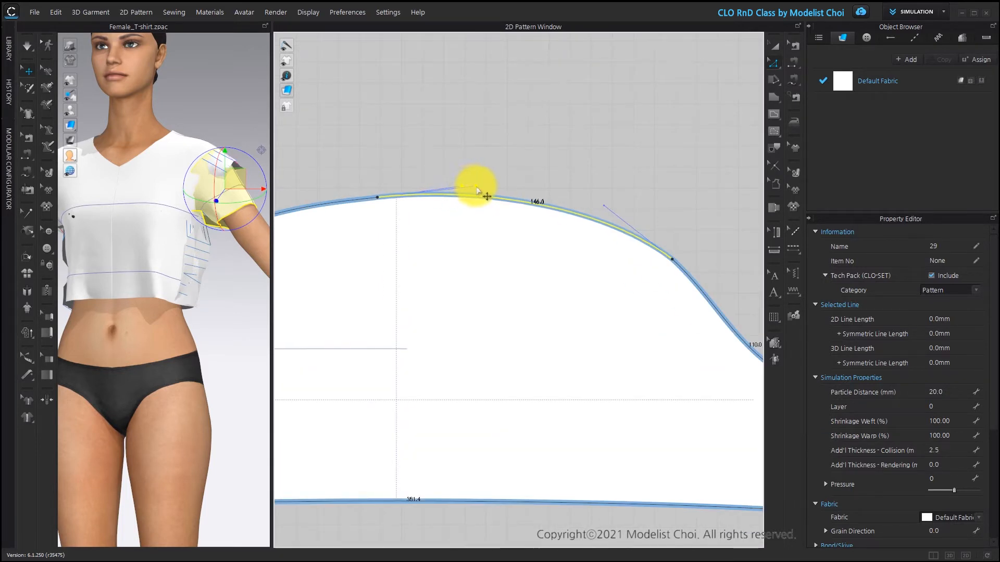
pyautogui.scroll(-2, 475, 192)
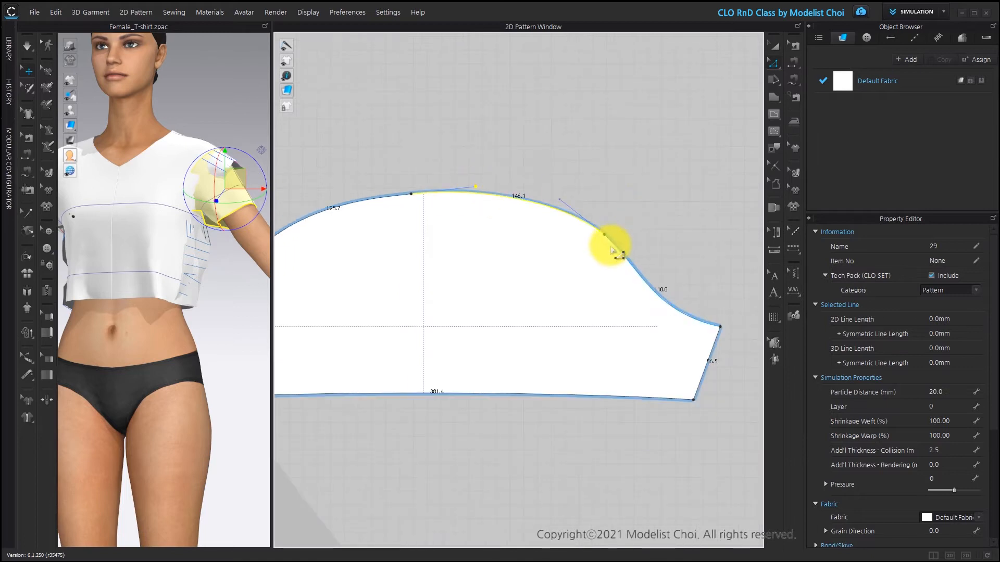
pyautogui.scroll(-1, 552, 244)
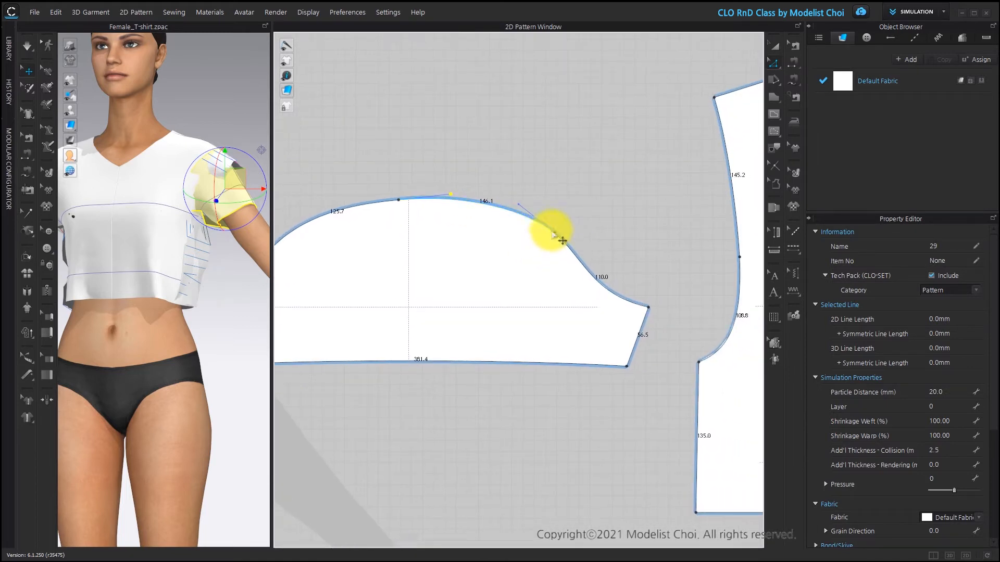
# Step: Shift the point joining the upper and lower back cap segments slightly inward and refine the adjacent upper curve handle
pyautogui.moveTo(556, 233); pyautogui.dragTo(553, 232)
pyautogui.click(547, 229)
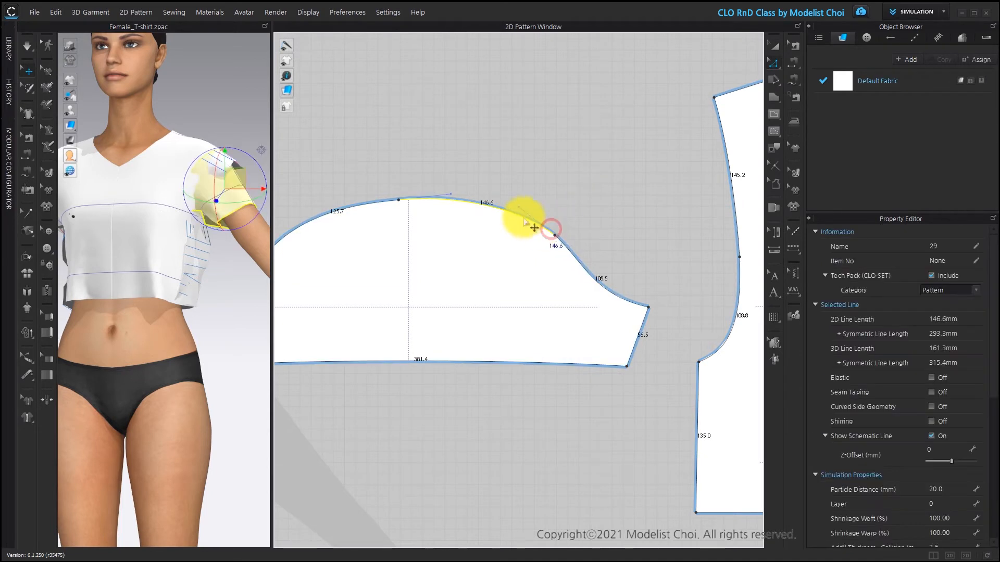
pyautogui.moveTo(518, 211); pyautogui.dragTo(520, 209)
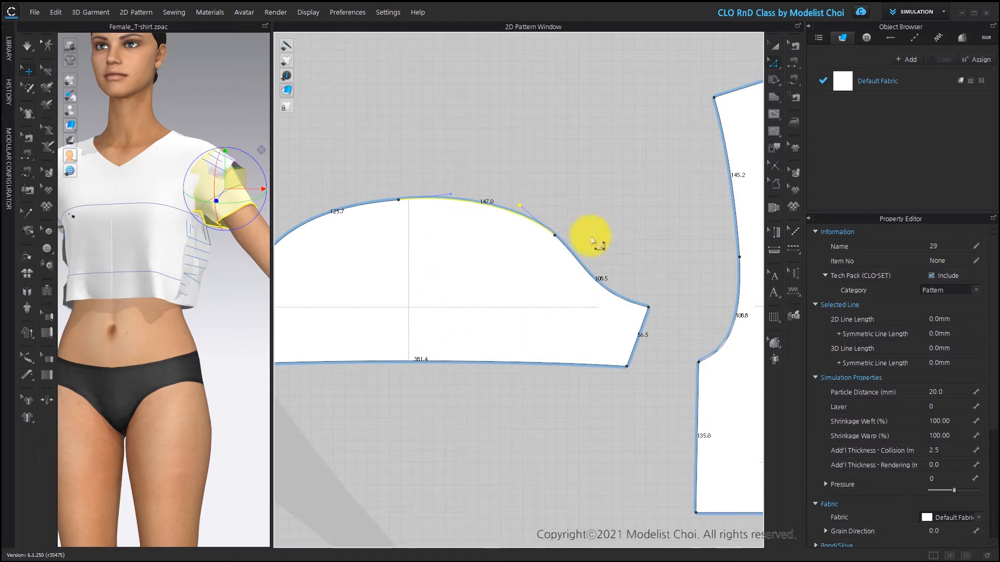
pyautogui.scroll(1, 555, 233)
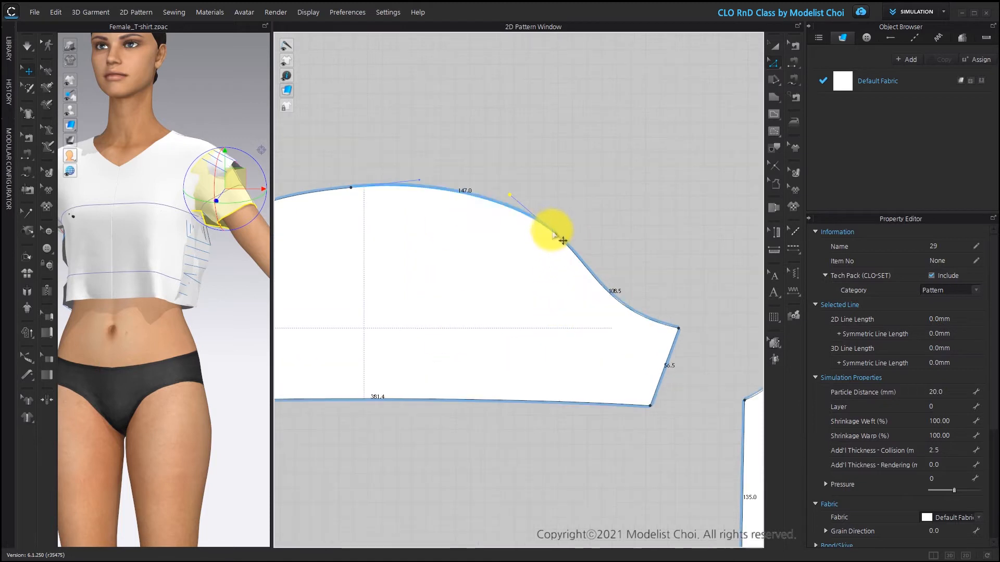
pyautogui.moveTo(556, 237); pyautogui.dragTo(553, 232)
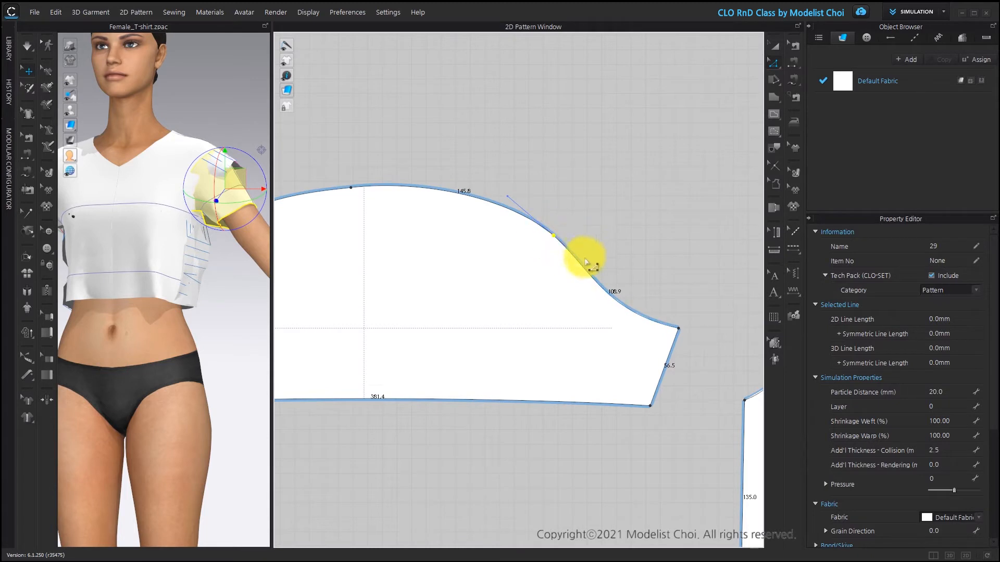
# Step: Refine the lower back segment of the sleeve cap with its curve handles so it flows smoothly from the upper segment
pyautogui.scroll(-2, 559, 242)
pyautogui.scroll(1, 560, 239)
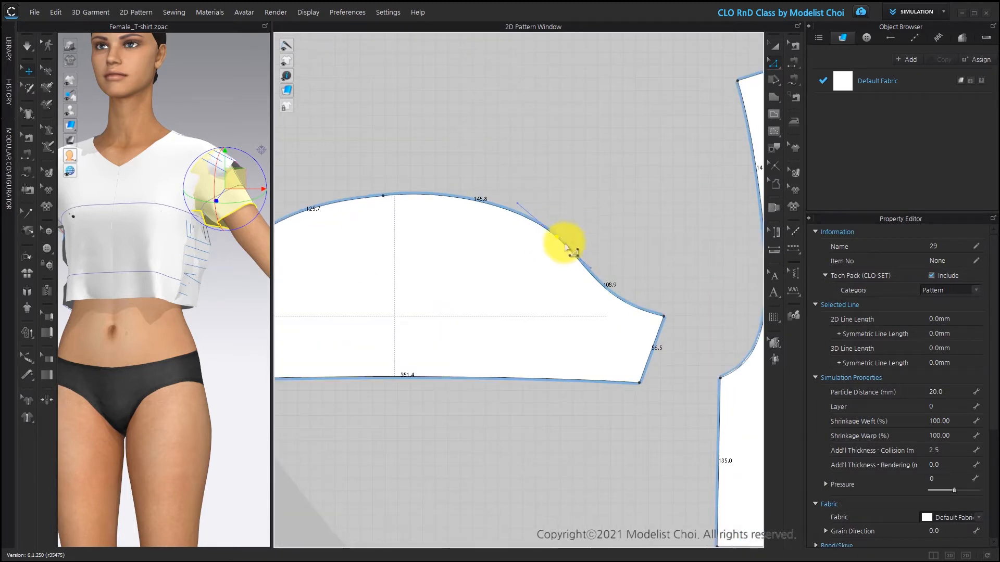
pyautogui.scroll(-1, 542, 286)
pyautogui.scroll(4, 487, 210)
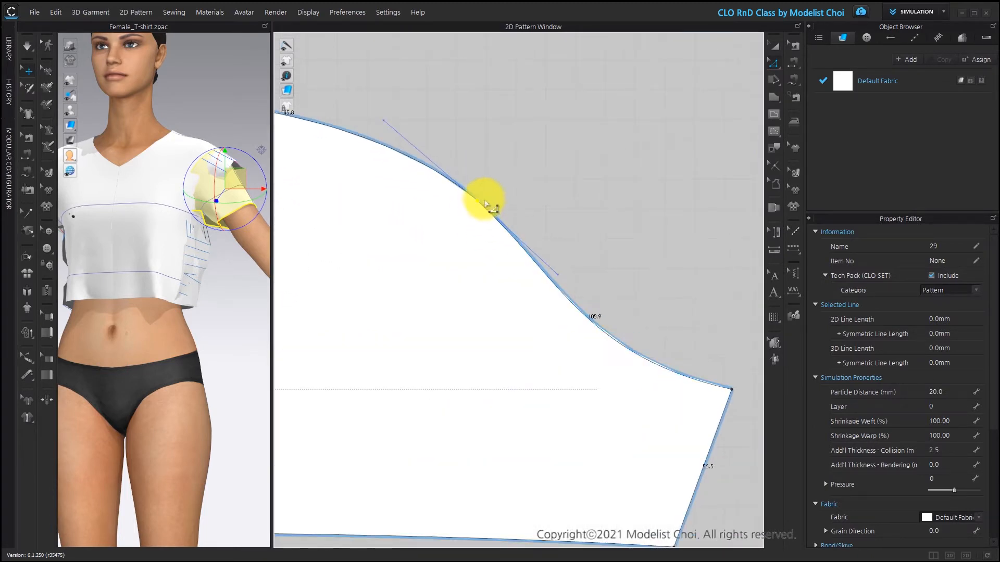
pyautogui.scroll(-2, 486, 203)
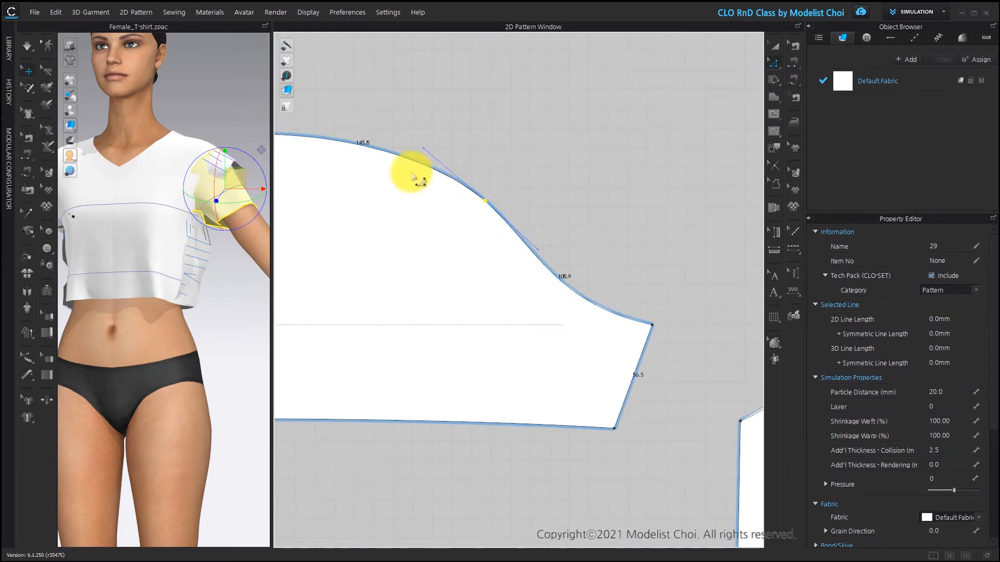
pyautogui.scroll(-2, 513, 229)
pyautogui.scroll(1, 446, 205)
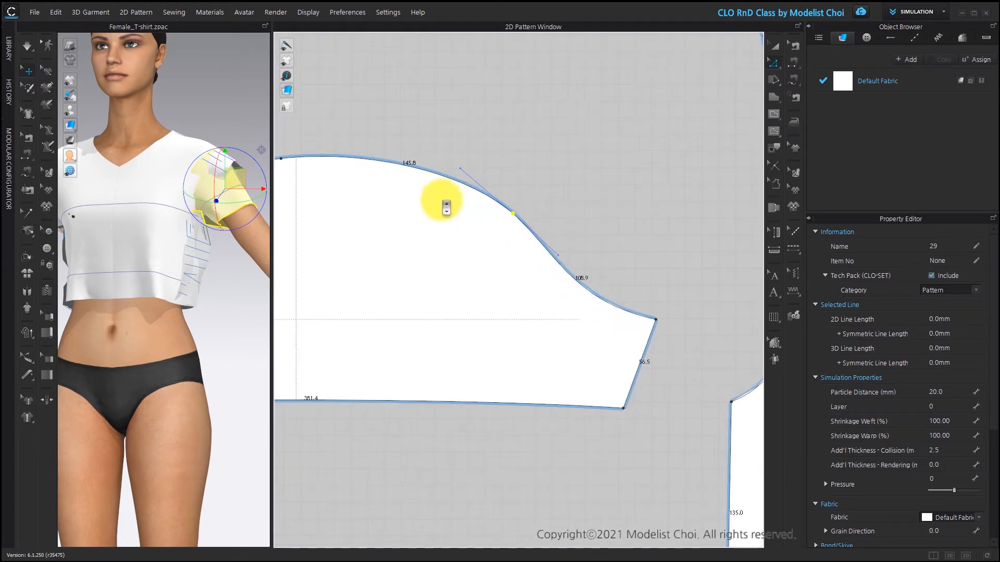
pyautogui.click(457, 172)
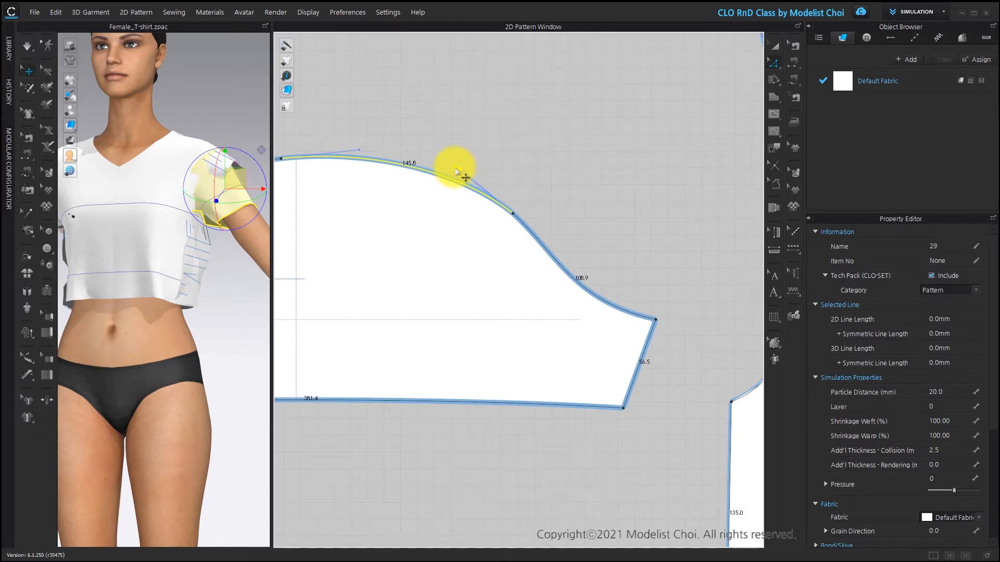
pyautogui.scroll(-2, 517, 232)
pyautogui.scroll(2, 642, 298)
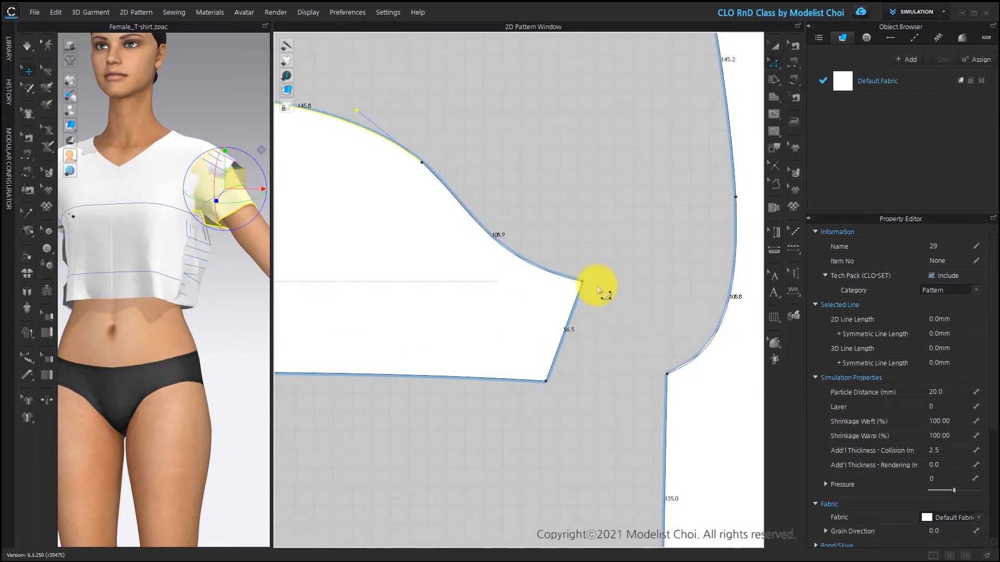
pyautogui.click(509, 253)
pyautogui.moveTo(475, 214); pyautogui.dragTo(516, 275)
pyautogui.click(472, 210)
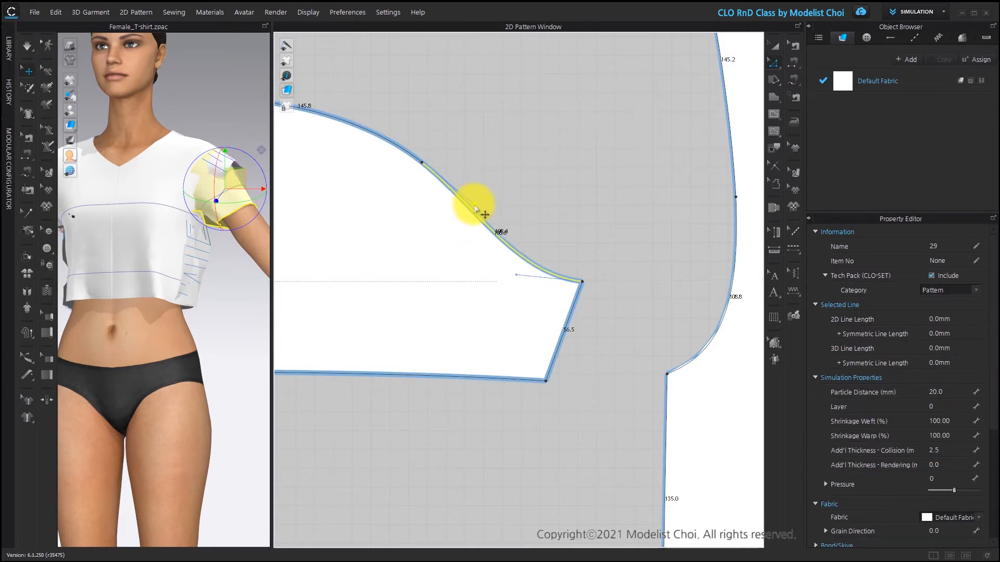
# Step: Enlarge the 3D view, simulate the garment, and pull both sleeve hems outward along the avatar's arms
pyautogui.scroll(-5, 693, 307)
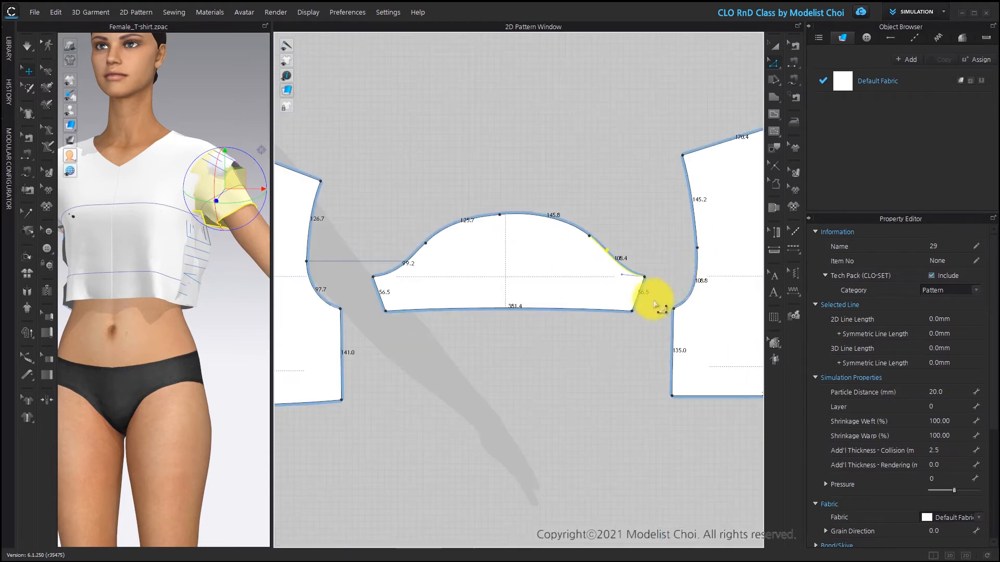
pyautogui.scroll(-4, 656, 260)
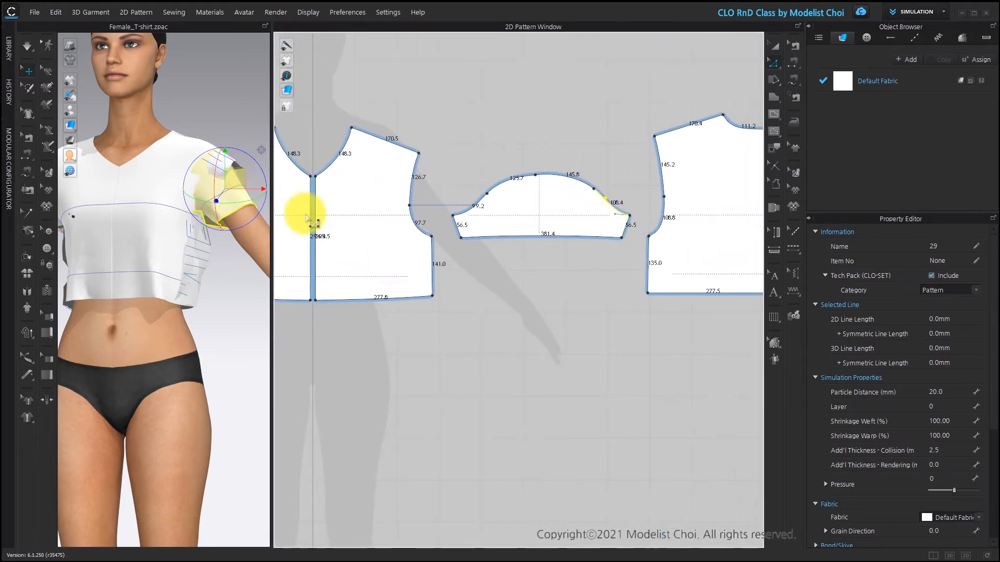
pyautogui.moveTo(272, 261); pyautogui.dragTo(490, 265)
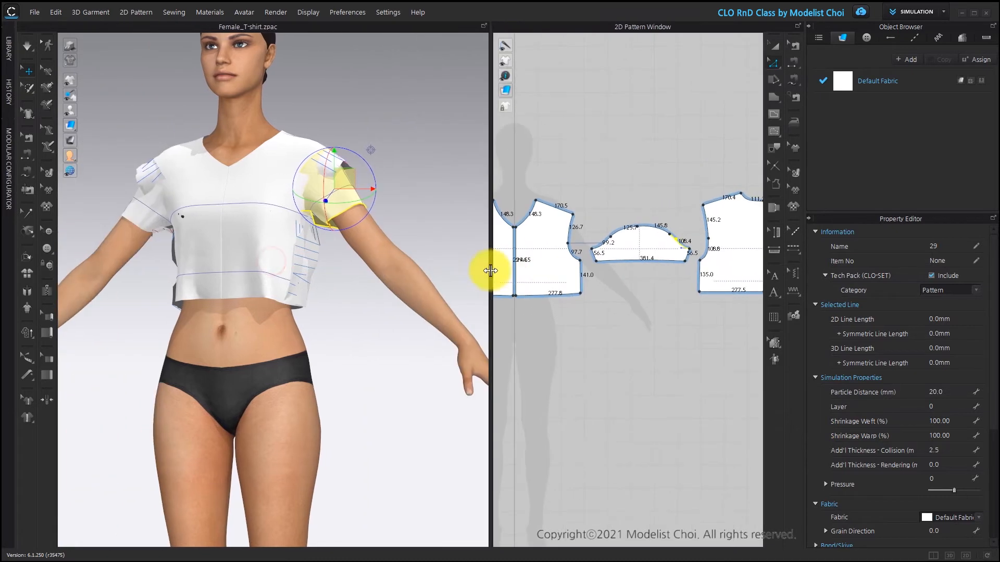
pyautogui.click(358, 316)
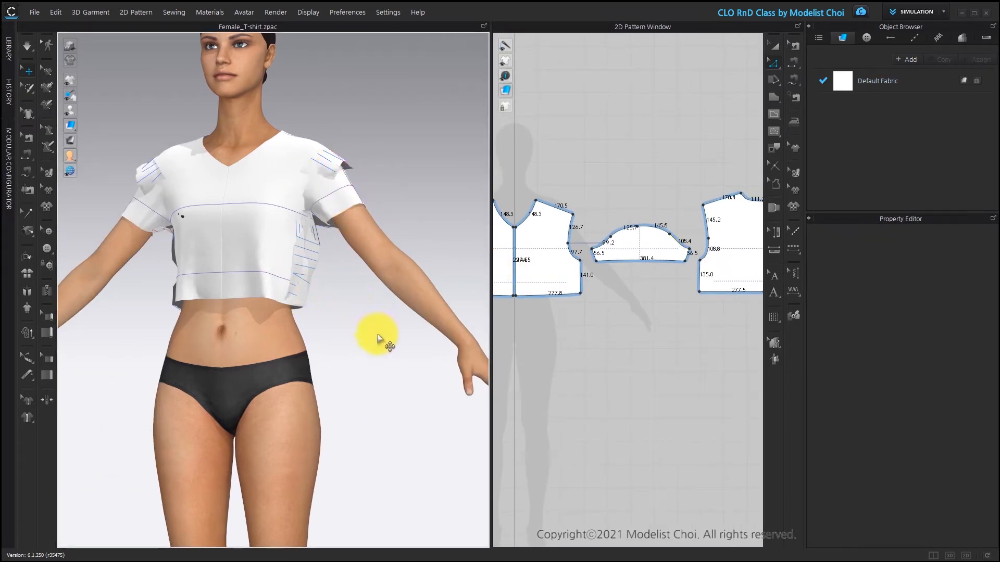
pyautogui.press('space')
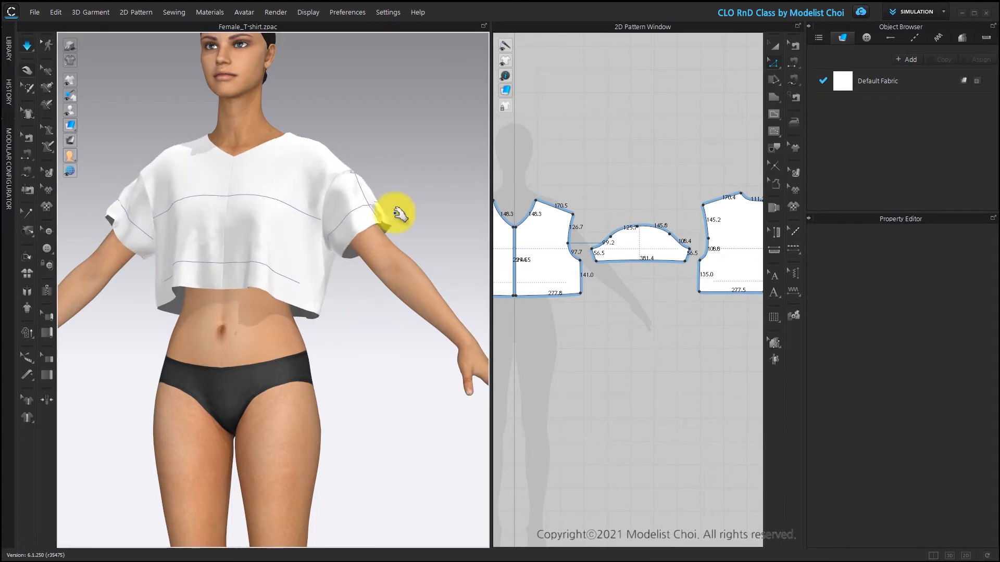
pyautogui.click(380, 212)
pyautogui.click(104, 213)
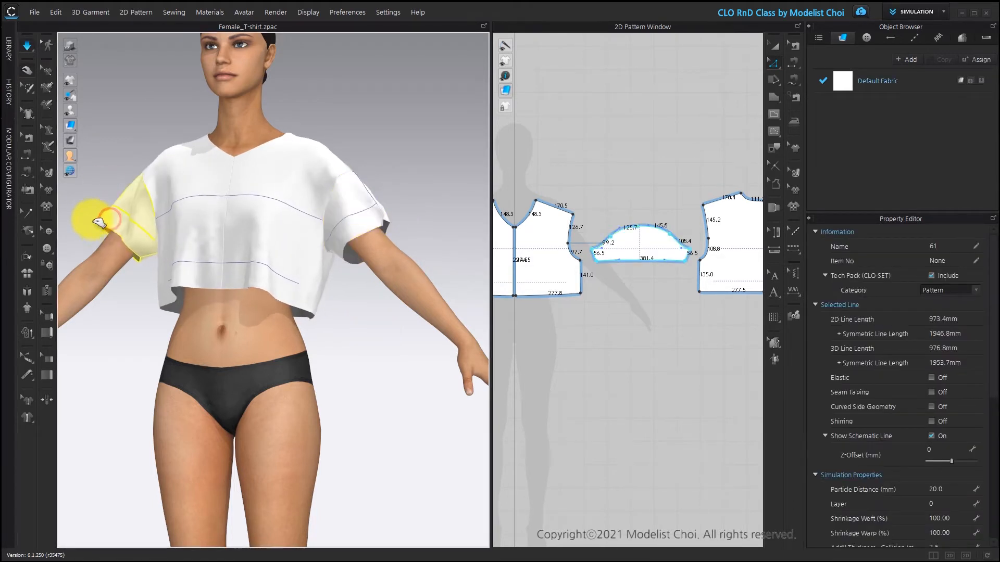
pyautogui.moveTo(152, 227); pyautogui.dragTo(366, 316, button='right')
# Step: From the front view, settle the sleeves and shoulders by pulling the simulated garment into place, and stop the simulation
pyautogui.press('2')
pyautogui.press('space')
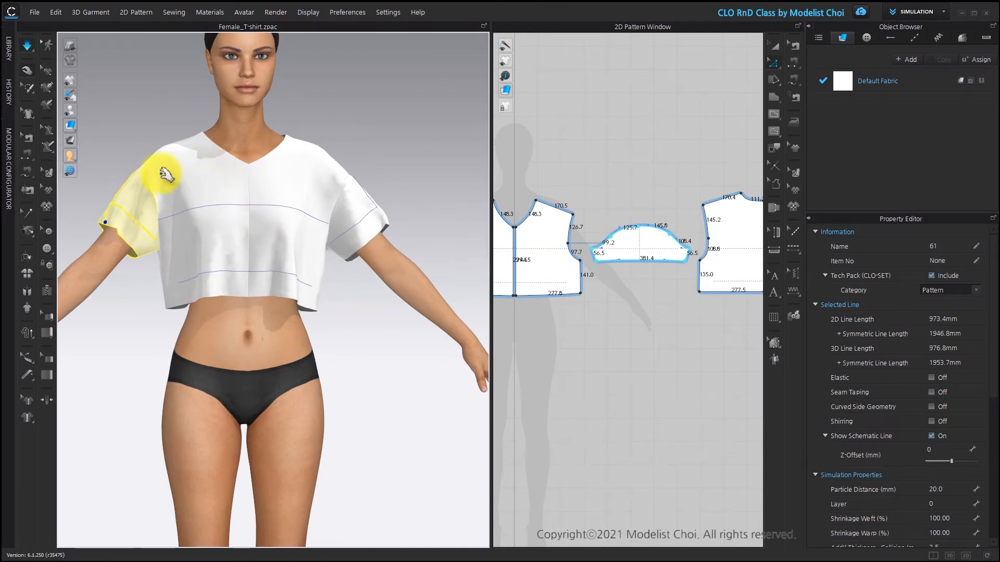
pyautogui.click(154, 164)
pyautogui.press('space')
pyautogui.moveTo(301, 136)
pyautogui.mouseDown()
pyautogui.moveTo(289, 136)
pyautogui.moveTo(301, 140)
pyautogui.mouseUp()
pyautogui.moveTo(189, 143); pyautogui.dragTo(195, 144)
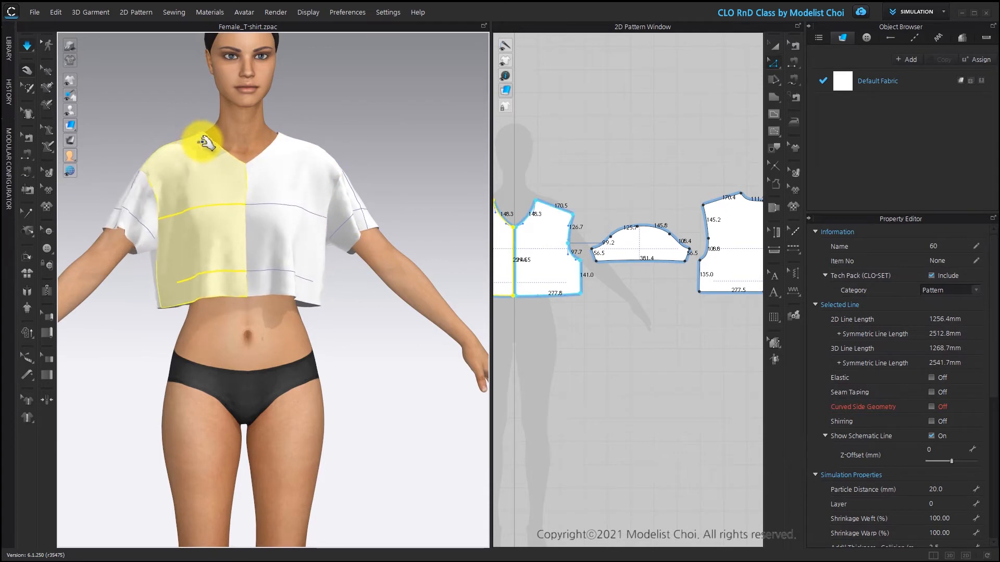
pyautogui.click(364, 219)
pyautogui.press('space')
pyautogui.click(661, 325)
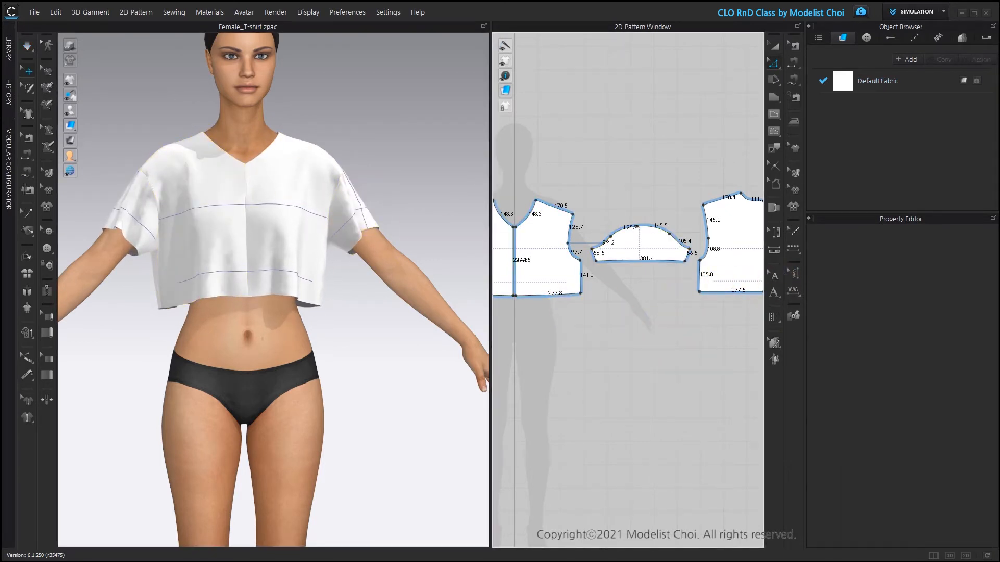
# Step: Lengthen the sleeve by moving its hem line straight down by 300 mm
pyautogui.moveTo(490, 300); pyautogui.dragTo(411, 306)
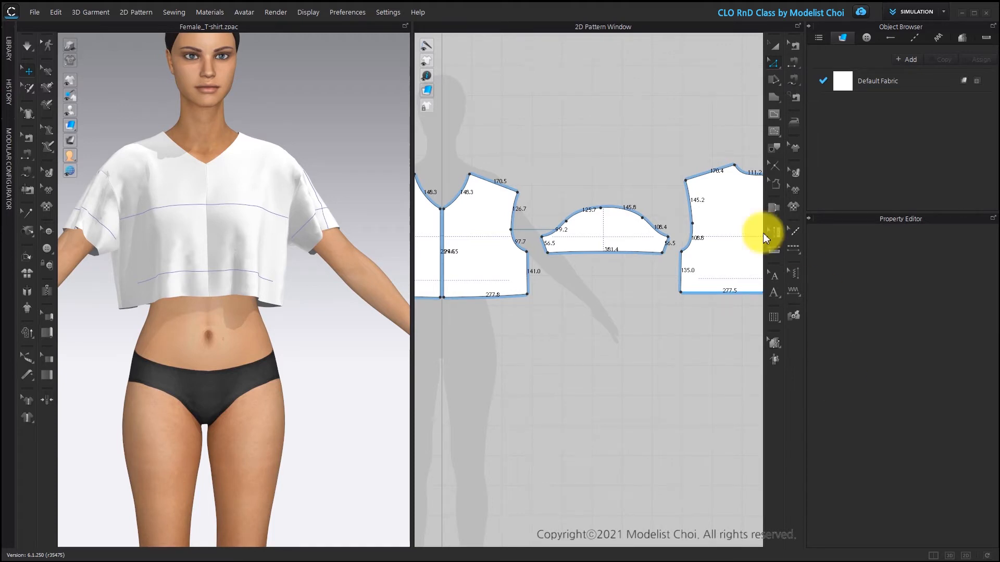
pyautogui.scroll(-3, 349, 317)
pyautogui.scroll(5, 292, 333)
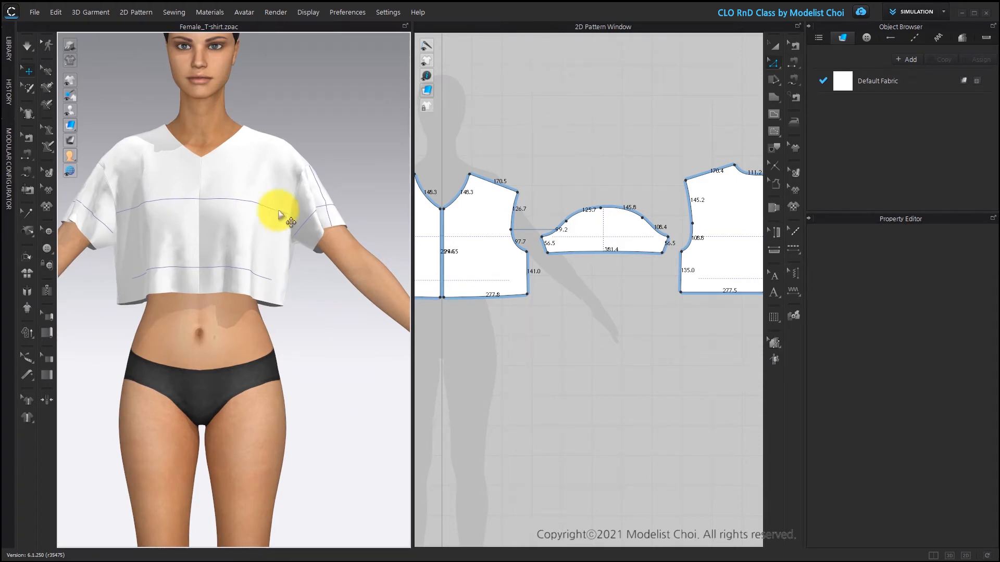
pyautogui.moveTo(397, 313); pyautogui.dragTo(362, 346, button='right')
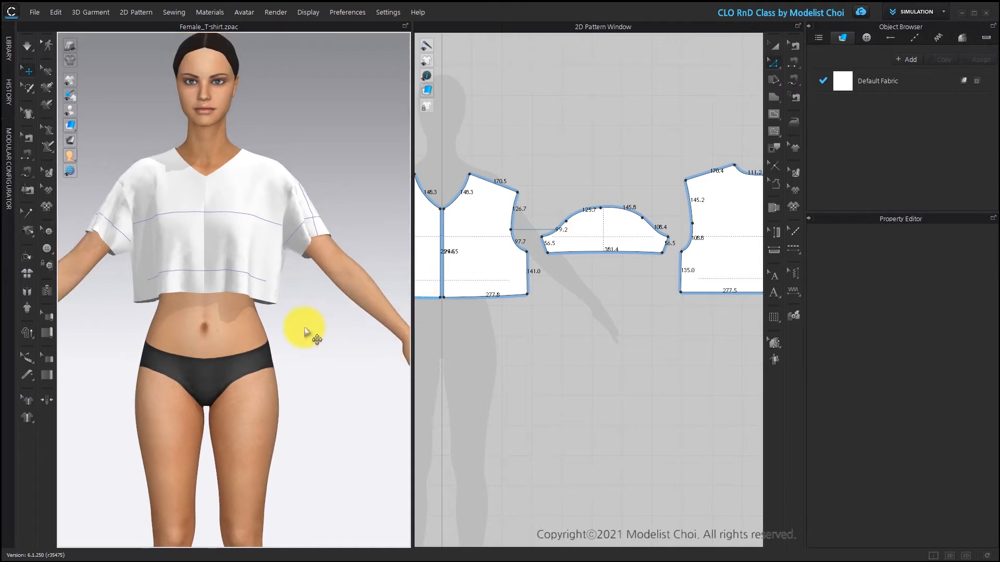
pyautogui.click(618, 253)
pyautogui.moveTo(618, 254); pyautogui.dragTo(622, 357)
pyautogui.rightClick(623, 358)
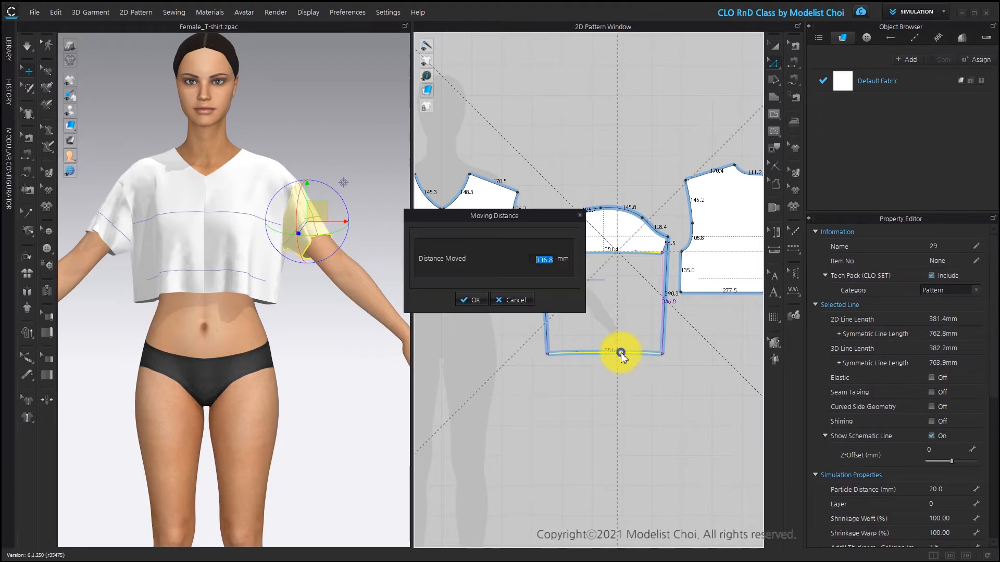
pyautogui.write('300')
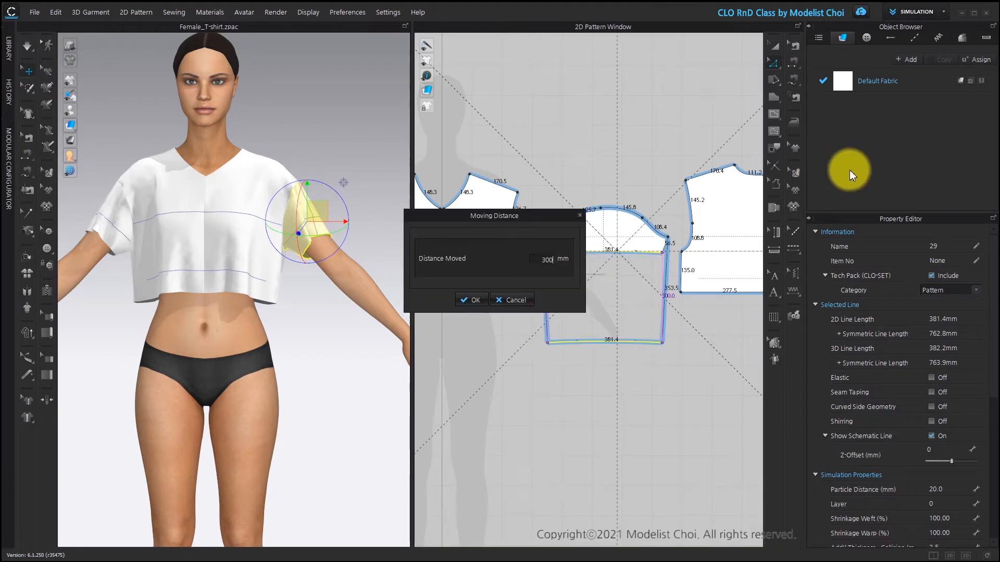
pyautogui.press('Return')
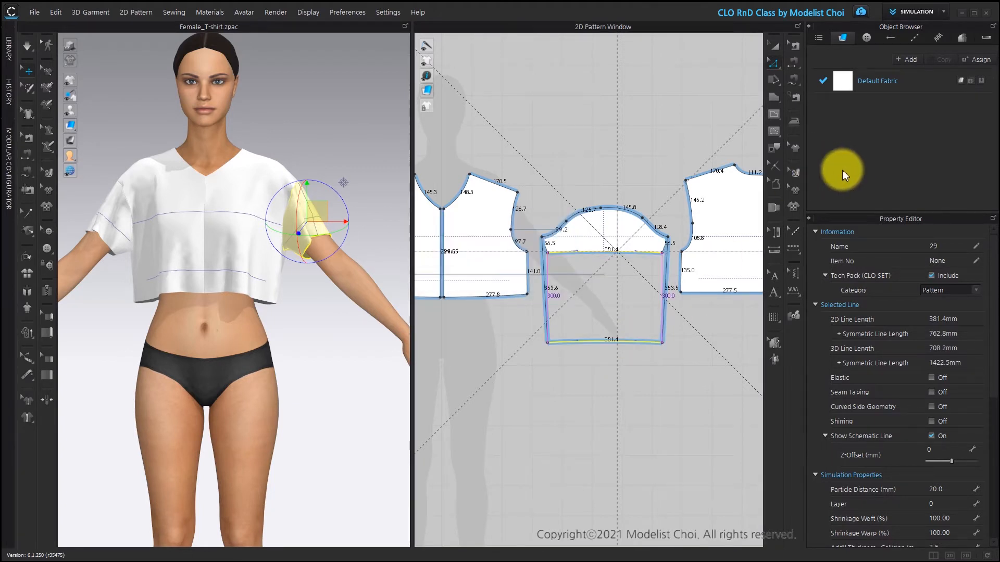
# Step: Simulate the garment with the lengthened sleeves to drape them over the arms, and stop the simulation
pyautogui.scroll(-3, 352, 245)
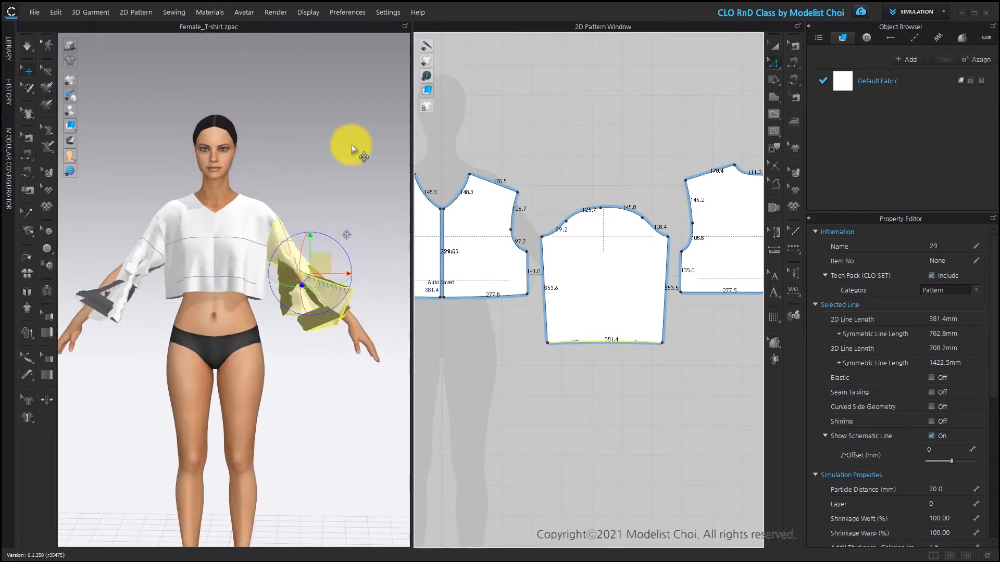
pyautogui.click(351, 144)
pyautogui.press('space')
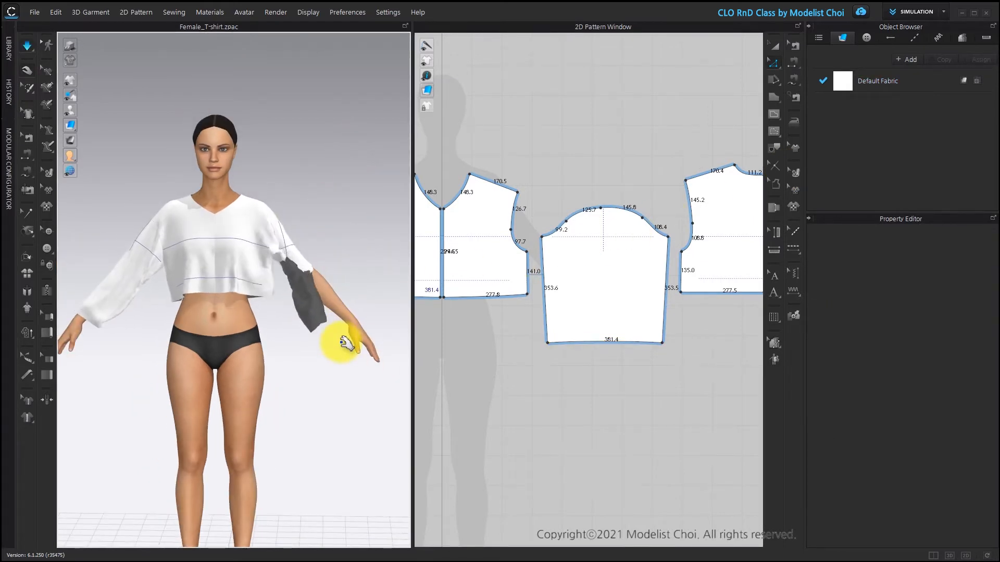
pyautogui.press('space')
# Step: Move the misplaced sleeve away from the avatar's arm and rearrange it around the arm with the outer-arm arrangement point
pyautogui.moveTo(107, 302); pyautogui.dragTo(351, 296, button='right')
pyautogui.click(339, 306)
pyautogui.moveTo(371, 340); pyautogui.dragTo(313, 294, button='right')
pyautogui.scroll(2, 313, 294)
pyautogui.click(312, 290)
pyautogui.moveTo(325, 280); pyautogui.dragTo(272, 327)
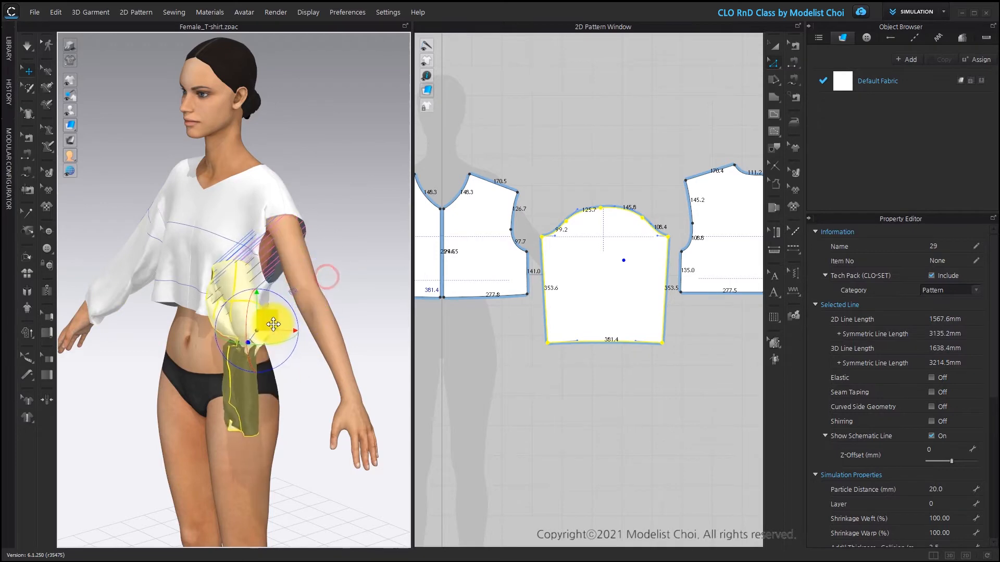
pyautogui.moveTo(70, 108)
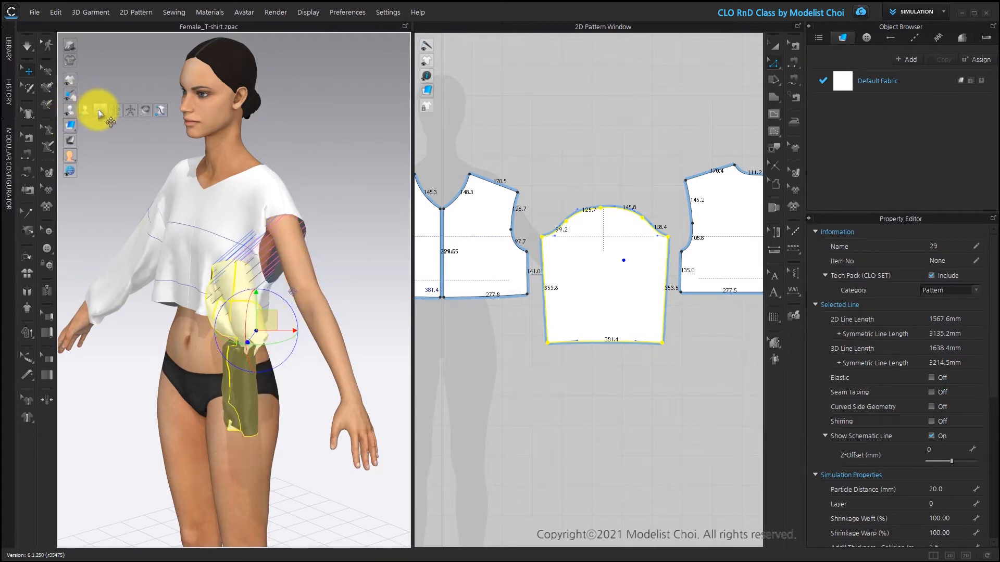
pyautogui.click(101, 109)
pyautogui.moveTo(363, 279); pyautogui.dragTo(422, 260, button='right')
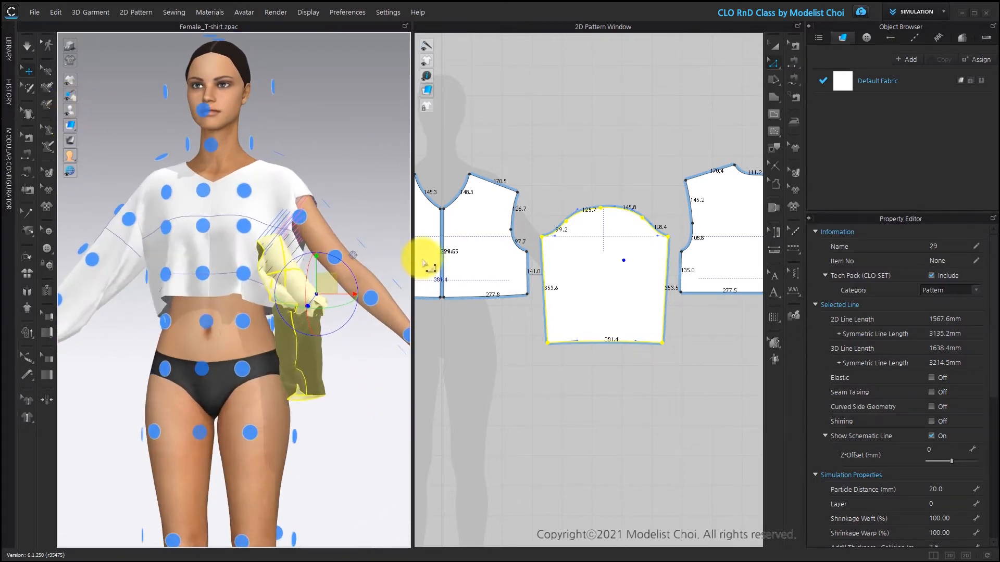
pyautogui.click(364, 239)
pyautogui.moveTo(362, 255); pyautogui.dragTo(380, 267, button='right')
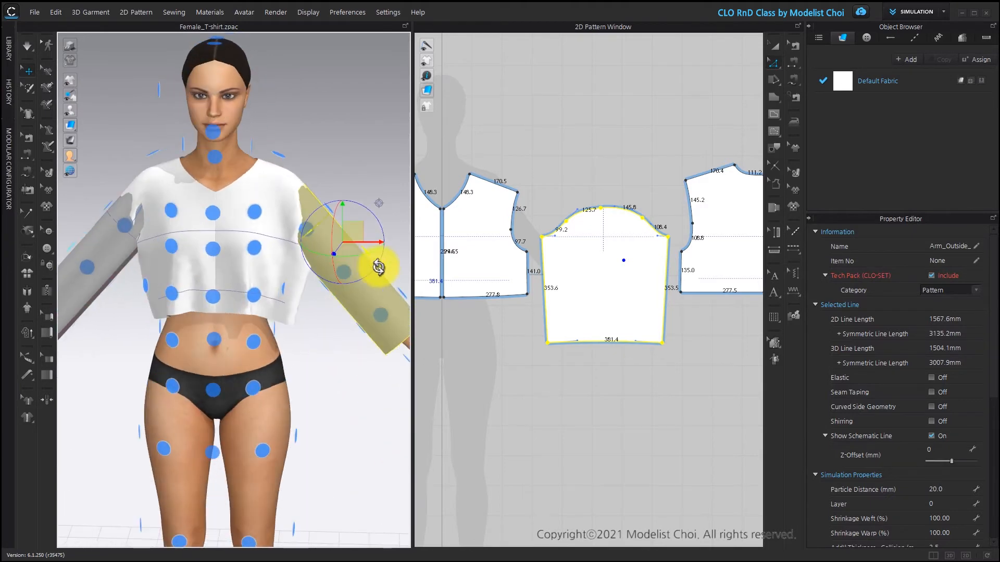
# Step: Simulate the garment, pull the other sleeve into place near its hem, and stop the simulation
pyautogui.press('space')
pyautogui.scroll(-3, 373, 276)
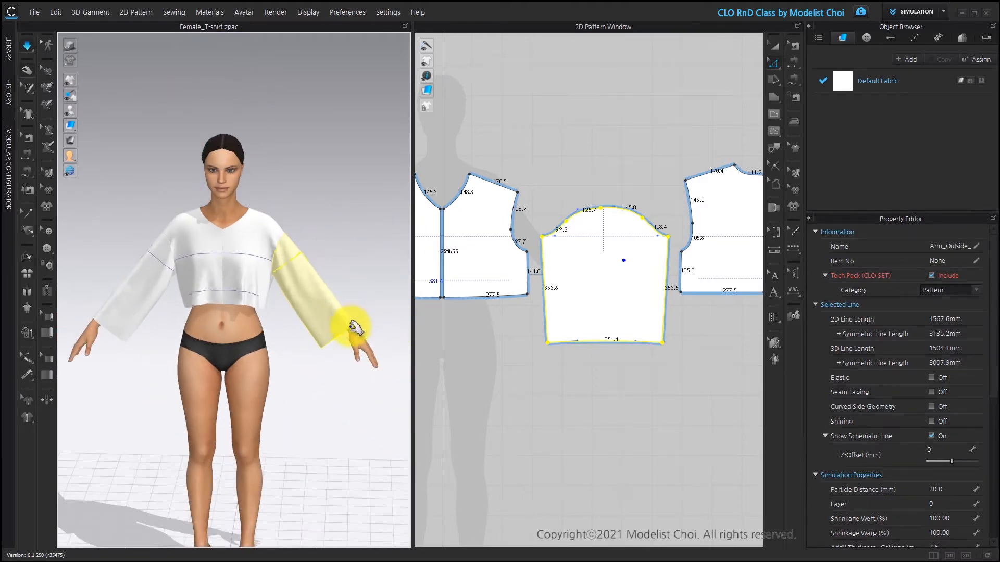
pyautogui.click(125, 319)
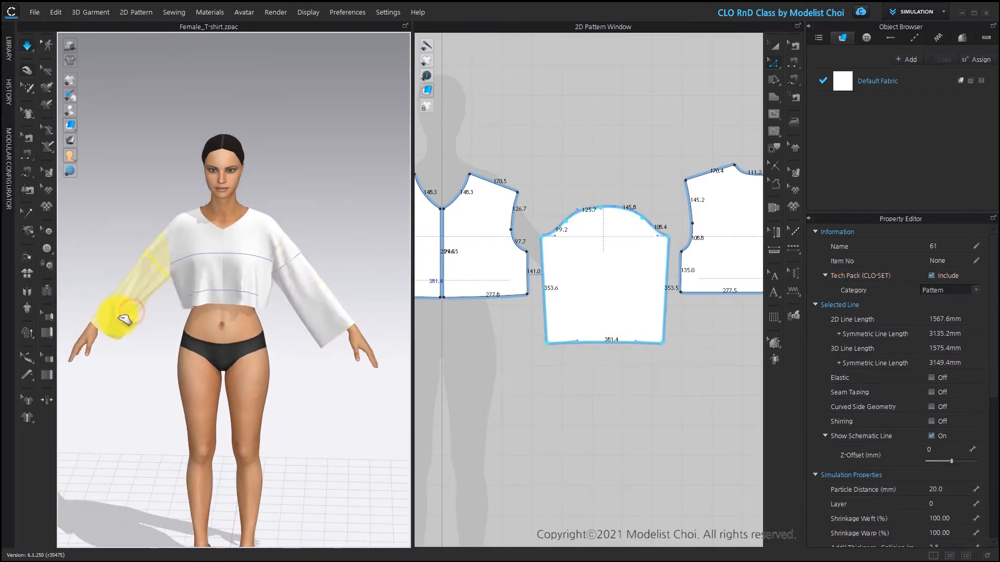
pyautogui.moveTo(119, 317); pyautogui.dragTo(129, 311)
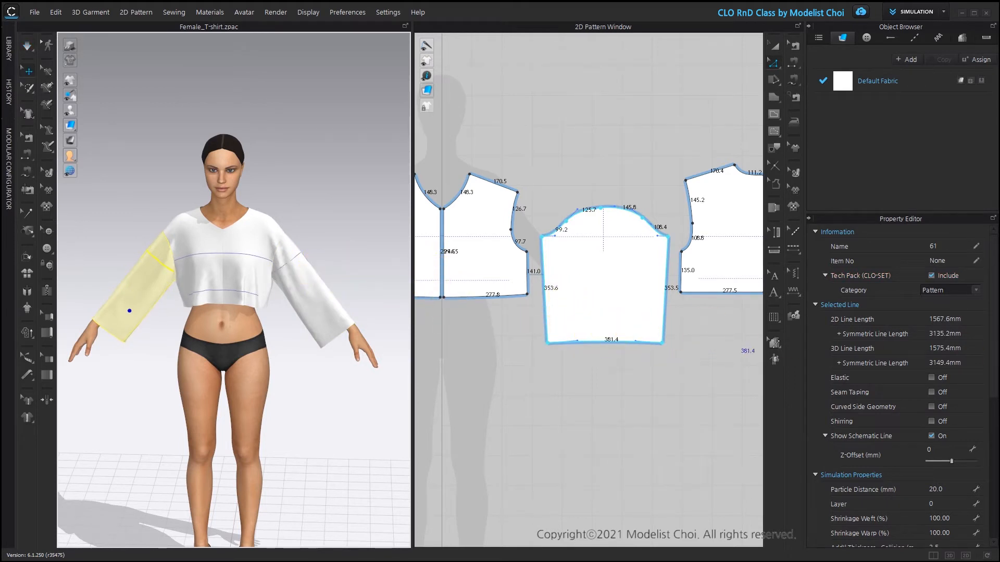
# Step: Straighten the sleeve hem by deleting all curve points from its line
pyautogui.click(641, 383)
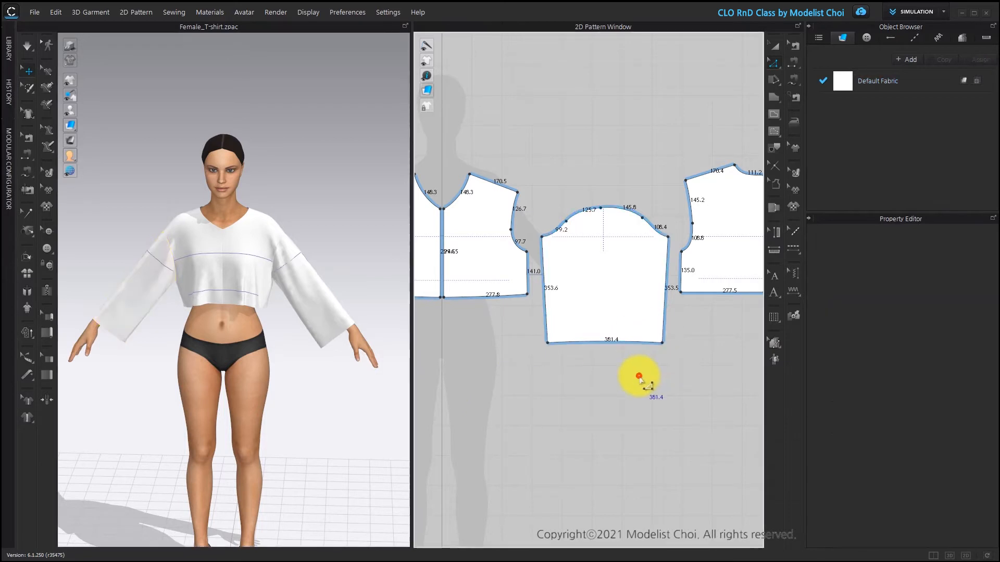
pyautogui.scroll(3, 608, 350)
pyautogui.click(608, 346)
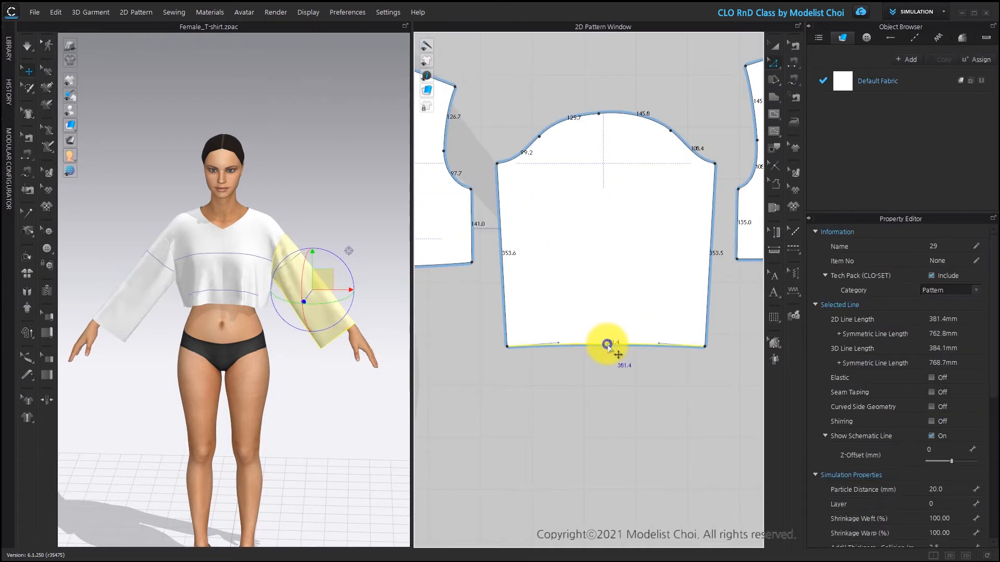
pyautogui.rightClick(608, 345)
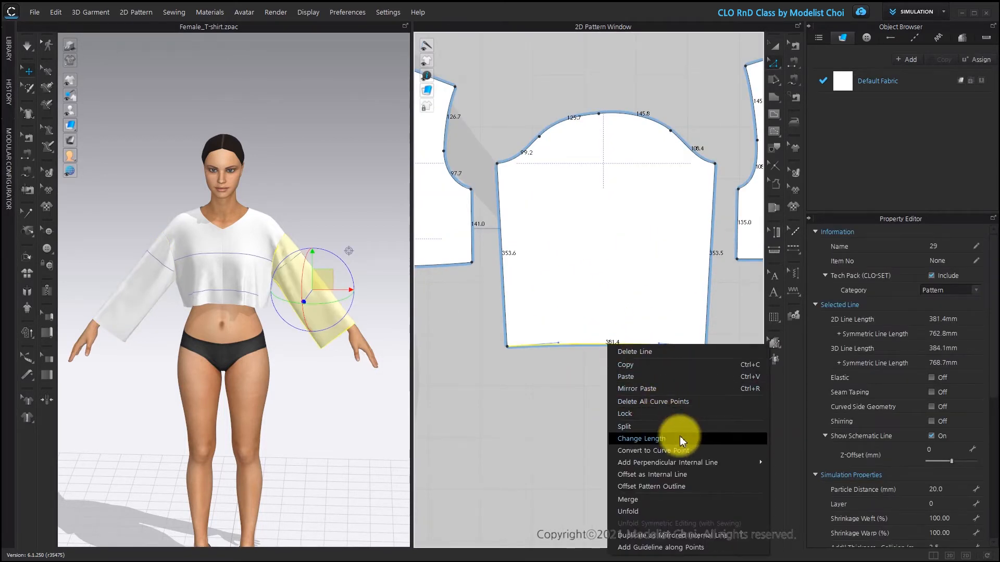
pyautogui.click(663, 404)
pyautogui.click(286, 412)
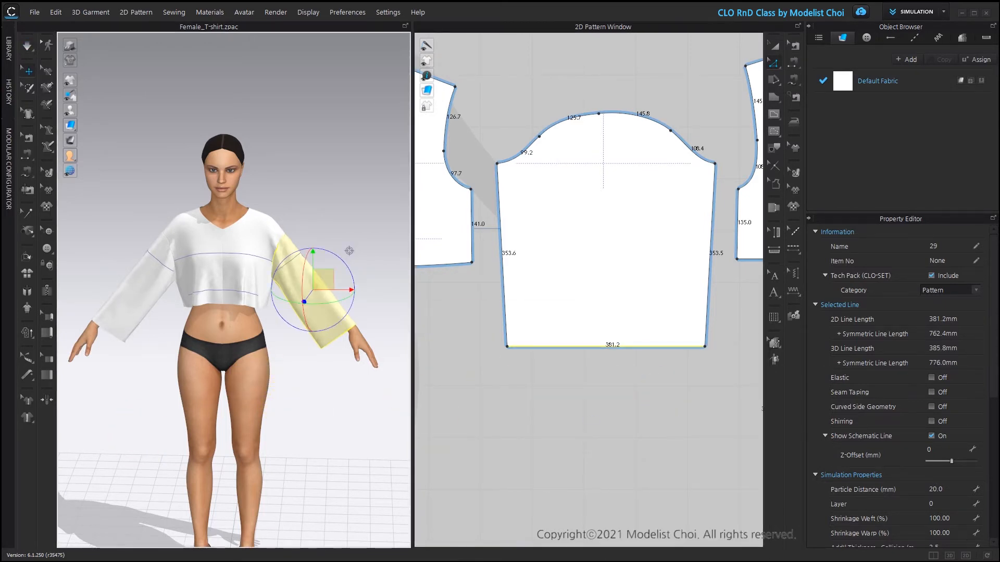
# Step: Raise the centre-front neck point by 15 mm along the front edge of the bodice
pyautogui.scroll(3, 252, 242)
pyautogui.moveTo(251, 245); pyautogui.dragTo(233, 259, button='middle')
pyautogui.scroll(3, 229, 360)
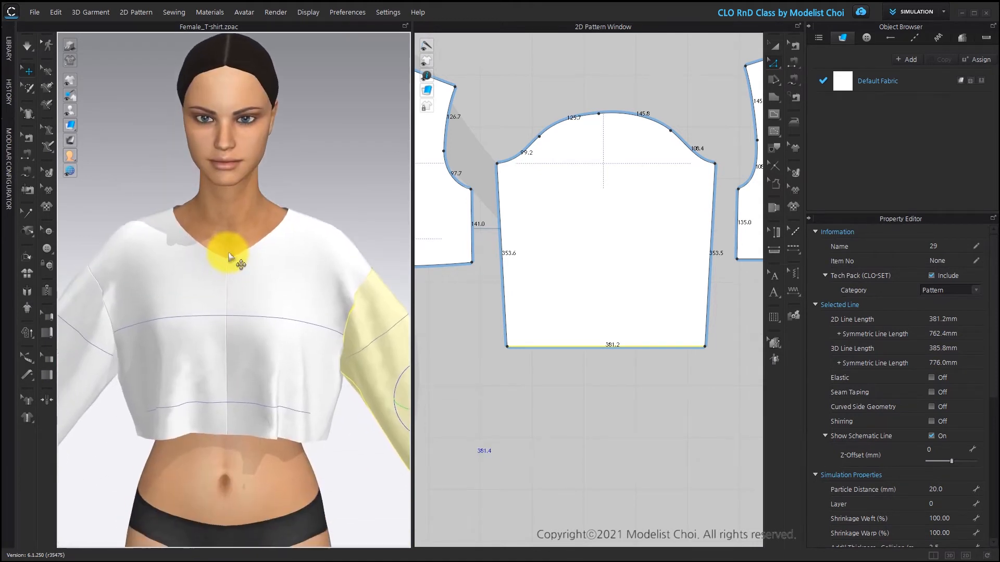
pyautogui.scroll(2, 234, 259)
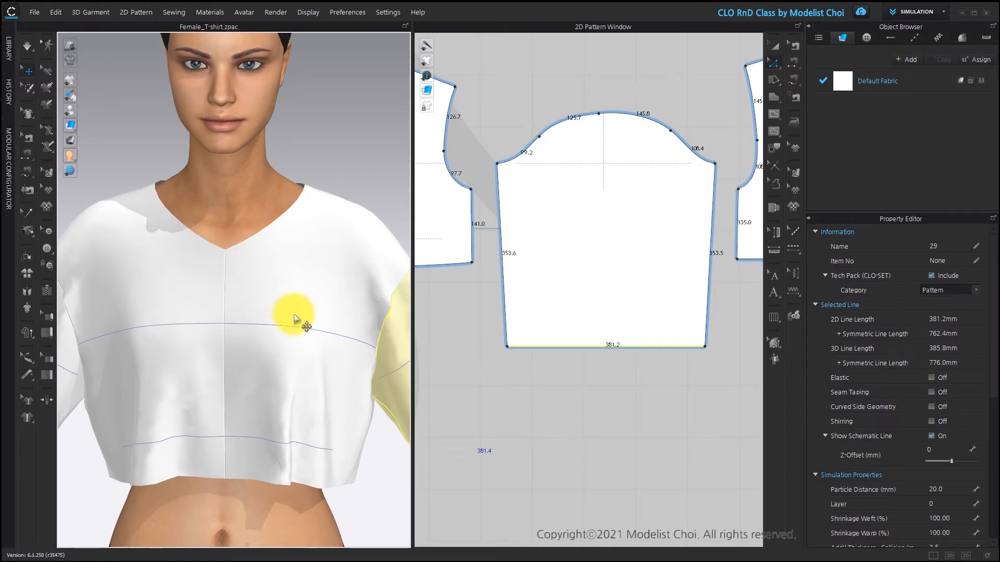
pyautogui.scroll(-5, 569, 261)
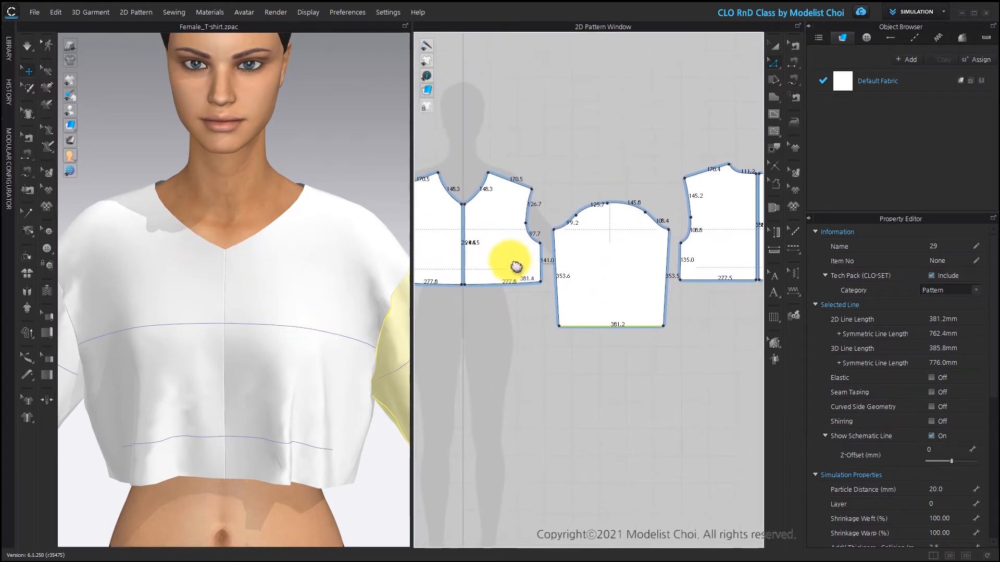
pyautogui.scroll(3, 487, 249)
pyautogui.click(436, 139)
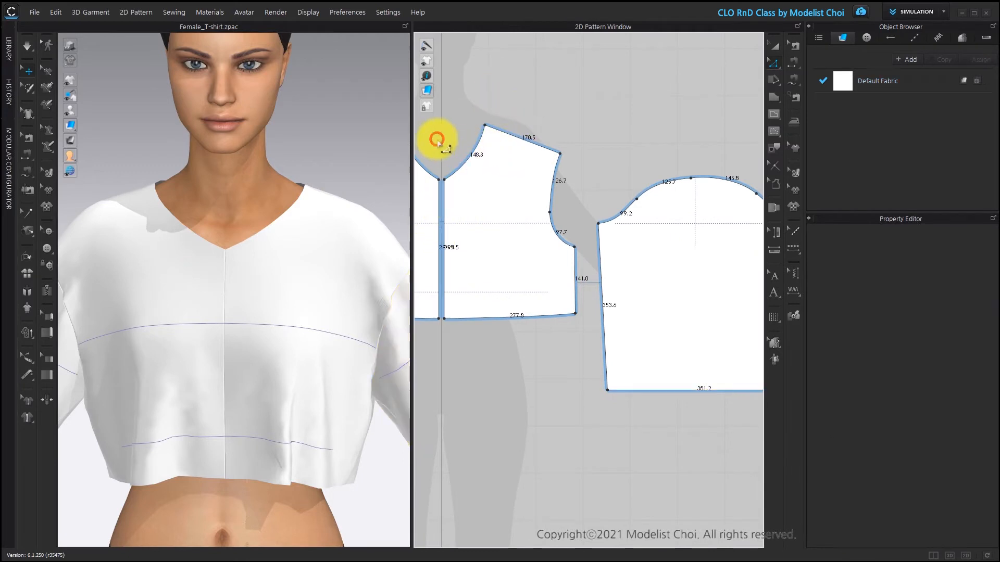
pyautogui.moveTo(446, 184); pyautogui.dragTo(446, 186)
pyautogui.rightClick(446, 186)
pyautogui.press('Return')
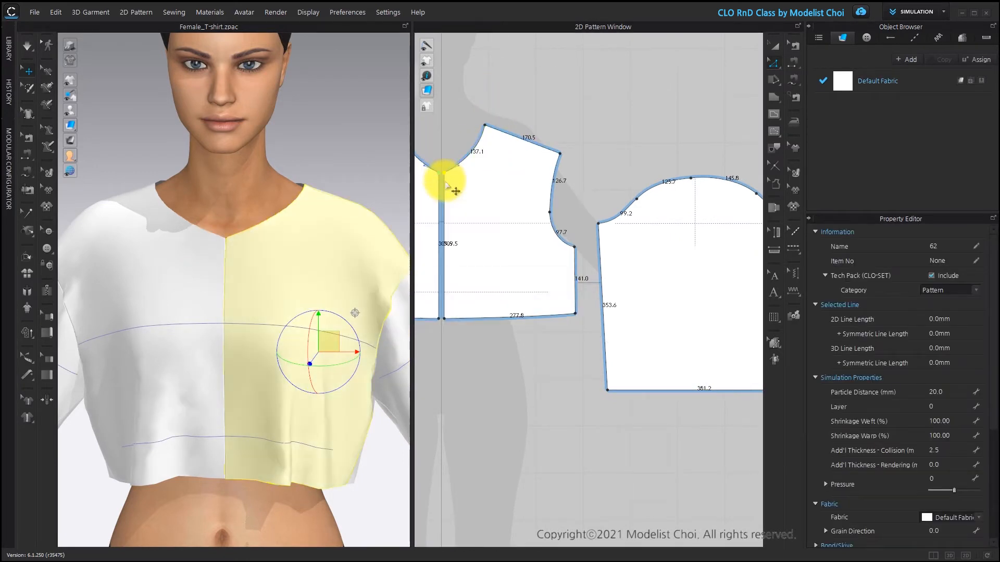
# Step: Extend the front shoulder line by 15 mm at the neck by moving its neck point inward along the line
pyautogui.scroll(2, 477, 125)
pyautogui.scroll(3, 508, 136)
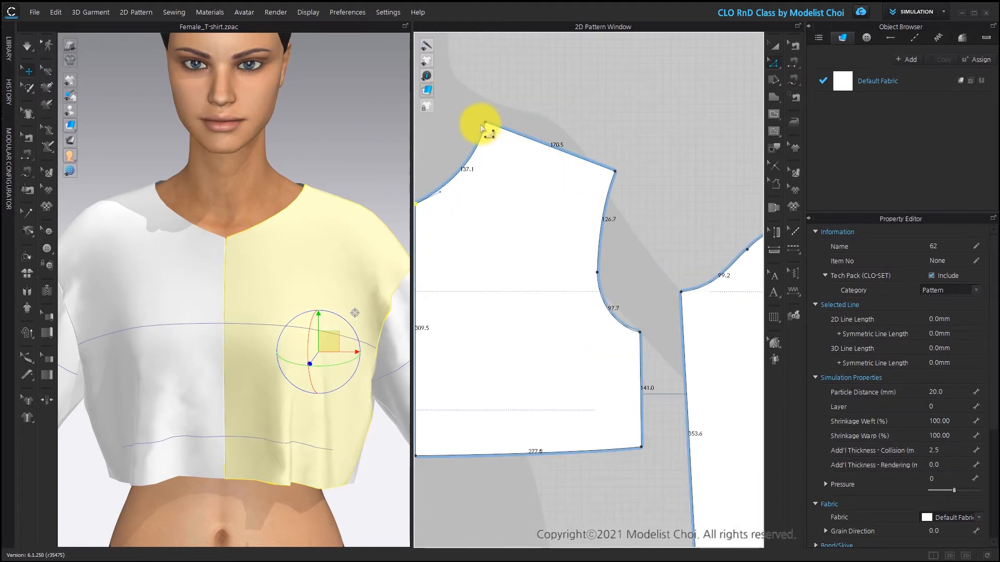
pyautogui.moveTo(490, 125); pyautogui.dragTo(474, 115)
pyautogui.rightClick(474, 116)
pyautogui.press('Return')
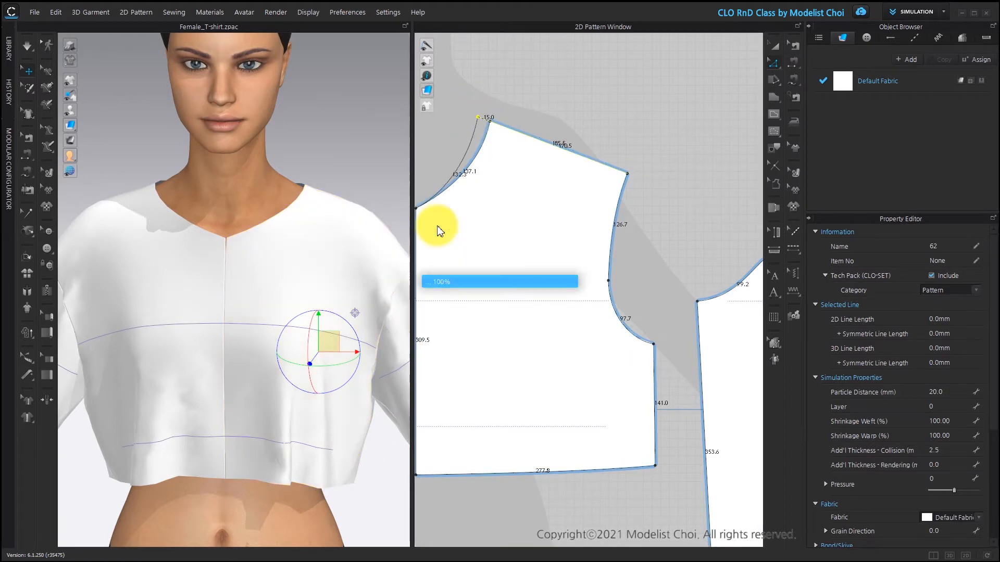
# Step: Extend the back shoulder line by 15 mm at the neck by moving its neck point inward along the line
pyautogui.scroll(-5, 521, 173)
pyautogui.scroll(6, 685, 184)
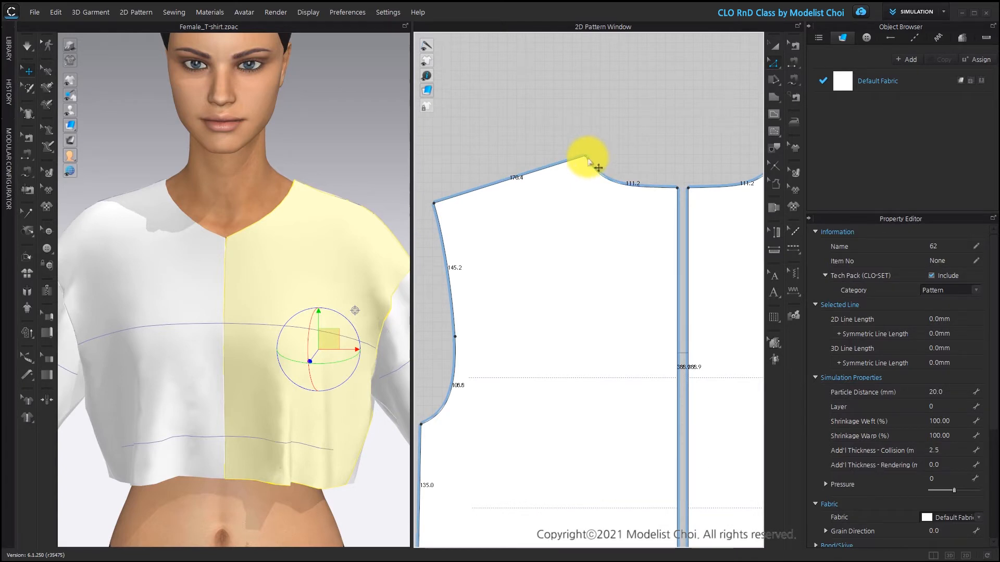
pyautogui.moveTo(587, 160); pyautogui.dragTo(608, 155)
pyautogui.rightClick(608, 155)
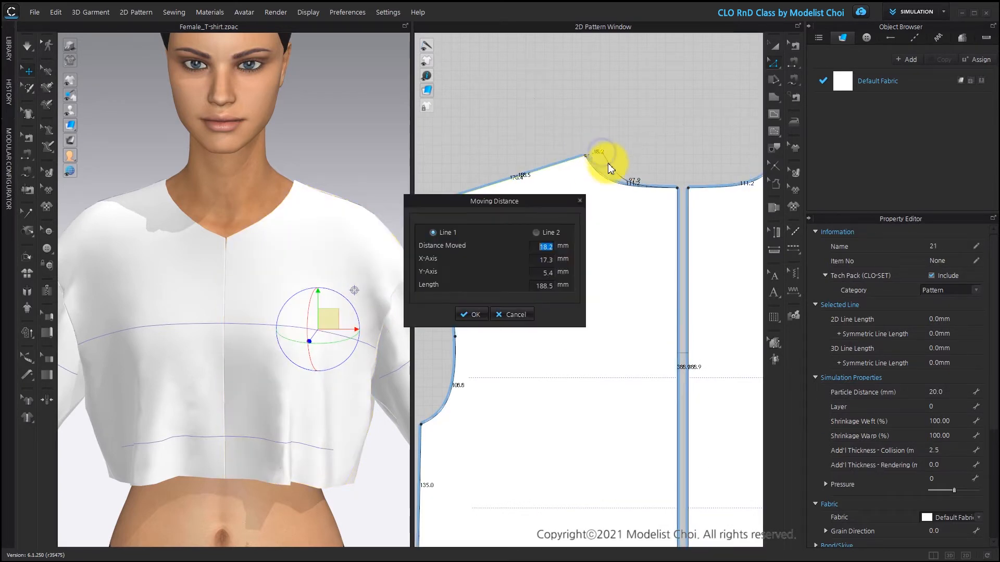
pyautogui.write('15')
pyautogui.press('Return')
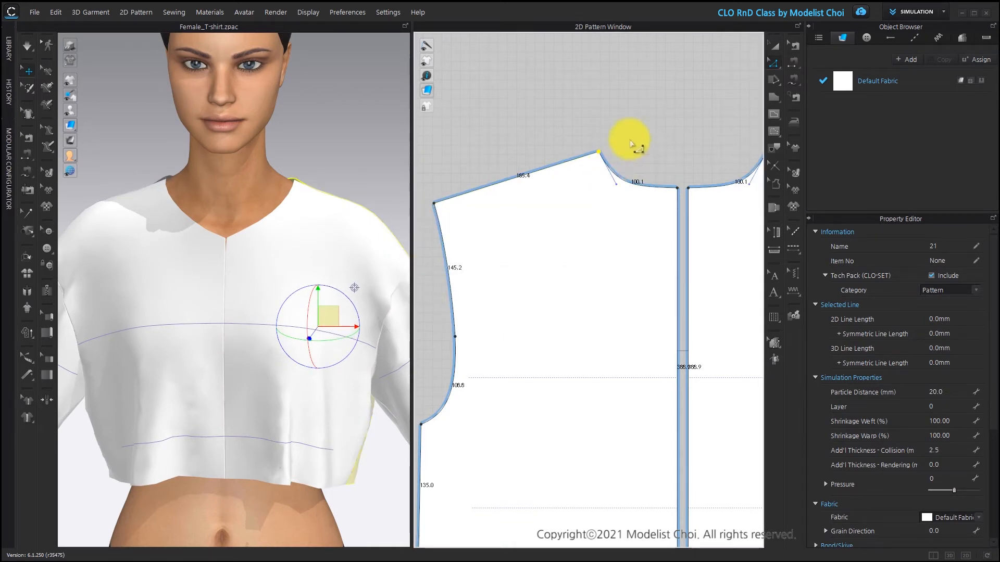
# Step: Raise the centre-back neck point by 10 mm along the centre-back line
pyautogui.moveTo(678, 192); pyautogui.dragTo(675, 180)
pyautogui.rightClick(675, 181)
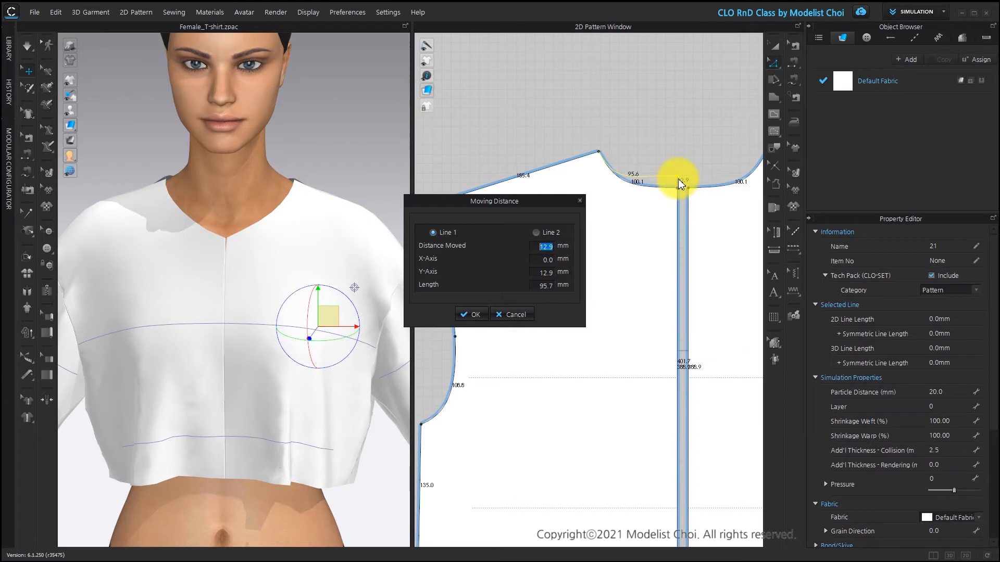
pyautogui.write('15')
pyautogui.press('BackSpace')
pyautogui.write('0')
pyautogui.press('Return')
# Step: Smooth the back neckline by adjusting the curve handle at its shoulder end
pyautogui.scroll(4, 641, 164)
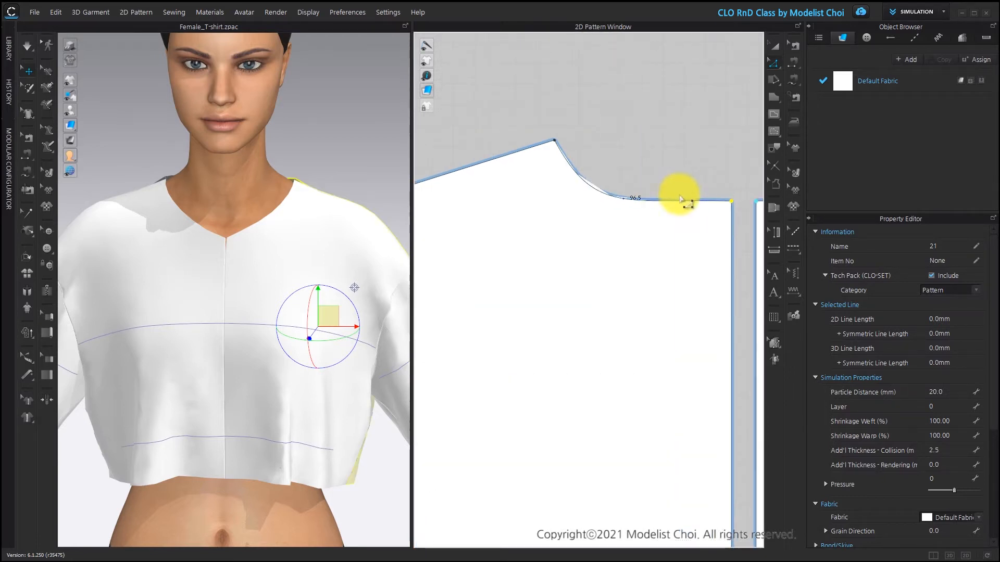
pyautogui.click(633, 201)
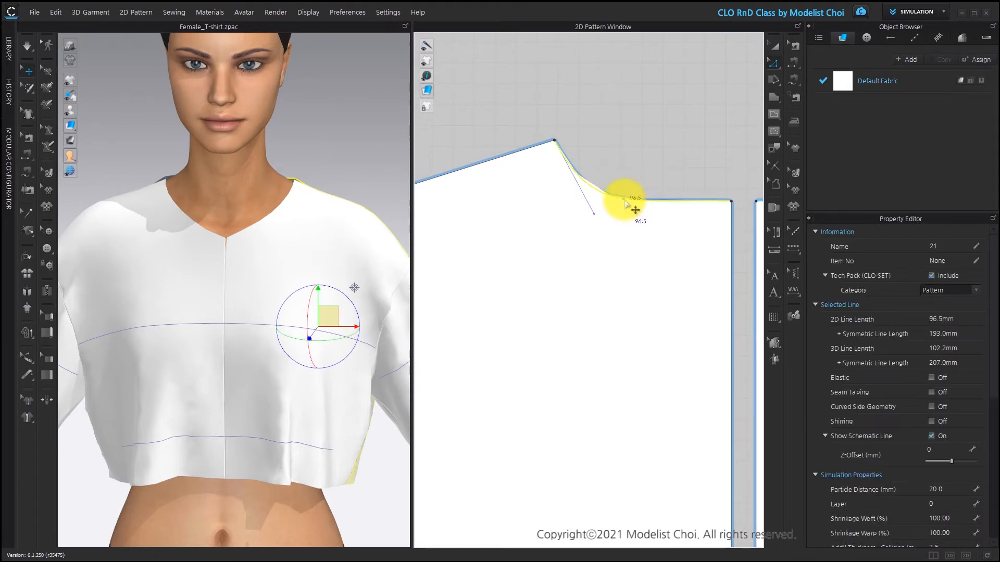
pyautogui.click(635, 202)
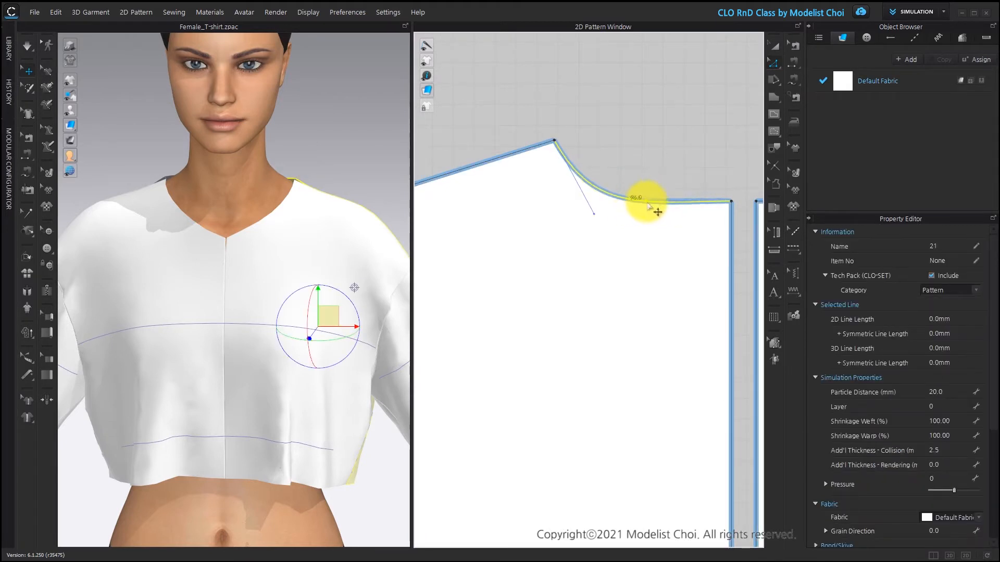
pyautogui.moveTo(591, 216)
pyautogui.mouseDown()
pyautogui.moveTo(585, 199)
pyautogui.moveTo(594, 216)
pyautogui.moveTo(585, 212)
pyautogui.moveTo(591, 205)
pyautogui.mouseUp()
# Step: Reshape the front neckline into a rounder curve with its centre-front and shoulder curve handles
pyautogui.scroll(-8, 636, 179)
pyautogui.scroll(10, 614, 223)
pyautogui.click(574, 240)
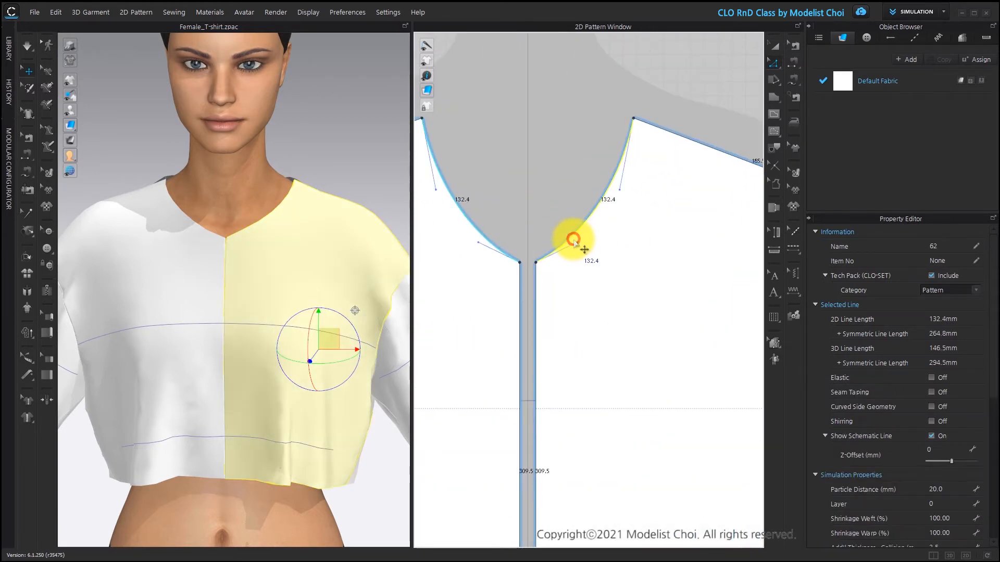
pyautogui.moveTo(576, 250)
pyautogui.mouseDown()
pyautogui.moveTo(585, 241)
pyautogui.moveTo(591, 268)
pyautogui.moveTo(593, 257)
pyautogui.mouseUp()
pyautogui.click(620, 196)
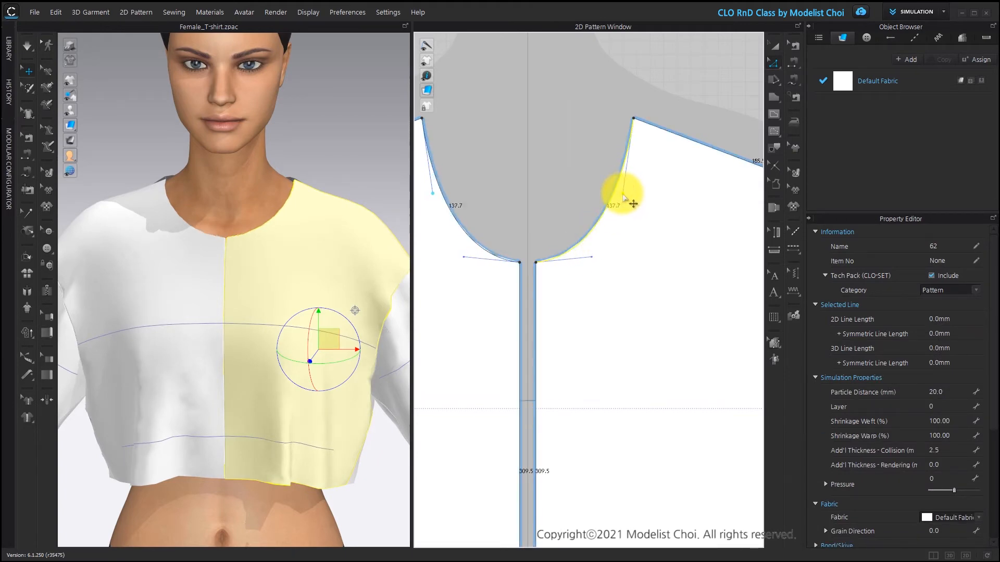
pyautogui.click(487, 154)
# Step: Simulate the garment, pull both front shoulders to settle the reshaped neckline, and stop the simulation
pyautogui.moveTo(358, 314); pyautogui.dragTo(301, 241, button='right')
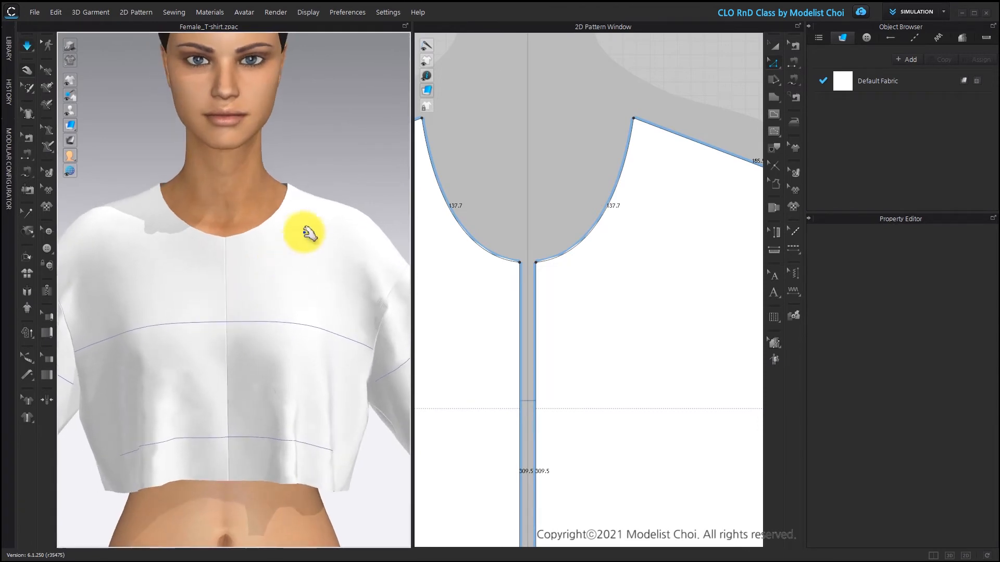
pyautogui.click(327, 204)
pyautogui.click(134, 211)
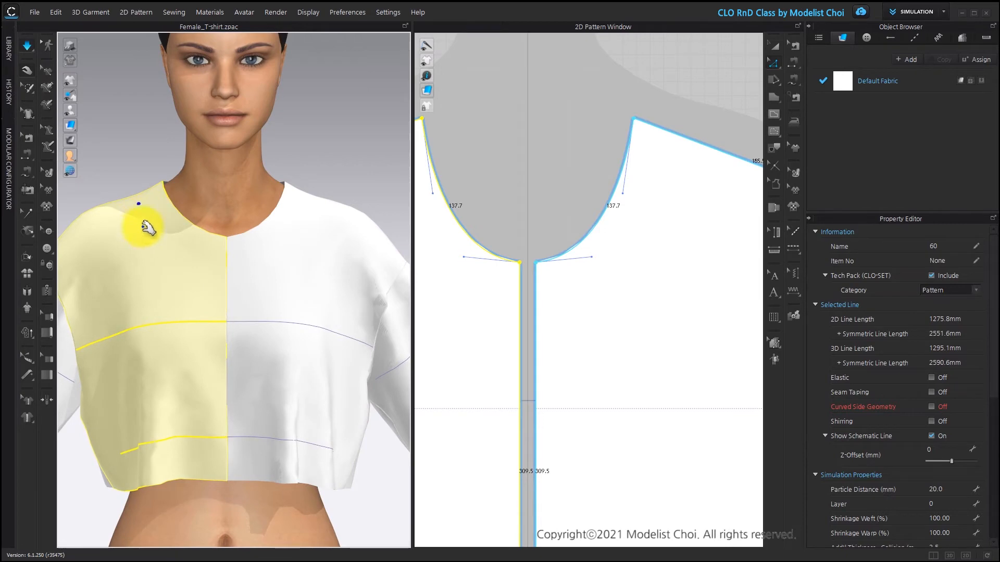
pyautogui.click(357, 219)
pyautogui.moveTo(327, 281)
pyautogui.mouseDown(button='right')
pyautogui.moveTo(208, 293)
pyautogui.moveTo(328, 290)
pyautogui.mouseUp(button='right')
pyautogui.scroll(-5, 314, 294)
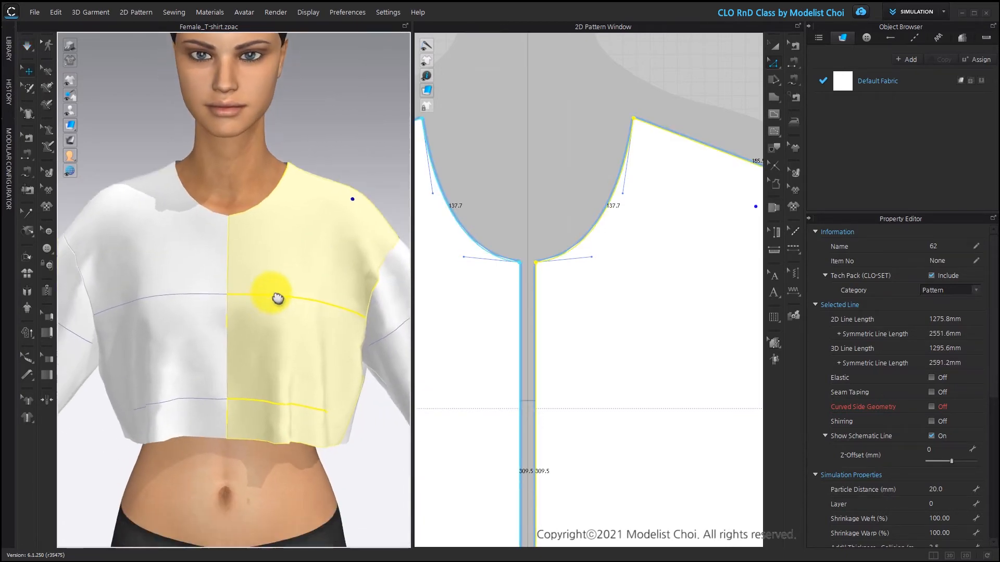
# Step: Delete the centre-front seam that joins the two front bodice patterns
pyautogui.scroll(-4, 585, 263)
pyautogui.scroll(-3, 585, 263)
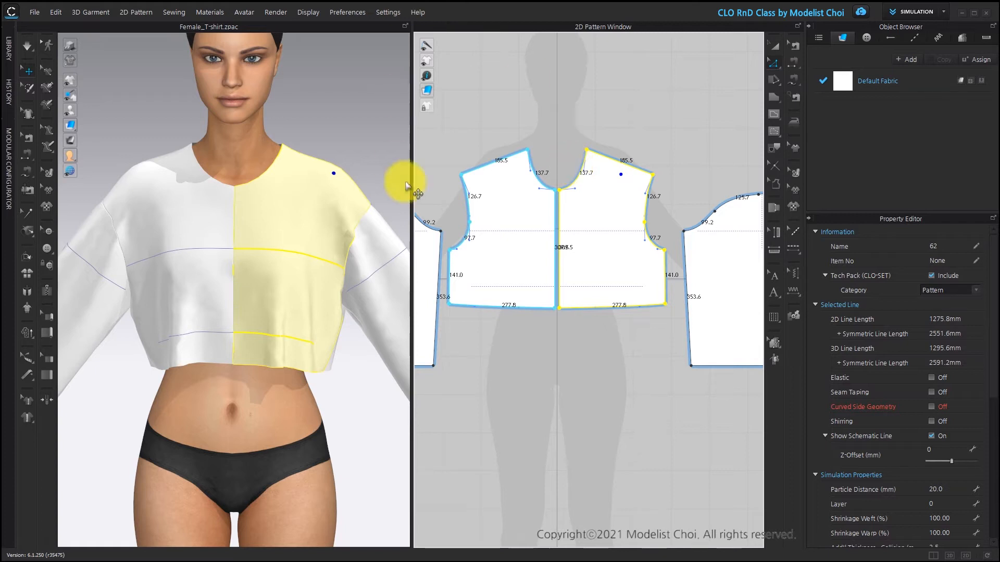
pyautogui.click(540, 122)
pyautogui.scroll(3, 557, 203)
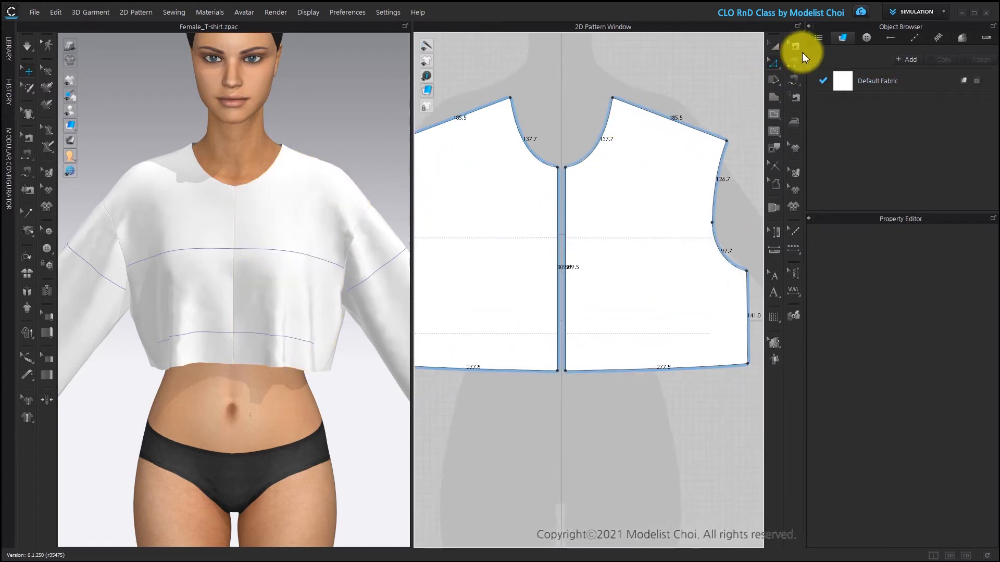
pyautogui.click(796, 45)
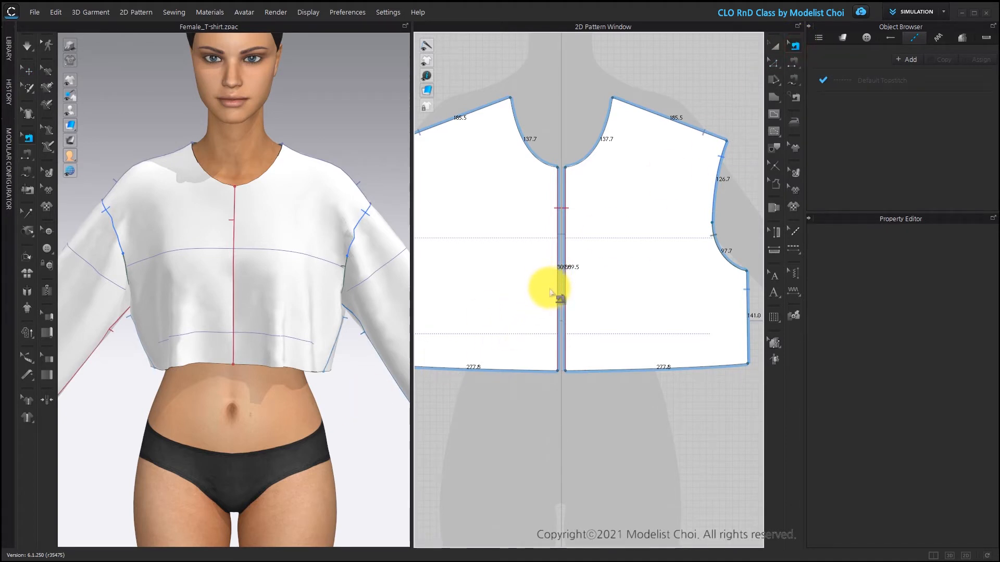
pyautogui.click(566, 260)
pyautogui.press('Delete')
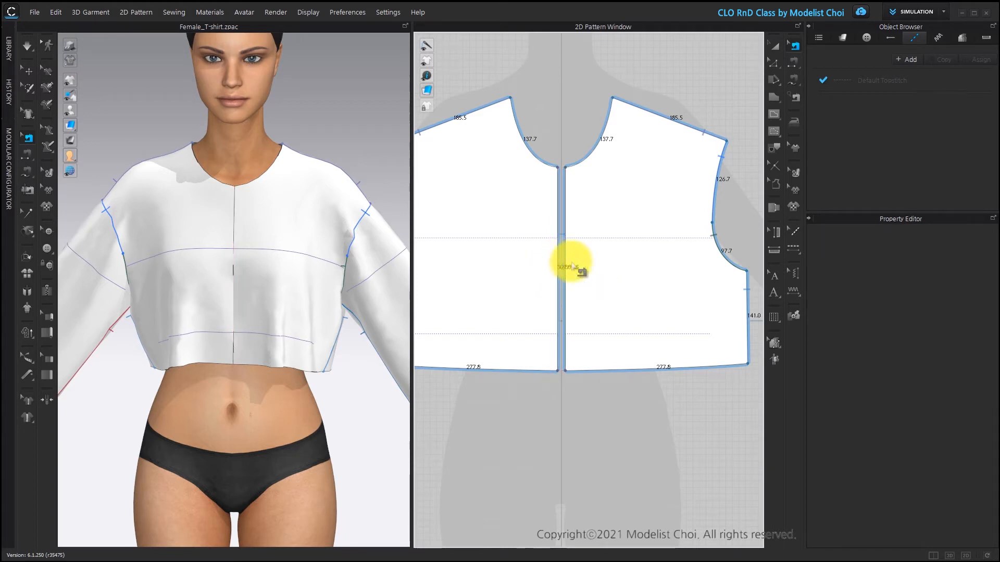
# Step: Move the two front bodice patterns symmetrically apart to leave room between their centre-front edges
pyautogui.click(775, 45)
pyautogui.scroll(-2, 480, 324)
pyautogui.scroll(-4, 482, 325)
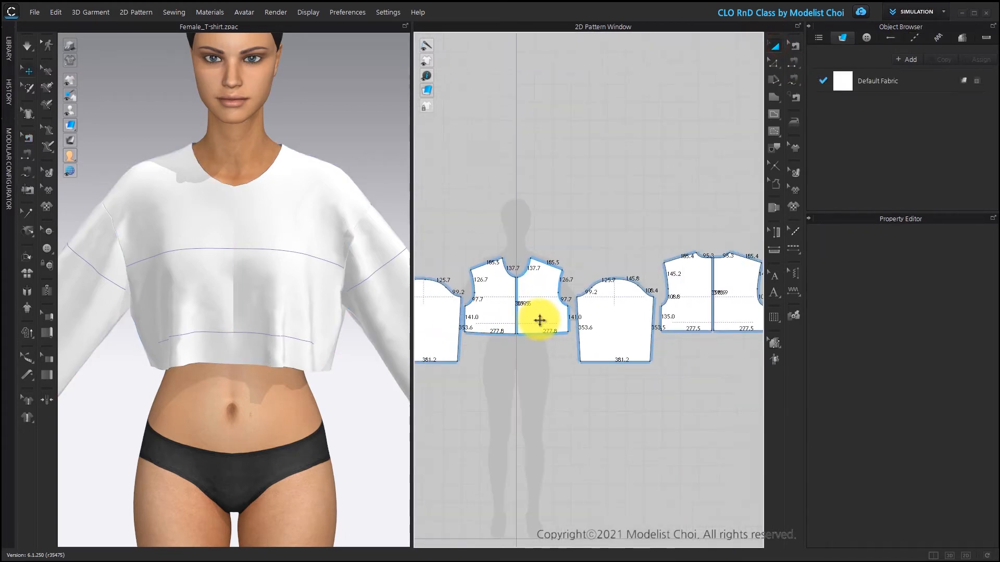
pyautogui.scroll(-2, 507, 245)
pyautogui.scroll(3, 506, 245)
pyautogui.moveTo(461, 192); pyautogui.dragTo(669, 411)
pyautogui.moveTo(642, 309); pyautogui.dragTo(618, 310)
pyautogui.click(659, 203)
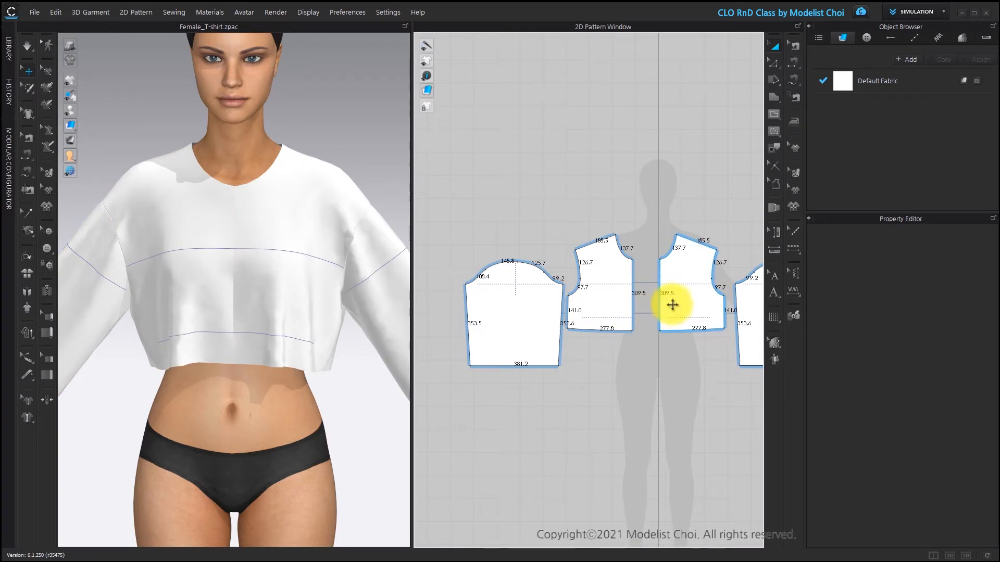
# Step: Extend the front bodice by moving its centre-front edge outward 25 mm
pyautogui.scroll(3, 648, 284)
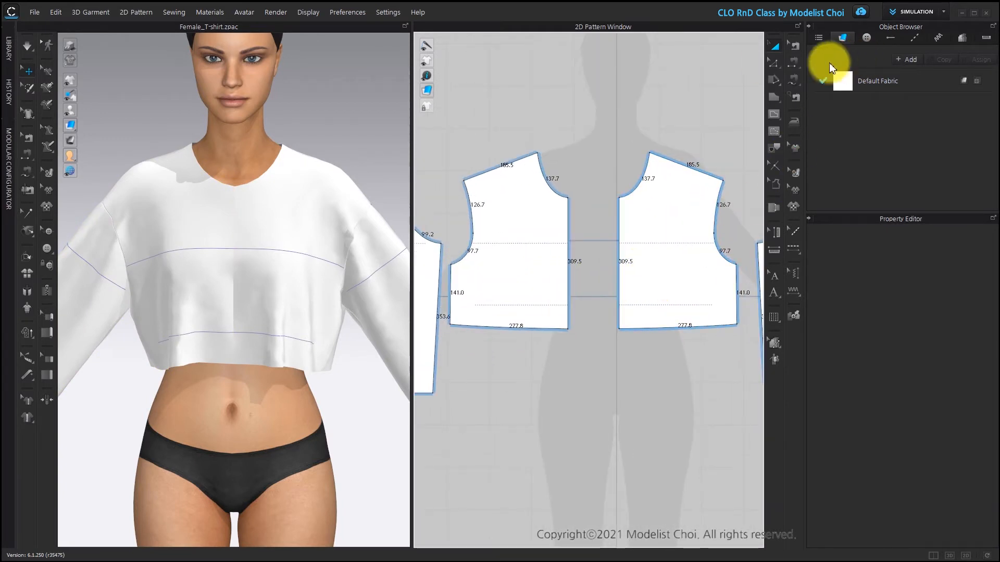
pyautogui.click(774, 64)
pyautogui.scroll(3, 632, 252)
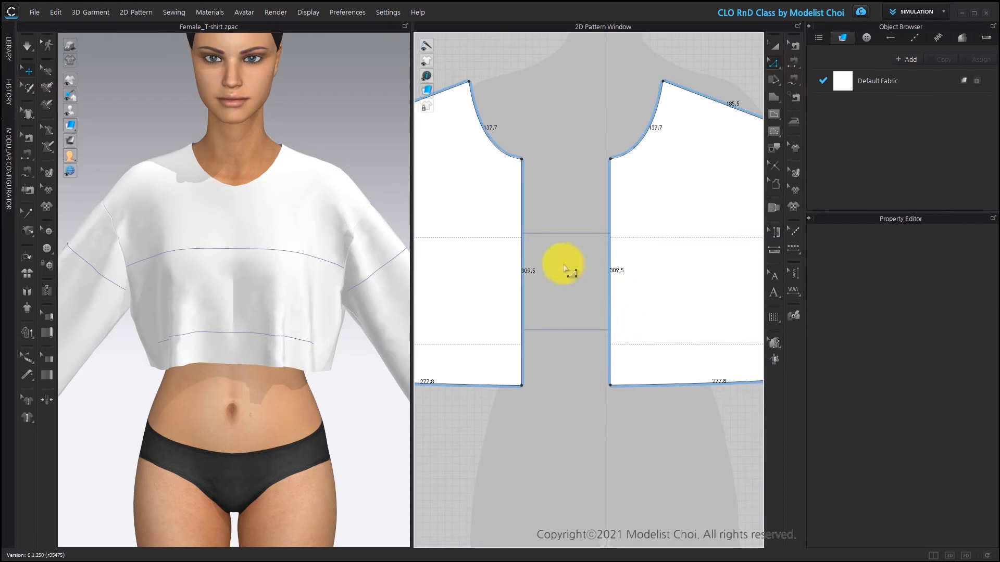
pyautogui.click(611, 279)
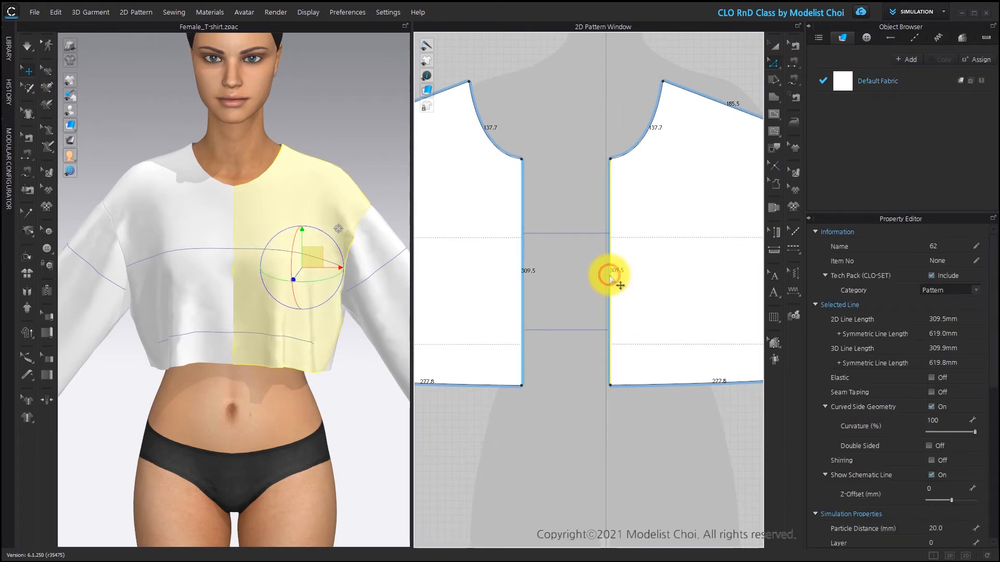
pyautogui.moveTo(611, 280); pyautogui.dragTo(586, 283)
pyautogui.rightClick(586, 283)
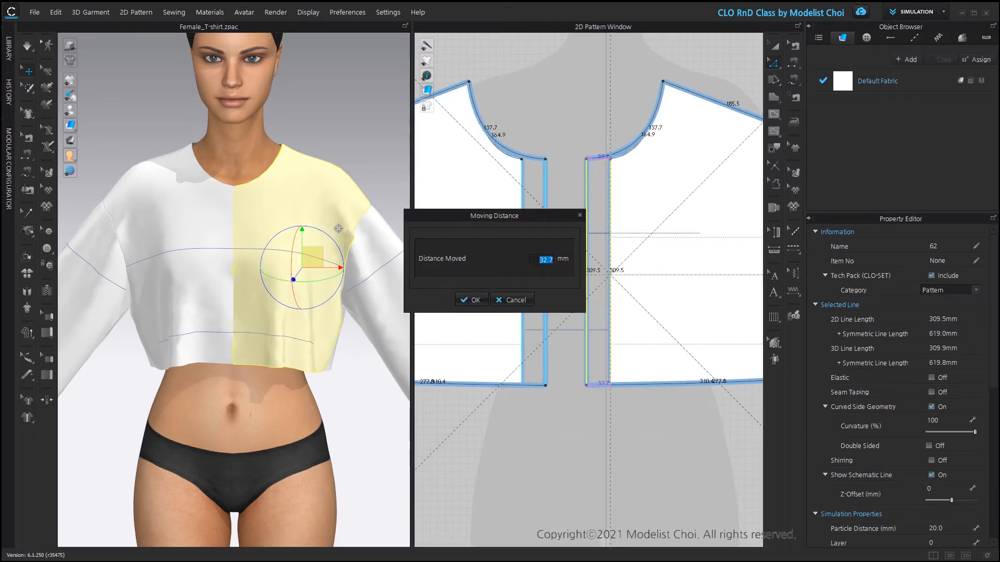
pyautogui.write('25')
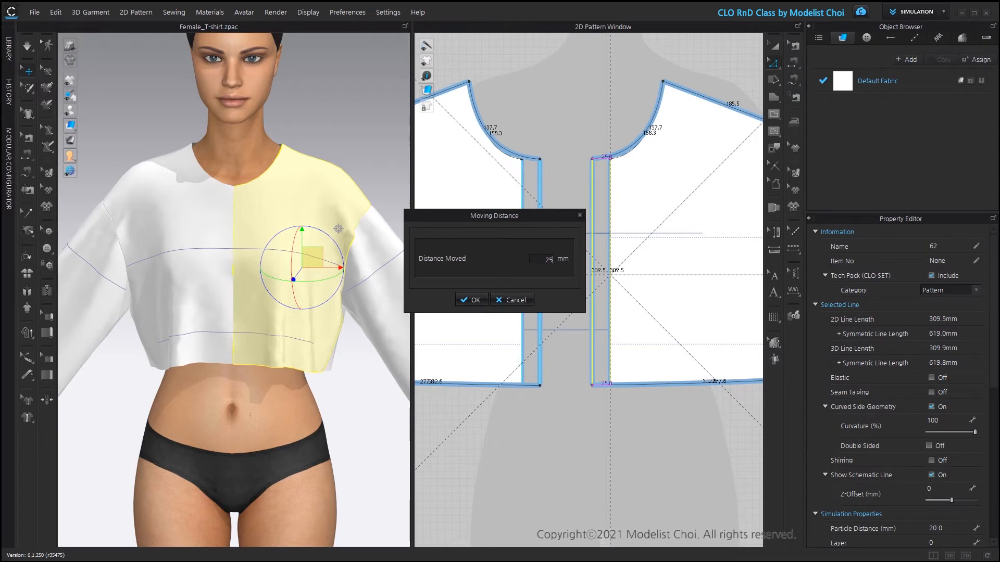
pyautogui.press('Return')
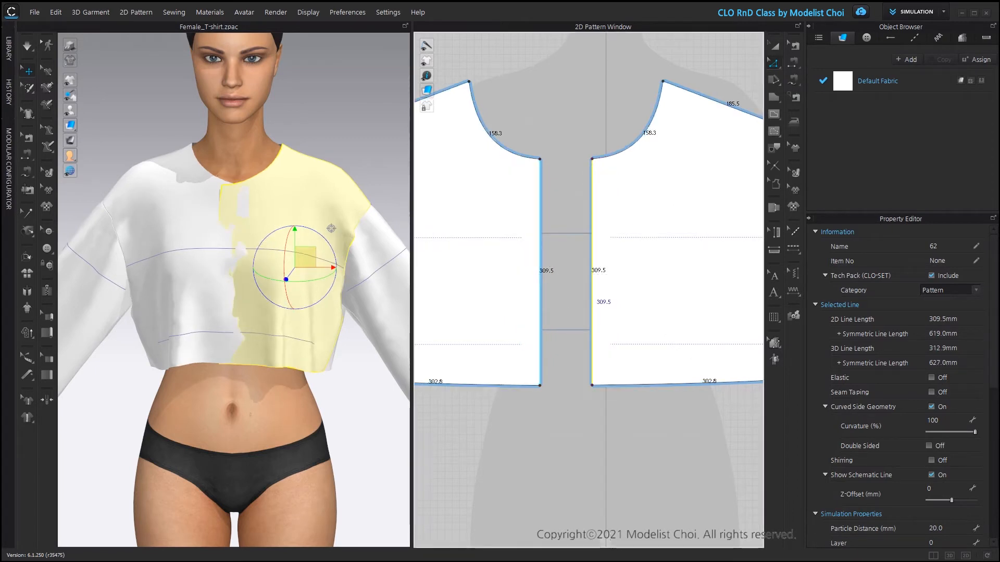
# Step: Smooth the extended front neckline by raising the curve handle at its centre-front end slightly
pyautogui.click(602, 116)
pyautogui.scroll(3, 612, 128)
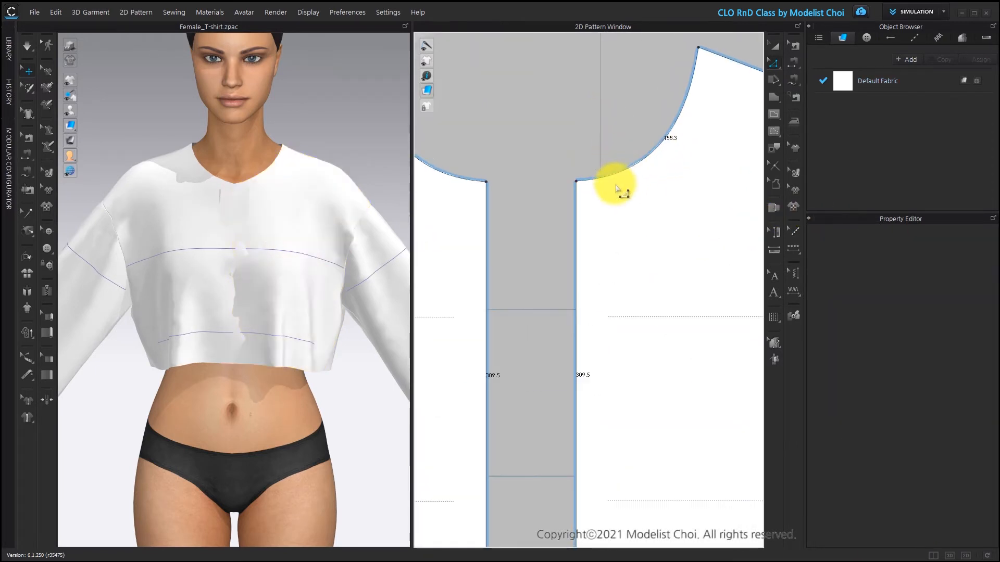
pyautogui.click(625, 172)
pyautogui.moveTo(661, 177); pyautogui.dragTo(660, 172)
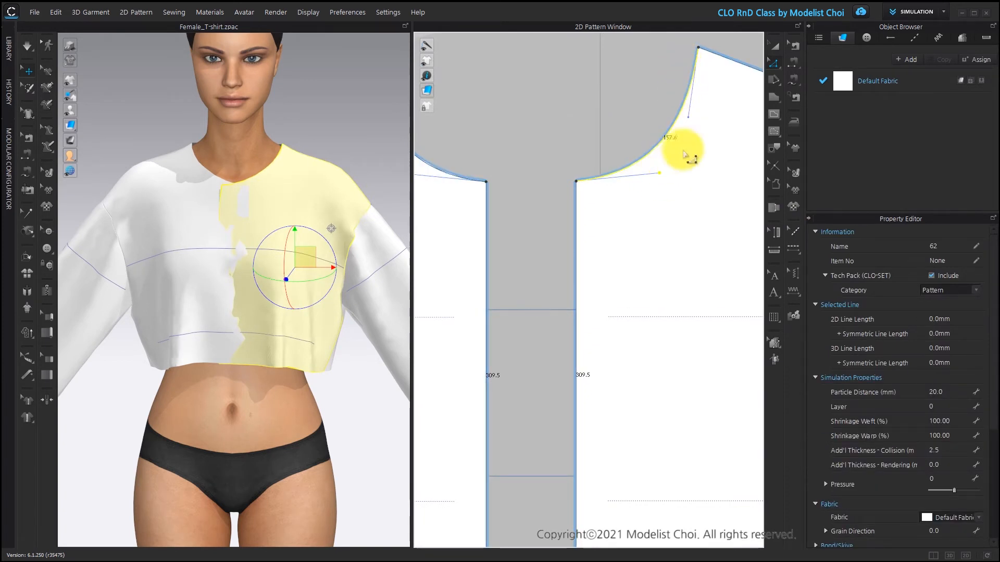
# Step: Offset the centre-front edge as two internal lines spaced 25 mm apart, extended to the neckline and hem
pyautogui.scroll(-4, 646, 313)
pyautogui.moveTo(638, 364); pyautogui.dragTo(618, 262, button='middle')
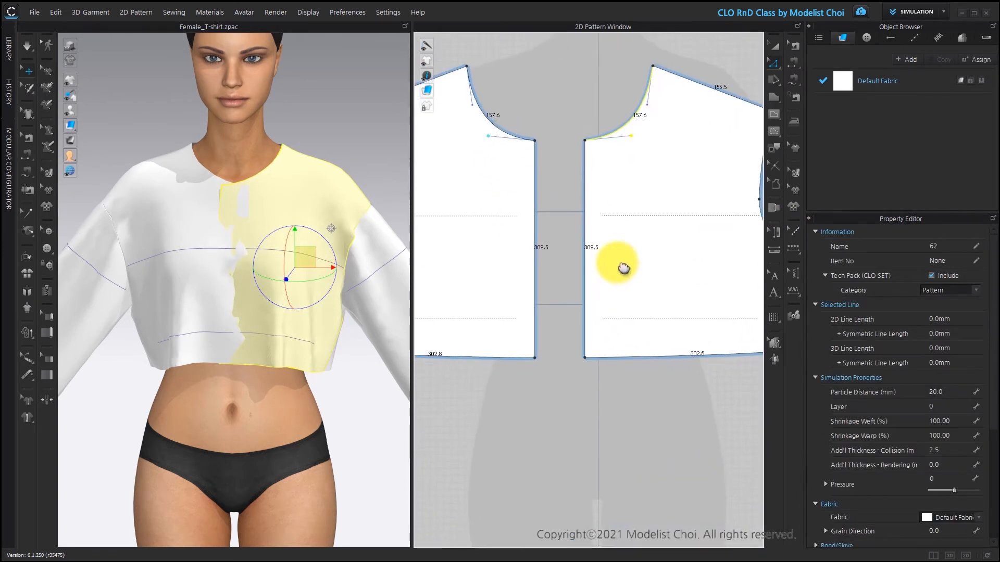
pyautogui.scroll(2, 616, 265)
pyautogui.click(576, 315)
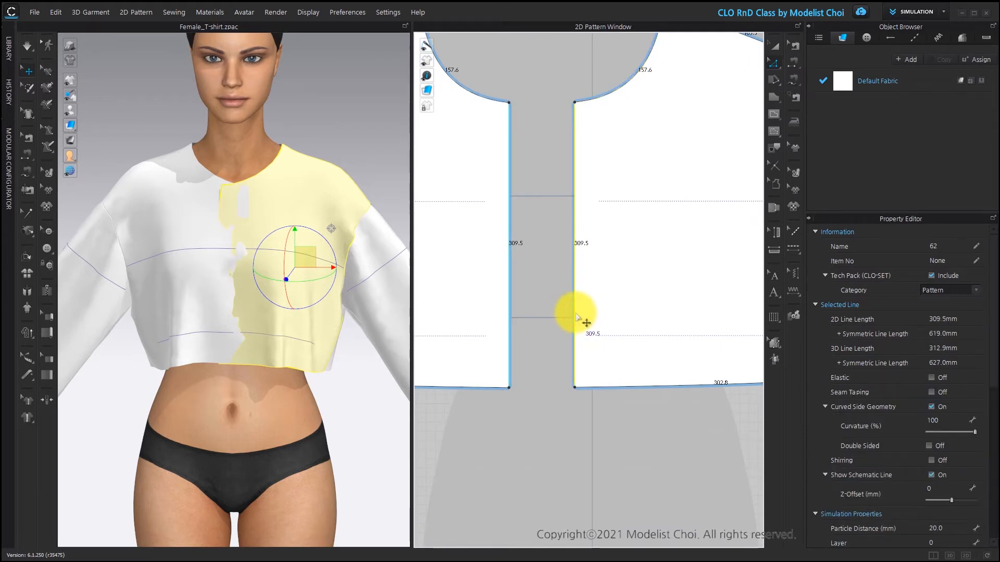
pyautogui.rightClick(577, 316)
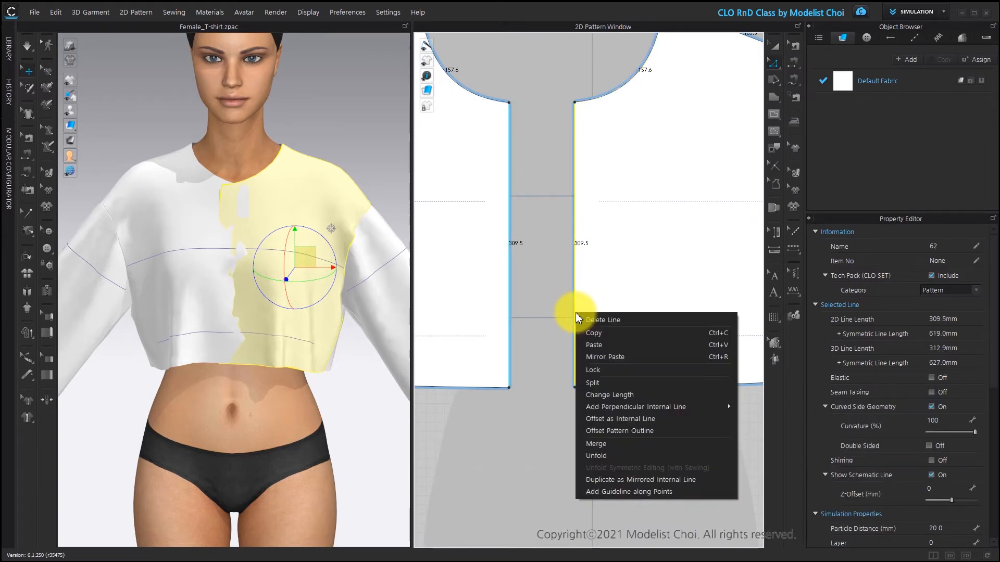
pyautogui.click(670, 417)
pyautogui.write('25mm')
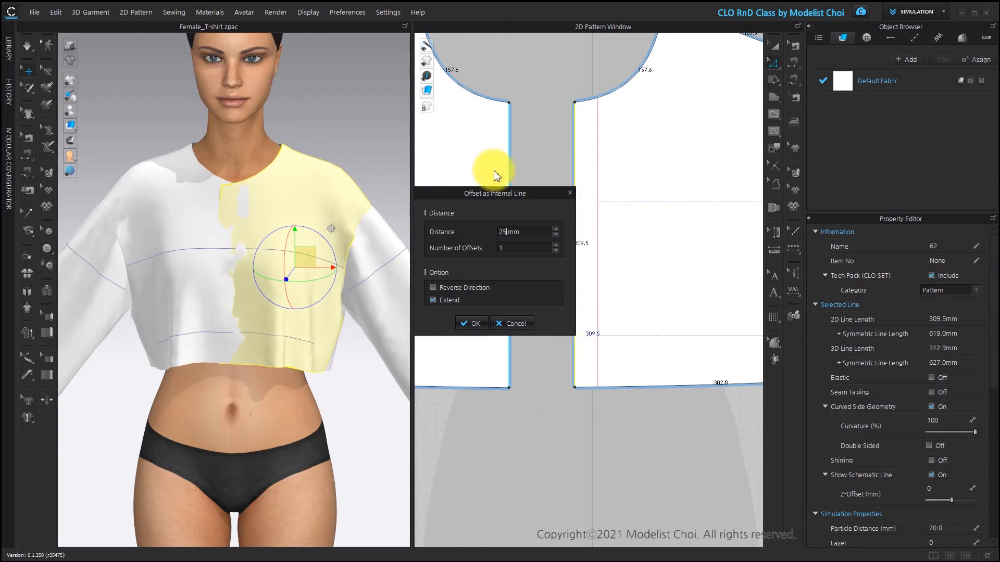
pyautogui.click(555, 243)
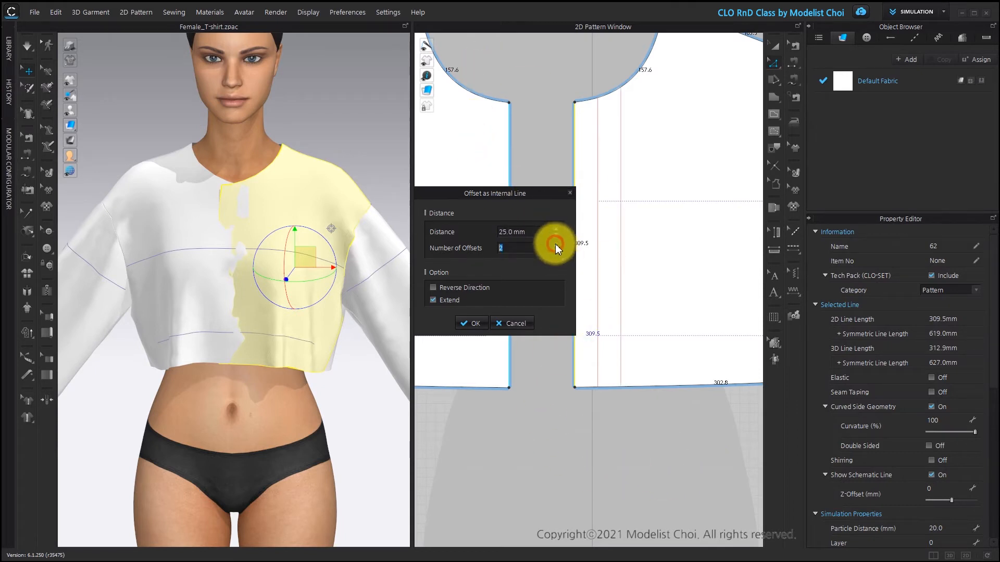
pyautogui.click(478, 323)
pyautogui.click(558, 86)
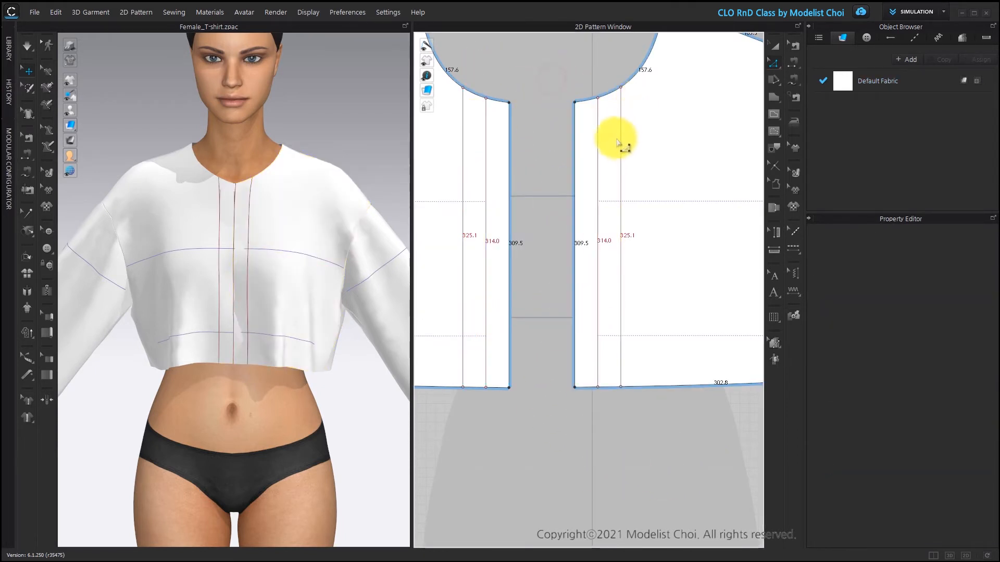
# Step: Examine the two internal placket lines on the front pattern and on the 3D garment
pyautogui.click(621, 138)
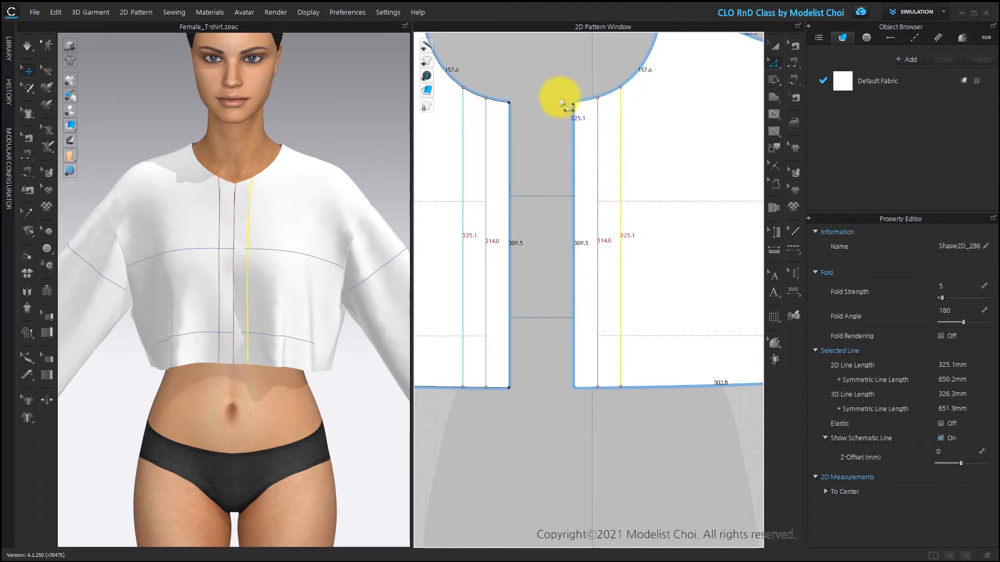
pyautogui.click(597, 177)
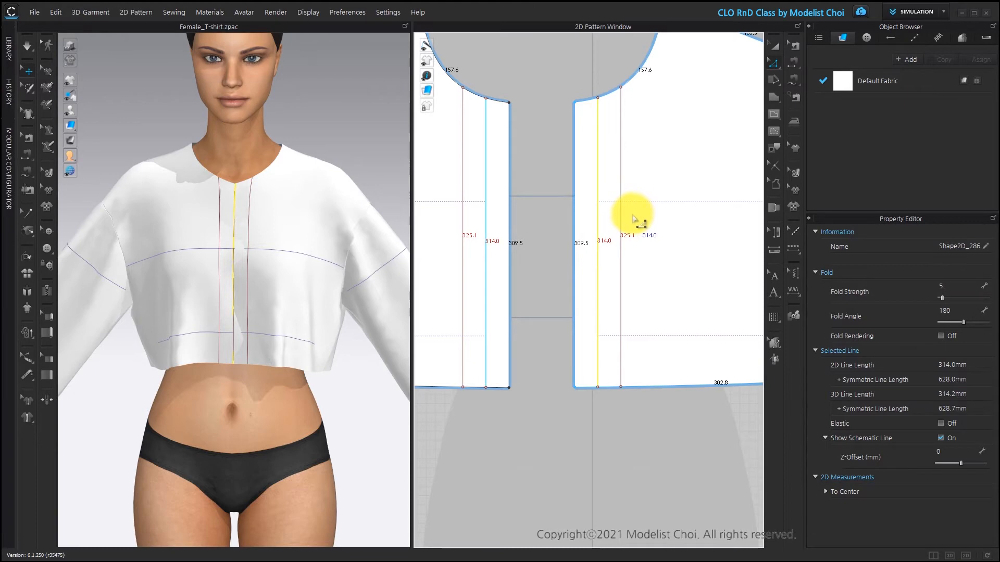
pyautogui.scroll(-6, 633, 219)
pyautogui.scroll(3, 266, 348)
pyautogui.scroll(1, 262, 342)
pyautogui.moveTo(262, 341); pyautogui.dragTo(323, 330, button='right')
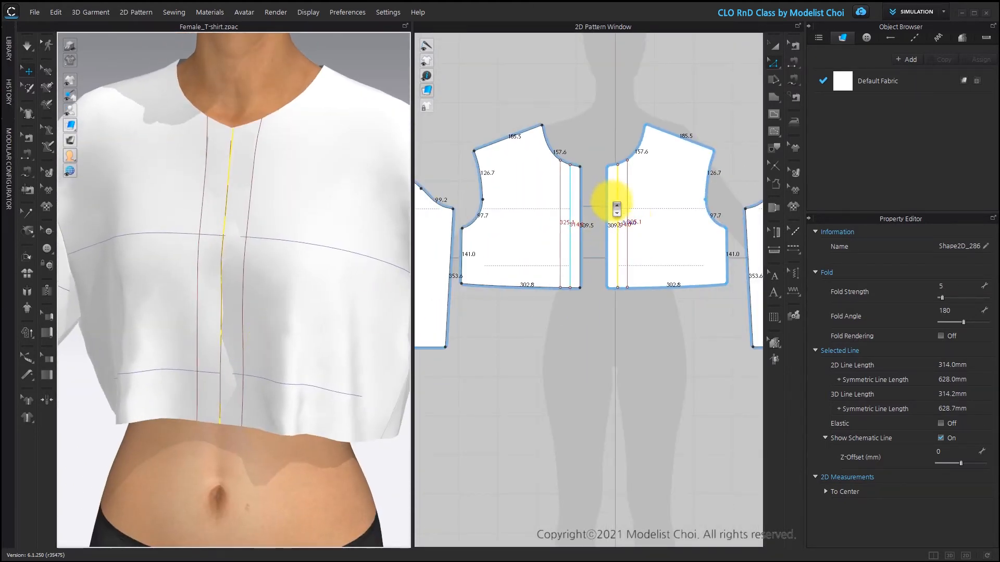
# Step: Place a button on the internal line nearest the front edge, about 20 mm below the neckline
pyautogui.scroll(3, 614, 206)
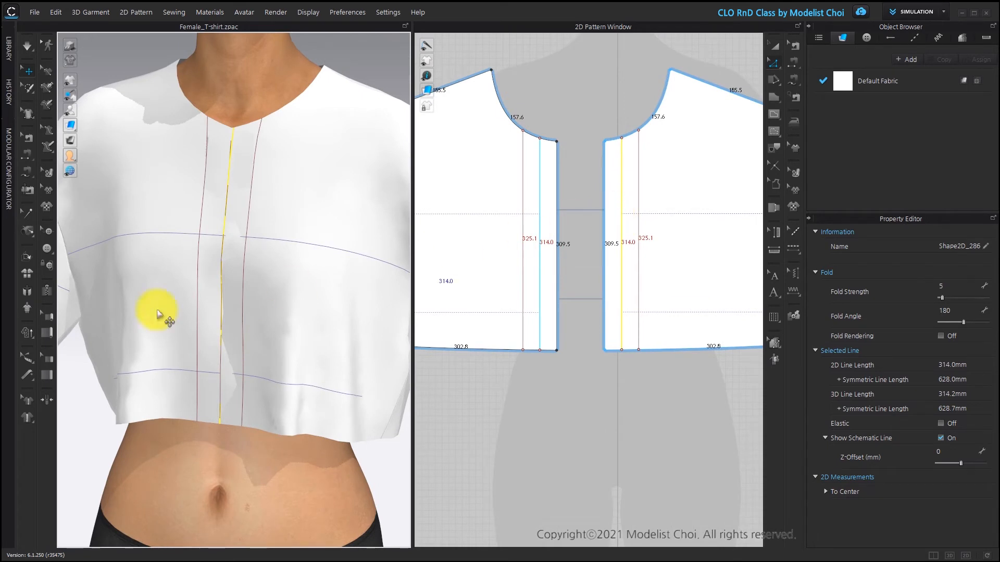
pyautogui.click(47, 251)
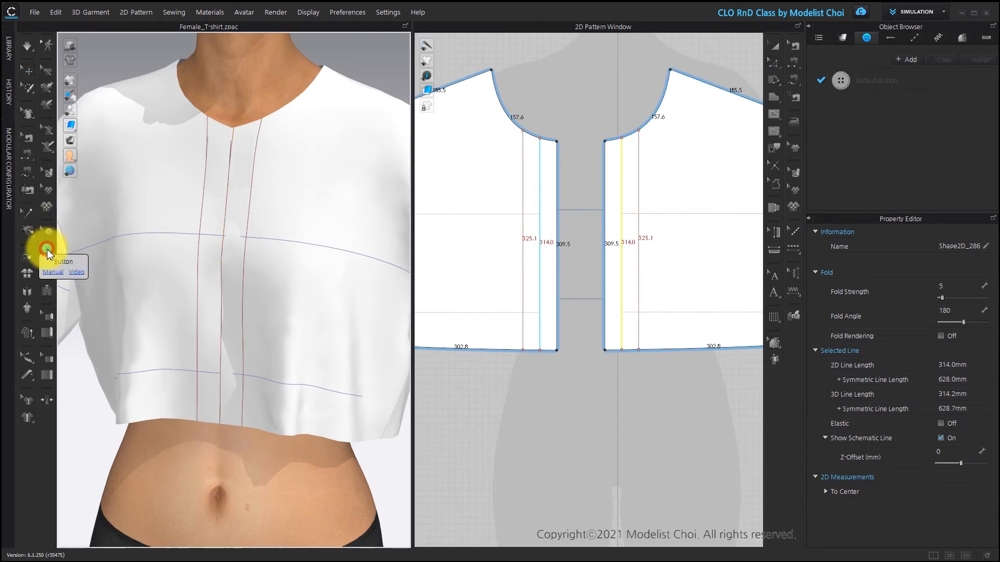
pyautogui.scroll(2, 651, 142)
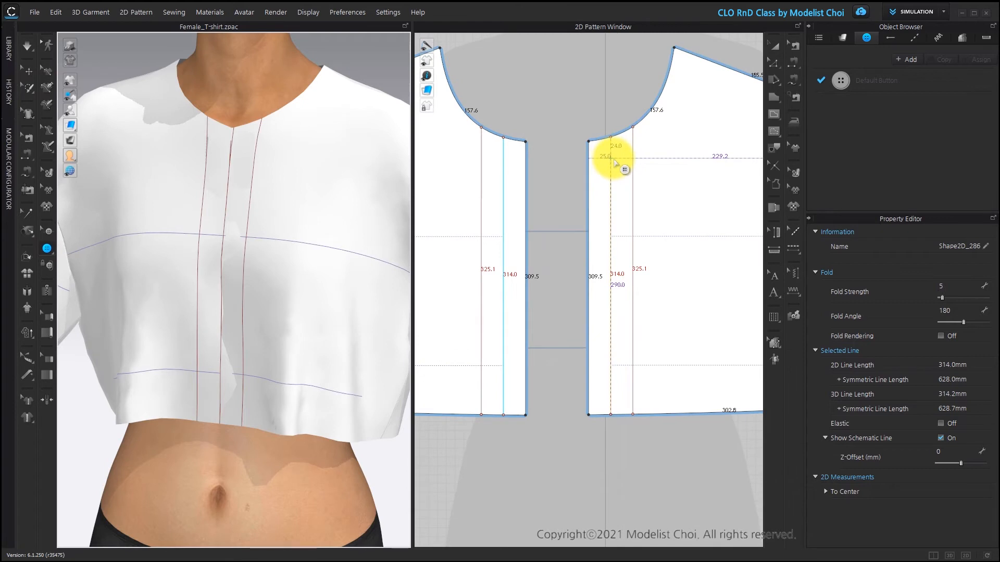
pyautogui.rightClick(610, 158)
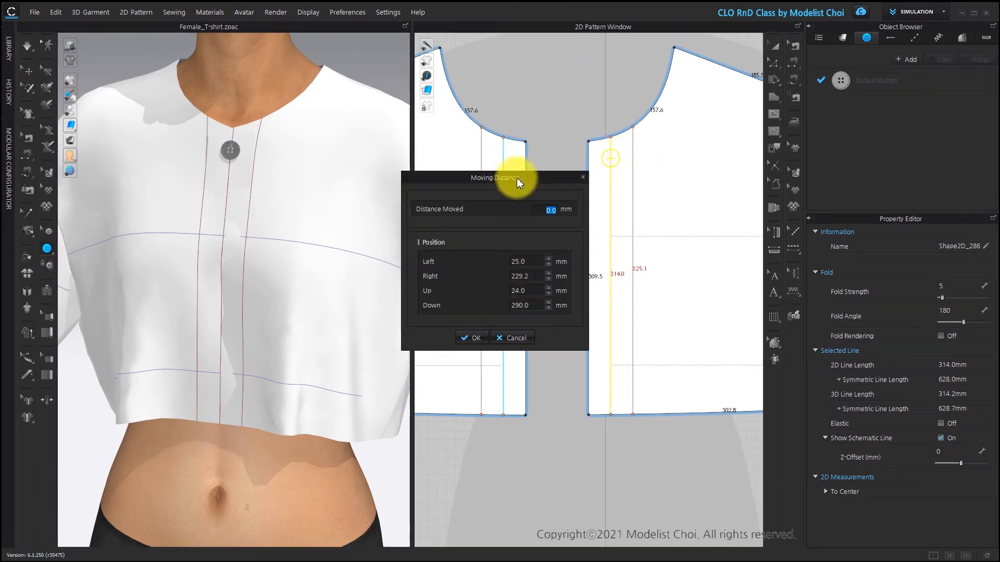
pyautogui.moveTo(518, 177); pyautogui.dragTo(502, 176)
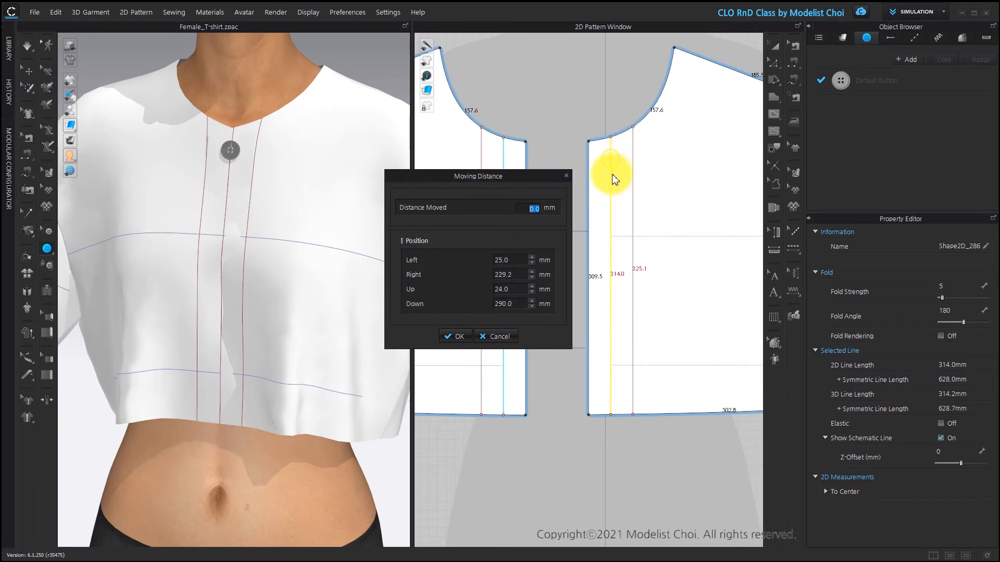
pyautogui.doubleClick(509, 289)
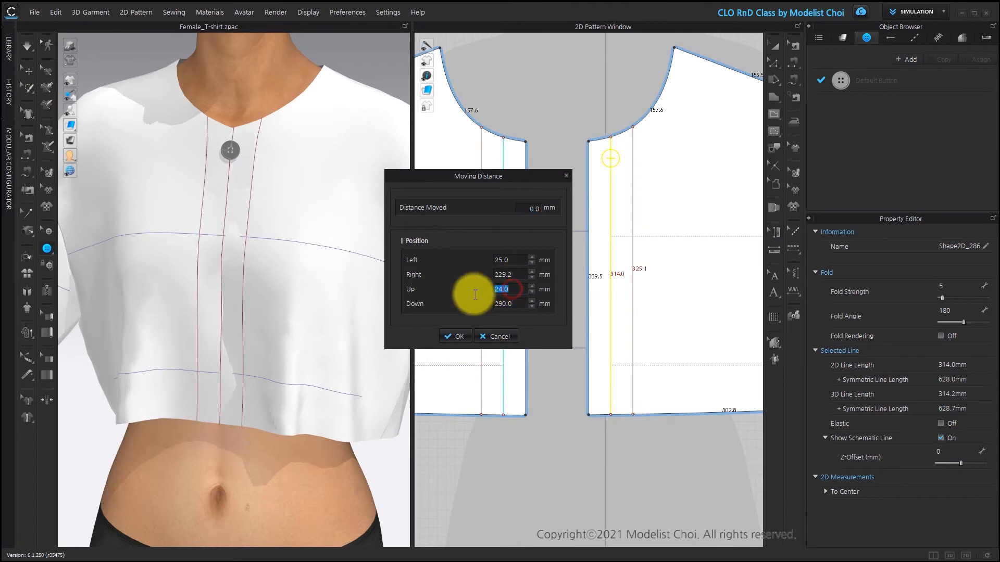
pyautogui.click(451, 333)
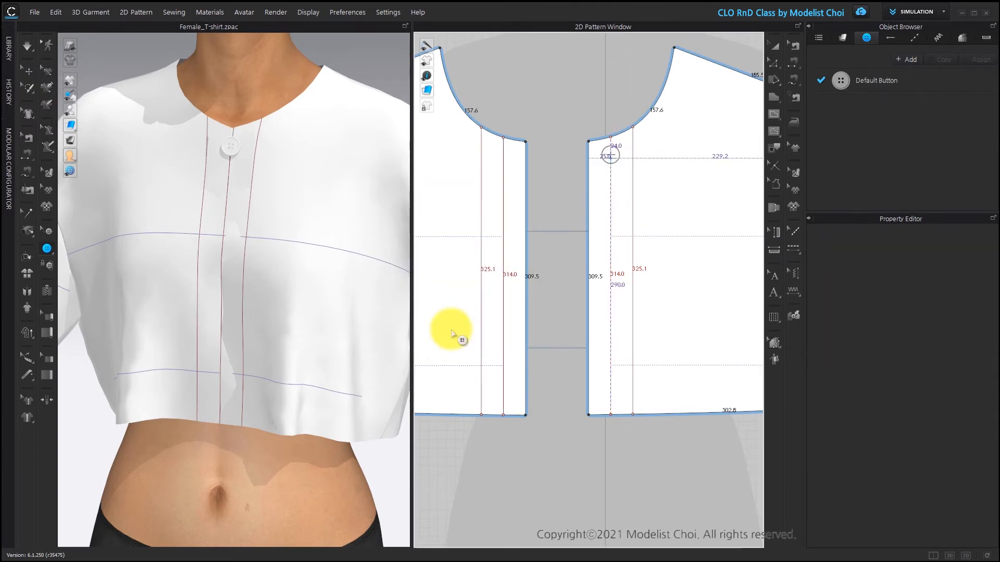
# Step: Copy the top button down the placket line as three more buttons spaced at 85 mm intervals
pyautogui.click(47, 230)
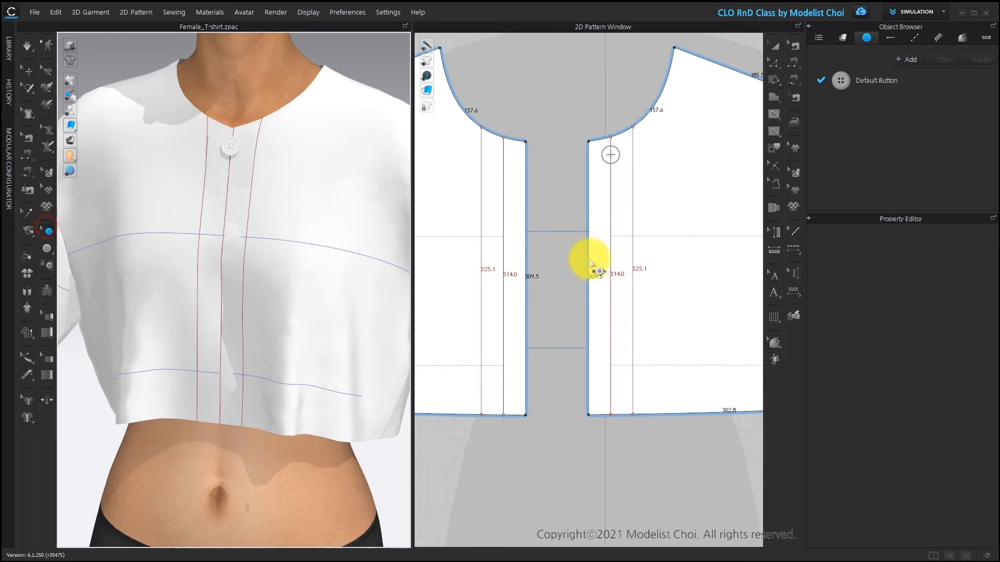
pyautogui.click(611, 155)
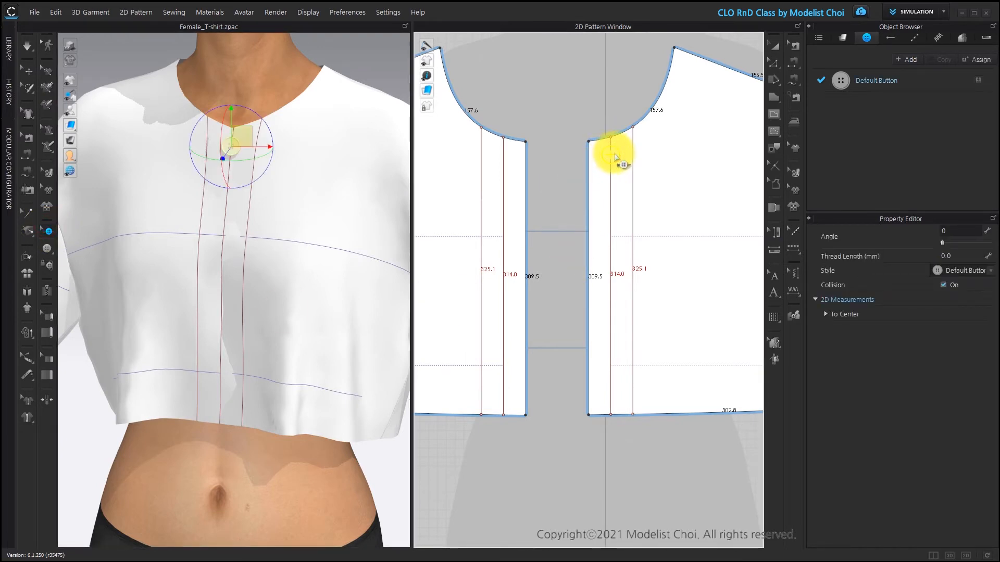
pyautogui.keyDown('ctrl'); pyautogui.moveTo(614, 156); pyautogui.dragTo(612, 225); pyautogui.keyUp('ctrl')
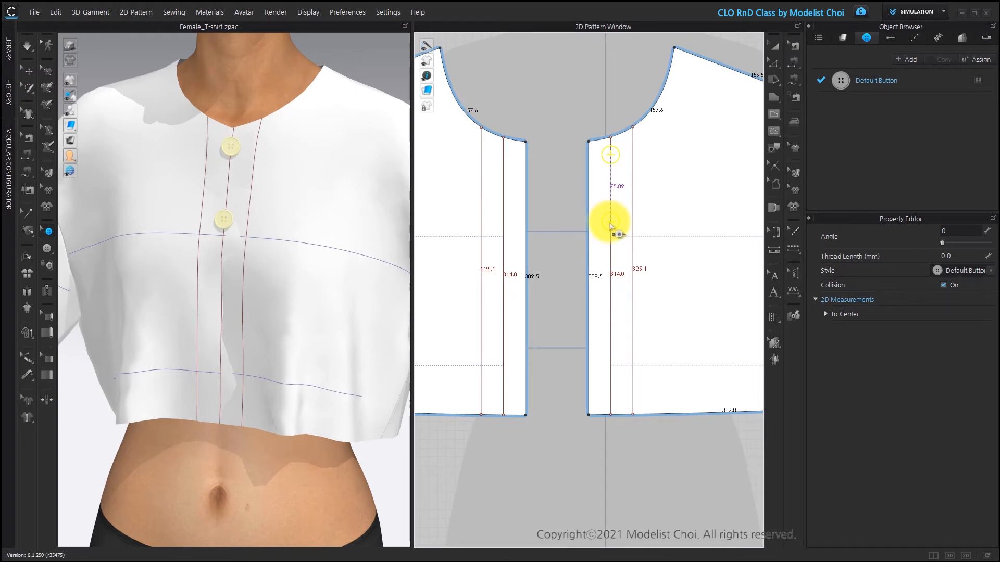
pyautogui.keyDown('ctrl'); pyautogui.moveTo(610, 222); pyautogui.dragTo(610, 223); pyautogui.keyUp('ctrl')
pyautogui.moveTo(521, 170); pyautogui.dragTo(486, 184)
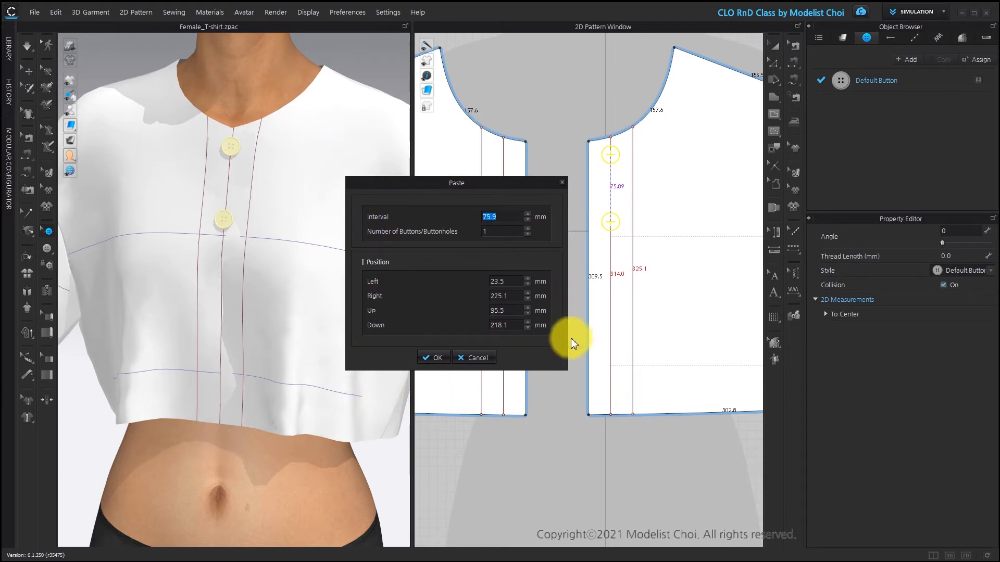
pyautogui.write('85')
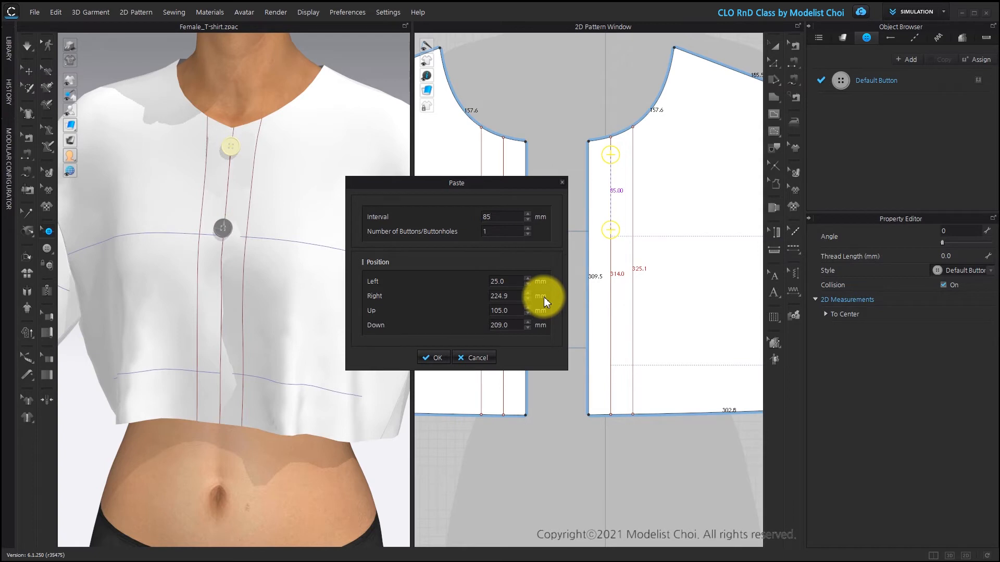
pyautogui.click(527, 228)
pyautogui.click(527, 229)
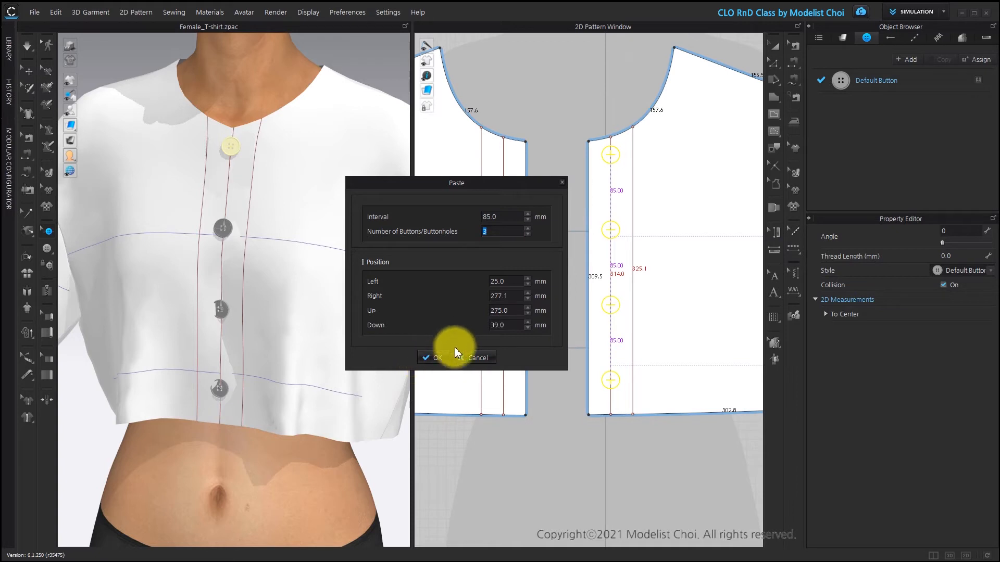
pyautogui.click(436, 358)
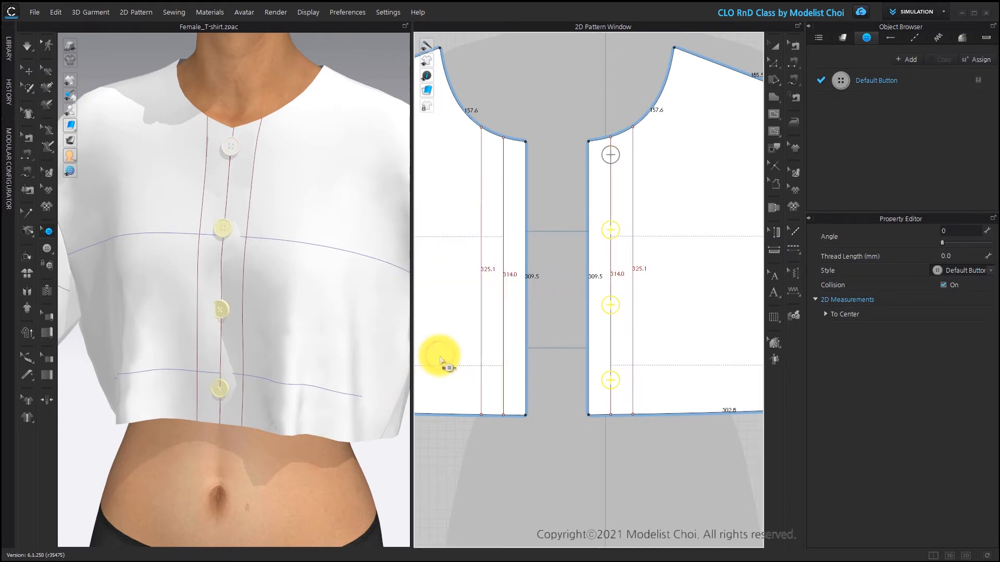
# Step: Duplicate all four placket buttons as buttonholes to the symmetric front pattern
pyautogui.moveTo(570, 96); pyautogui.dragTo(656, 450)
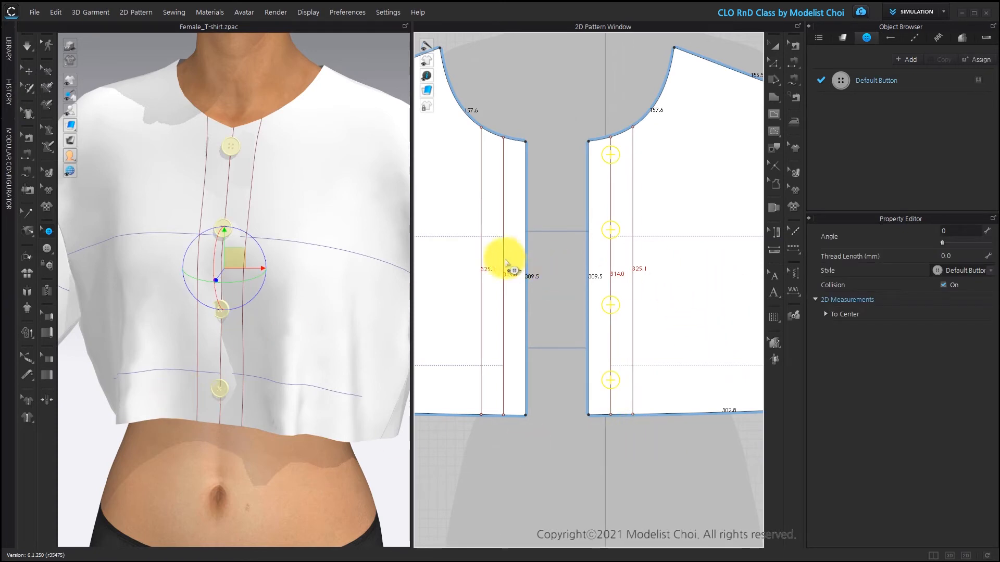
pyautogui.rightClick(612, 232)
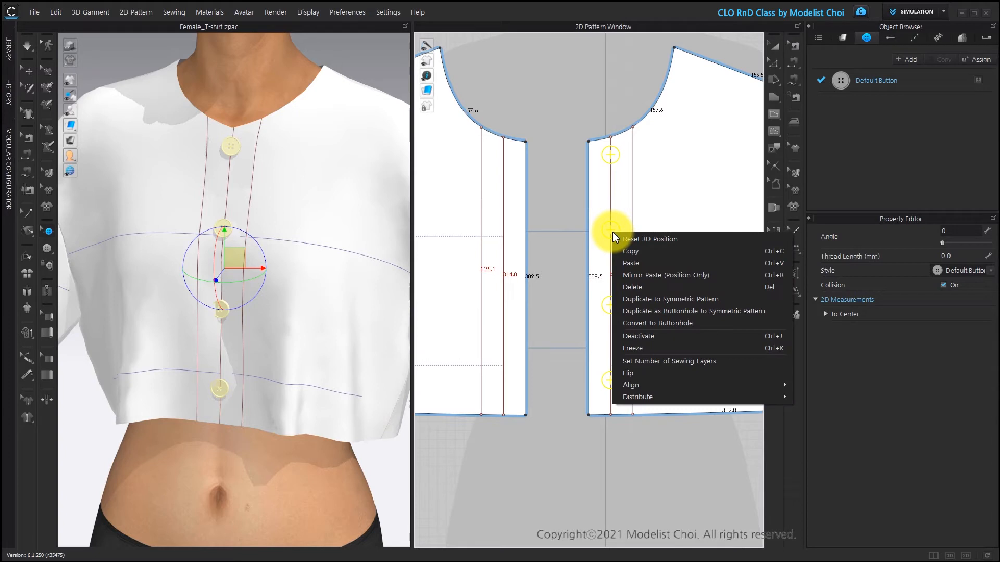
pyautogui.click(682, 312)
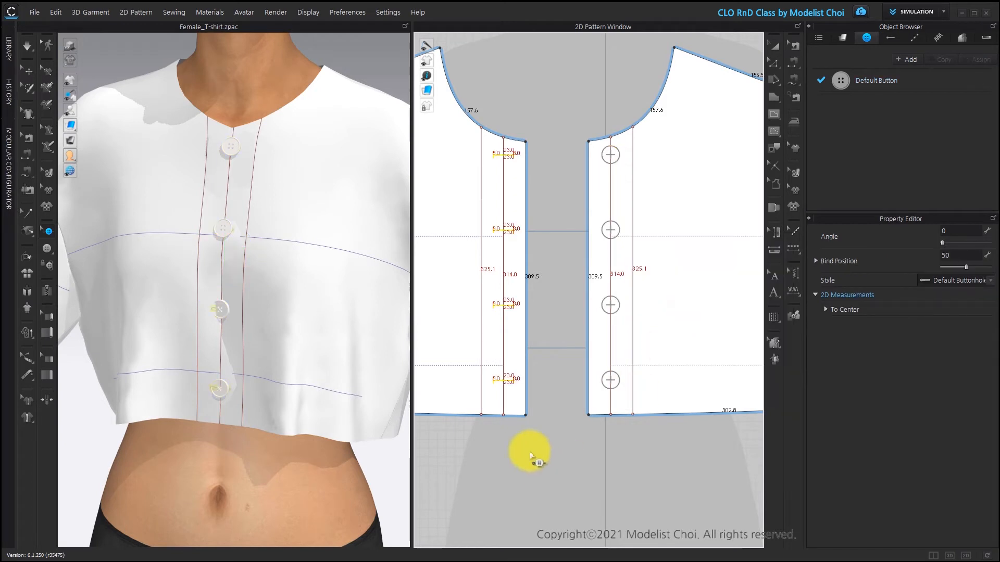
# Step: Change the default button's shape to the solid shank-style jeans button and set its width to 17 mm
pyautogui.click(845, 83)
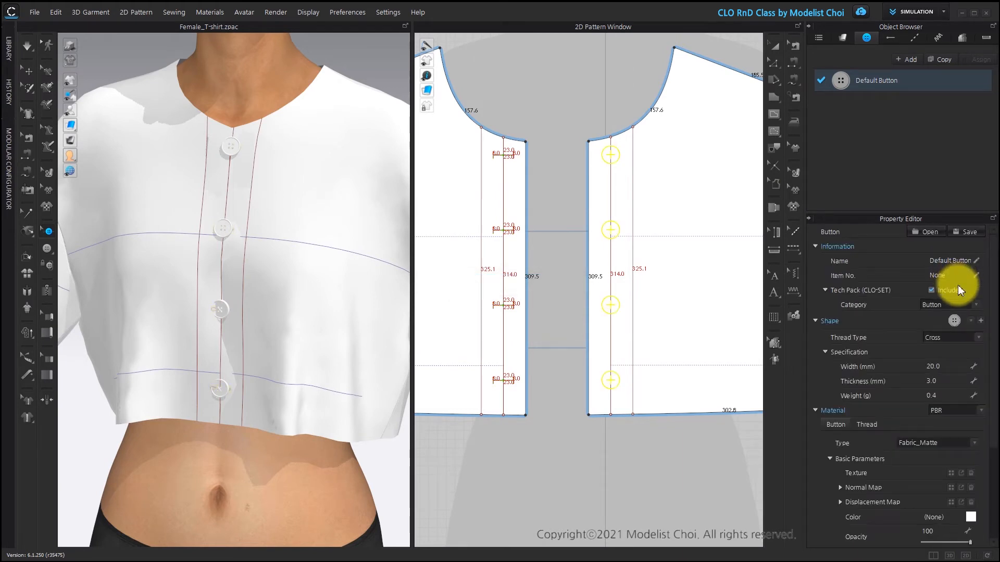
pyautogui.click(970, 321)
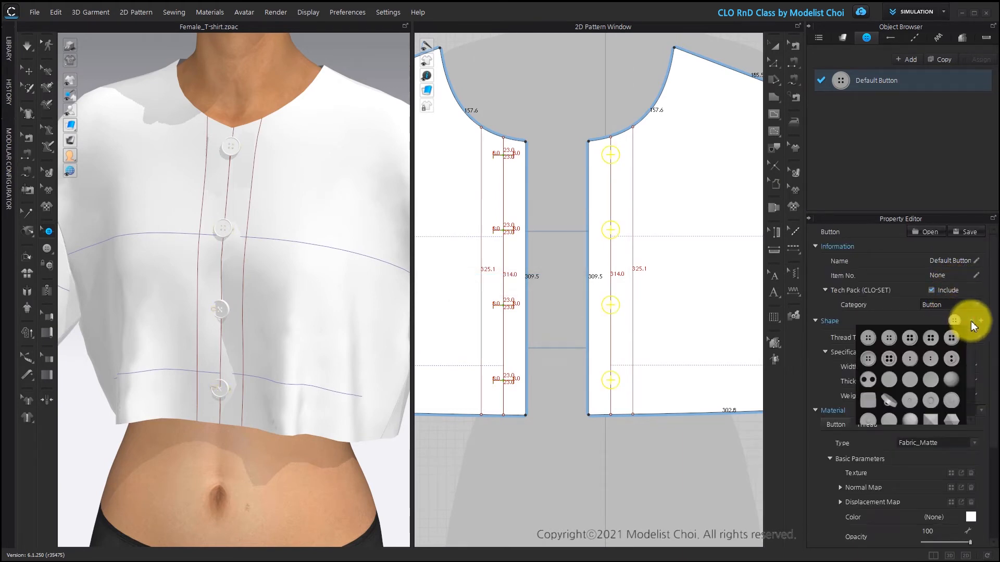
pyautogui.click(888, 402)
pyautogui.scroll(5, 232, 272)
pyautogui.moveTo(247, 271); pyautogui.dragTo(304, 265, button='right')
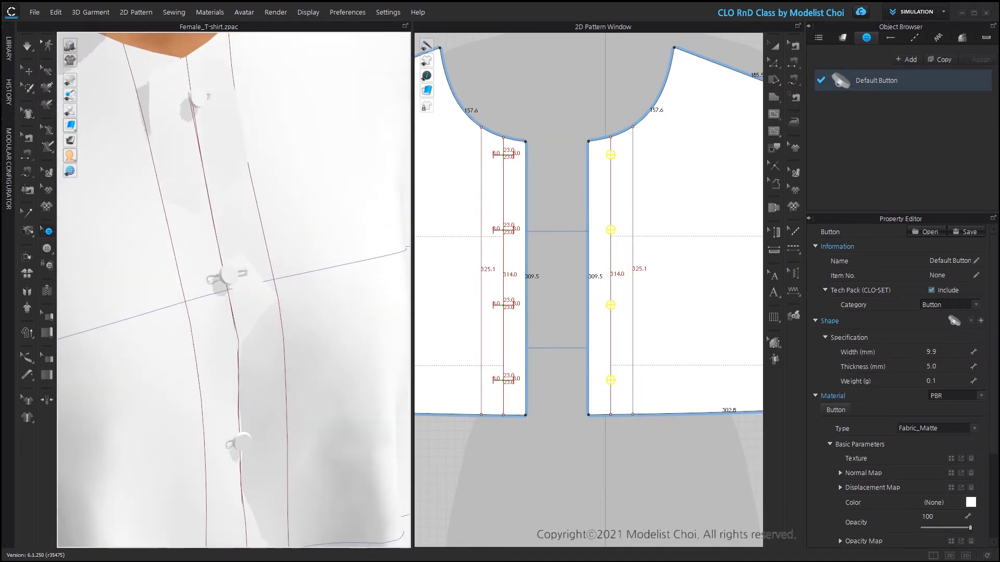
pyautogui.click(939, 353)
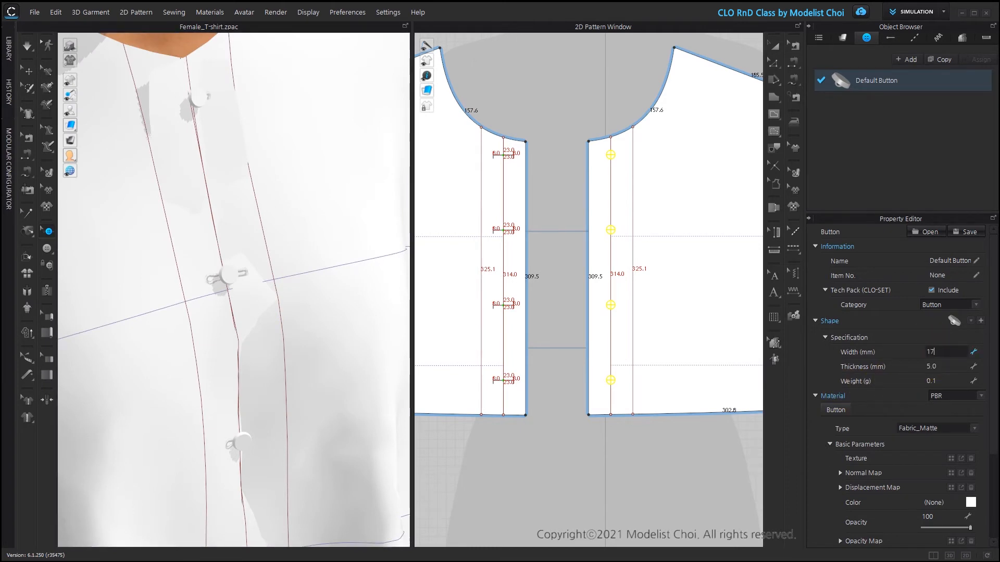
pyautogui.write('17')
pyautogui.press('Return')
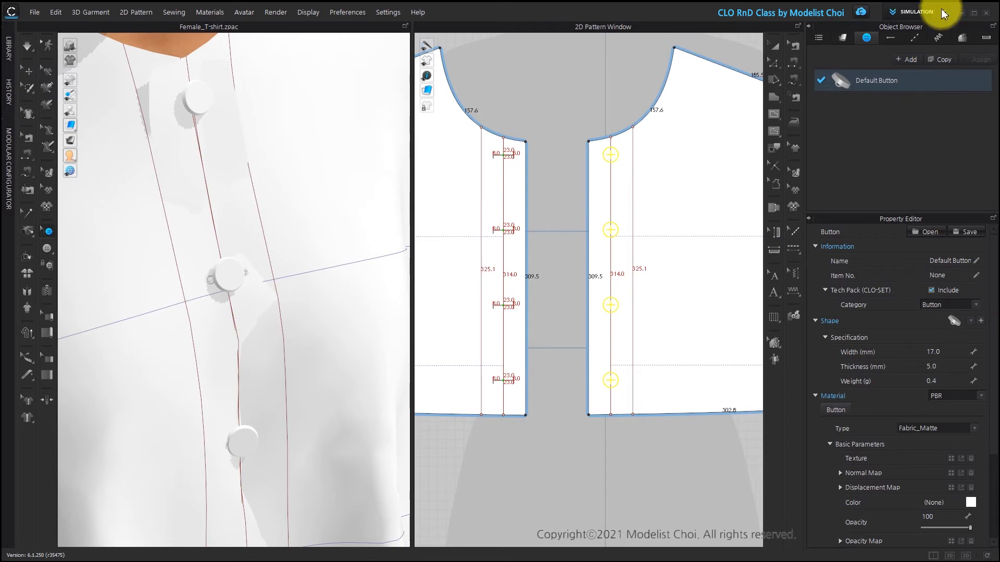
# Step: Change the default buttonhole's shape to the keyhole style and set its width to 20 mm
pyautogui.click(891, 37)
pyautogui.click(873, 83)
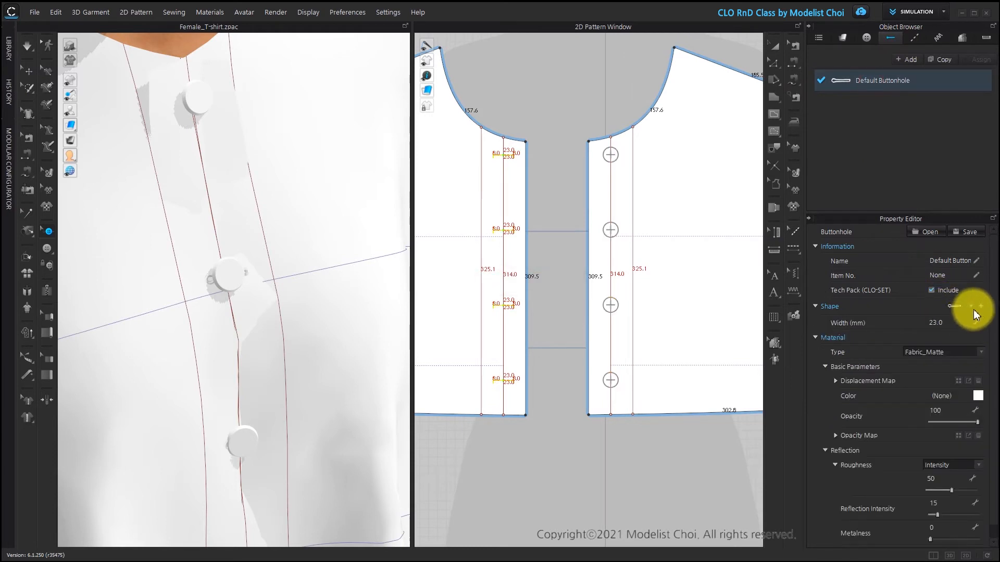
pyautogui.click(975, 311)
pyautogui.click(910, 323)
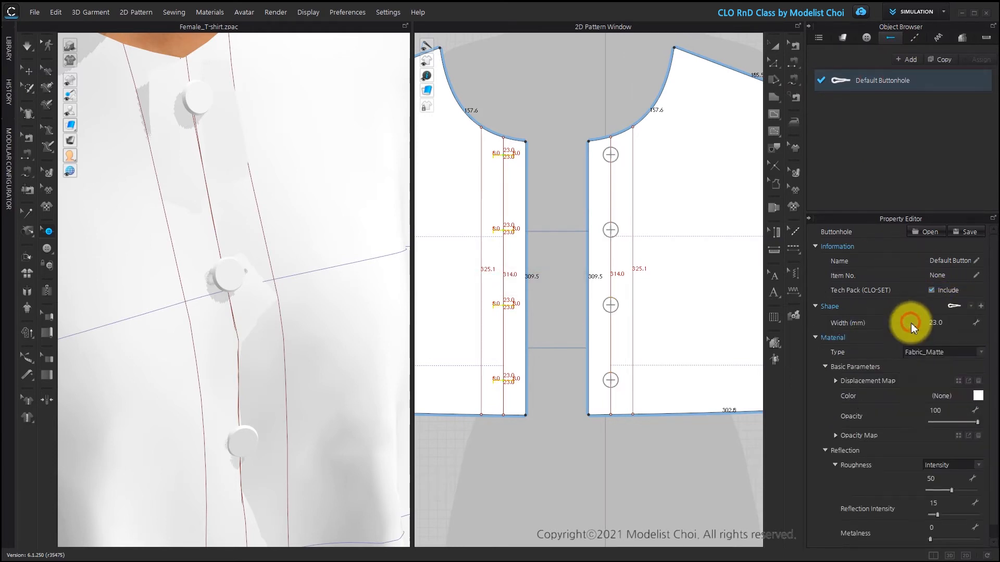
pyautogui.click(961, 322)
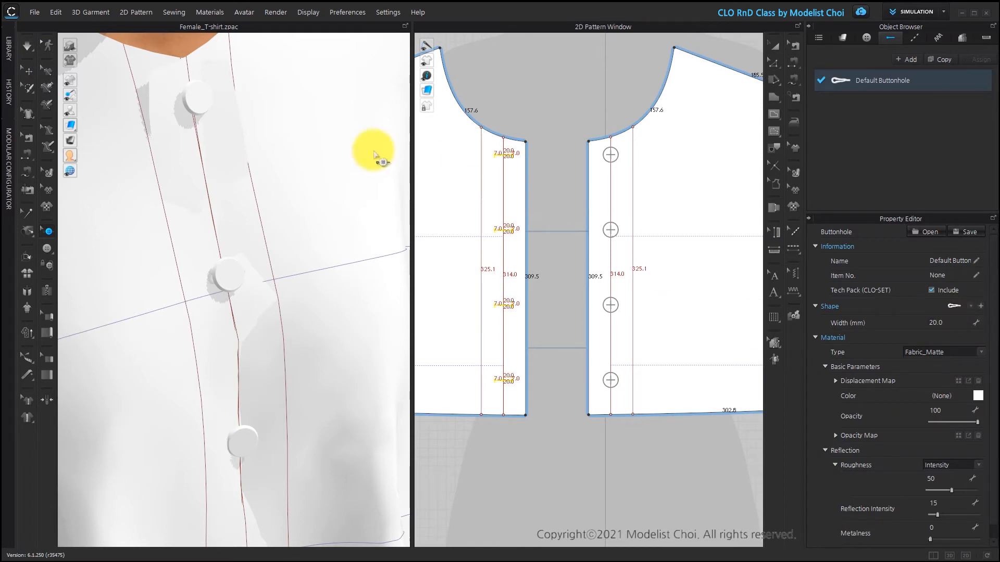
pyautogui.scroll(5, 223, 264)
pyautogui.moveTo(223, 264); pyautogui.dragTo(302, 350, button='right')
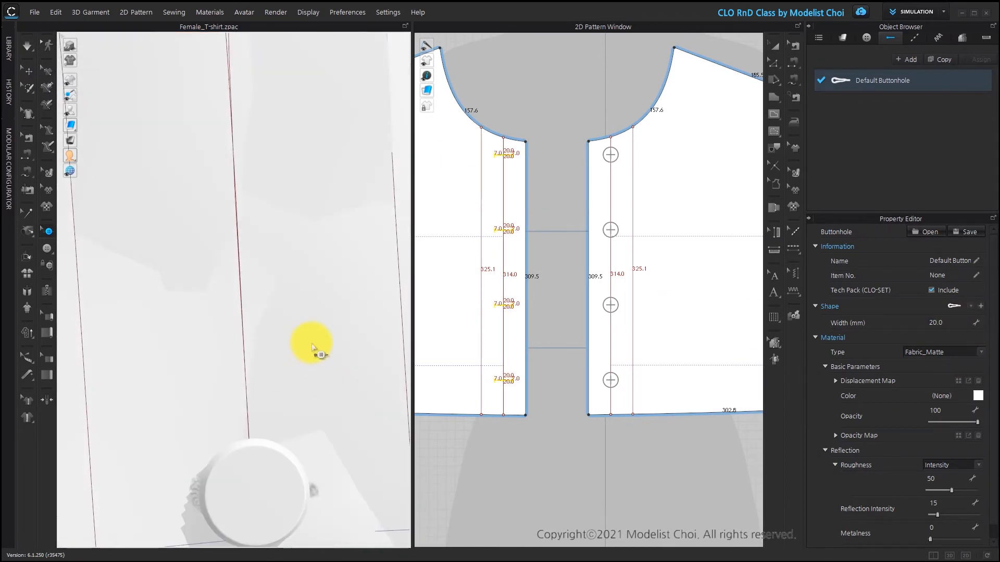
pyautogui.scroll(-3, 306, 319)
pyautogui.scroll(3, 458, 193)
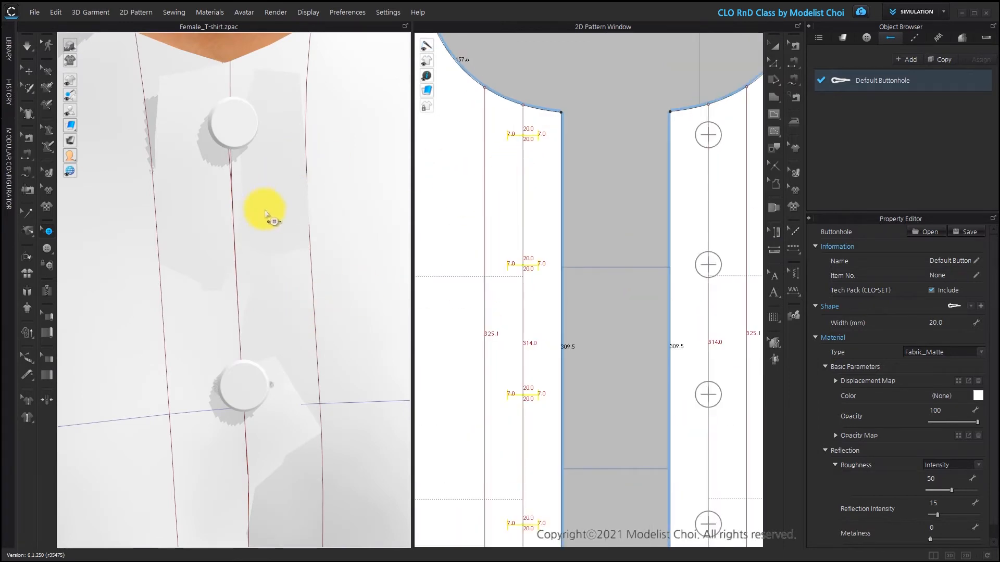
# Step: Move the wearer's right front panel slightly forward in side view so it sits over the buttons, exposing its buttonholes
pyautogui.scroll(-5, 268, 211)
pyautogui.click(28, 72)
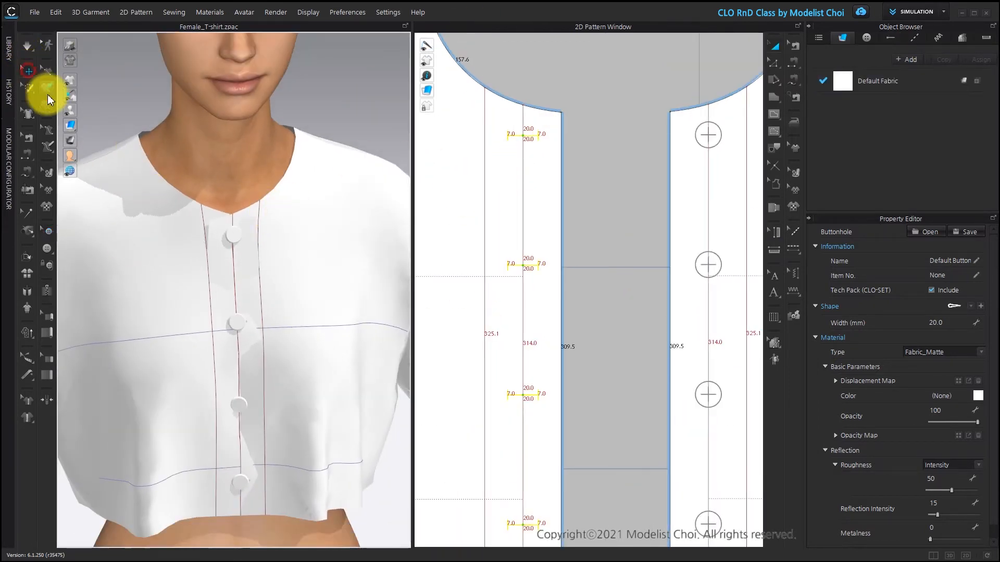
pyautogui.click(151, 325)
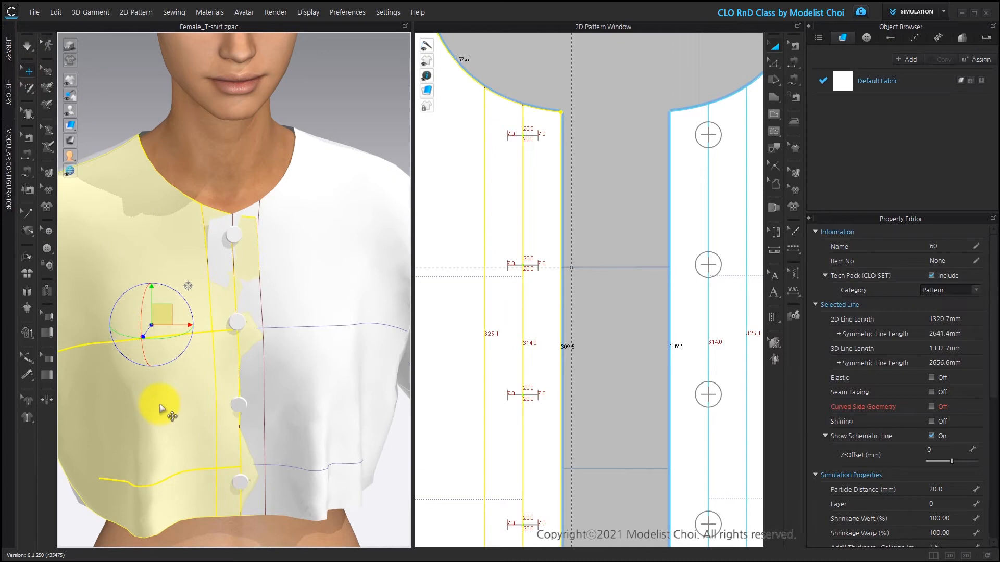
pyautogui.scroll(-5, 218, 385)
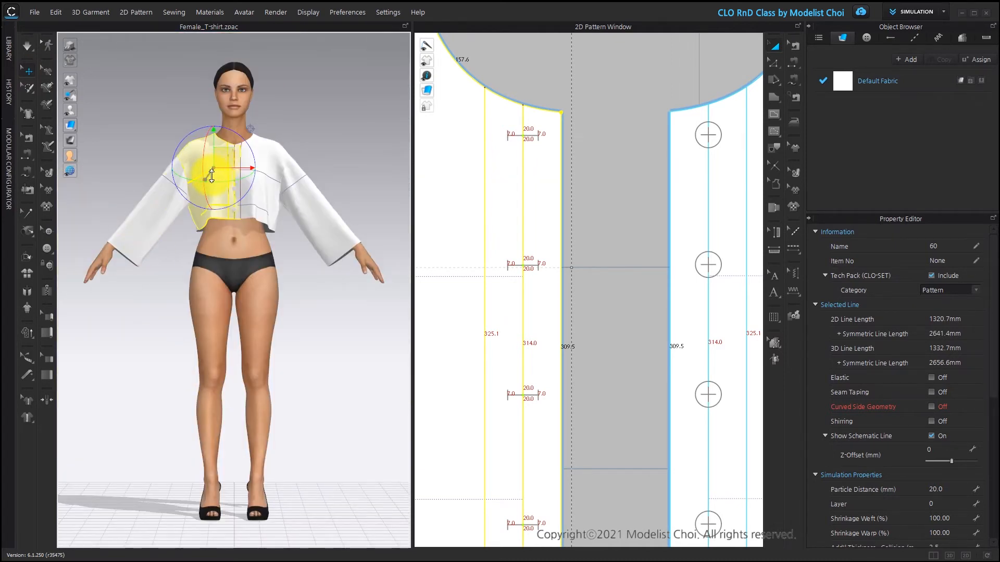
pyautogui.press('6')
pyautogui.moveTo(282, 167); pyautogui.dragTo(288, 169)
pyautogui.press('2')
pyautogui.scroll(5, 253, 113)
pyautogui.moveTo(253, 112); pyautogui.dragTo(244, 357, button='middle')
pyautogui.scroll(2, 252, 112)
pyautogui.scroll(1, 243, 299)
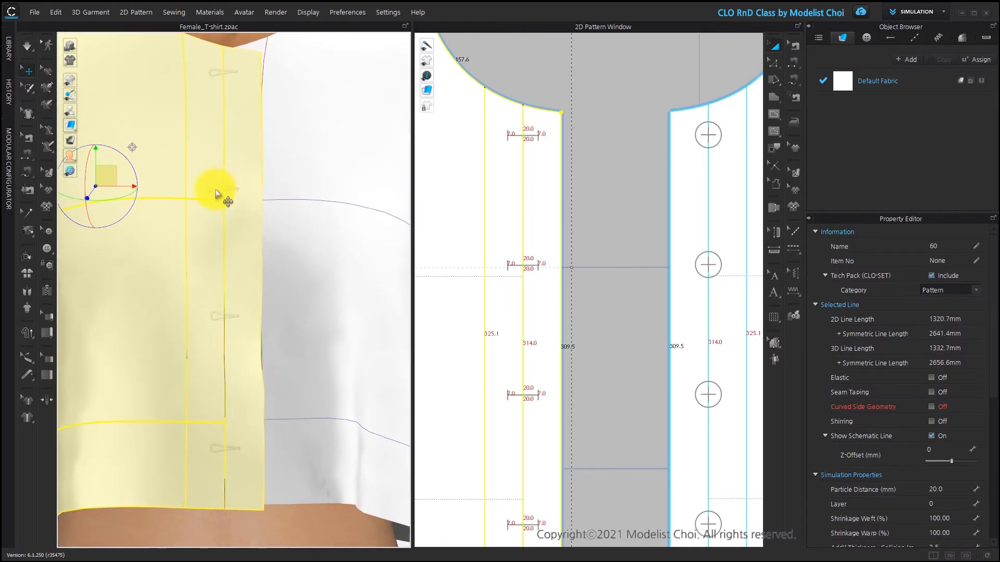
# Step: Rotate all four buttonholes on the front placket to an angle of 180
pyautogui.click(49, 232)
pyautogui.scroll(-2, 616, 139)
pyautogui.moveTo(598, 78); pyautogui.dragTo(526, 474)
pyautogui.click(944, 230)
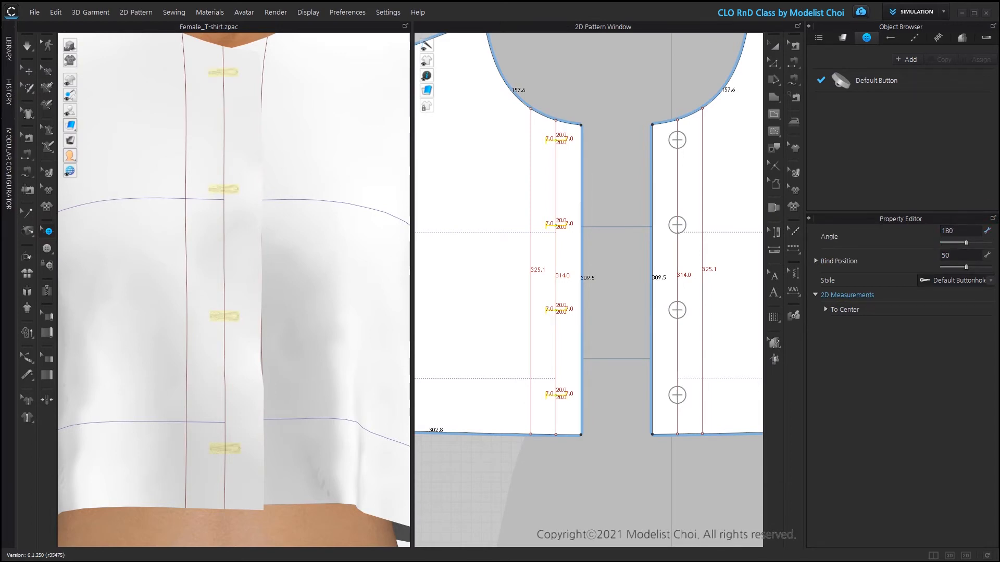
# Step: Open the bind position value of the four selected buttonholes for editing
pyautogui.scroll(4, 558, 134)
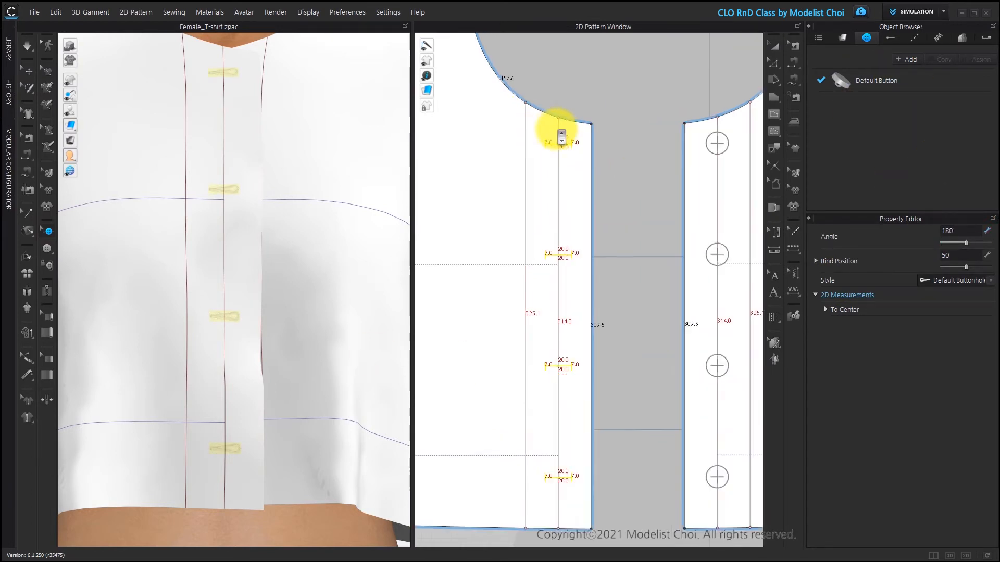
pyautogui.scroll(3, 235, 195)
pyautogui.scroll(5, 246, 283)
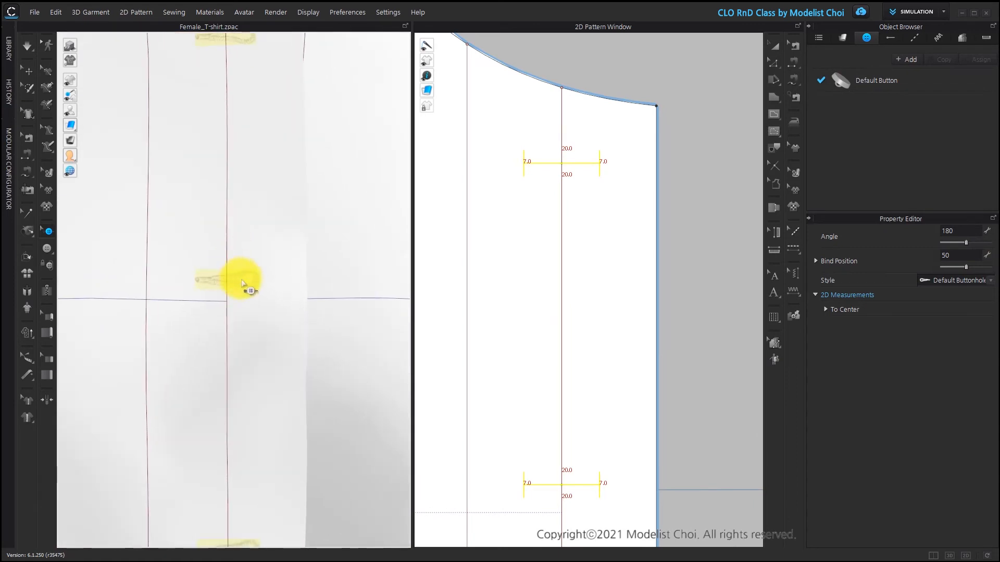
pyautogui.scroll(4, 554, 159)
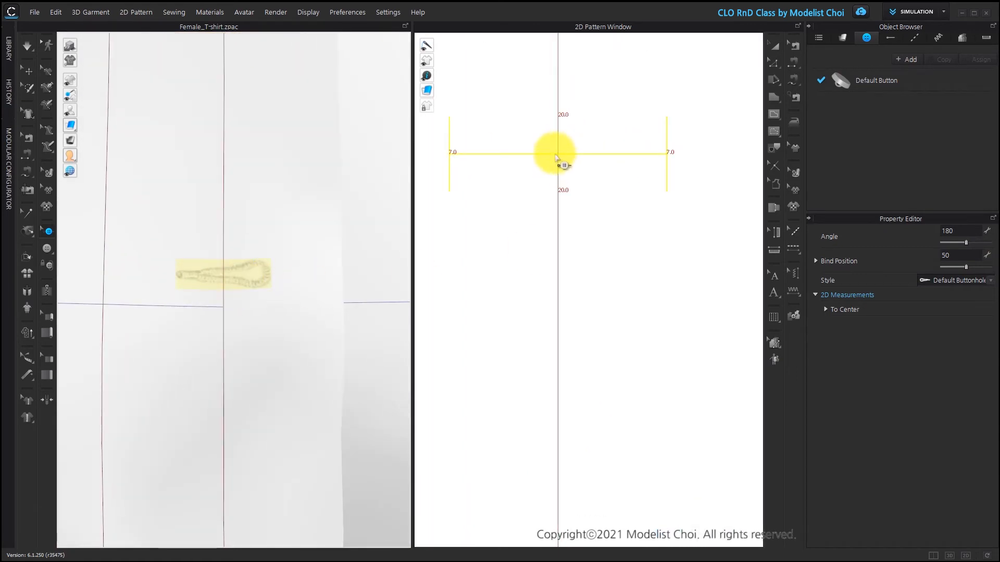
pyautogui.doubleClick(960, 255)
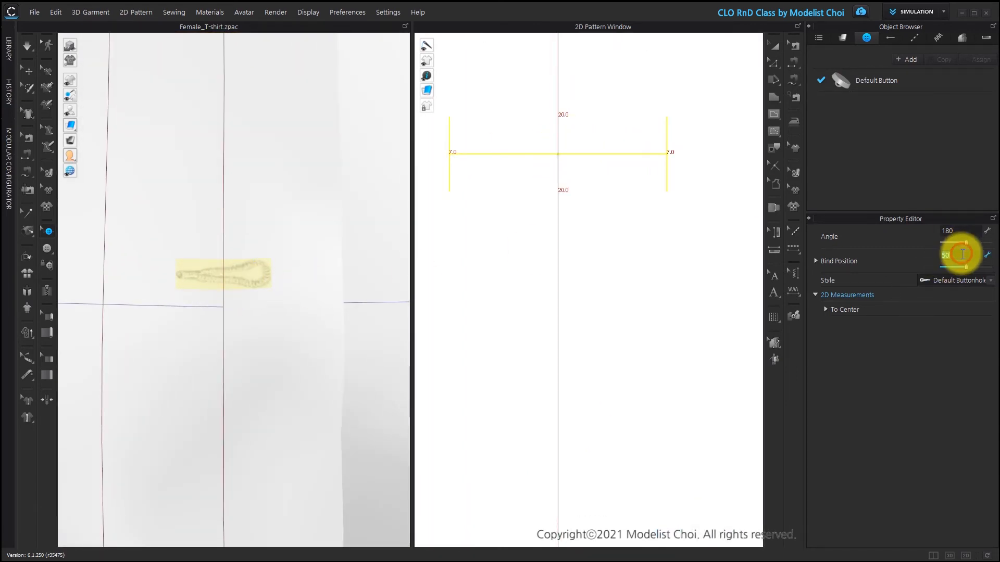
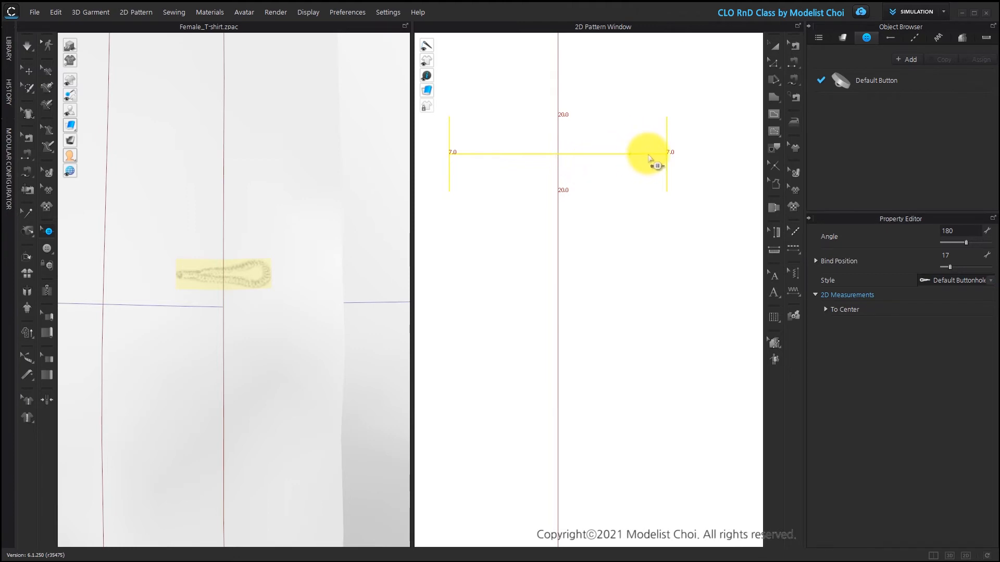
# Step: Shift the four buttonholes inward so their outer ends sit just past the button placement line on the front panel
pyautogui.moveTo(650, 159); pyautogui.dragTo(491, 170)
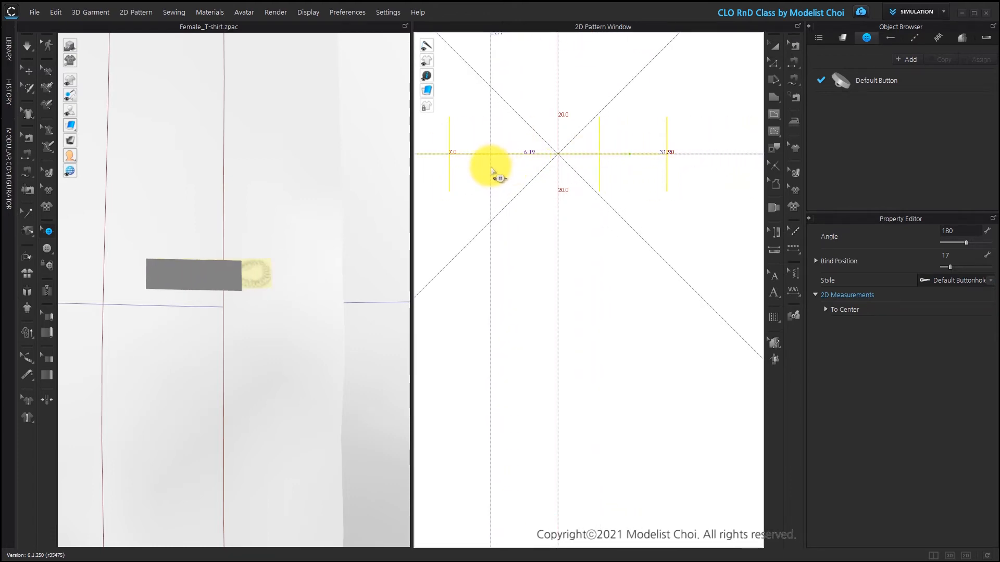
pyautogui.moveTo(491, 169); pyautogui.dragTo(488, 167)
pyautogui.scroll(-5, 598, 152)
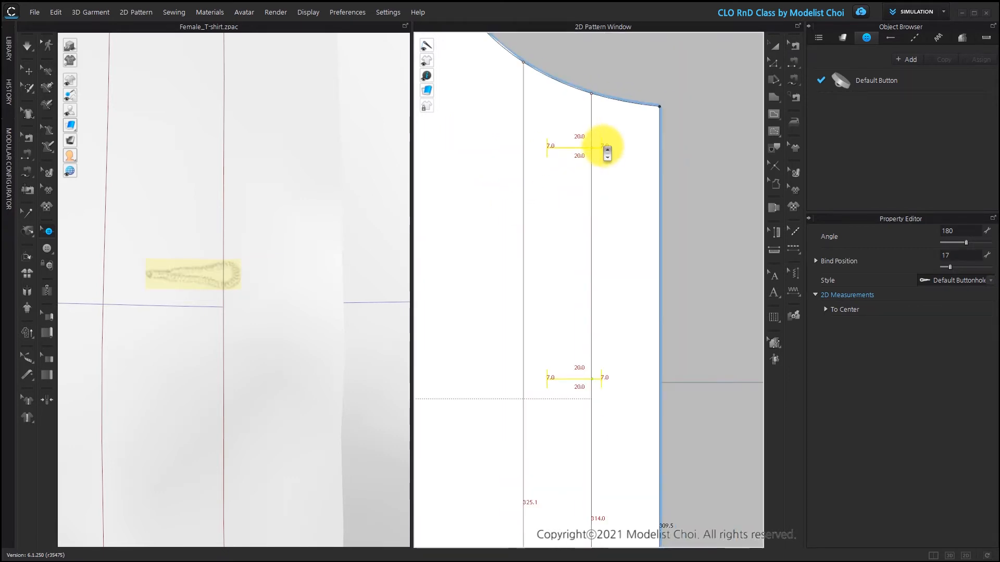
pyautogui.moveTo(641, 99); pyautogui.dragTo(560, 452)
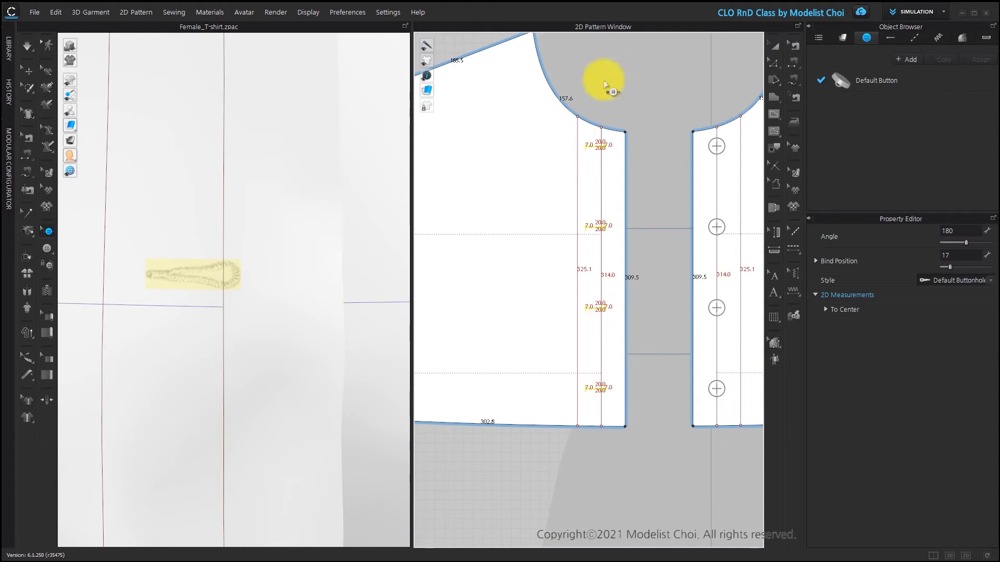
pyautogui.scroll(5, 599, 139)
pyautogui.scroll(5, 604, 150)
pyautogui.moveTo(670, 244); pyautogui.dragTo(518, 245)
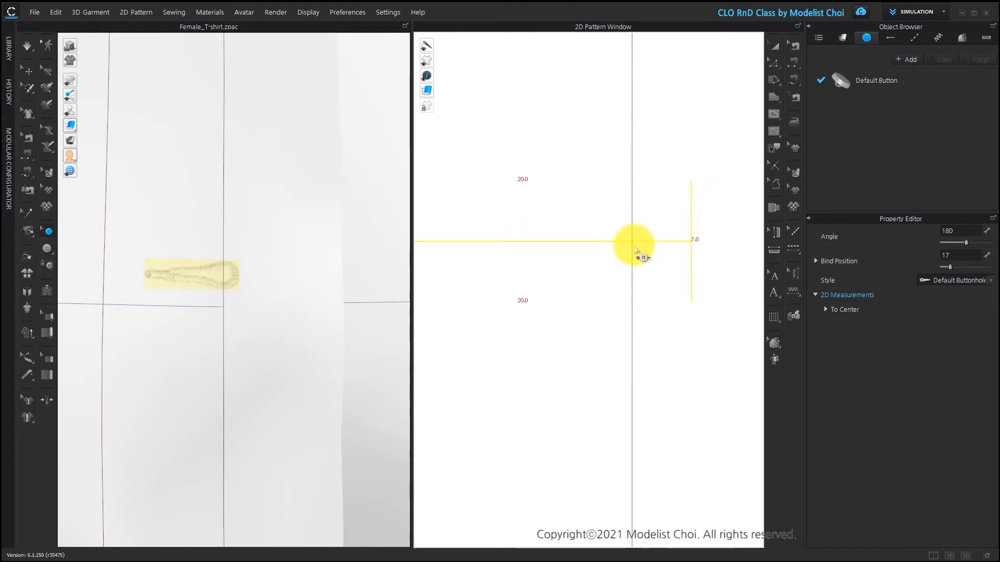
pyautogui.scroll(-8, 646, 243)
pyautogui.moveTo(647, 241); pyautogui.dragTo(609, 152, button='middle')
pyautogui.scroll(-6, 610, 152)
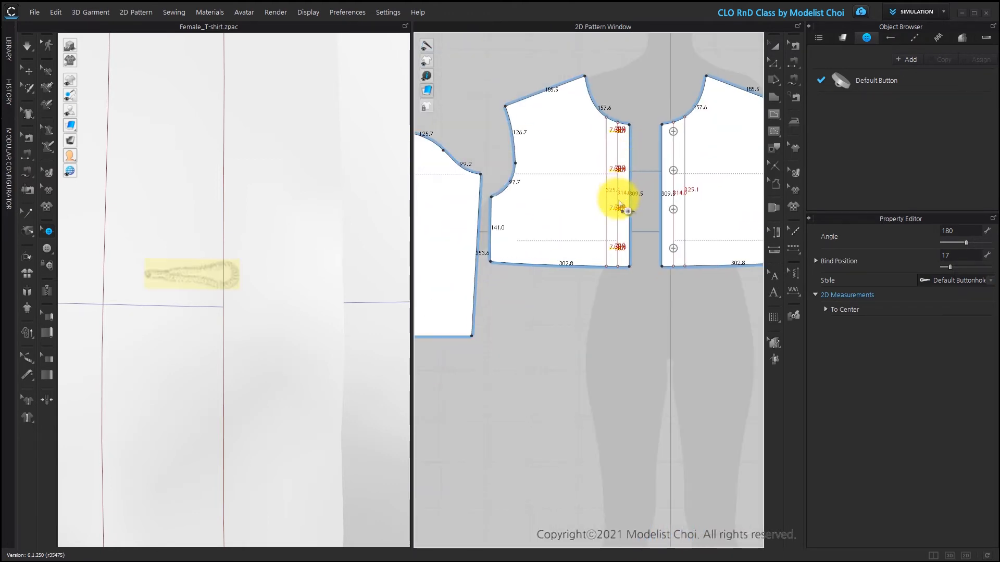
# Step: Fasten each of the four buttons on one front panel to its matching buttonhole on the opposite front
pyautogui.click(48, 266)
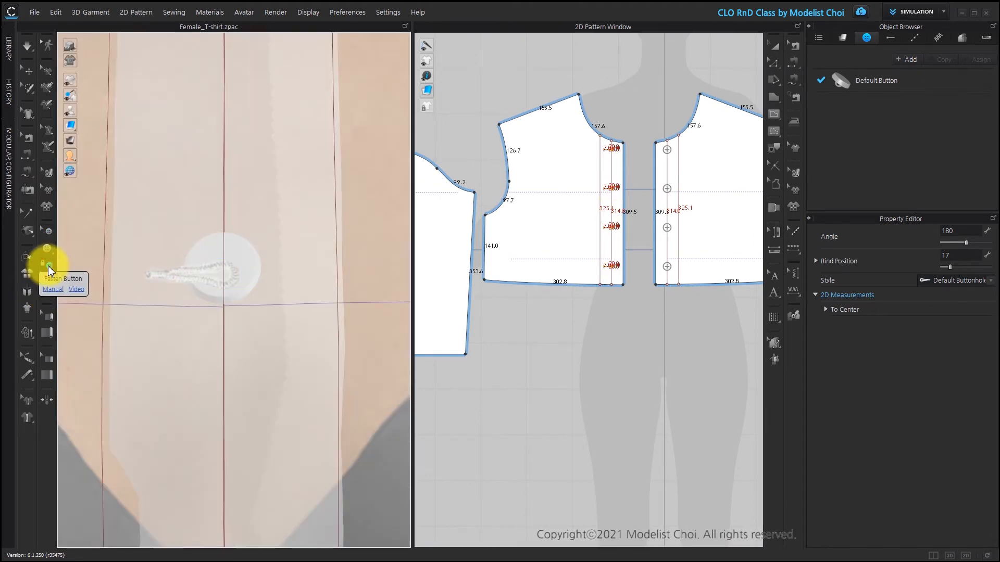
pyautogui.click(667, 150)
pyautogui.click(609, 148)
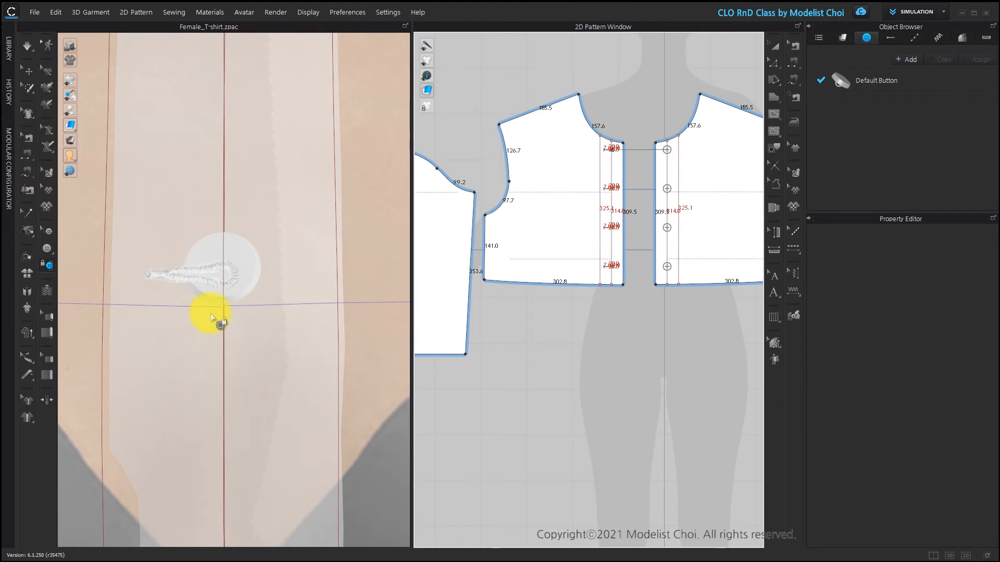
pyautogui.scroll(-4, 323, 275)
pyautogui.scroll(-2, 325, 276)
pyautogui.click(667, 189)
pyautogui.click(608, 187)
pyautogui.click(667, 227)
pyautogui.click(612, 230)
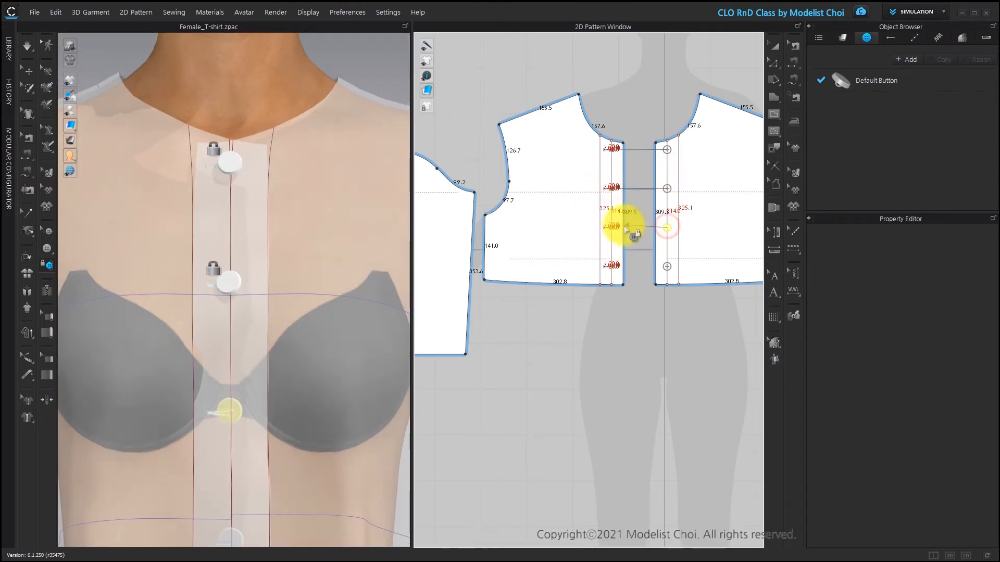
pyautogui.scroll(-2, 279, 360)
pyautogui.click(667, 267)
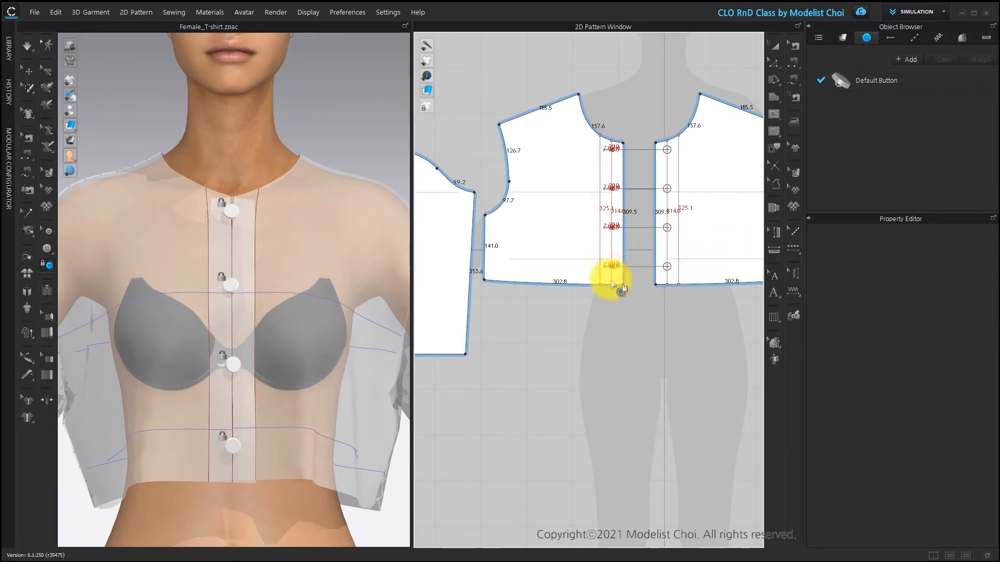
# Step: Simulate the garment and pull the upper corner of the buttonhole placket flat over the opposite front, leaving the simulation stopped
pyautogui.click(27, 70)
pyautogui.moveTo(328, 385); pyautogui.dragTo(174, 353, button='right')
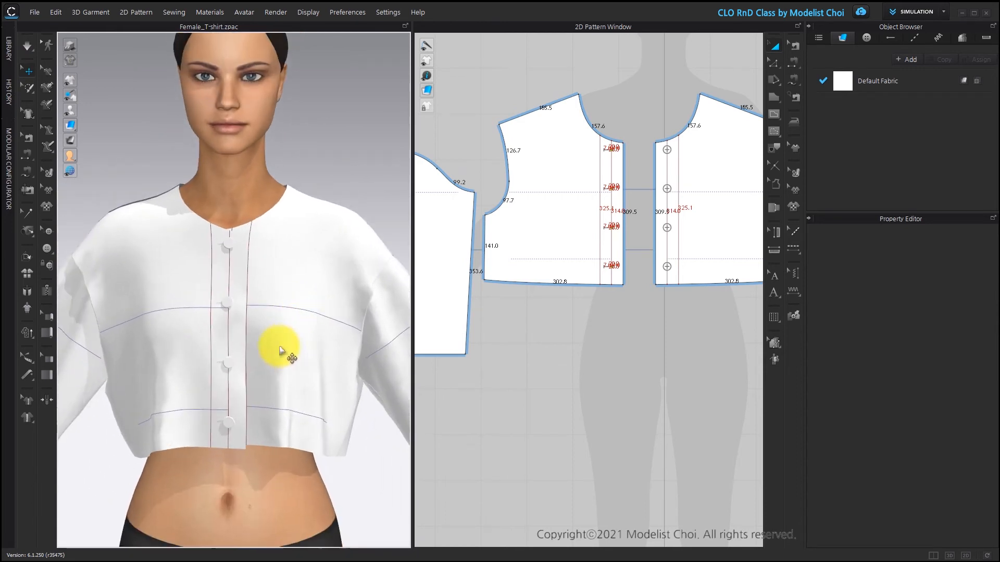
pyautogui.scroll(2, 280, 347)
pyautogui.press('space')
pyautogui.moveTo(267, 305); pyautogui.dragTo(208, 317, button='right')
pyautogui.click(206, 315)
pyautogui.click(217, 308)
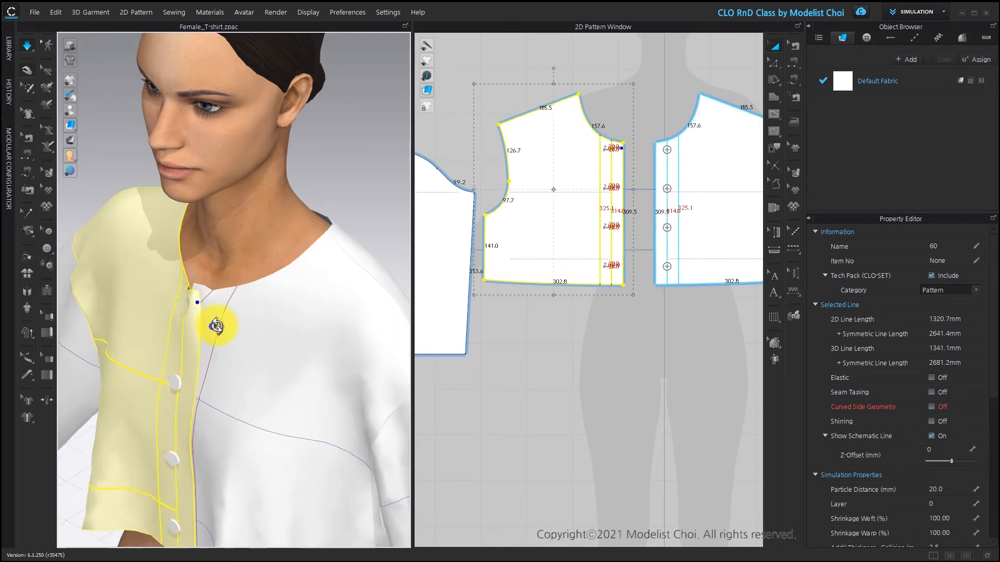
pyautogui.moveTo(216, 326); pyautogui.dragTo(286, 319, button='right')
pyautogui.scroll(4, 201, 335)
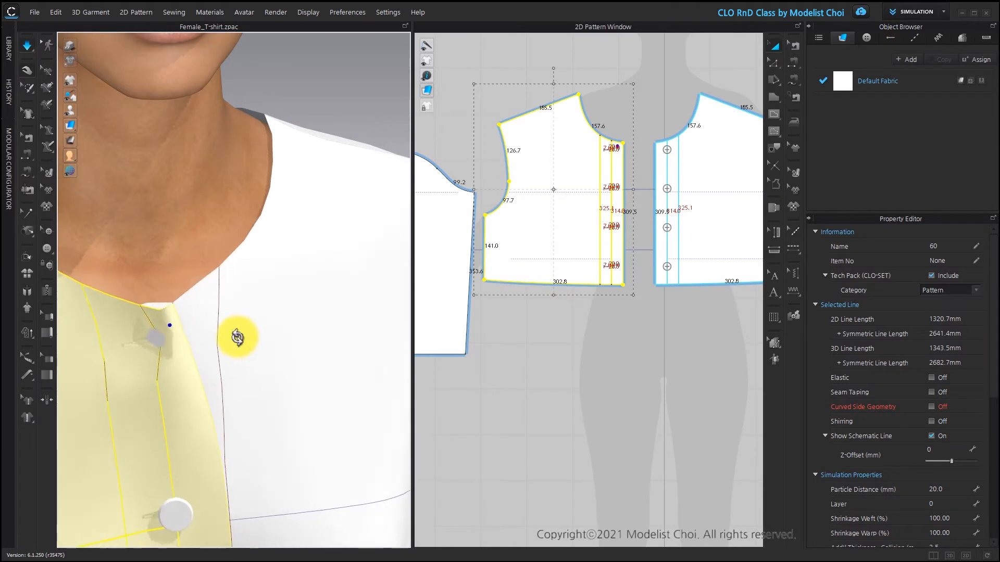
pyautogui.moveTo(238, 337); pyautogui.dragTo(216, 370, button='right')
pyautogui.moveTo(171, 318); pyautogui.dragTo(208, 308)
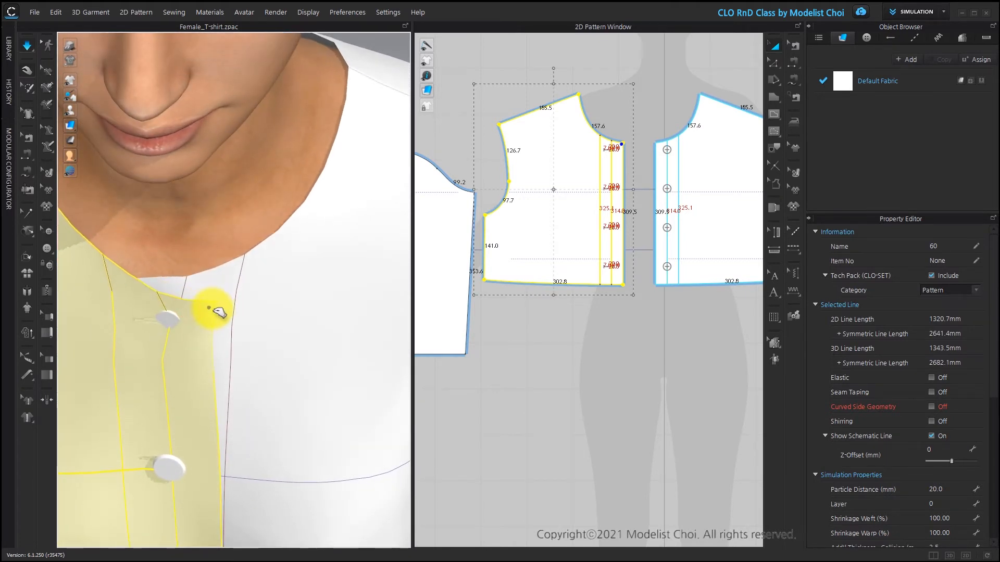
pyautogui.press('space')
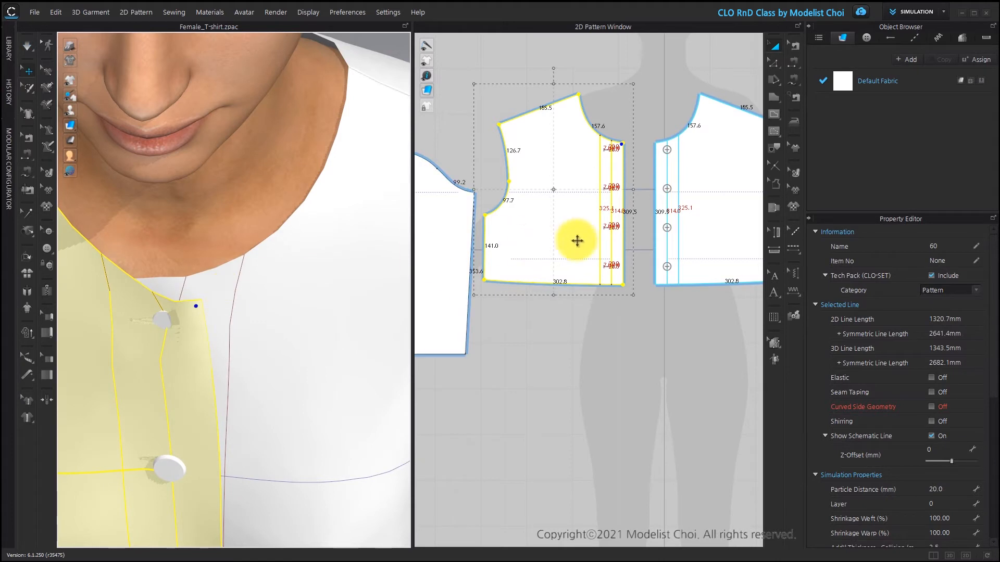
# Step: Sew each front panel's center edge to the inner placket line of the opposite front and simulate the garment
pyautogui.click(794, 81)
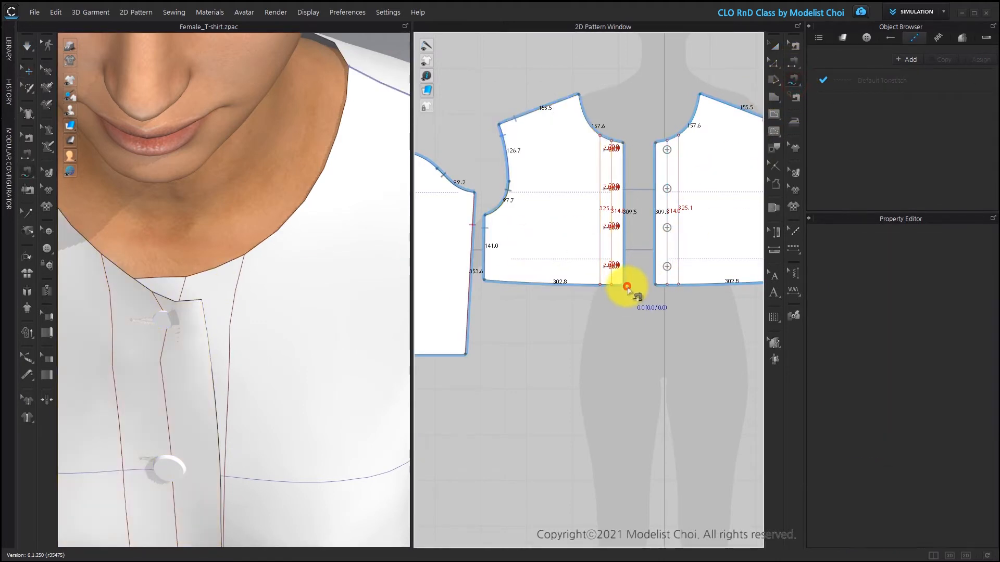
pyautogui.click(621, 166)
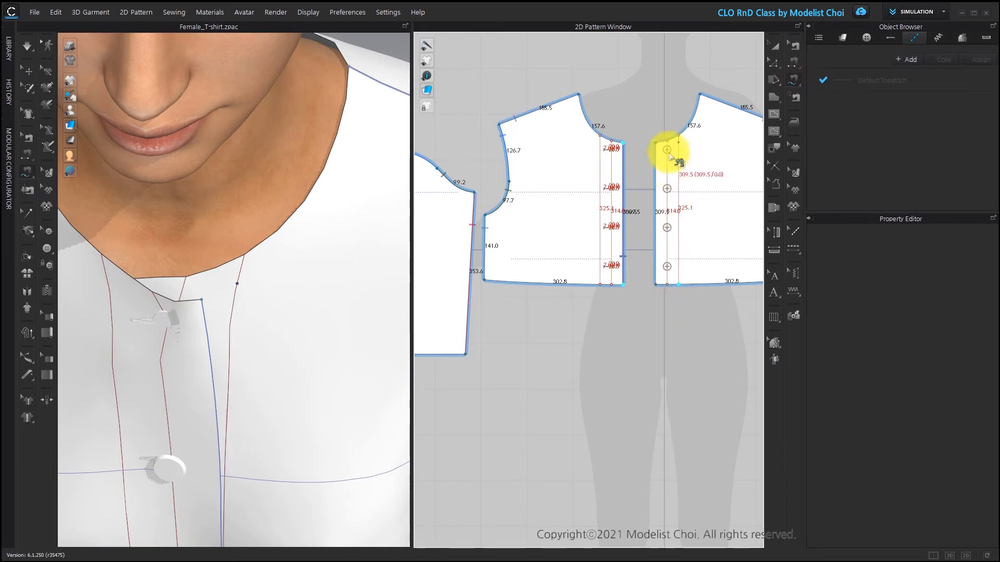
pyautogui.scroll(2, 680, 141)
pyautogui.click(680, 140)
pyautogui.press('space')
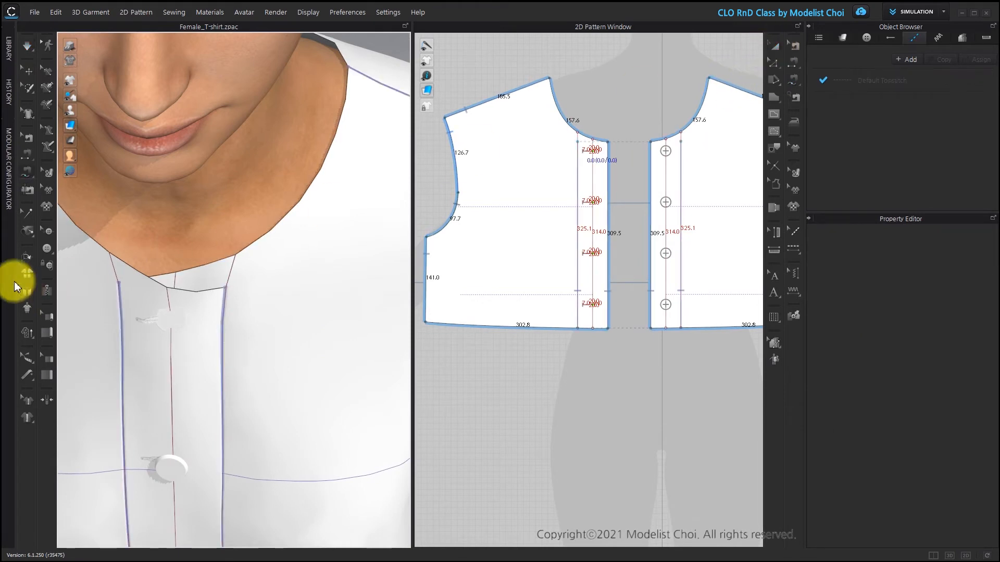
# Step: Adjust the top button in 3D and pull at the button and both front panels during simulation to settle the placket
pyautogui.click(46, 232)
pyautogui.click(176, 317)
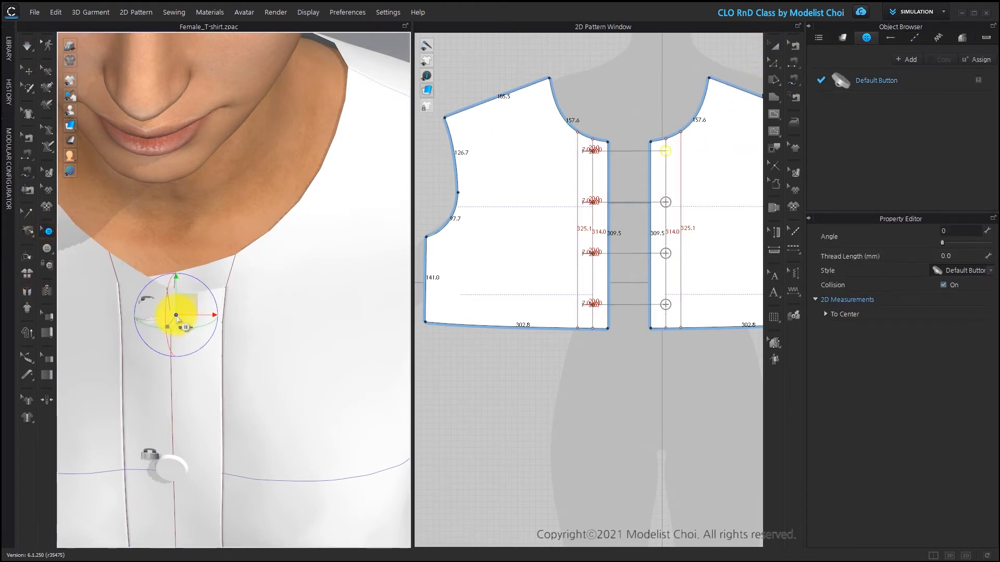
pyautogui.rightClick(178, 316)
pyautogui.click(207, 323)
pyautogui.press('q')
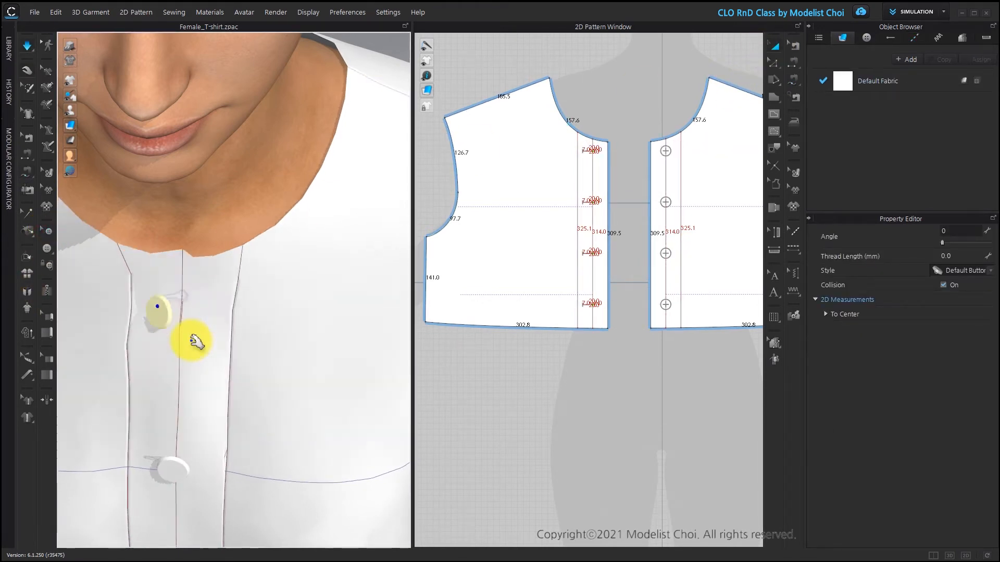
pyautogui.scroll(-10, 217, 325)
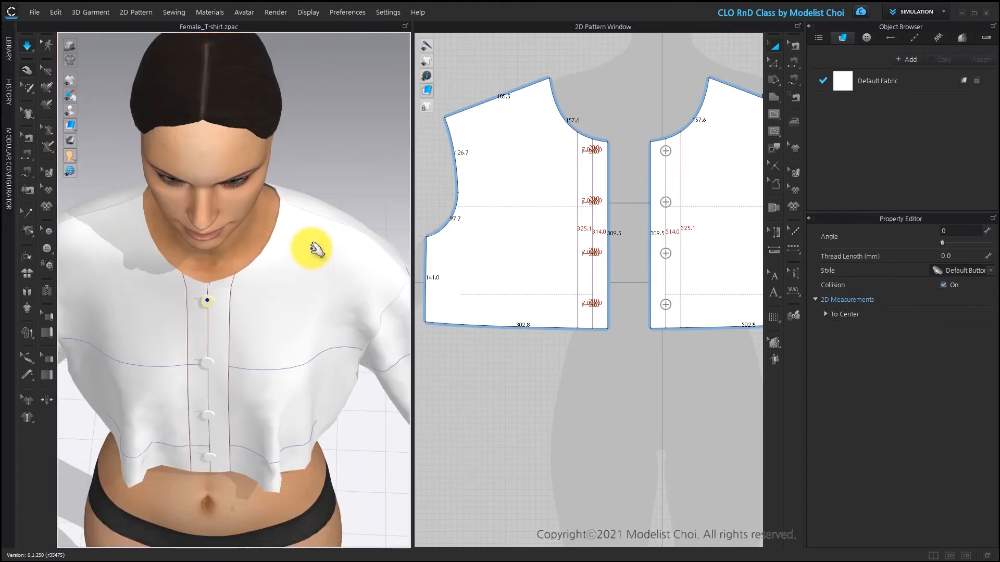
pyautogui.click(307, 248)
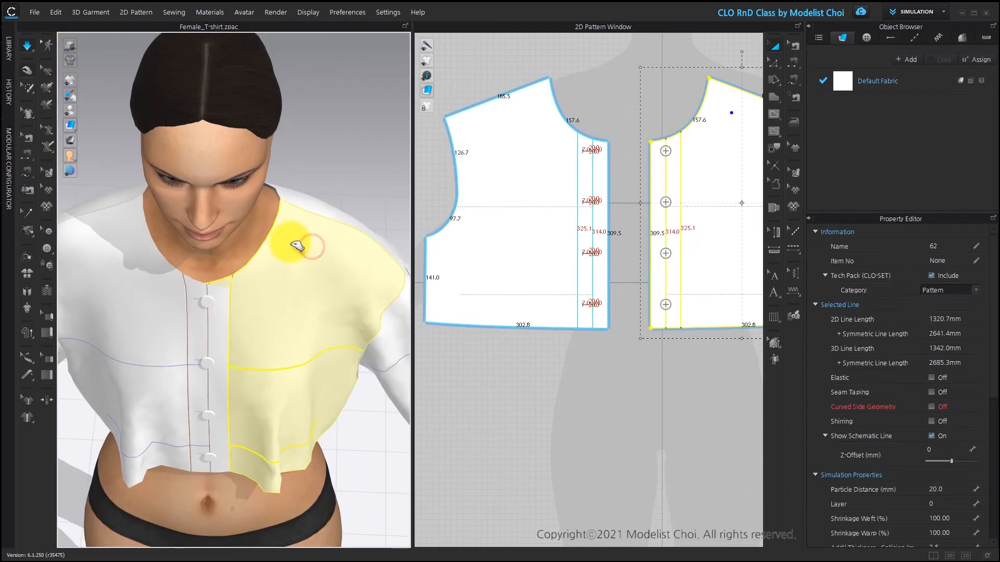
pyautogui.click(99, 219)
pyautogui.hotkey('shift', 'b')
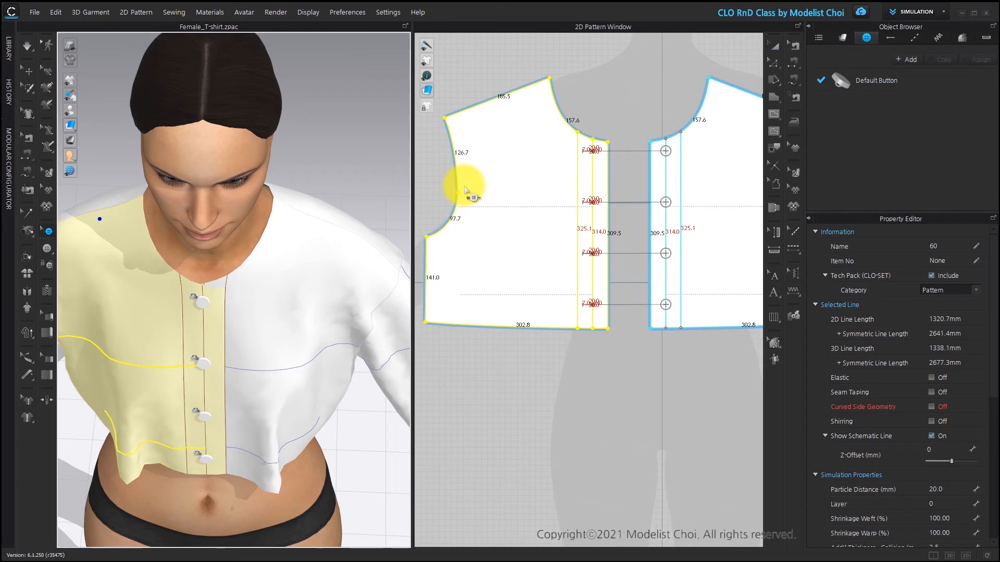
# Step: Select the placket seam to examine its sewing line properties, and return to the front view of the garment
pyautogui.click(793, 46)
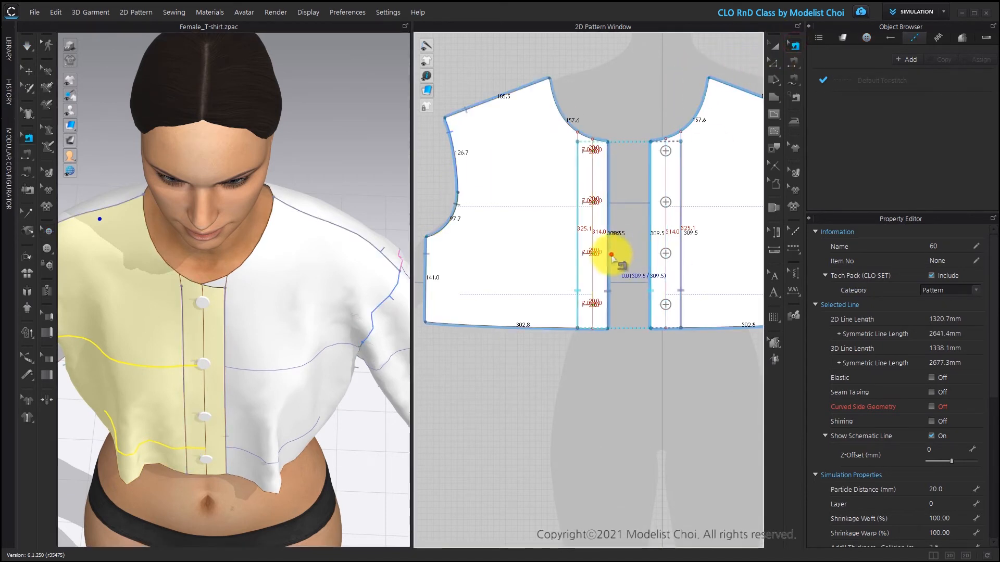
pyautogui.click(610, 257)
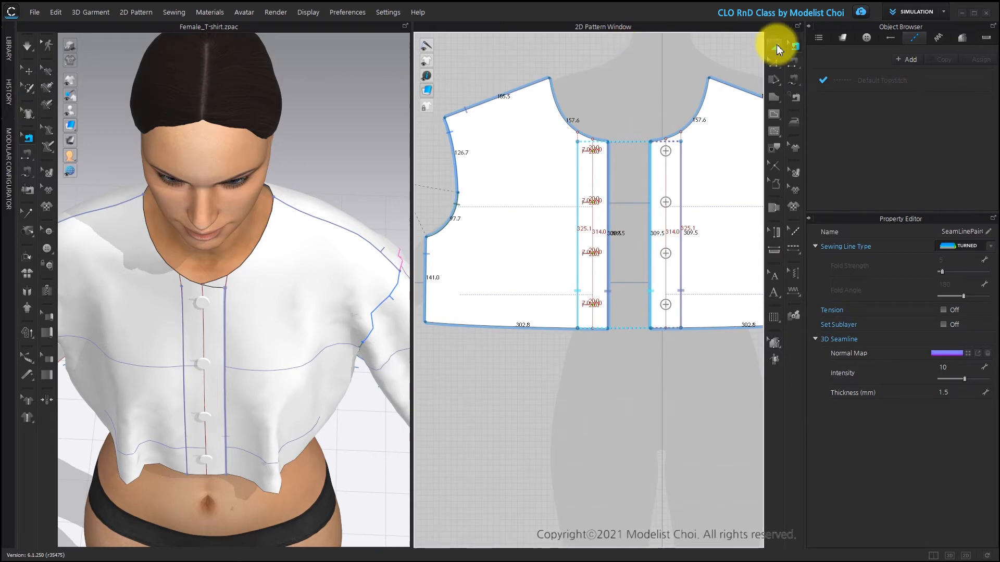
pyautogui.click(774, 45)
pyautogui.press('2')
pyautogui.scroll(5, 289, 213)
pyautogui.moveTo(294, 237); pyautogui.dragTo(296, 372, button='middle')
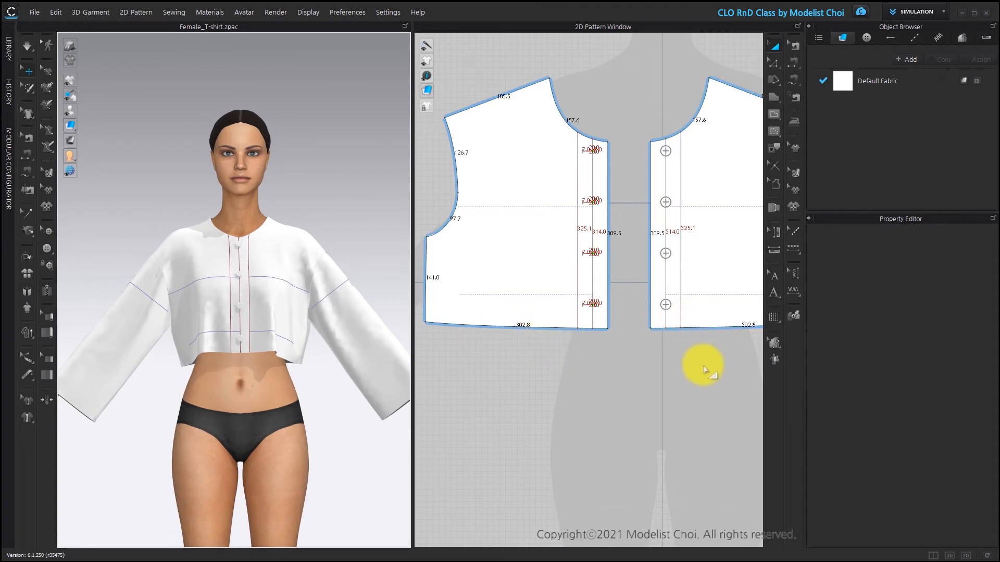
# Step: Create a rectangle pattern 277 mm wide and 40 mm high beneath the back panel's hem
pyautogui.moveTo(676, 329); pyautogui.dragTo(580, 325, button='right')
pyautogui.scroll(-3, 578, 326)
pyautogui.scroll(6, 636, 279)
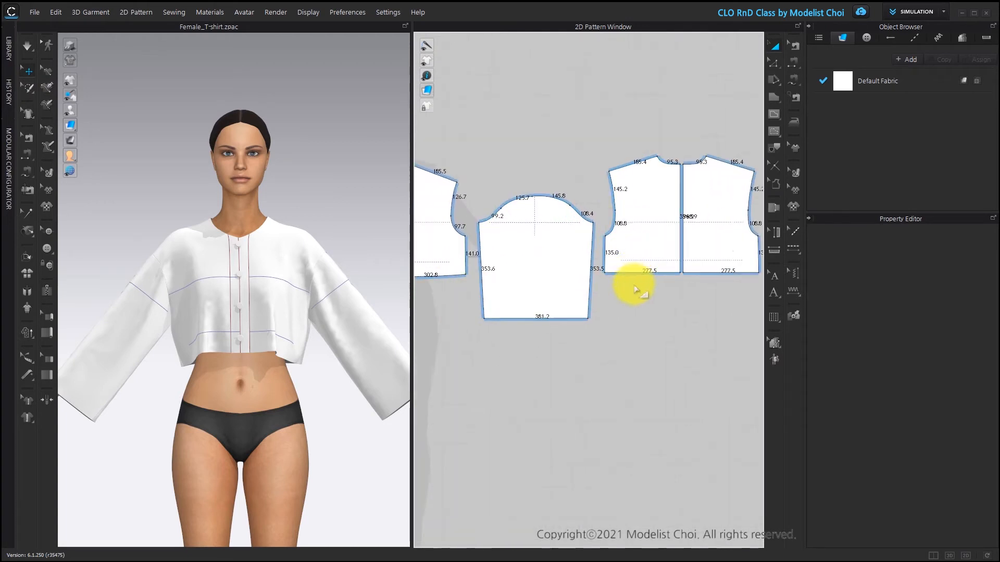
pyautogui.click(774, 63)
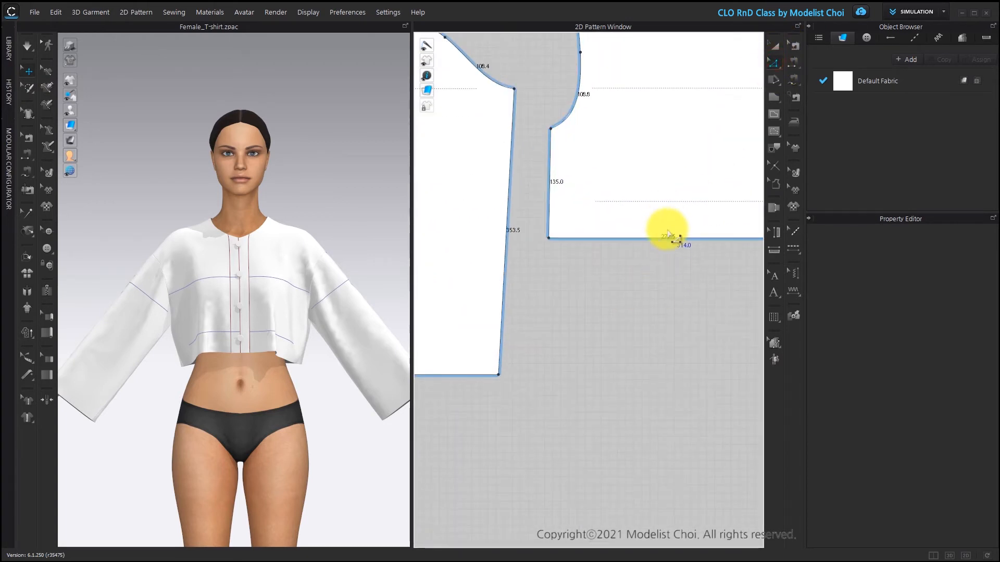
pyautogui.click(774, 97)
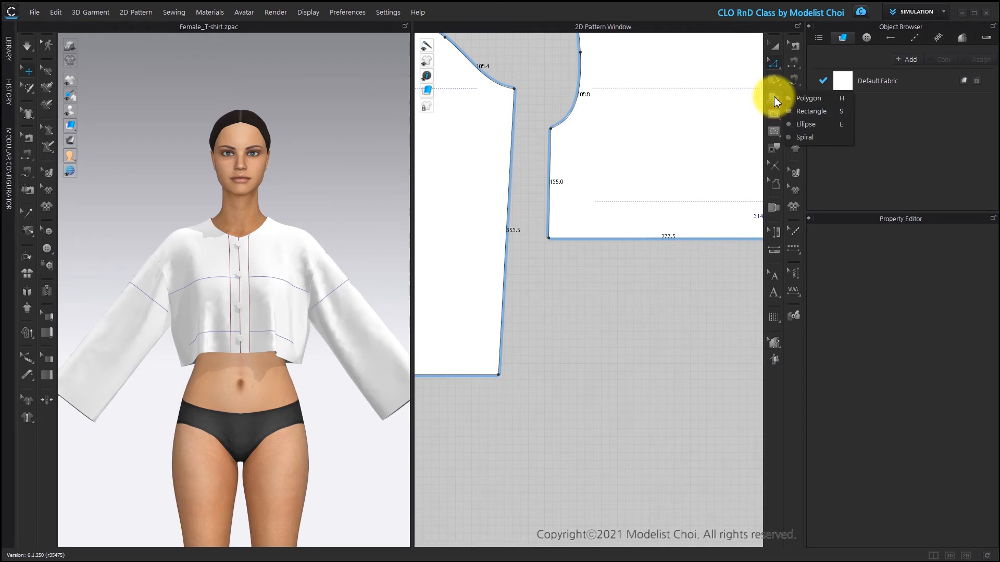
pyautogui.click(807, 112)
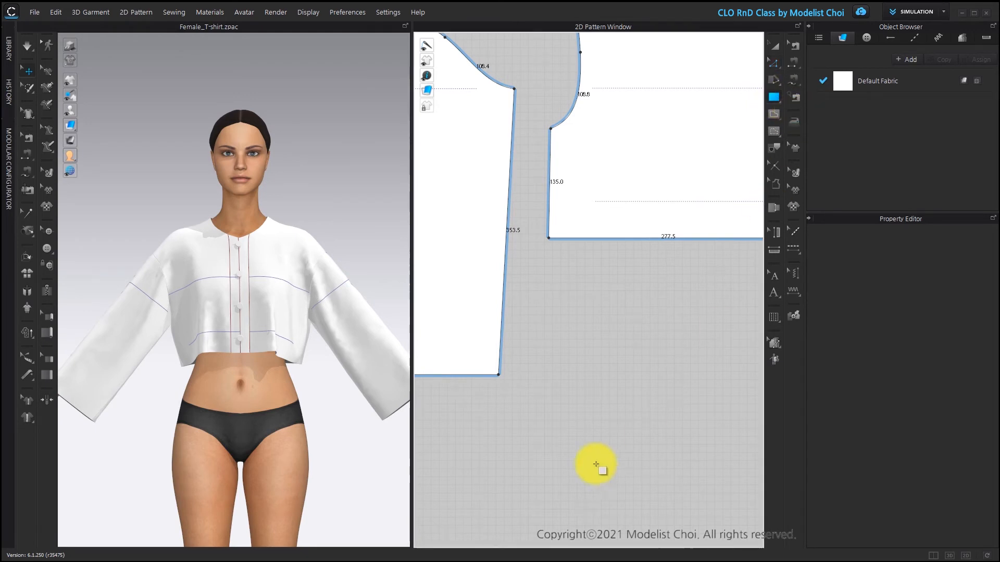
pyautogui.click(544, 327)
pyautogui.write('277')
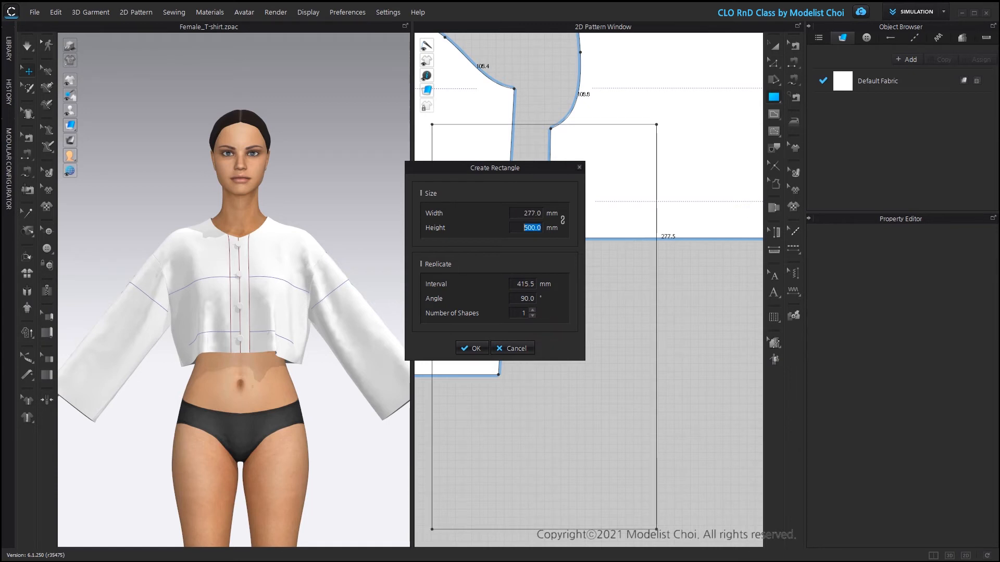
pyautogui.write('40')
pyautogui.press('Return')
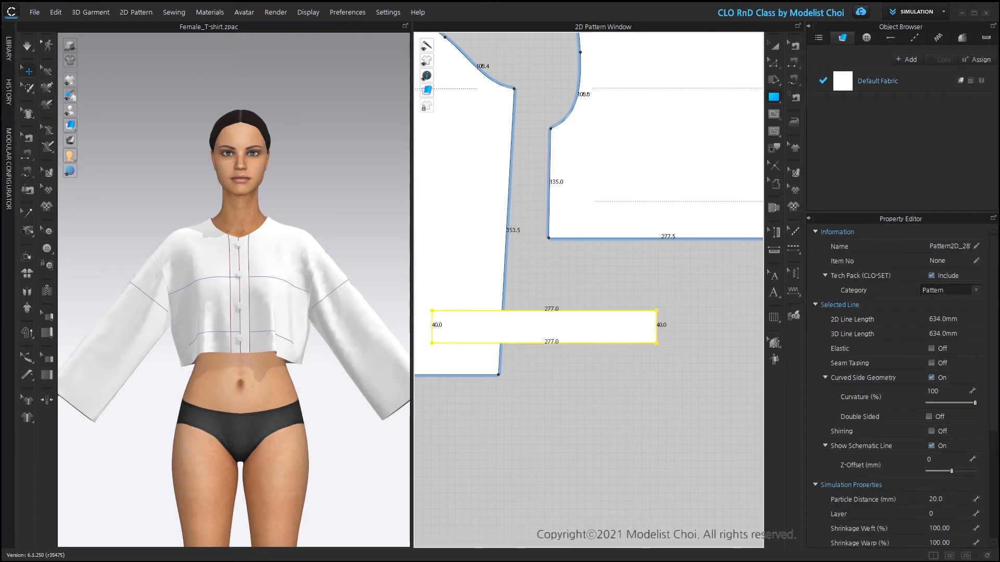
# Step: Move the new 277 mm hem band to a position below the back panel
pyautogui.click(775, 46)
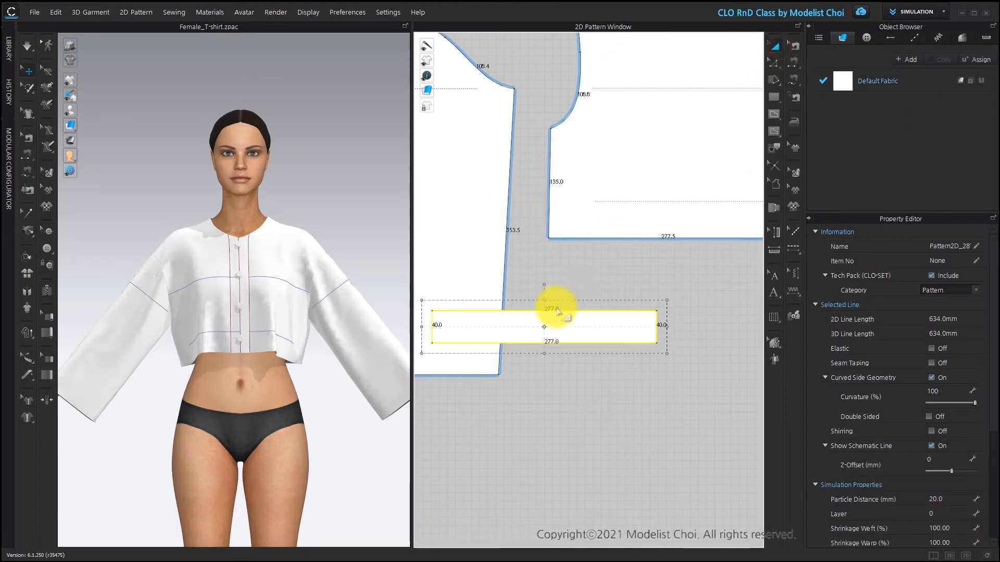
pyautogui.scroll(-3, 545, 328)
pyautogui.scroll(-2, 547, 332)
pyautogui.moveTo(565, 326); pyautogui.dragTo(616, 307)
# Step: Create a rectangle pattern 302 mm wide and 40 mm high beneath the hem of the front panel that carries the buttons
pyautogui.scroll(-5, 618, 308)
pyautogui.moveTo(548, 331); pyautogui.dragTo(632, 303, button='middle')
pyautogui.scroll(6, 592, 276)
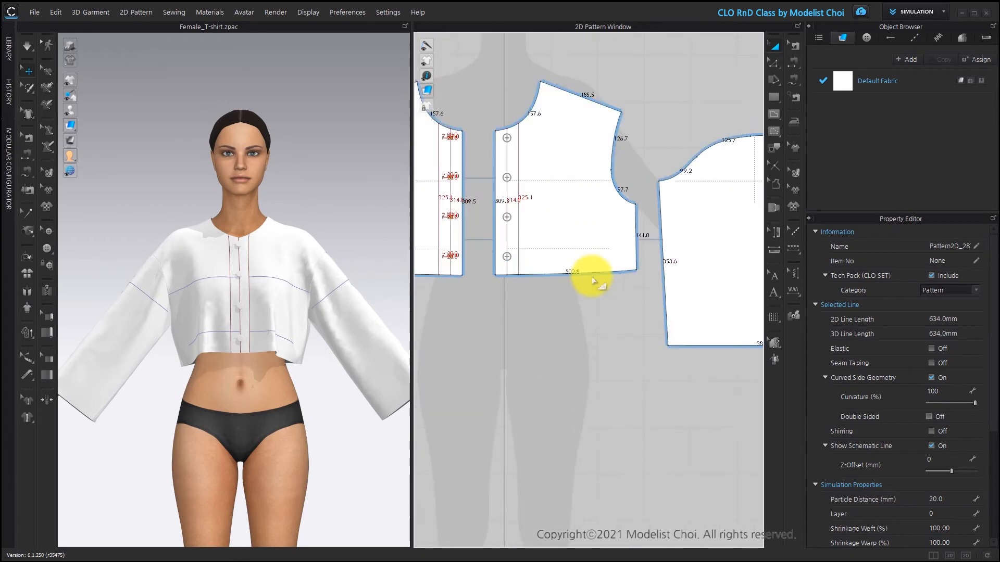
pyautogui.click(774, 97)
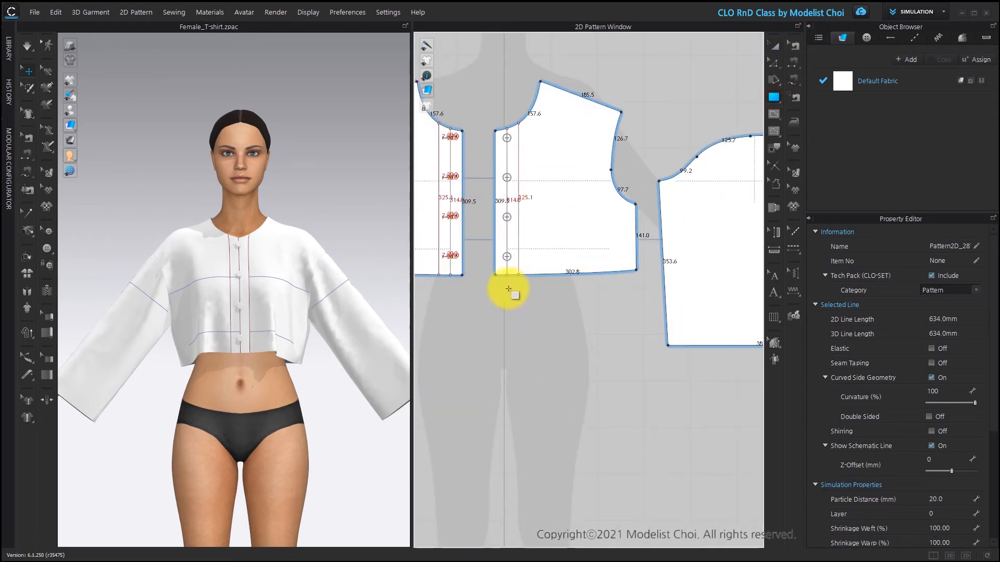
pyautogui.click(493, 289)
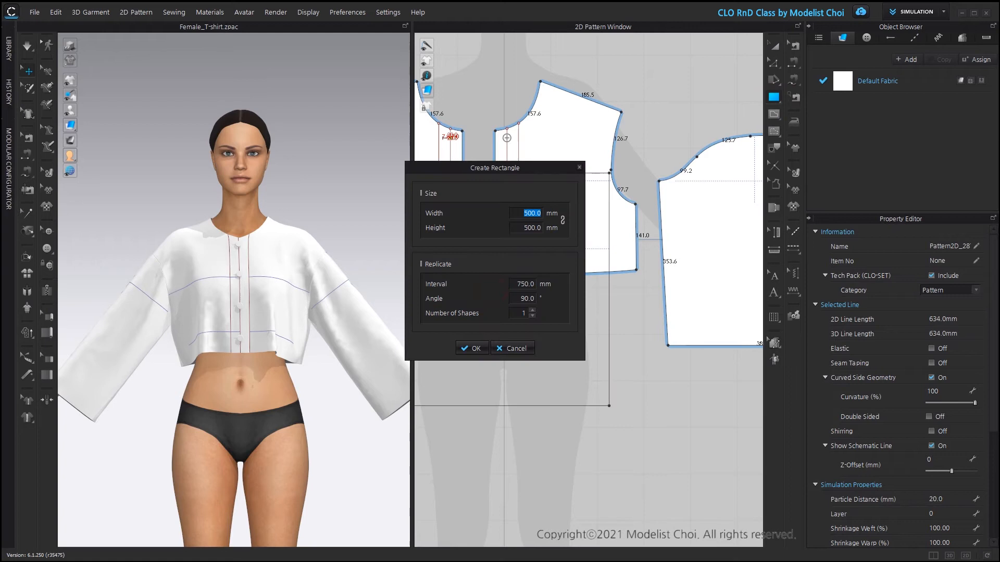
pyautogui.write('40')
pyautogui.press('Return')
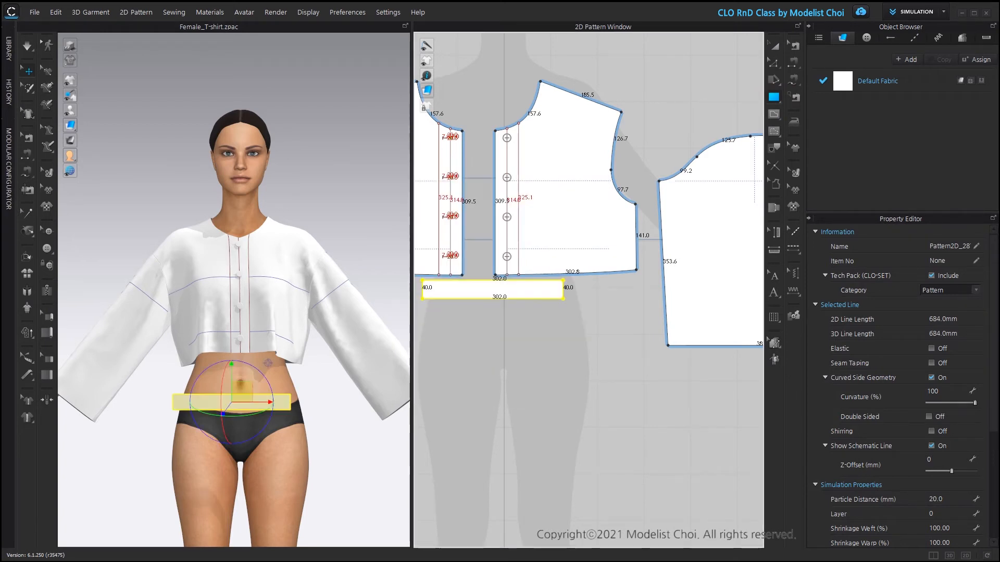
# Step: Move the new 302 mm hem band so it lines up directly below the button-side front panel
pyautogui.click(775, 45)
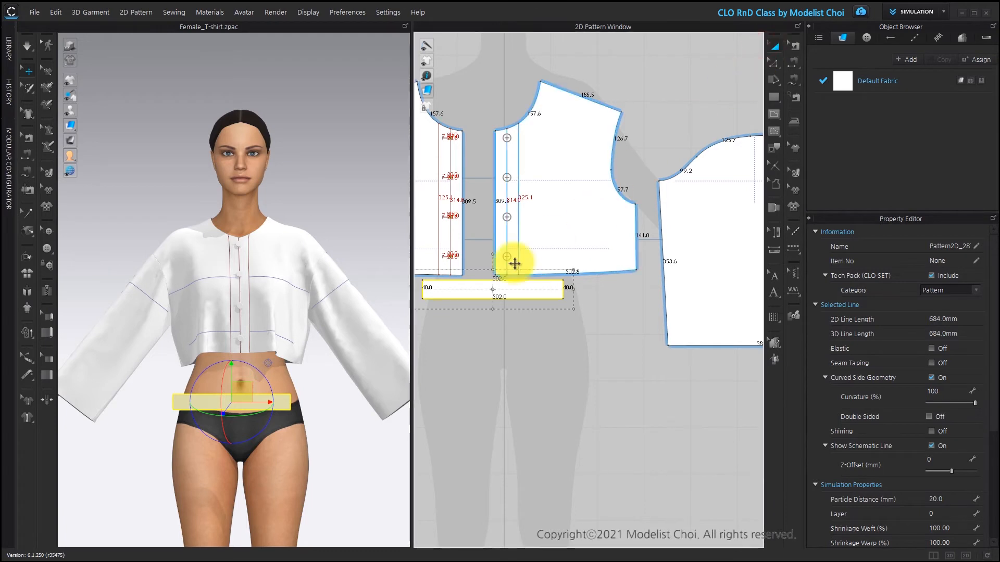
pyautogui.scroll(-2, 515, 283)
pyautogui.scroll(3, 515, 284)
pyautogui.moveTo(454, 293); pyautogui.dragTo(553, 306)
pyautogui.scroll(-3, 671, 299)
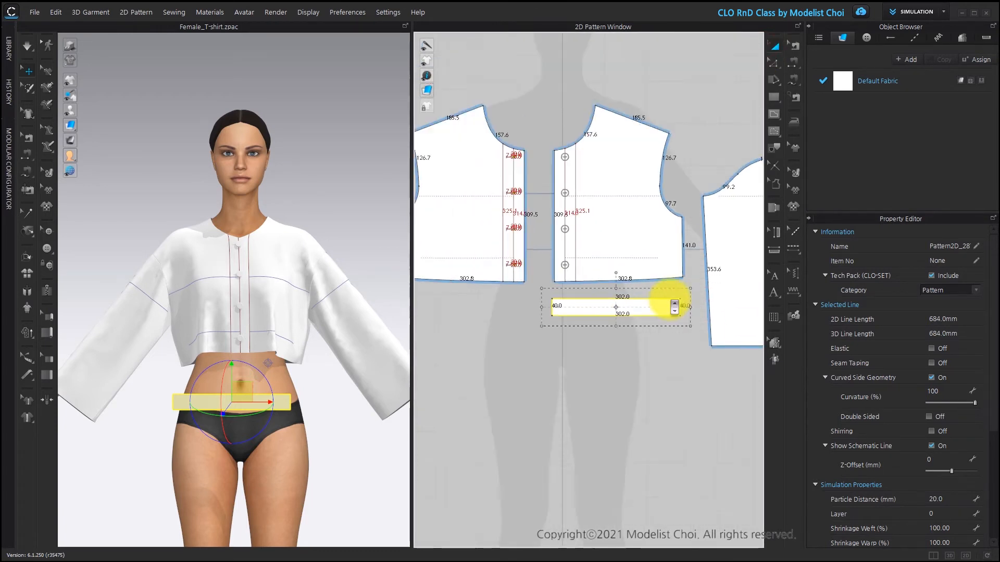
# Step: Clone the front hem band as a Symmetric Pattern (with Sewing) and place it below the opposite front panel
pyautogui.scroll(-1, 650, 307)
pyautogui.moveTo(649, 307); pyautogui.dragTo(655, 247, button='middle')
pyautogui.scroll(4, 621, 253)
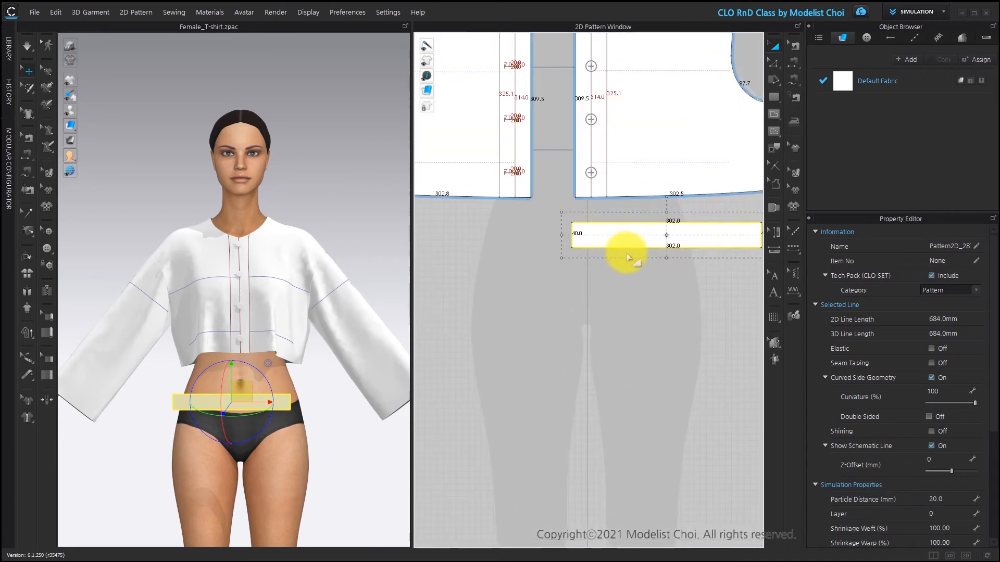
pyautogui.scroll(-2, 714, 237)
pyautogui.rightClick(715, 238)
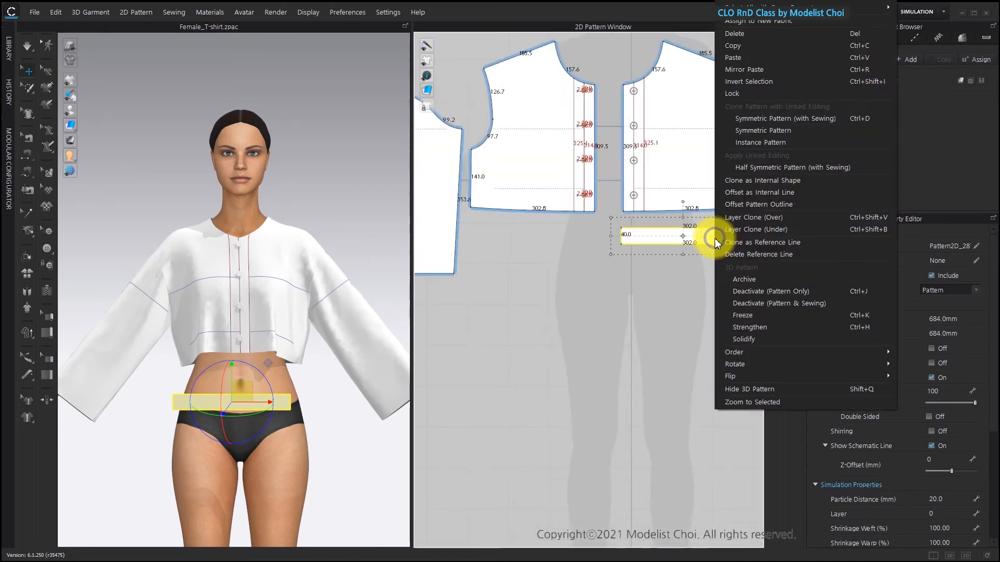
pyautogui.click(796, 121)
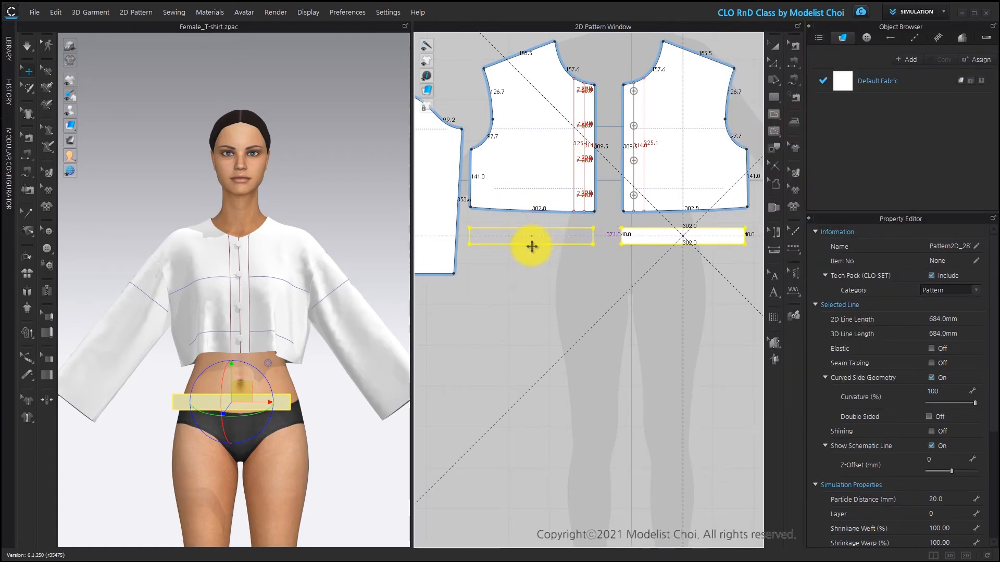
pyautogui.click(533, 248)
# Step: Clone the 277 mm back hem band as a Symmetric Pattern (with Sewing) and place it below the other back panel
pyautogui.scroll(-3, 558, 261)
pyautogui.scroll(6, 698, 248)
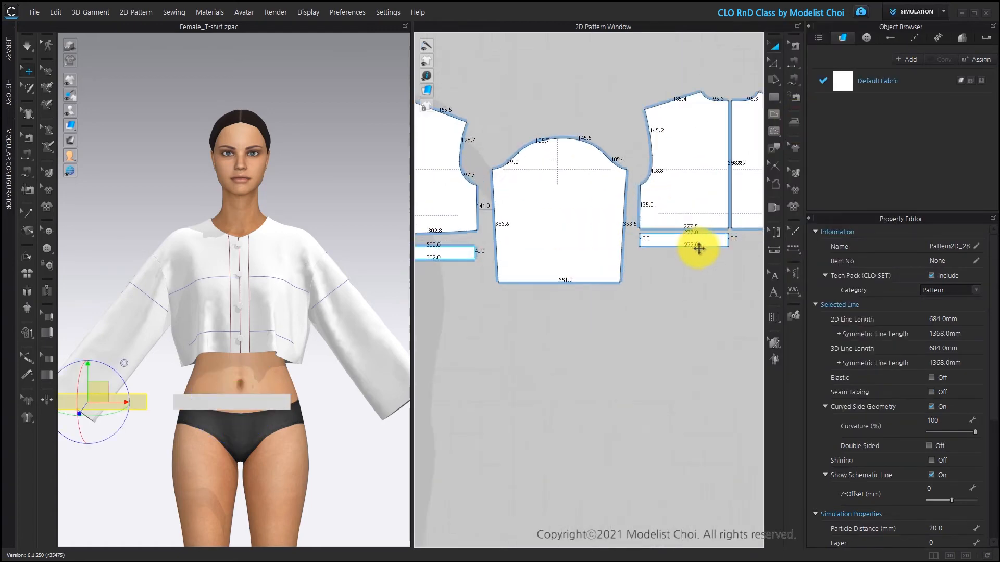
pyautogui.rightClick(689, 241)
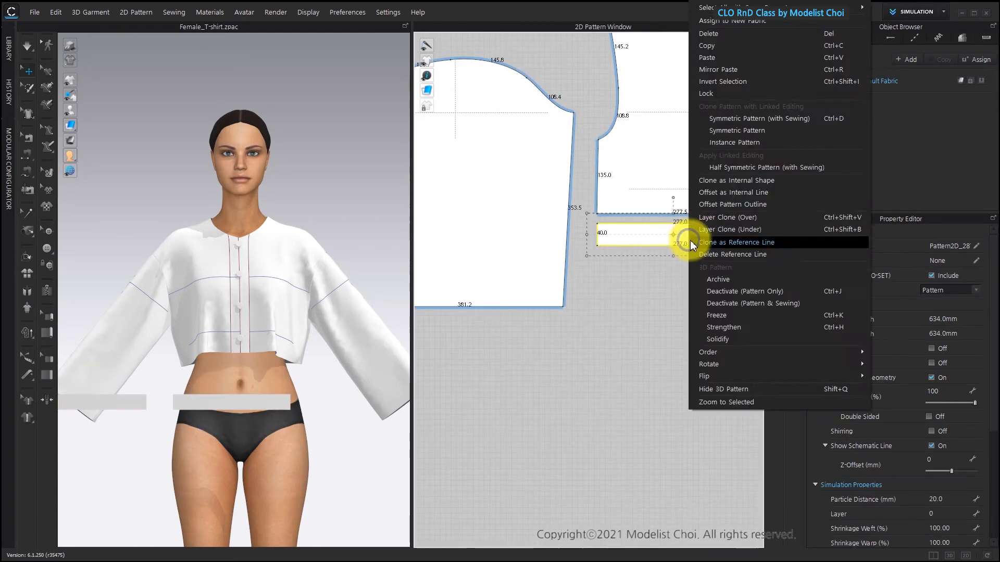
pyautogui.click(755, 118)
pyautogui.scroll(-3, 649, 268)
pyautogui.scroll(5, 698, 239)
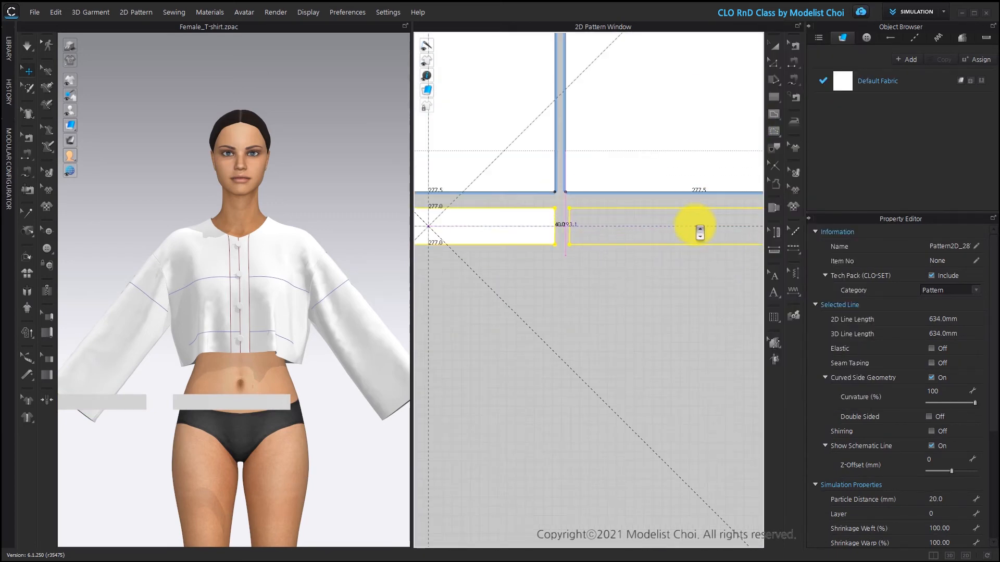
pyautogui.click(692, 228)
pyautogui.scroll(-3, 694, 257)
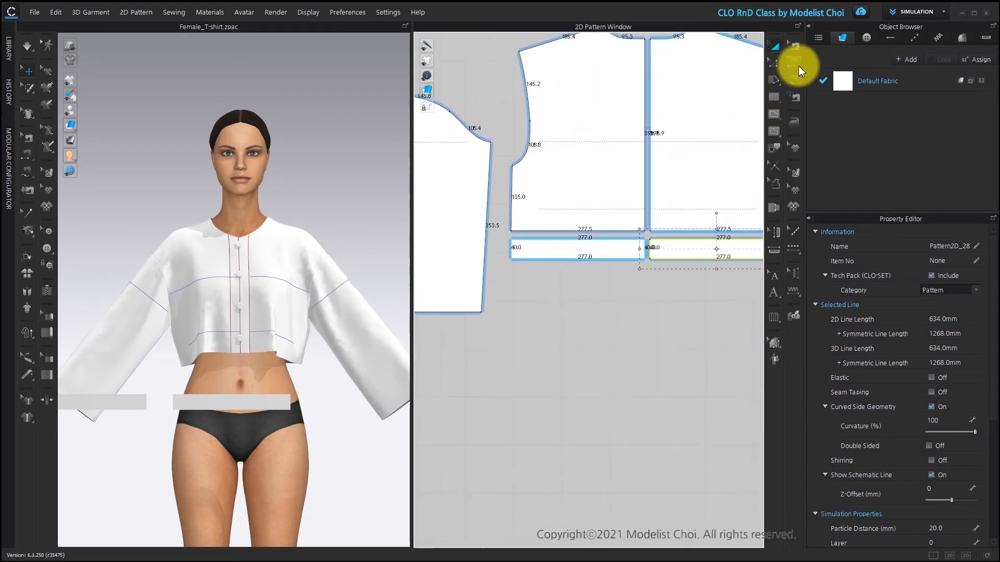
# Step: Sew the back panel's hem to the top edge of its band, and join the two back bands at the centre back
pyautogui.click(794, 62)
pyautogui.scroll(5, 638, 232)
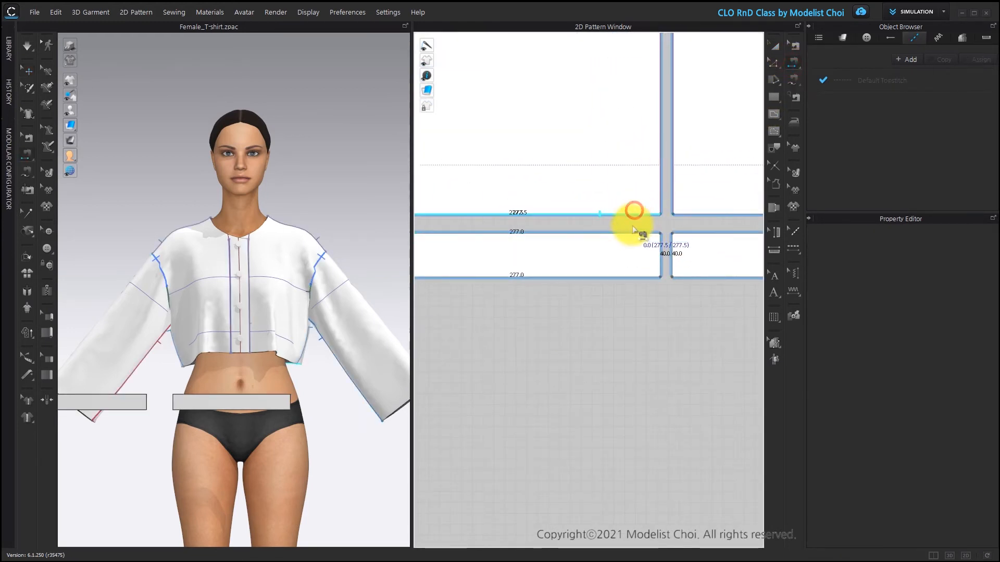
pyautogui.click(632, 231)
pyautogui.click(659, 239)
pyautogui.click(674, 240)
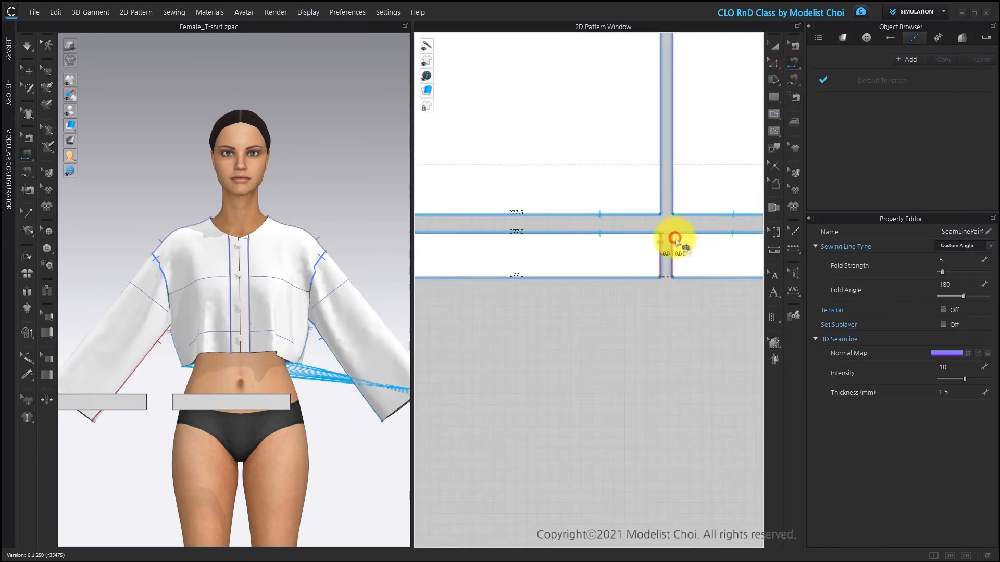
# Step: Sew the back hem band's side edge to the matching side edge of the front hem band
pyautogui.scroll(-5, 675, 240)
pyautogui.click(605, 243)
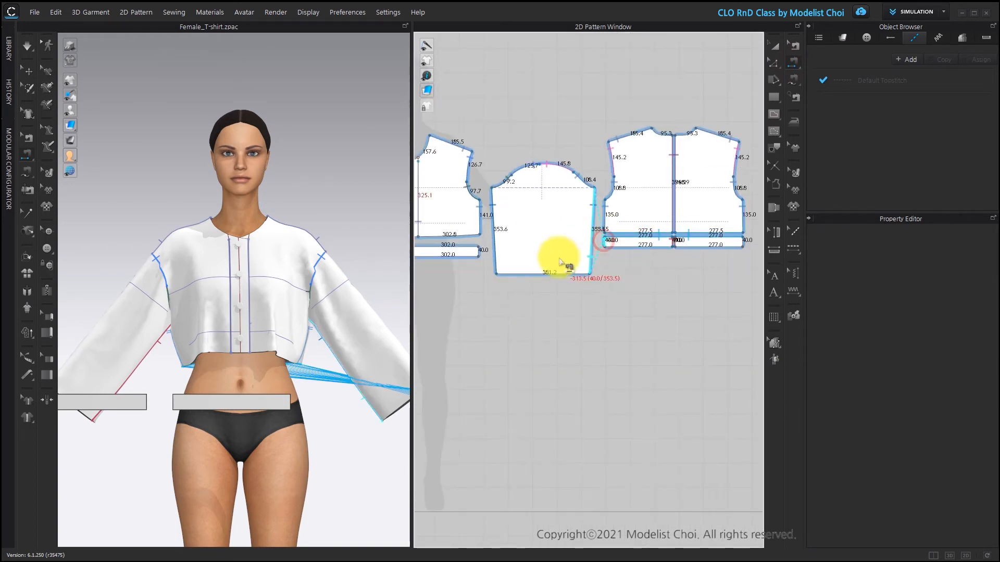
pyautogui.scroll(4, 464, 242)
pyautogui.click(468, 240)
# Step: Sew the button-side front panel's hem to the top edge of its hem band
pyautogui.scroll(-5, 484, 232)
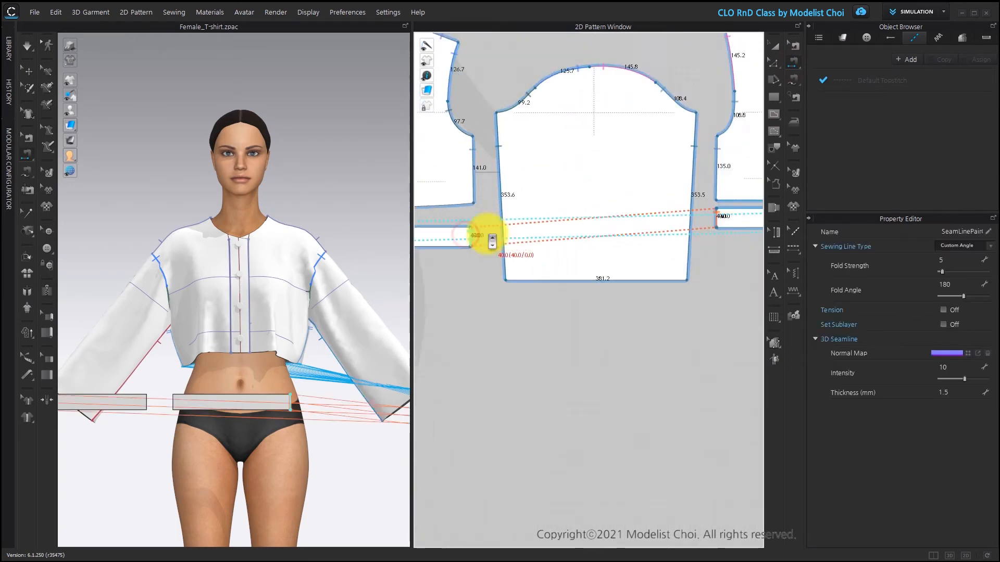
pyautogui.scroll(4, 513, 255)
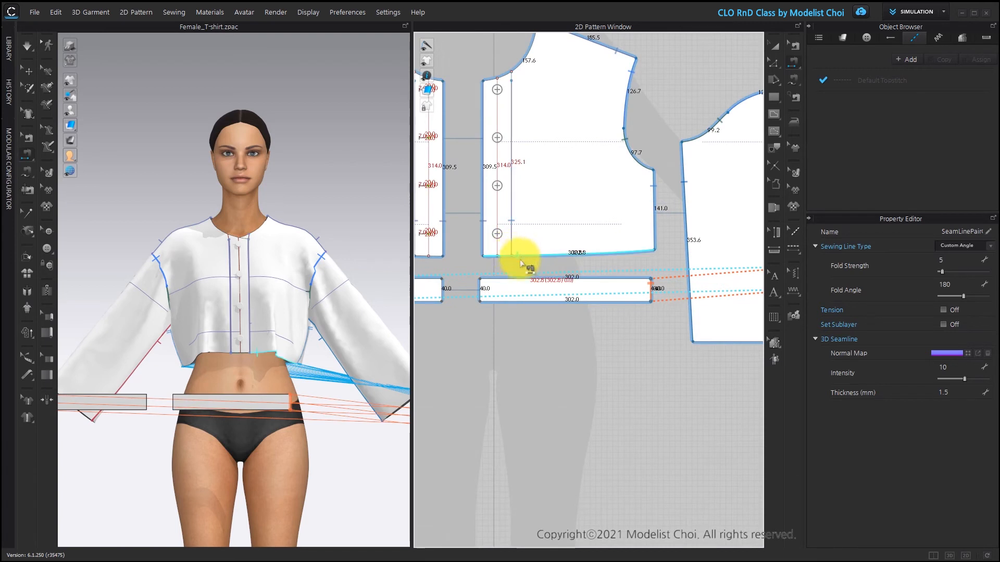
pyautogui.click(520, 256)
pyautogui.click(518, 280)
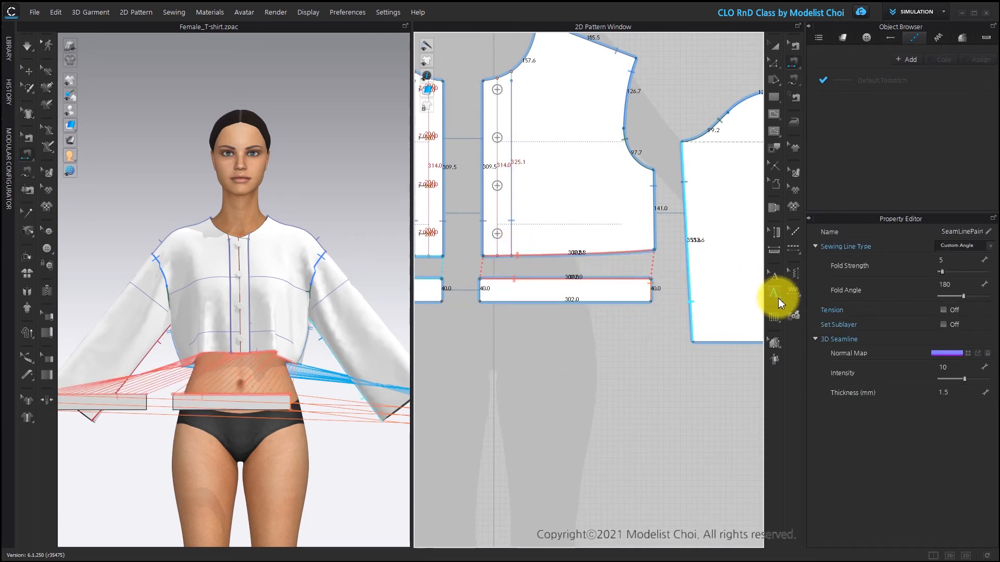
# Step: Offset the front hem band's centre-front edge as one internal line at a distance of 25 mm, with Extend on
pyautogui.click(774, 62)
pyautogui.scroll(5, 476, 284)
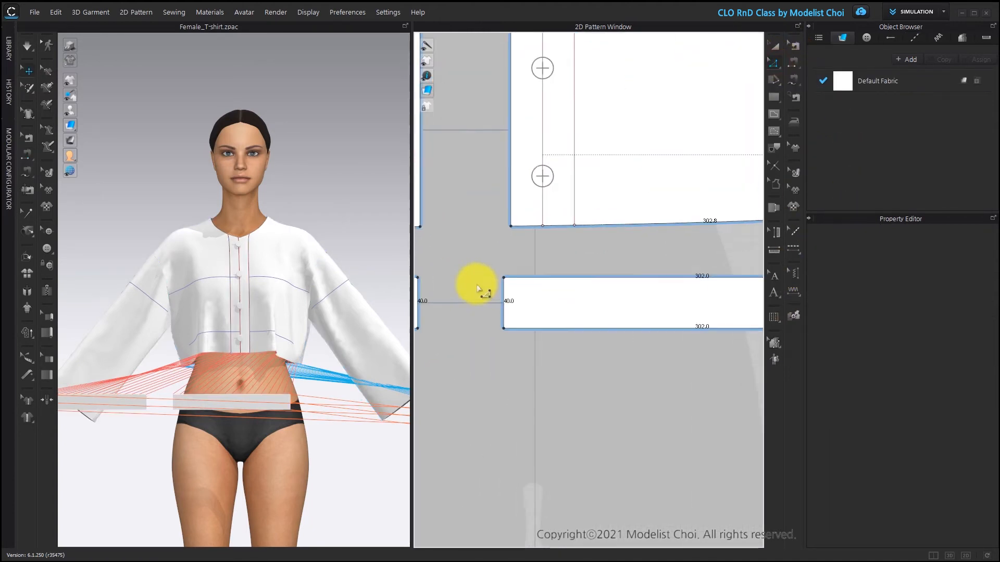
pyautogui.moveTo(542, 334); pyautogui.dragTo(571, 308, button='middle')
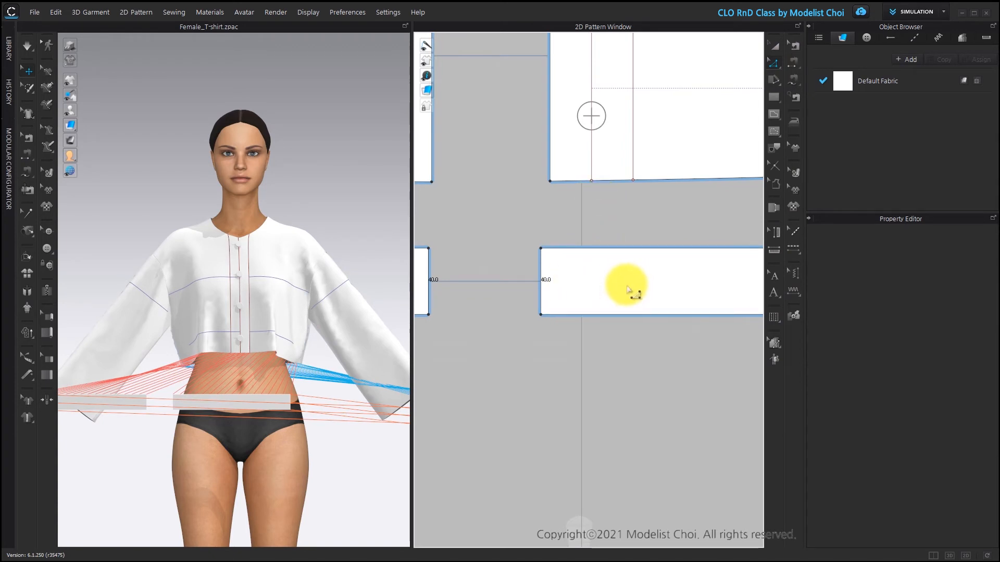
pyautogui.click(542, 282)
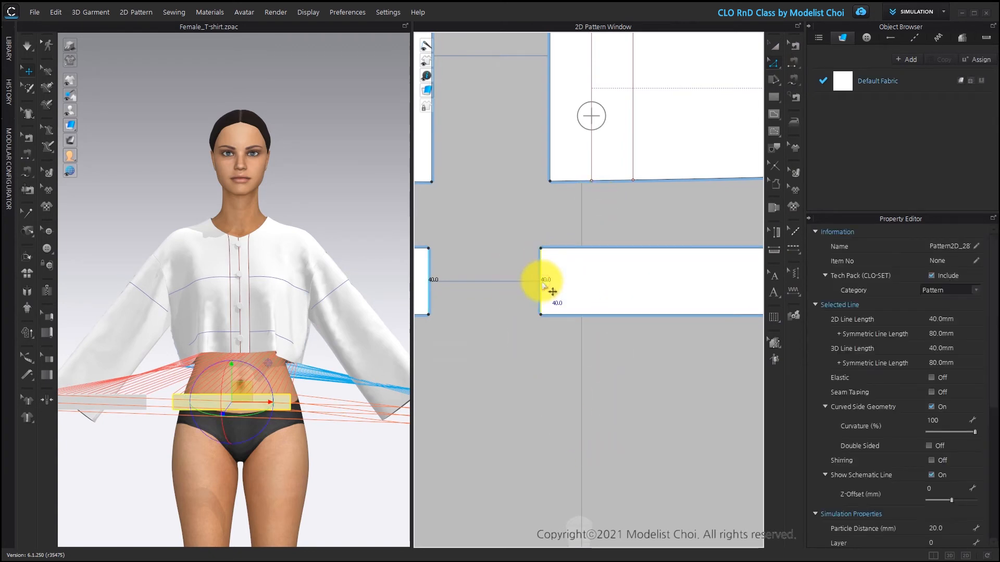
pyautogui.rightClick(543, 285)
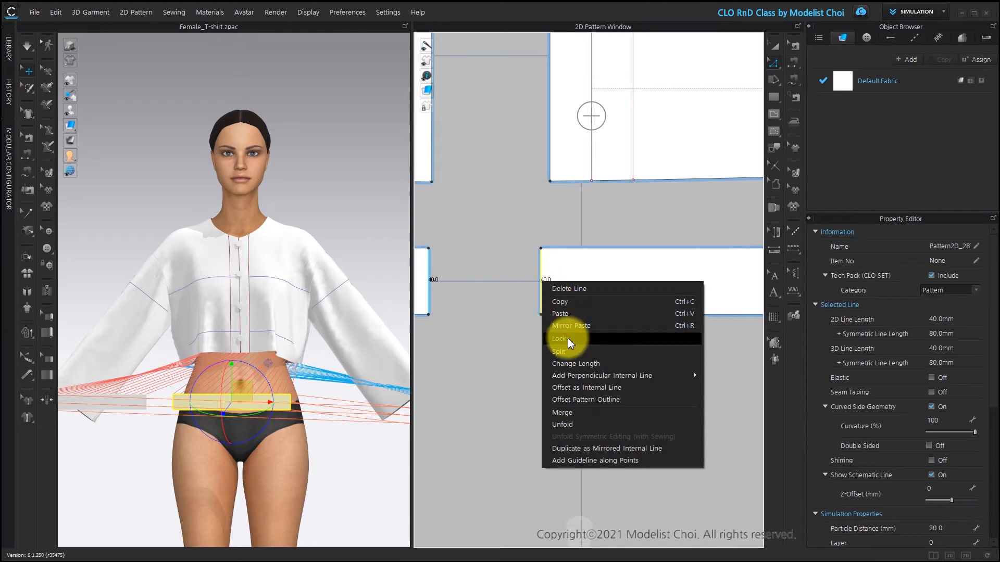
pyautogui.click(608, 388)
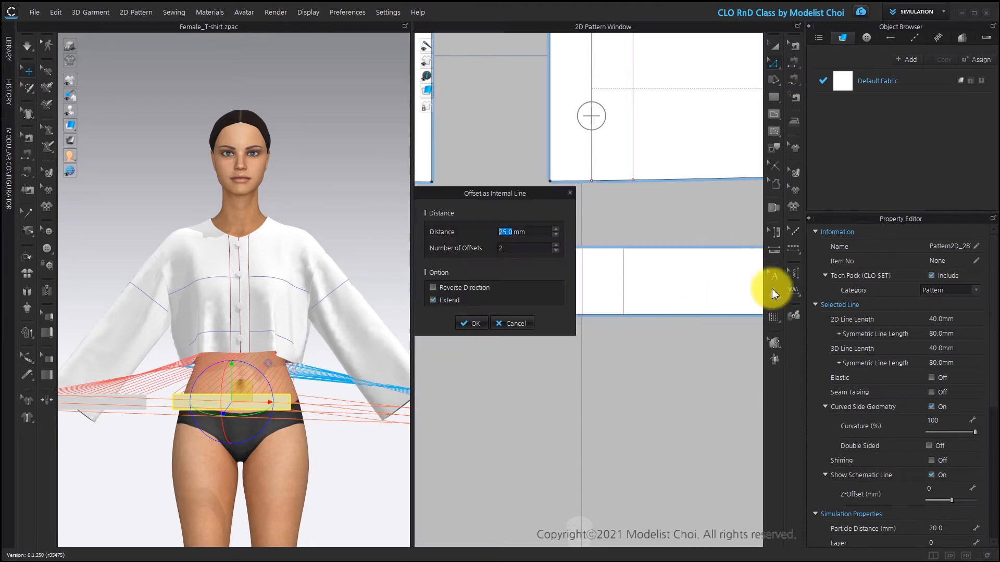
pyautogui.click(556, 250)
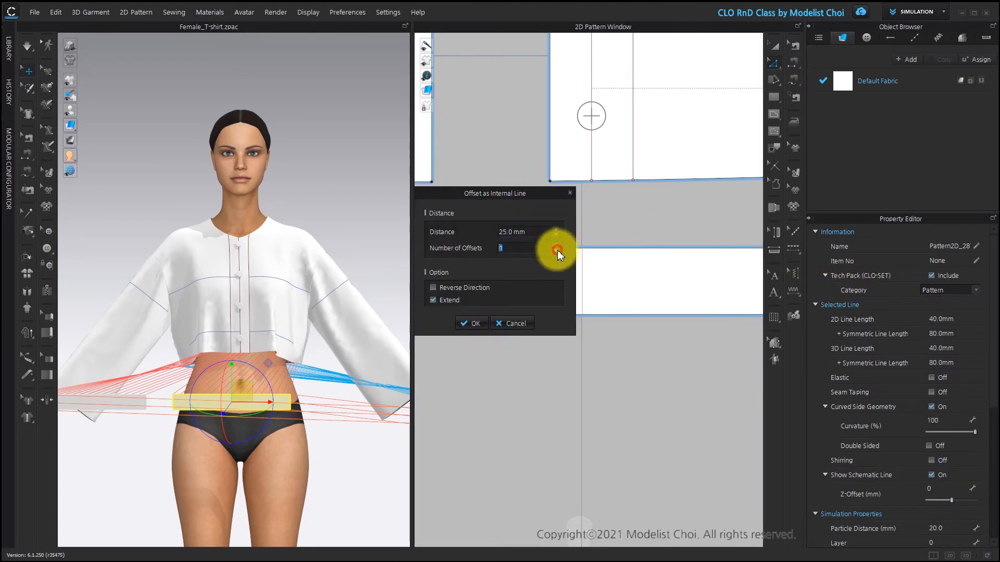
pyautogui.click(473, 323)
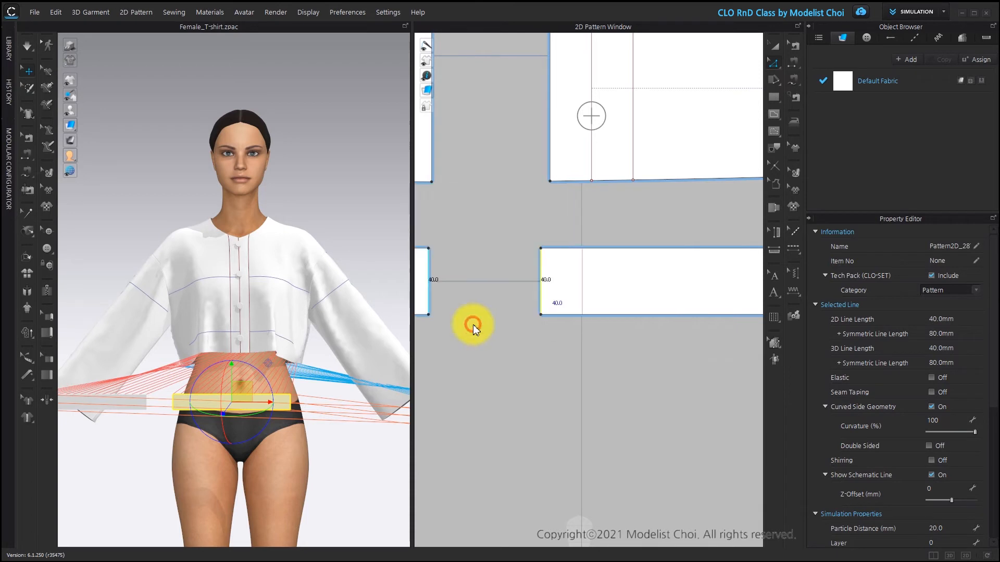
# Step: Place a button on the front hem band's internal line, 25 mm from the front edge and 20 mm from the top edge
pyautogui.scroll(-2, 667, 360)
pyautogui.scroll(3, 635, 330)
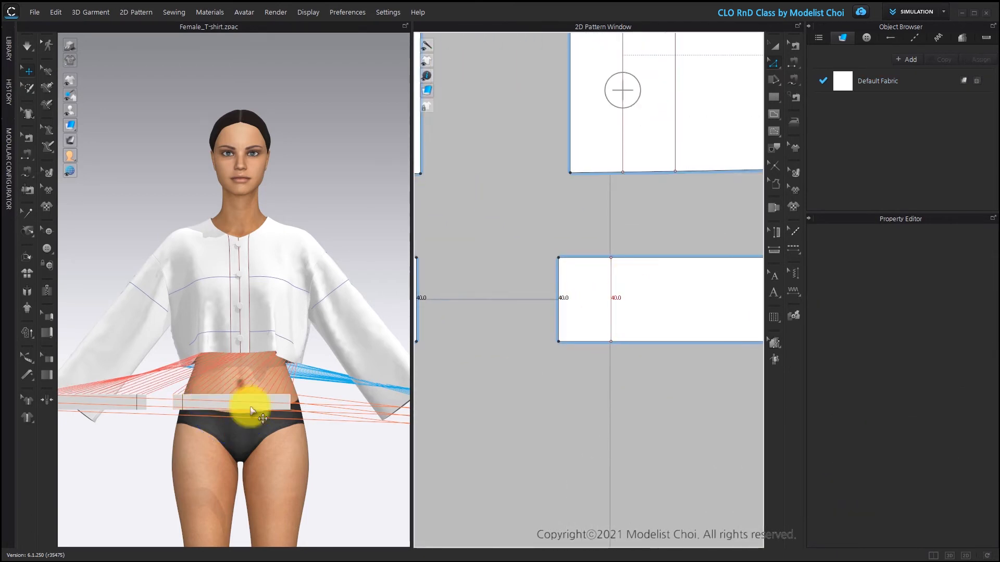
pyautogui.click(47, 248)
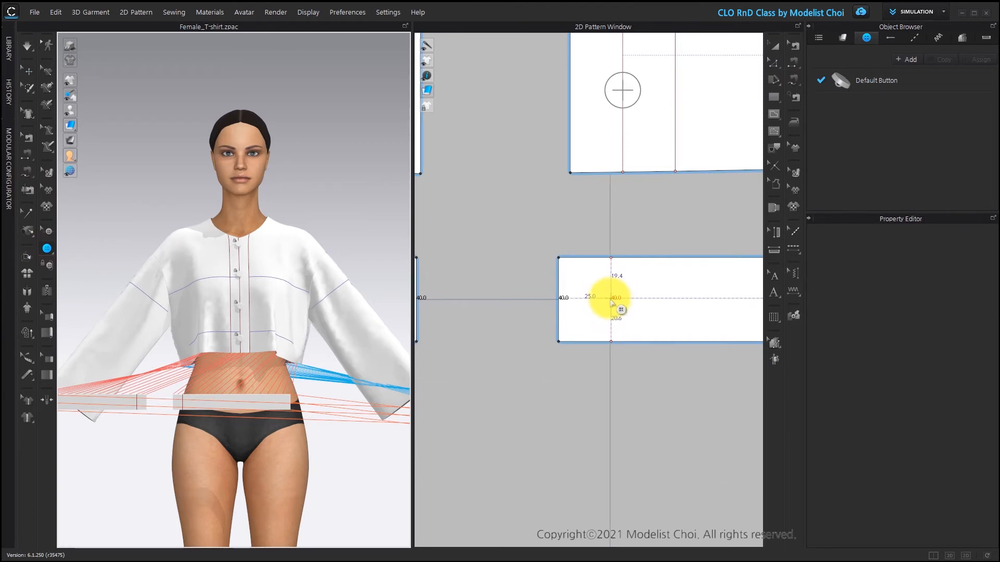
pyautogui.rightClick(609, 299)
pyautogui.click(527, 291)
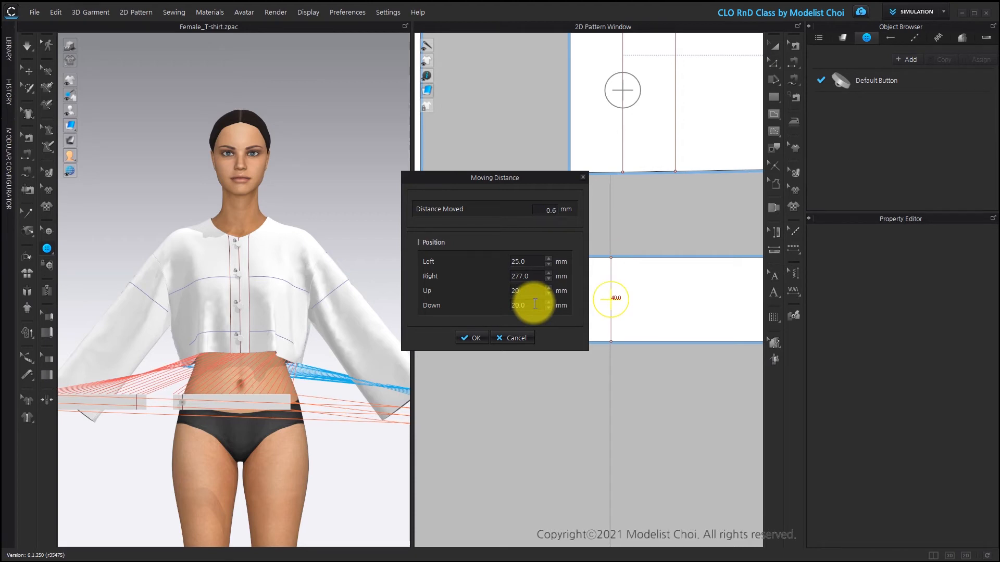
pyautogui.write('20')
pyautogui.press('Return')
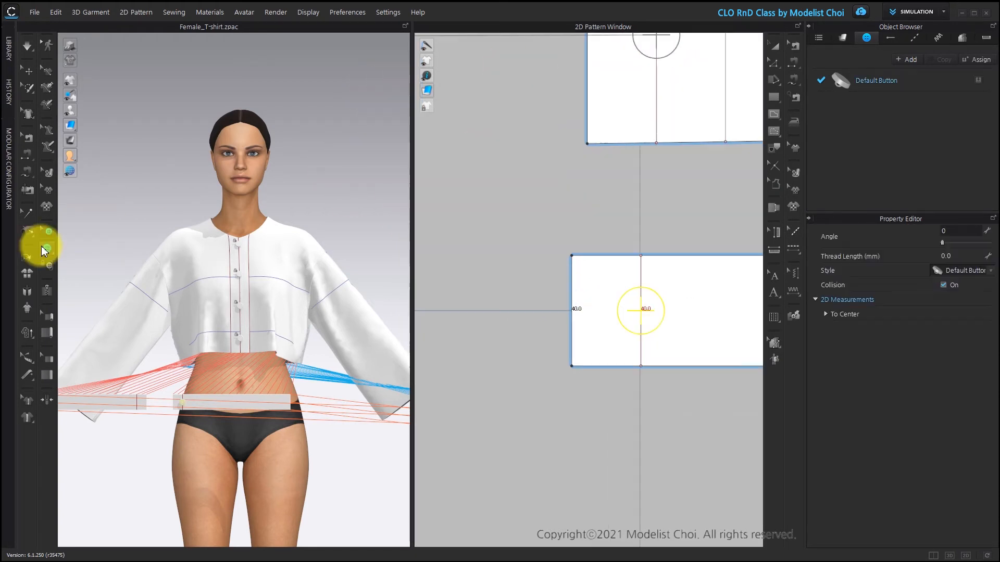
# Step: Duplicate the hem band's button as a buttonhole onto the symmetric front band
pyautogui.click(44, 249)
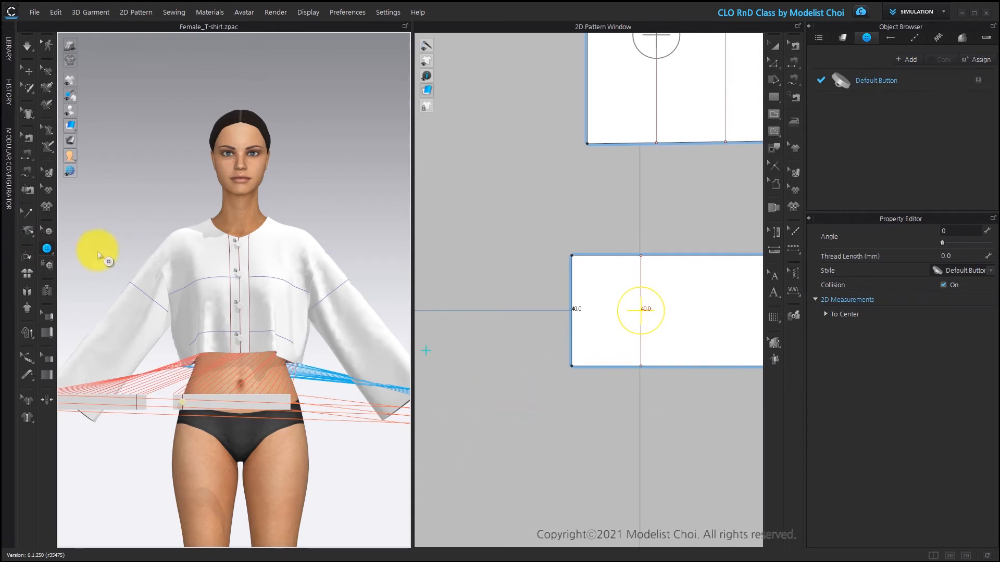
pyautogui.click(45, 230)
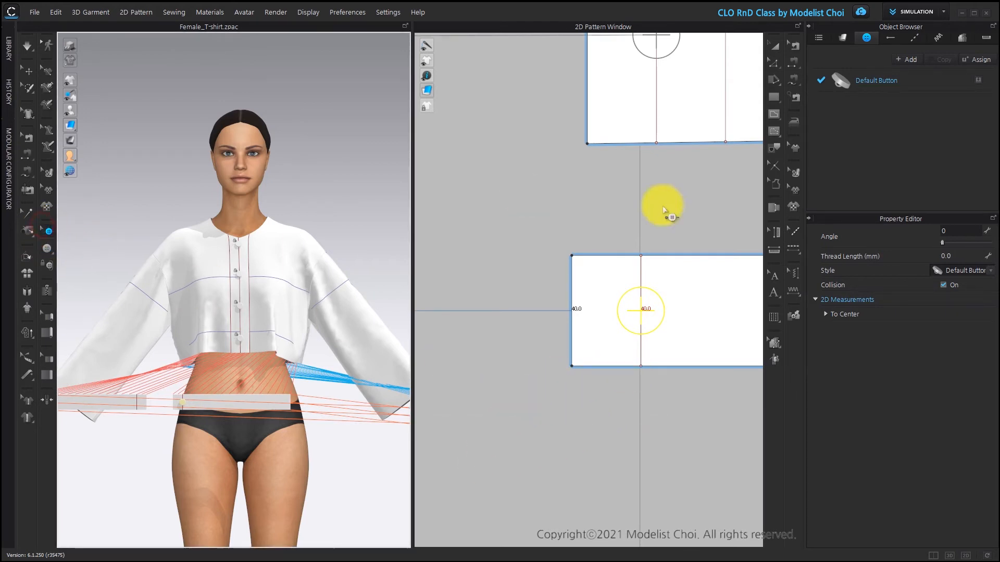
pyautogui.rightClick(650, 311)
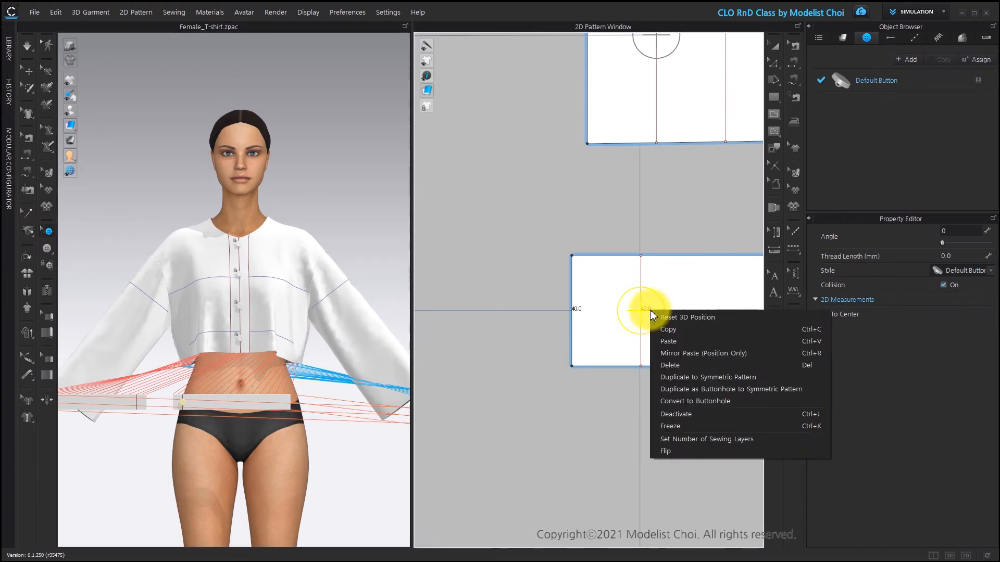
pyautogui.click(699, 389)
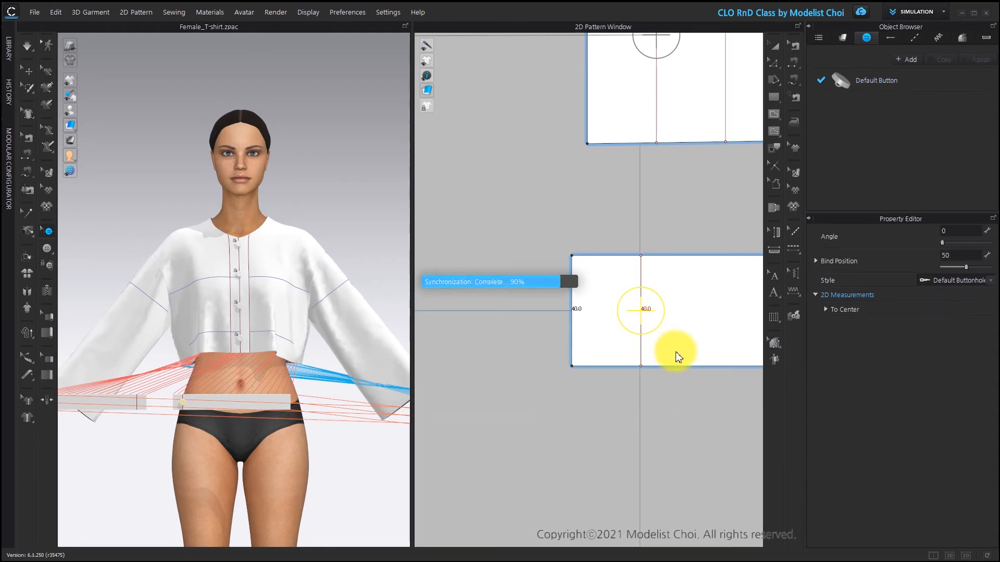
pyautogui.scroll(-3, 679, 355)
pyautogui.scroll(5, 518, 339)
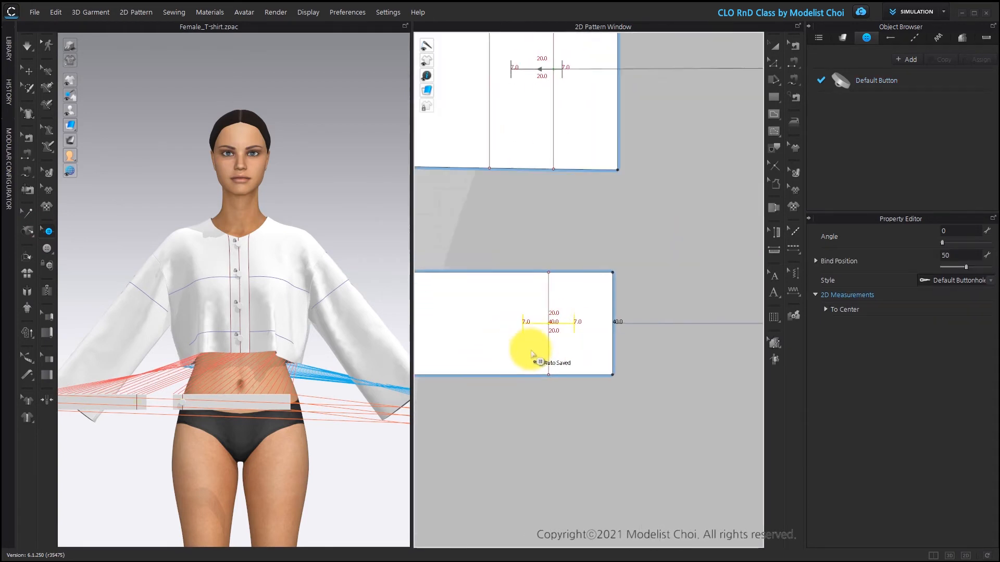
# Step: Set the hem band buttonhole's angle to 180 and its bind position to 17
pyautogui.scroll(2, 583, 317)
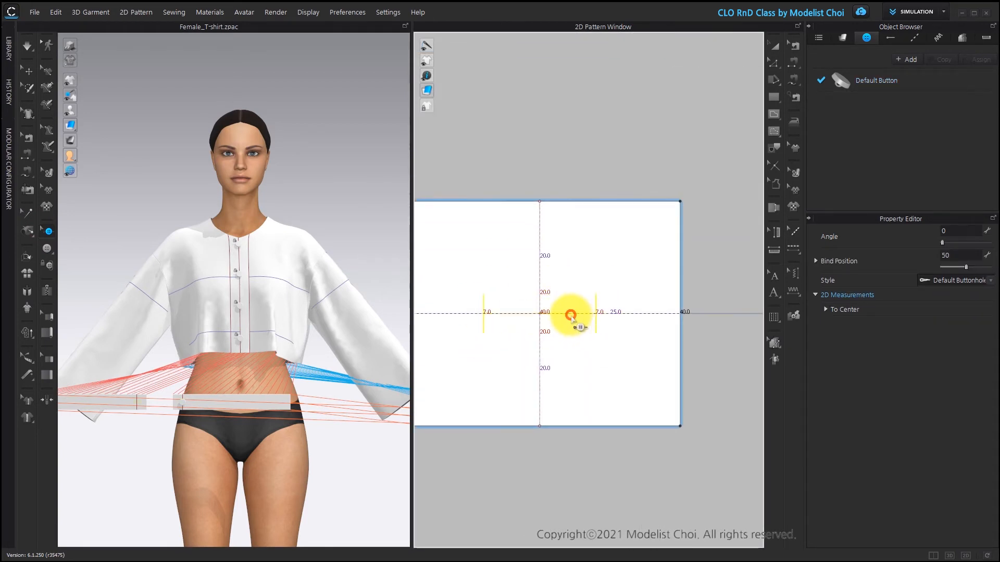
pyautogui.doubleClick(958, 231)
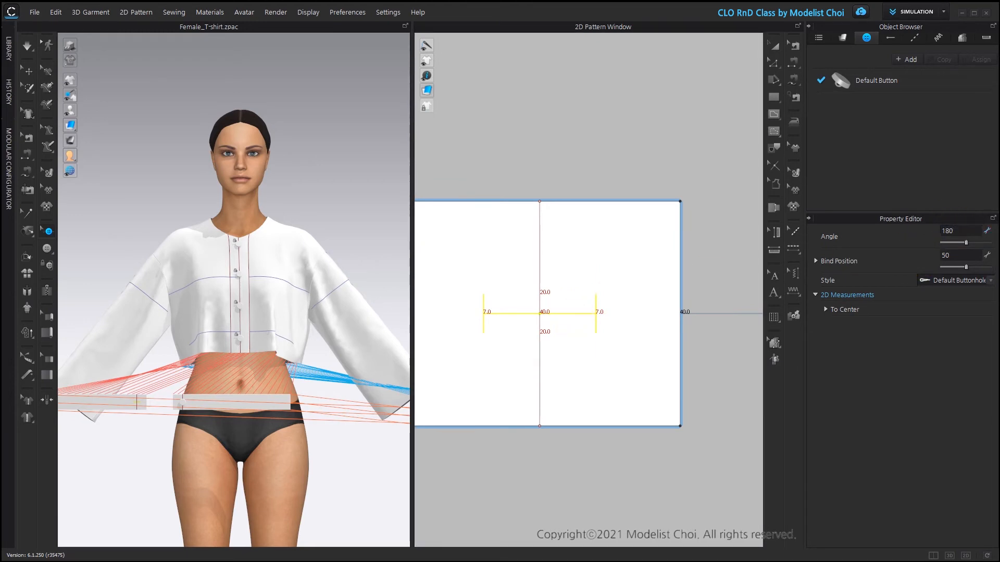
pyautogui.doubleClick(964, 255)
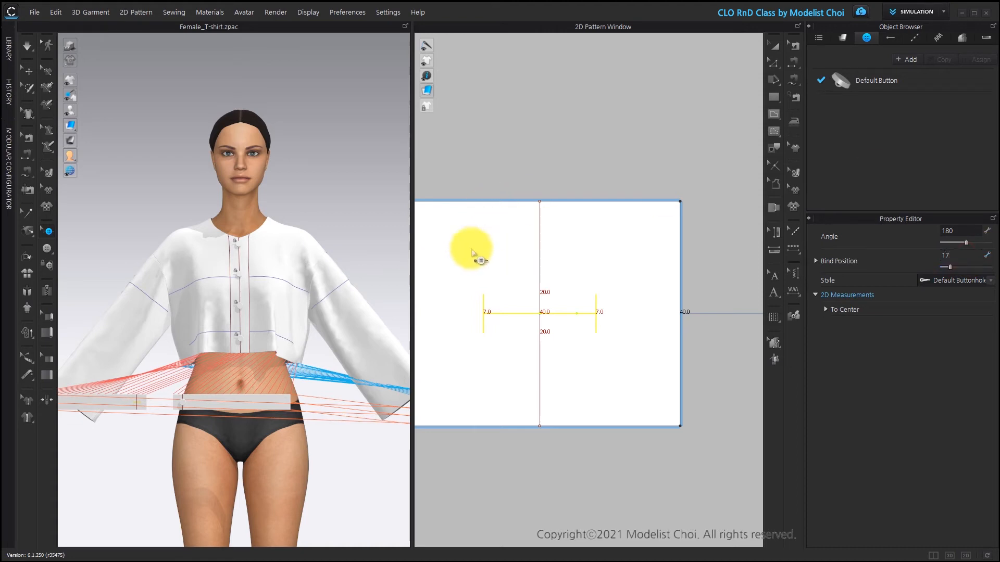
pyautogui.scroll(5, 163, 408)
pyautogui.scroll(8, 167, 335)
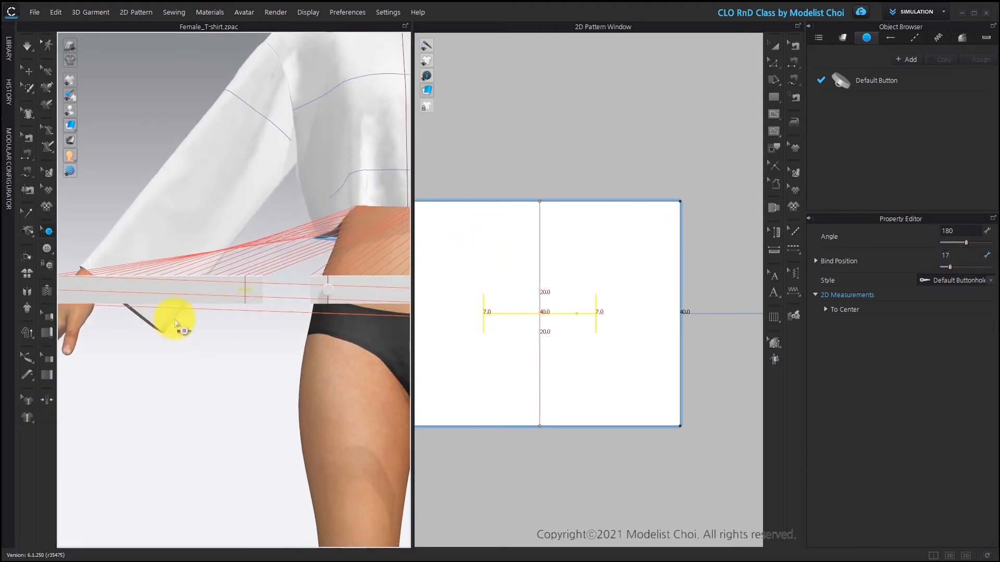
pyautogui.moveTo(328, 306); pyautogui.dragTo(274, 310, button='middle')
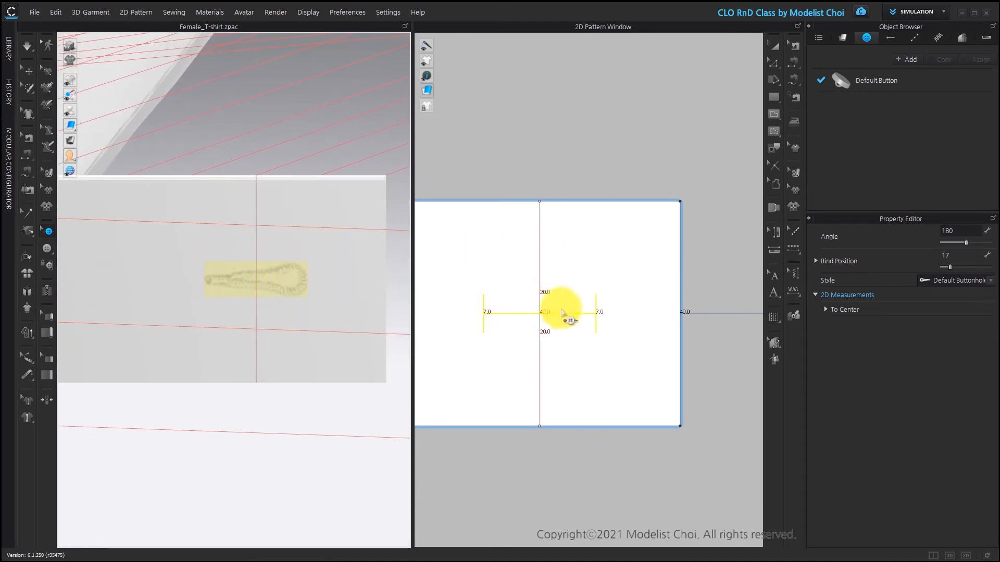
# Step: Shift the buttonhole along the hem band, away from the front edge, so its bind point sits on the internal line
pyautogui.scroll(1, 562, 318)
pyautogui.moveTo(556, 319); pyautogui.dragTo(503, 320)
pyautogui.scroll(5, 544, 330)
pyautogui.moveTo(575, 318); pyautogui.dragTo(423, 320)
pyautogui.scroll(-3, 630, 309)
pyautogui.scroll(-2, 629, 307)
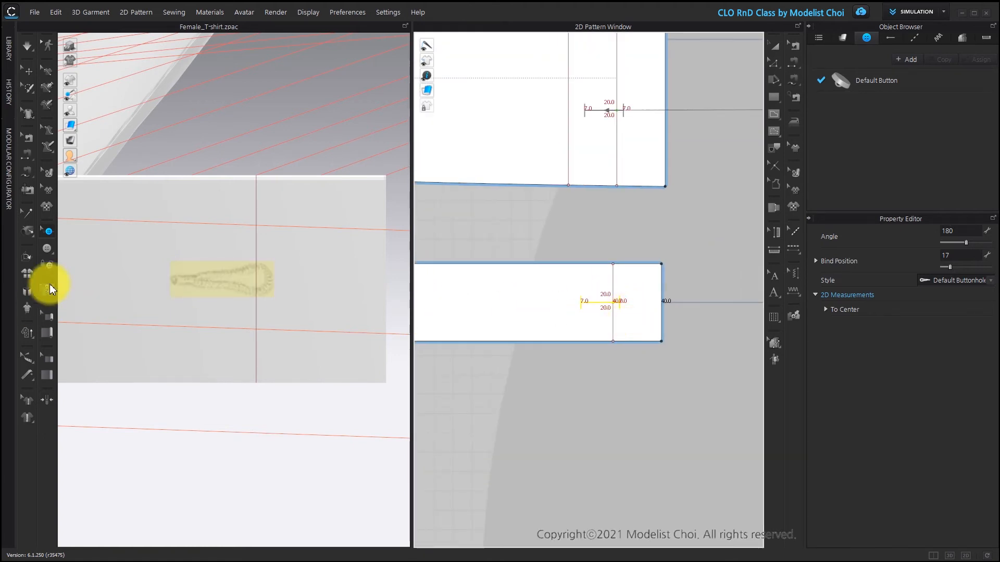
# Step: Fasten the front hem band's button to the buttonhole on the opposite front band
pyautogui.click(49, 265)
pyautogui.scroll(-4, 576, 297)
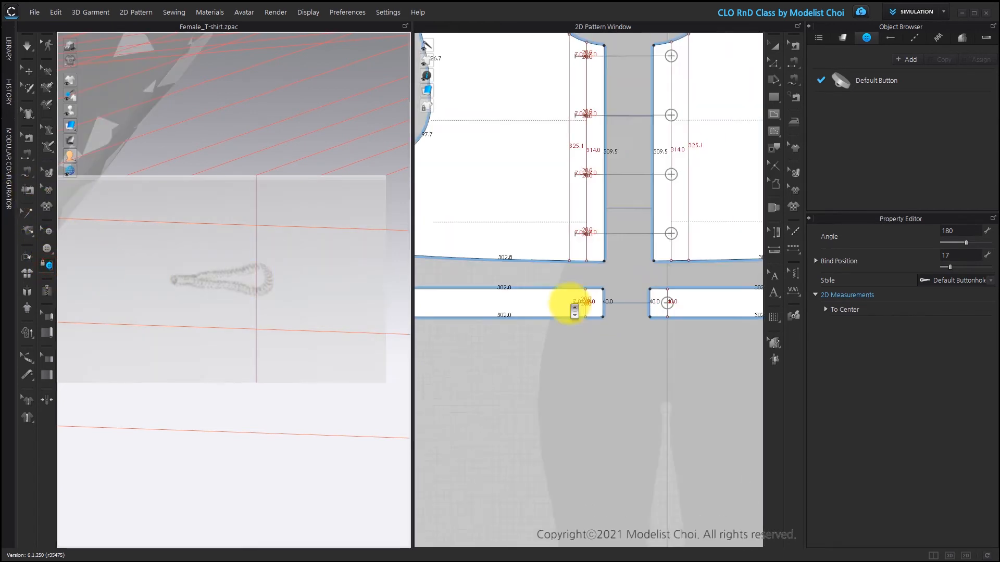
pyautogui.scroll(3, 671, 320)
pyautogui.click(709, 326)
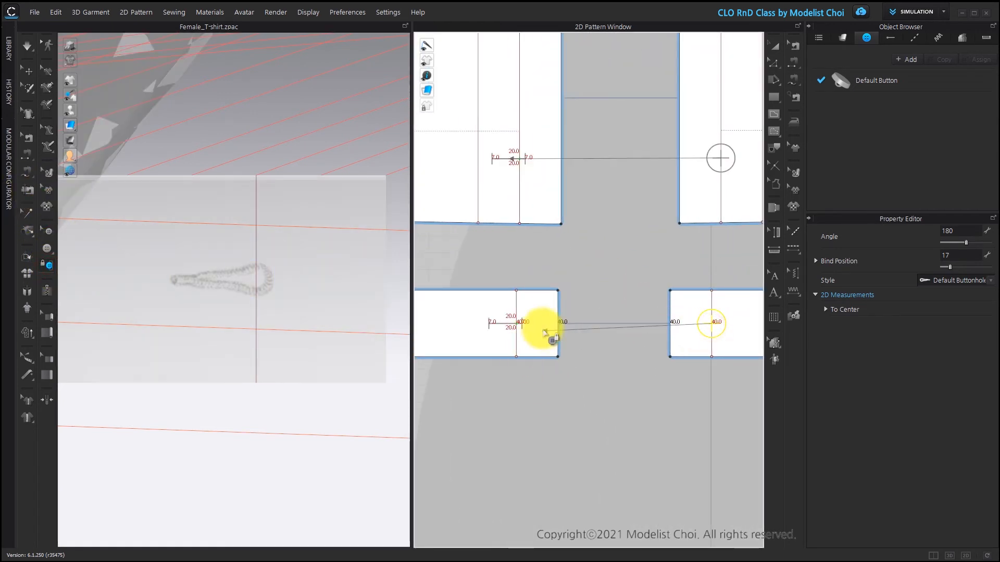
pyautogui.click(515, 324)
# Step: Position the two front hem bands in 3D at the waist below the front panels' hem, with the button band overlapping at centre front
pyautogui.click(775, 46)
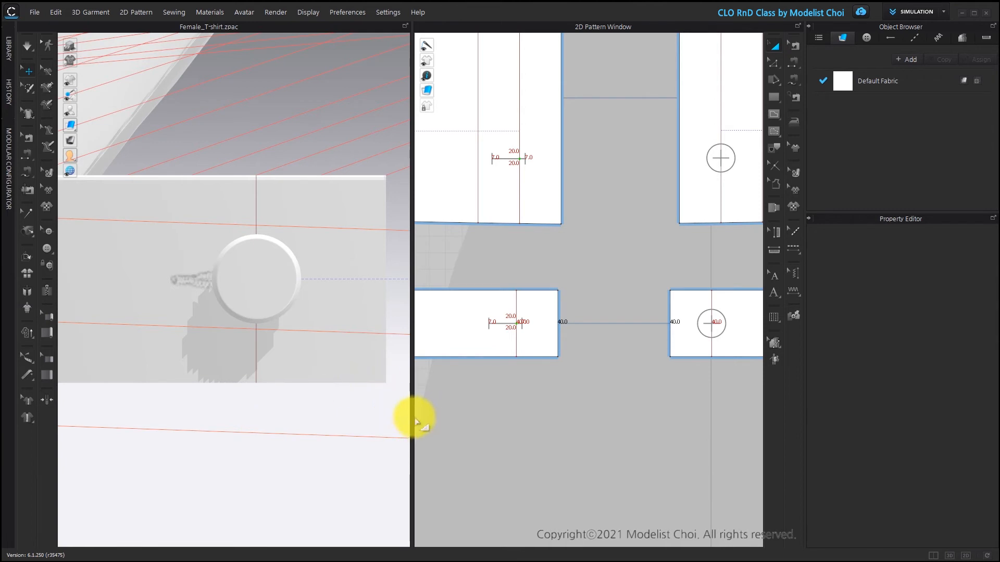
pyautogui.moveTo(411, 422); pyautogui.dragTo(514, 419)
pyautogui.press('2')
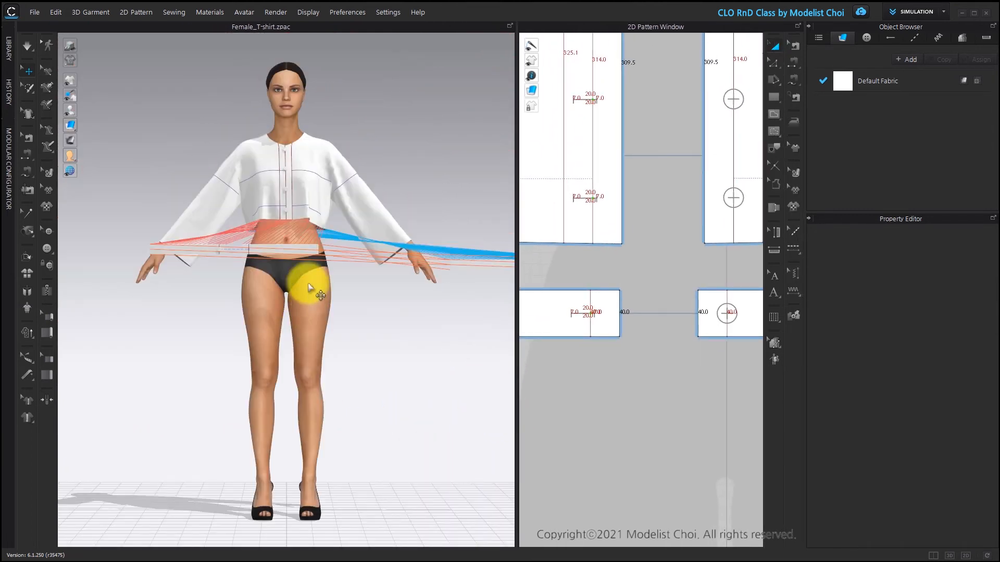
pyautogui.scroll(3, 334, 406)
pyautogui.moveTo(330, 405); pyautogui.dragTo(370, 377)
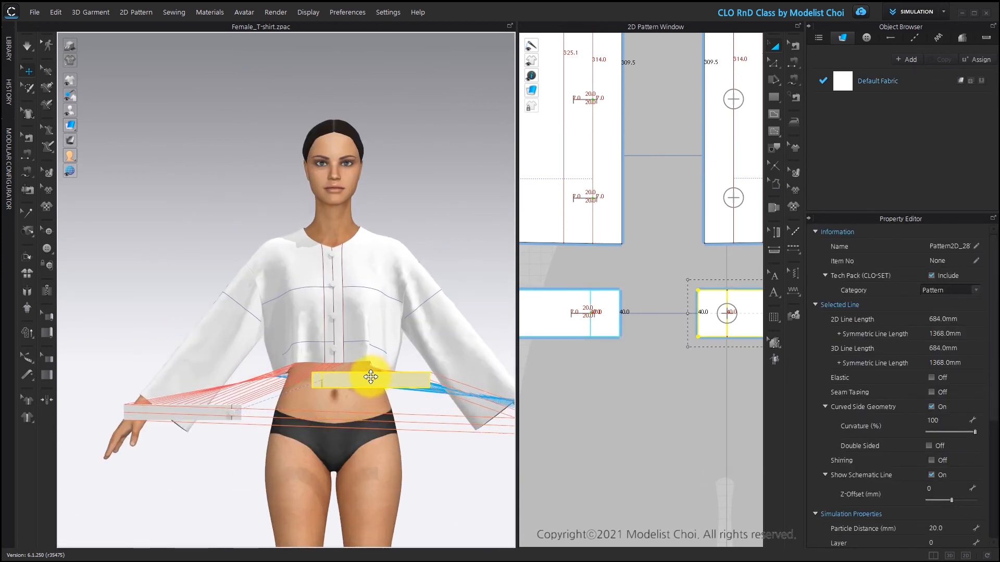
pyautogui.moveTo(189, 419); pyautogui.dragTo(290, 384)
pyautogui.moveTo(391, 380); pyautogui.dragTo(405, 381)
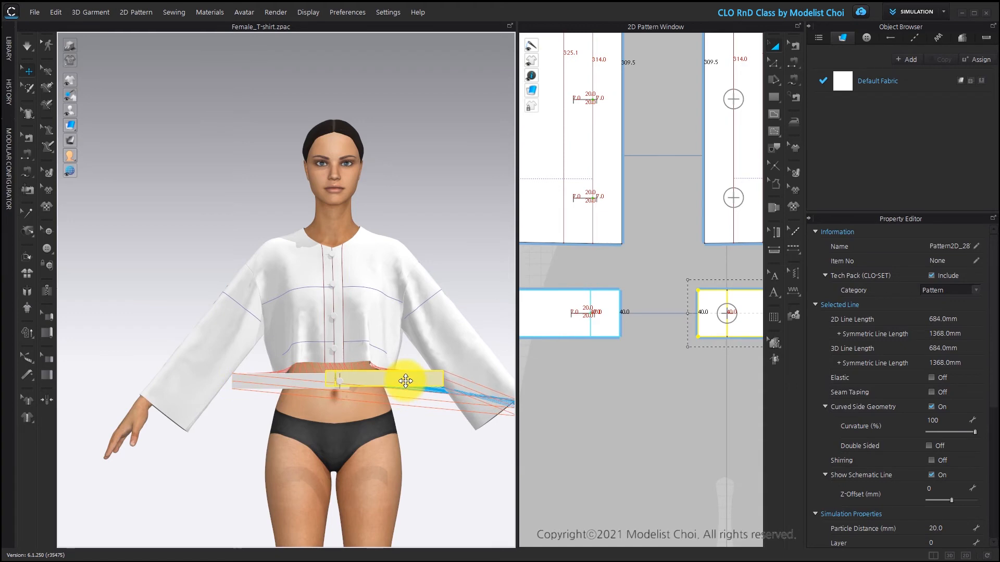
pyautogui.scroll(6, 365, 380)
pyautogui.moveTo(347, 327); pyautogui.dragTo(340, 334)
# Step: Select both front hem bands and move them together in 3D closer to the front of the body
pyautogui.click(217, 337)
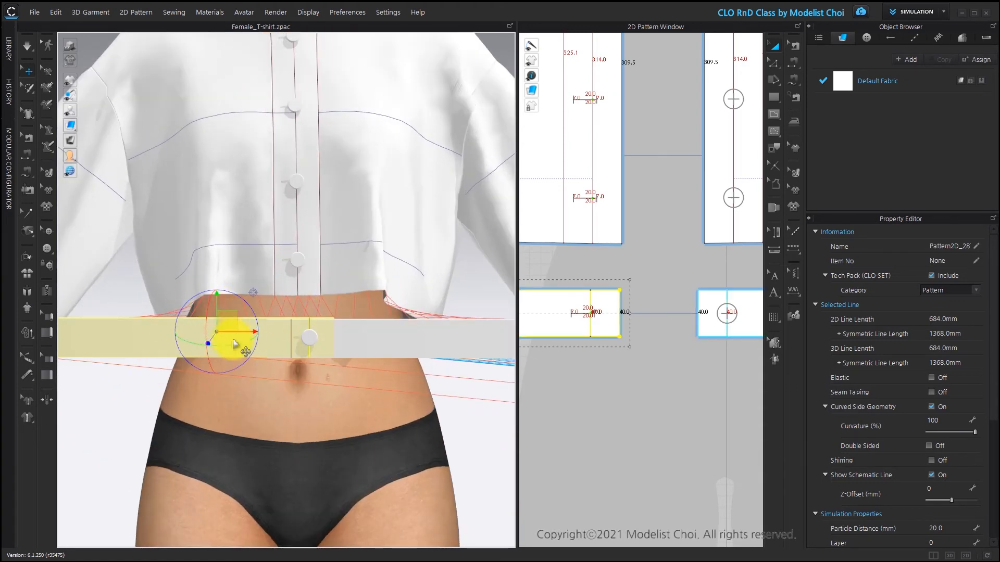
pyautogui.moveTo(383, 373); pyautogui.dragTo(516, 431, button='right')
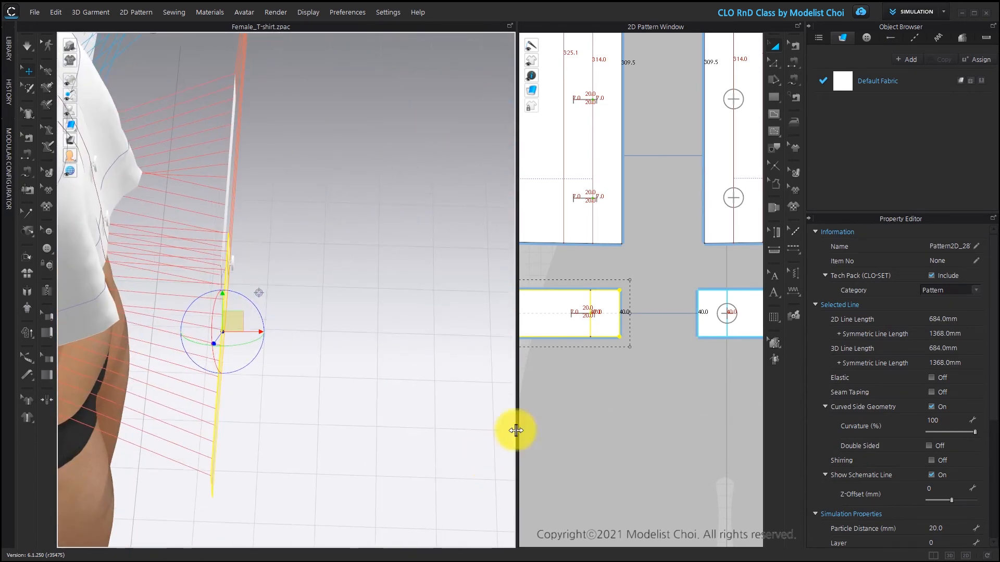
pyautogui.keyDown('shift'); pyautogui.click(710, 326); pyautogui.keyUp('shift')
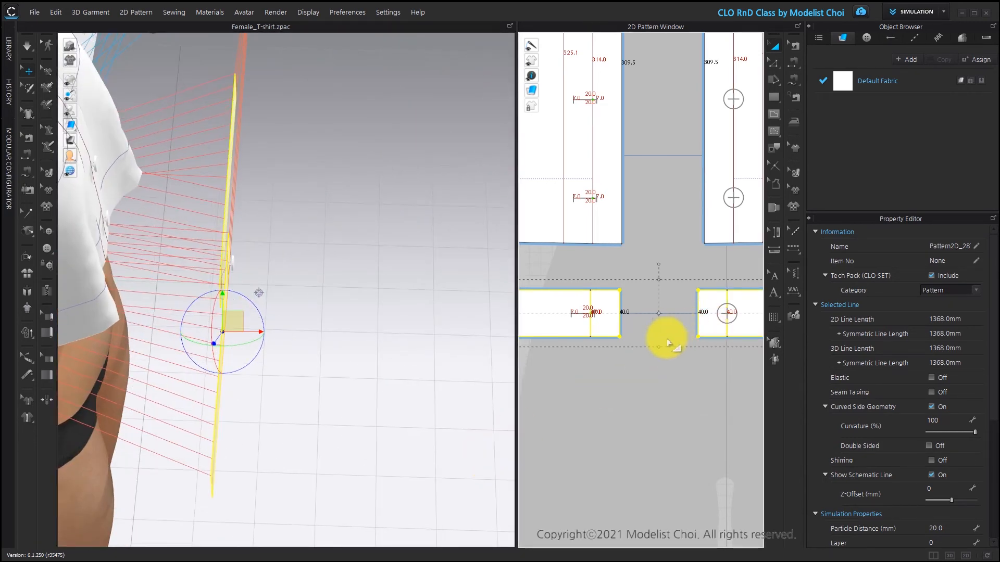
pyautogui.scroll(-5, 335, 235)
pyautogui.scroll(5, 168, 172)
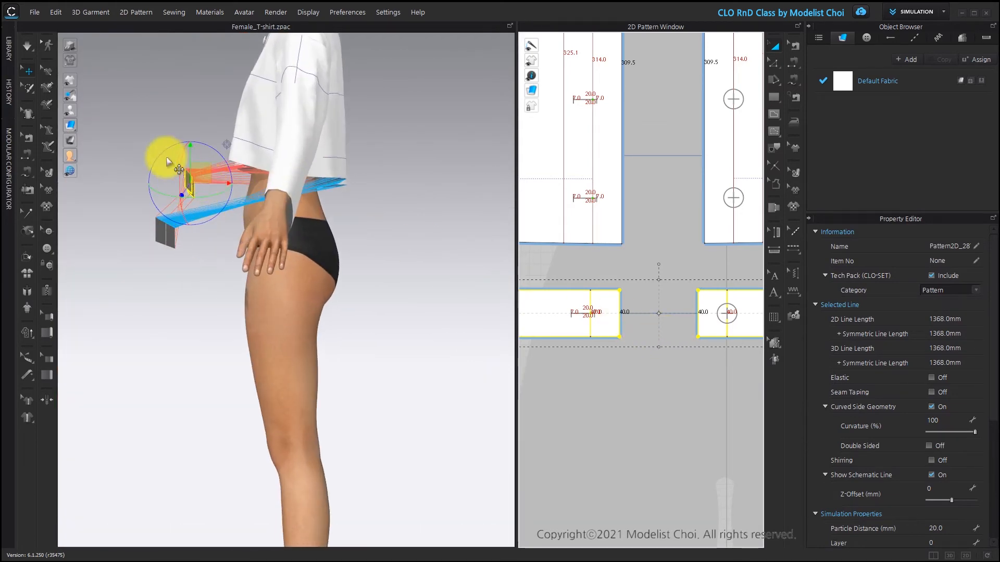
pyautogui.scroll(3, 223, 283)
pyautogui.moveTo(202, 280); pyautogui.dragTo(259, 279)
# Step: Select both back hem bands and flip them horizontally in the 3D arrangement
pyautogui.scroll(-3, 691, 342)
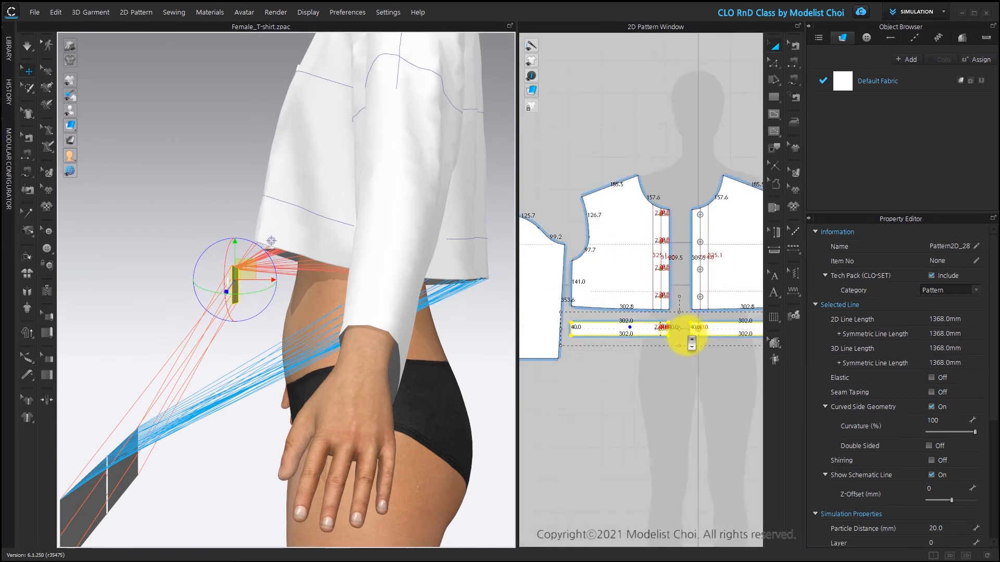
pyautogui.scroll(-5, 692, 341)
pyautogui.moveTo(709, 347); pyautogui.dragTo(548, 301, button='middle')
pyautogui.scroll(1, 511, 301)
pyautogui.scroll(5, 553, 301)
pyautogui.moveTo(724, 305); pyautogui.dragTo(534, 388)
pyautogui.press('2')
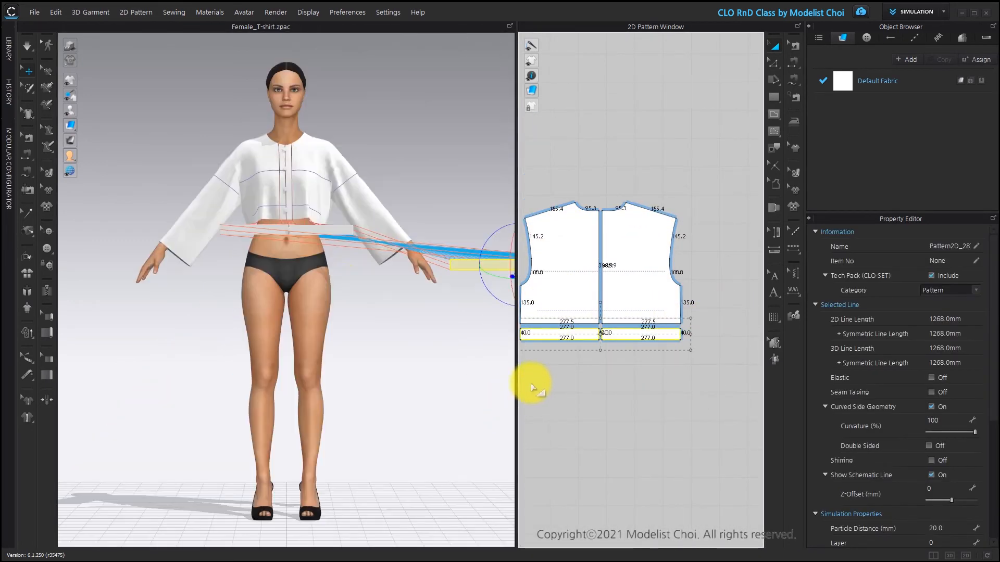
pyautogui.scroll(-3, 380, 214)
pyautogui.moveTo(454, 261); pyautogui.dragTo(455, 261, button='right')
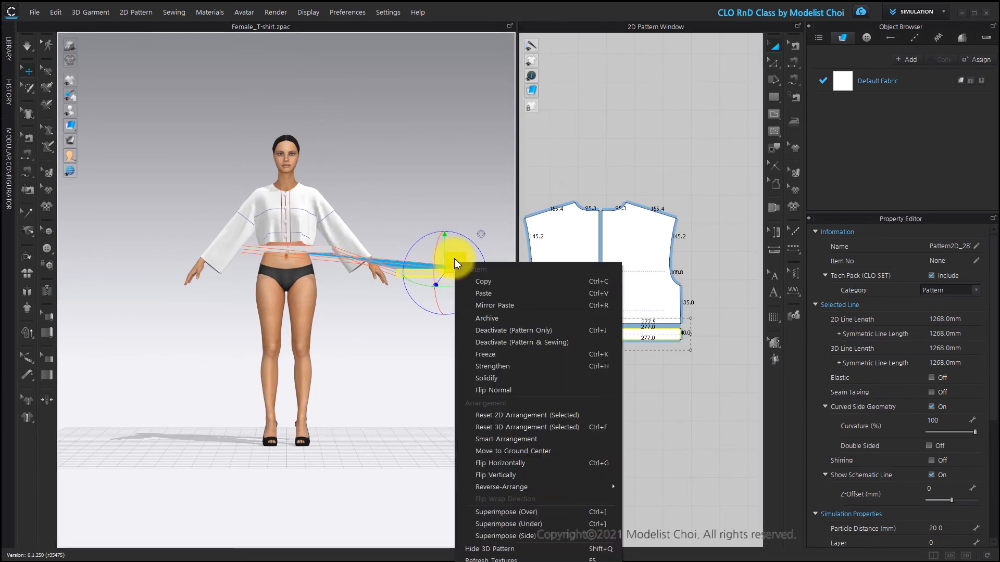
pyautogui.click(537, 462)
# Step: Move the flipped back hem bands in 3D to behind the avatar's waist, centred on the back of the garment
pyautogui.press('5')
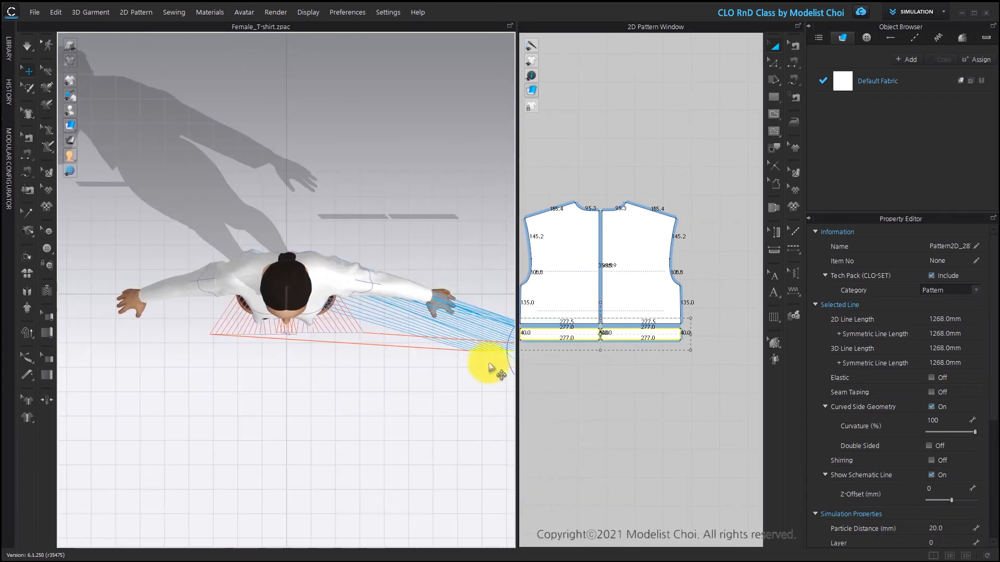
pyautogui.moveTo(447, 314); pyautogui.dragTo(292, 226)
pyautogui.press('8')
pyautogui.moveTo(223, 286); pyautogui.dragTo(483, 300, button='right')
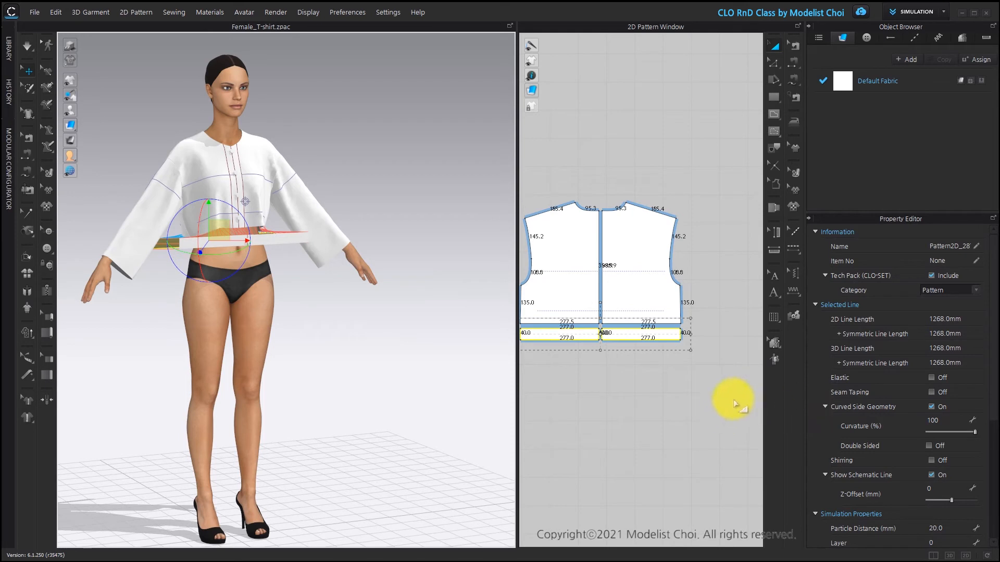
pyautogui.click(717, 406)
# Step: Simulate the garment to drape the sewn hem bands, tug the band at the side, and check the fit front and back
pyautogui.click(27, 47)
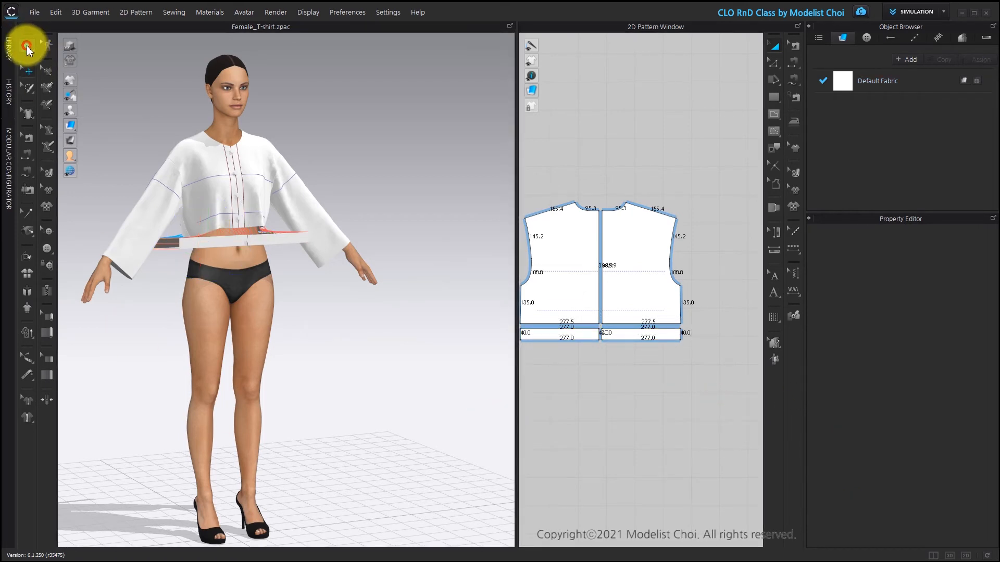
pyautogui.moveTo(262, 242); pyautogui.dragTo(230, 236, button='right')
pyautogui.scroll(6, 230, 236)
pyautogui.moveTo(245, 234); pyautogui.dragTo(409, 328, button='middle')
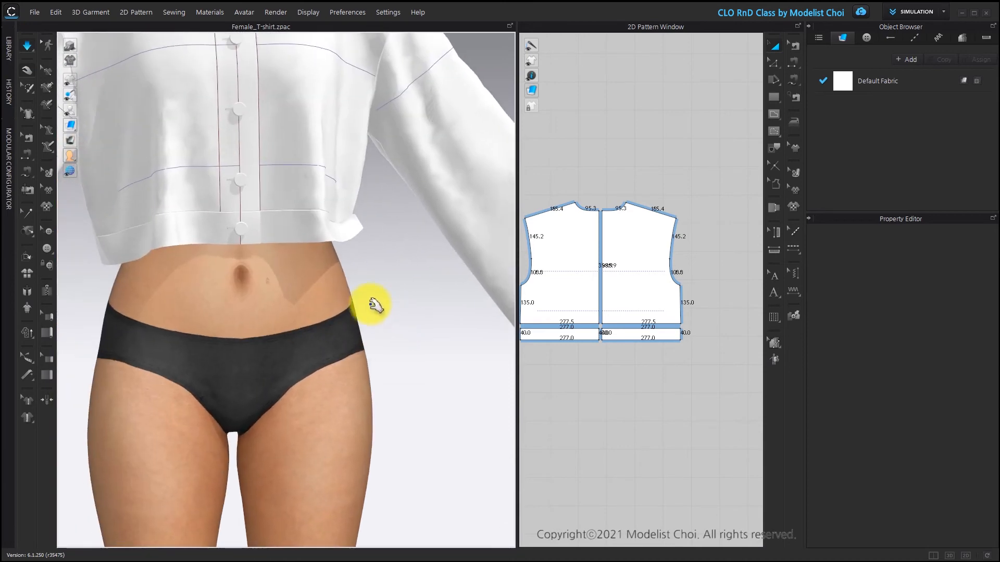
pyautogui.click(363, 225)
pyautogui.moveTo(379, 268); pyautogui.dragTo(223, 269, button='right')
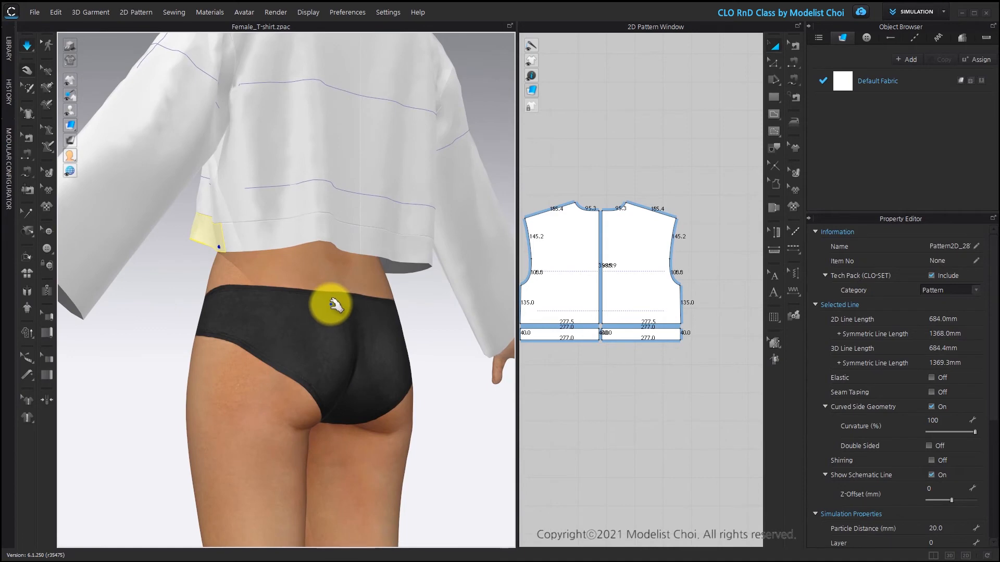
pyautogui.moveTo(230, 313); pyautogui.dragTo(458, 346, button='right')
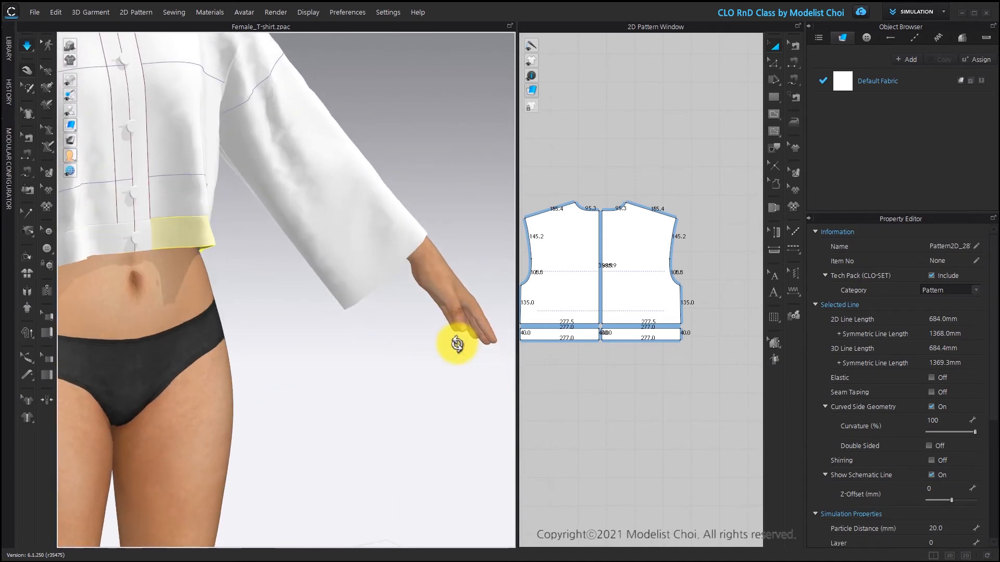
# Step: Select all front and back hem bands and turn on Bond for them
pyautogui.scroll(-3, 620, 263)
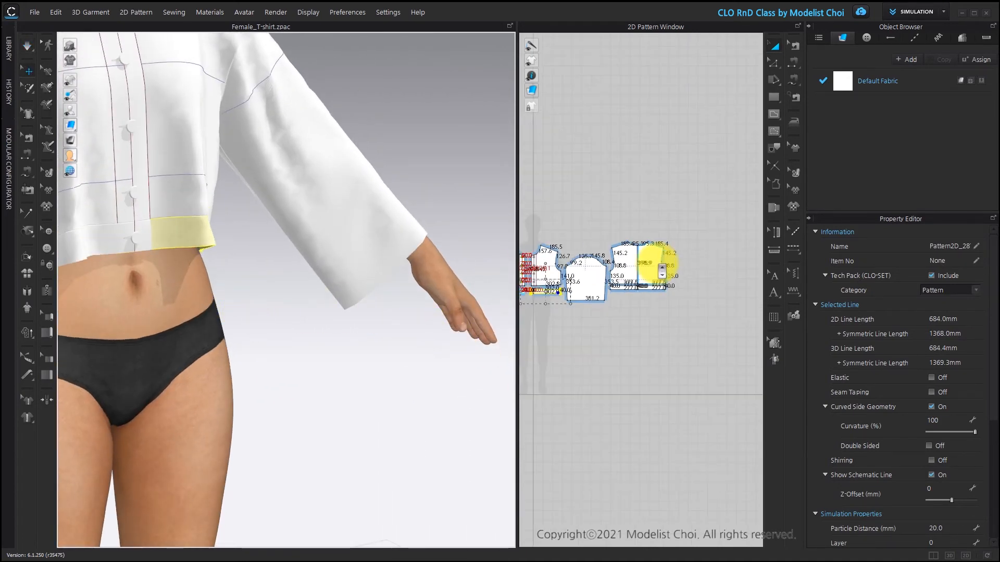
pyautogui.moveTo(687, 280); pyautogui.dragTo(585, 308)
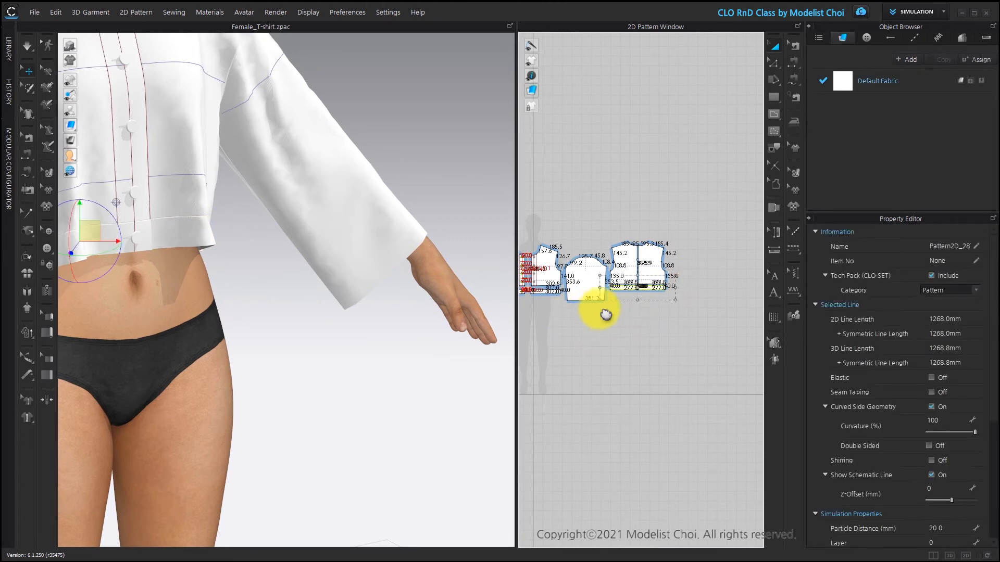
pyautogui.scroll(3, 647, 280)
pyautogui.keyDown('shift'); pyautogui.moveTo(655, 308); pyautogui.dragTo(480, 249); pyautogui.keyUp('shift')
pyautogui.scroll(-2, 888, 421)
pyautogui.scroll(-3, 888, 420)
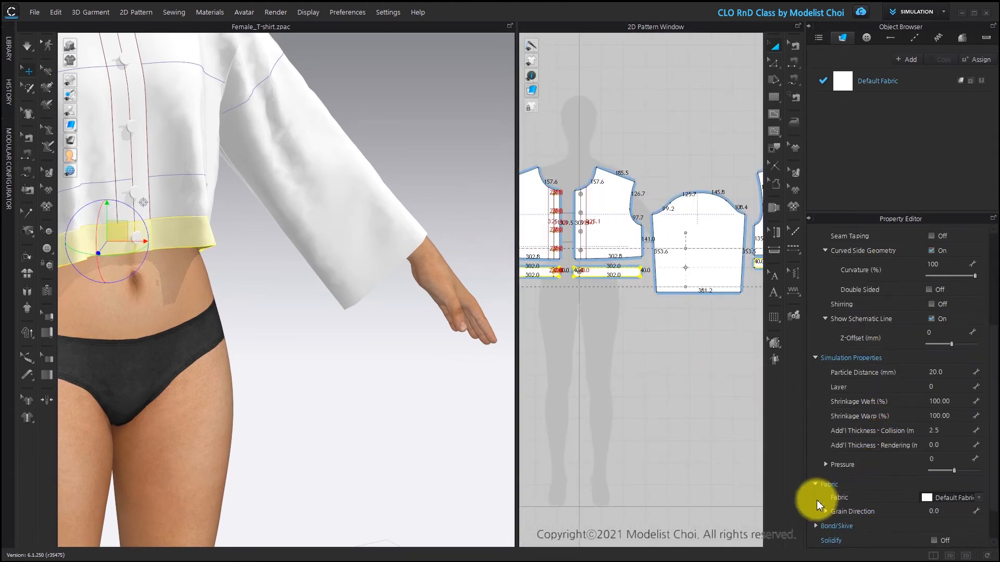
pyautogui.click(815, 481)
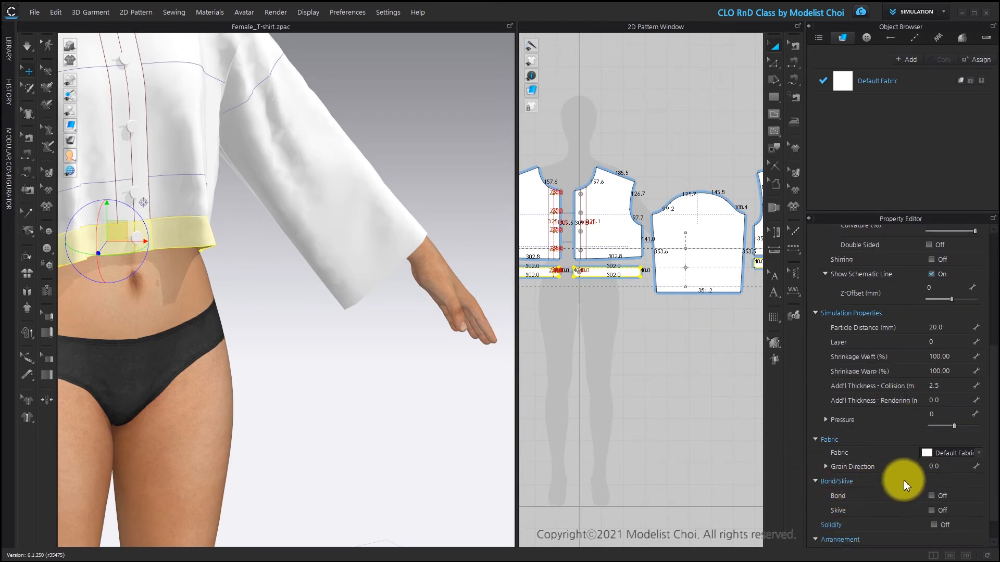
pyautogui.click(931, 496)
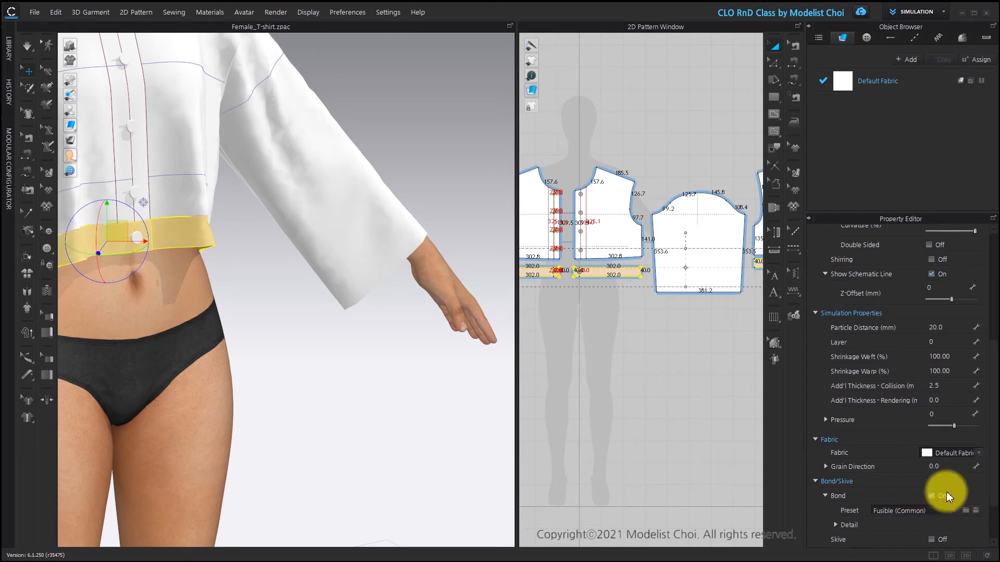
pyautogui.moveTo(385, 235); pyautogui.dragTo(424, 368, button='right')
pyautogui.click(424, 368)
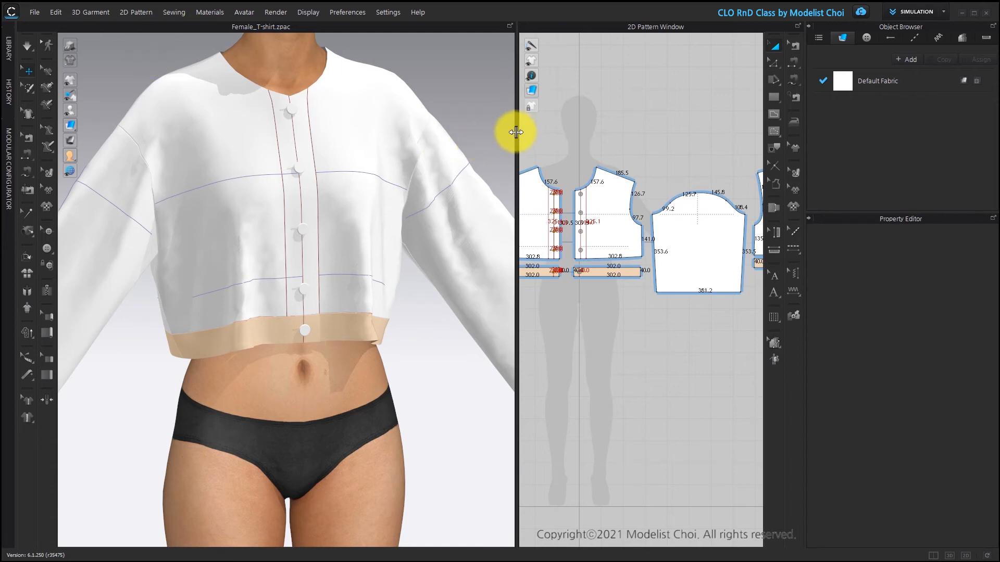
# Step: Apply Extend/Trim & Add Point to the pattern outline at the upper end of the front panel's button line, splitting the neckline
pyautogui.moveTo(516, 132); pyautogui.dragTo(307, 177)
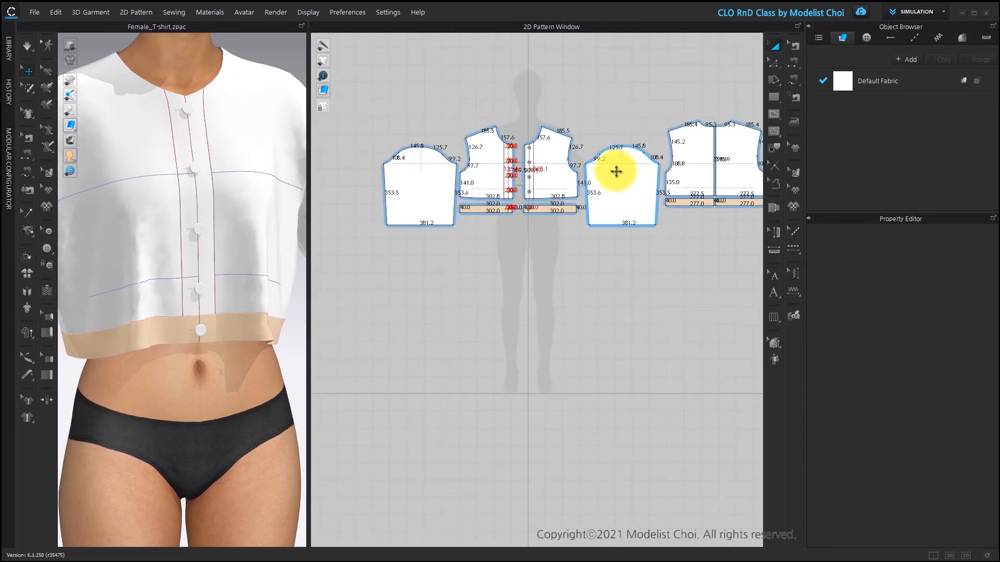
pyautogui.scroll(5, 516, 270)
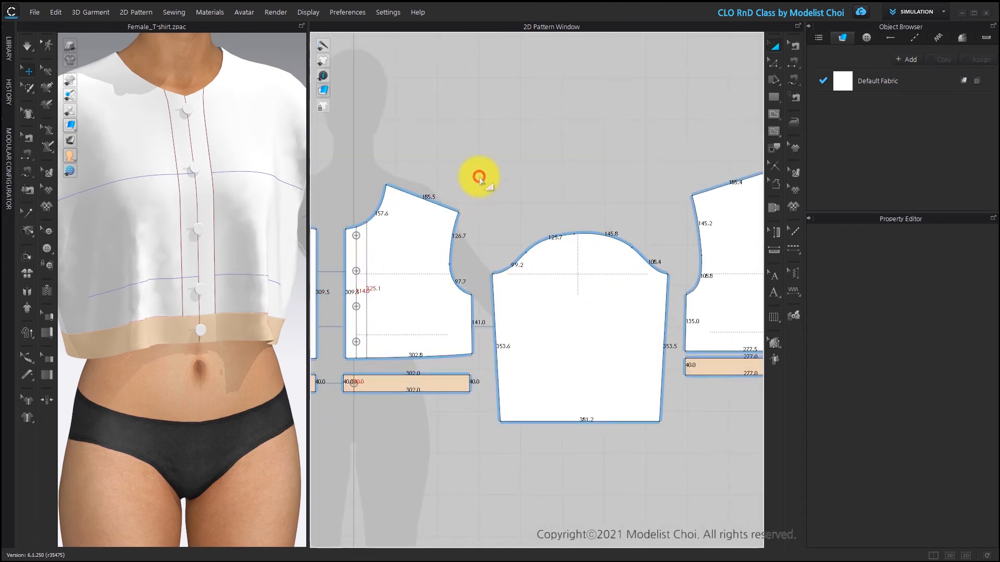
pyautogui.scroll(-5, 167, 190)
pyautogui.scroll(8, 183, 245)
pyautogui.scroll(-3, 203, 229)
pyautogui.scroll(-2, 350, 234)
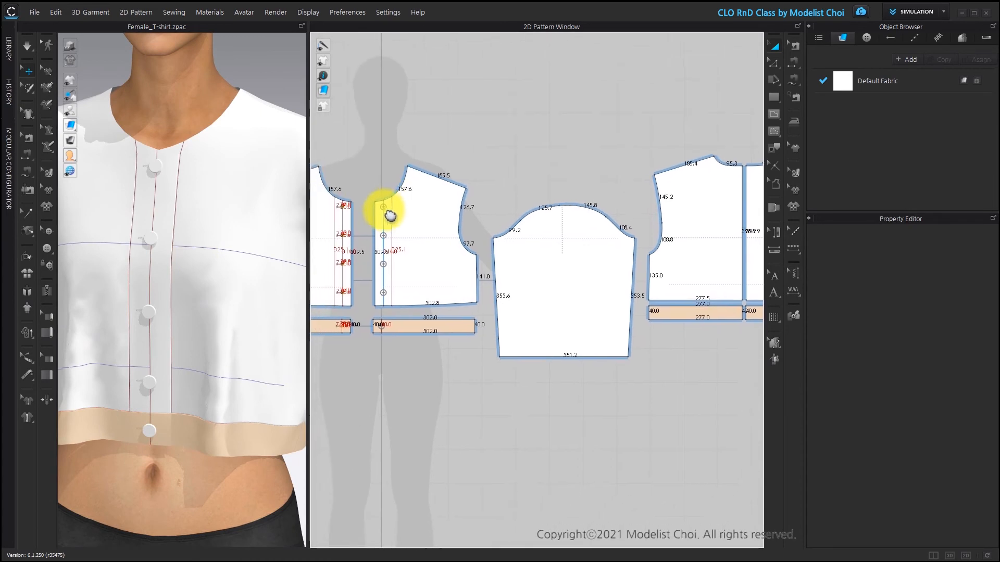
pyautogui.scroll(5, 391, 215)
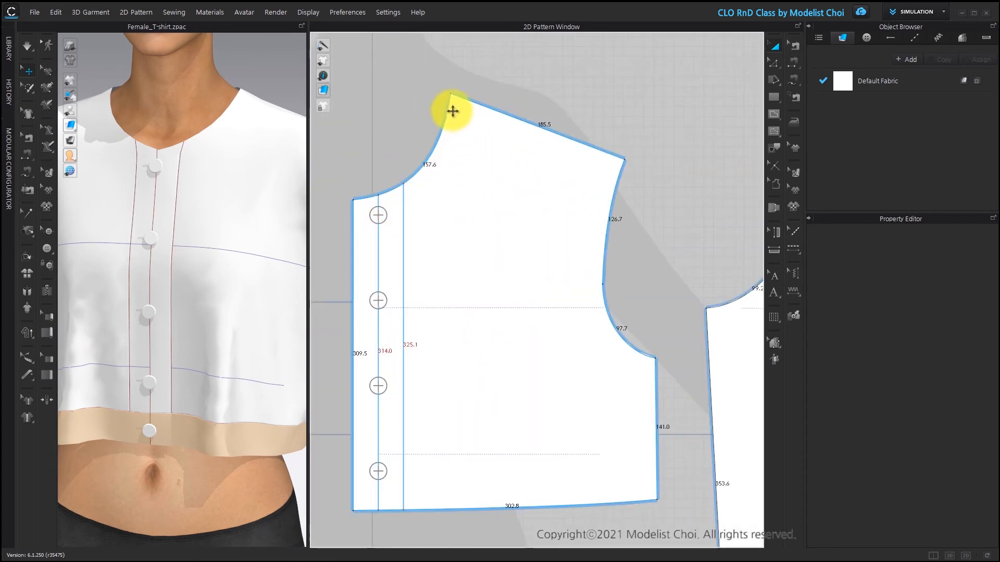
pyautogui.click(775, 61)
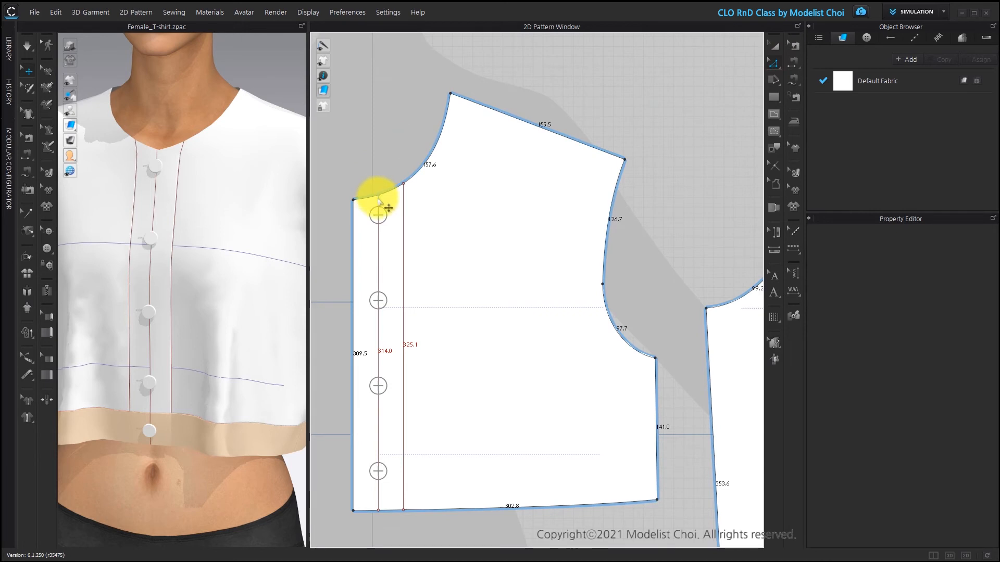
pyautogui.click(378, 199)
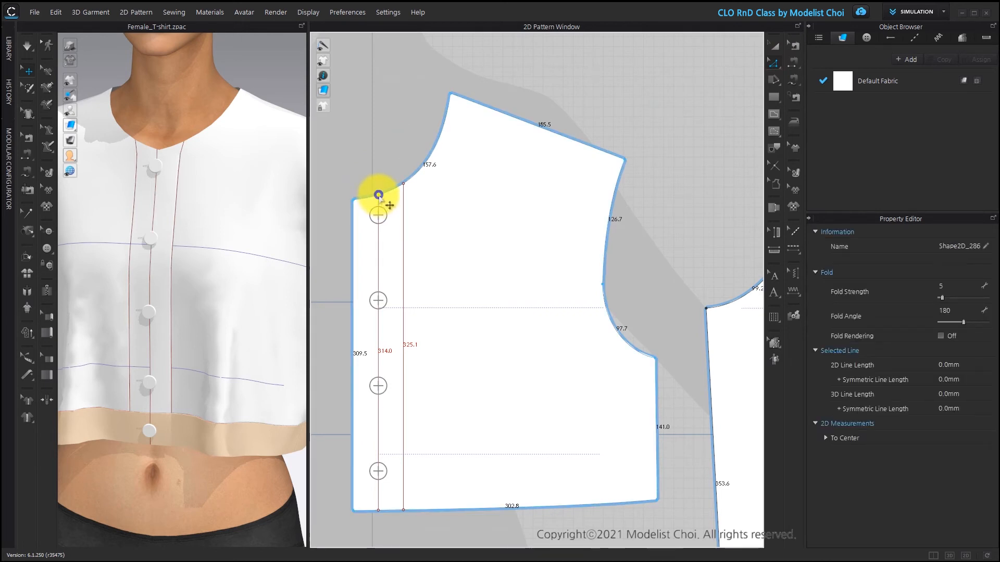
pyautogui.rightClick(378, 195)
pyautogui.moveTo(480, 264)
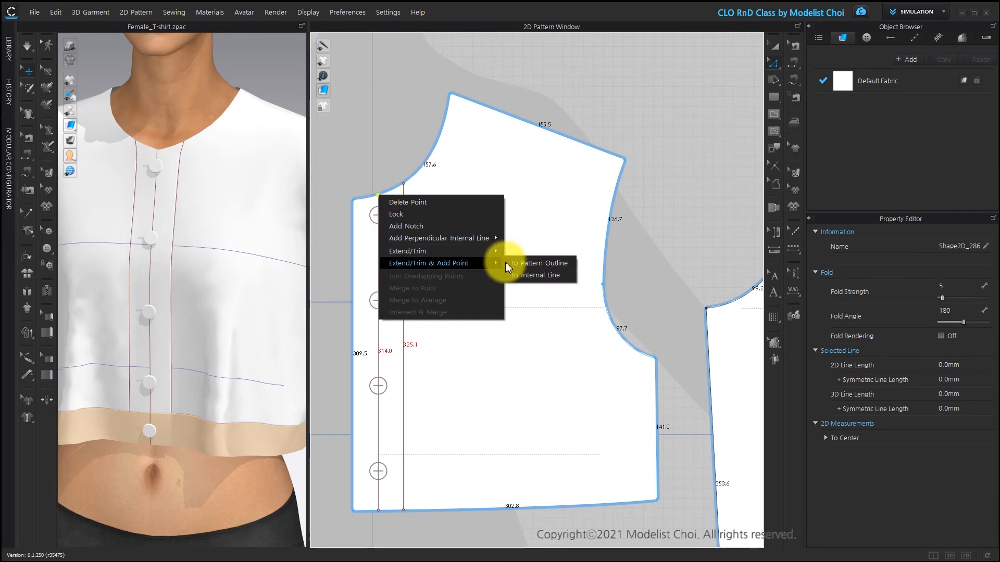
pyautogui.click(529, 263)
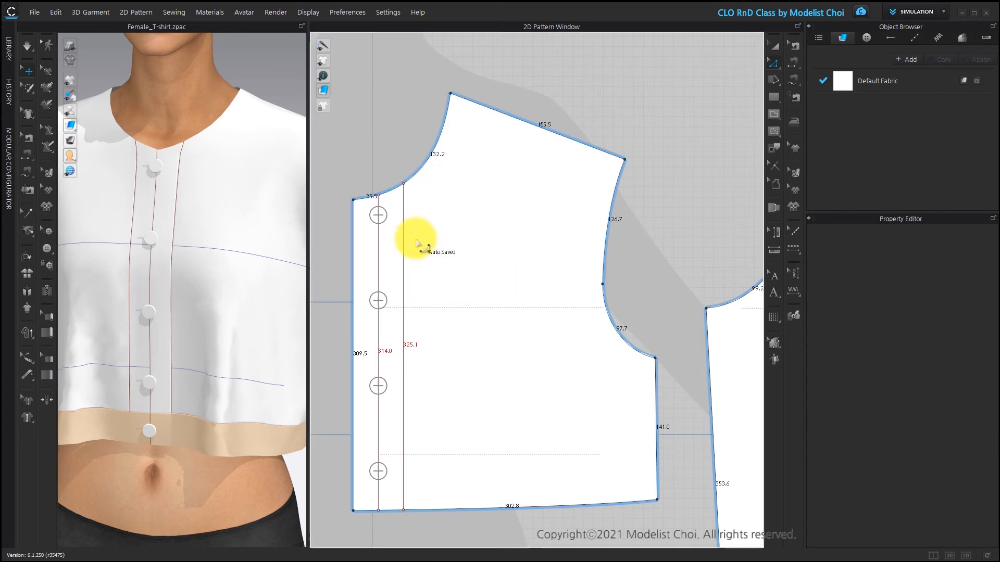
# Step: Measure the front neckline segment between the button line and the shoulder point
pyautogui.click(431, 157)
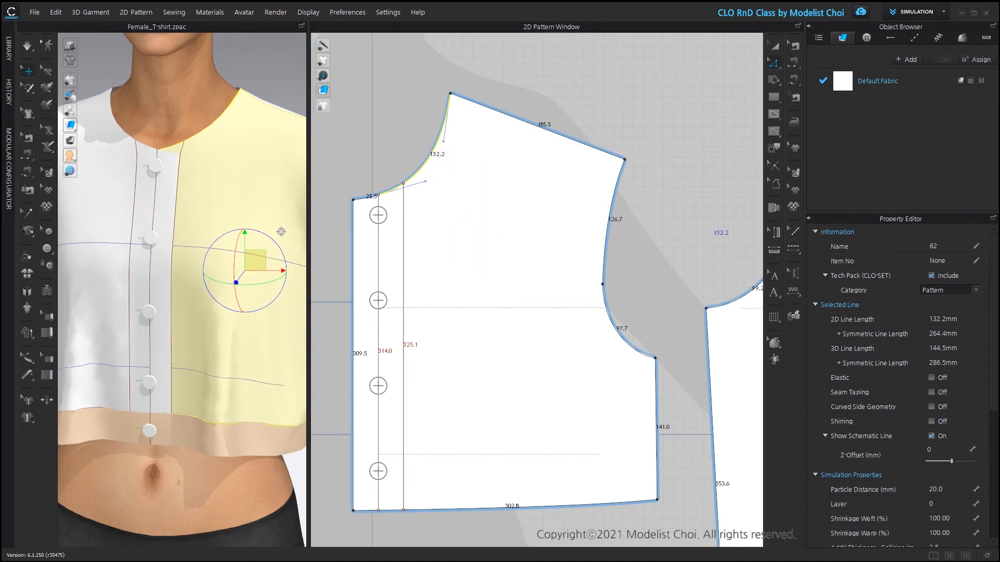
pyautogui.scroll(-6, 565, 206)
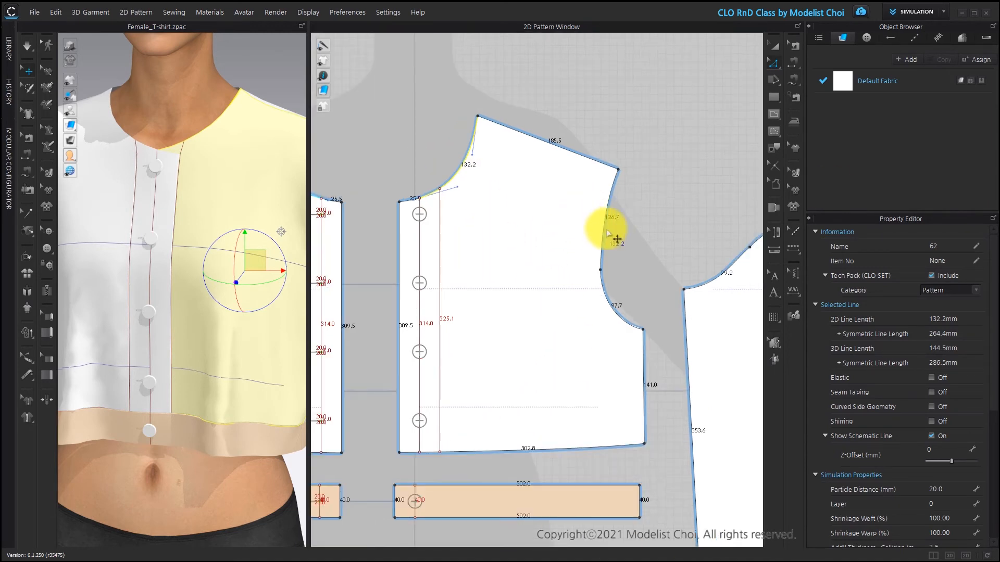
pyautogui.moveTo(496, 243); pyautogui.dragTo(488, 239, button='middle')
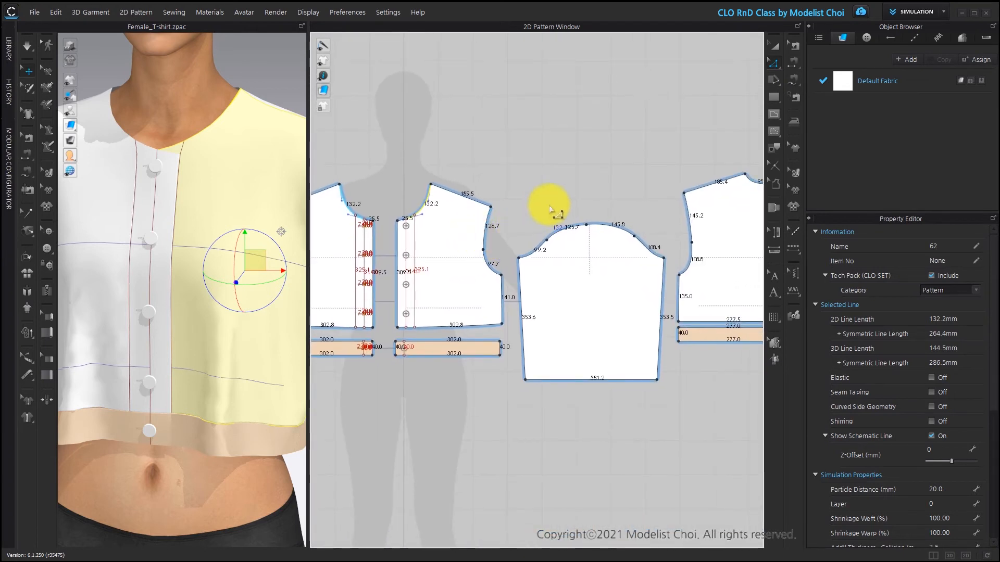
pyautogui.moveTo(559, 231); pyautogui.dragTo(530, 230, button='middle')
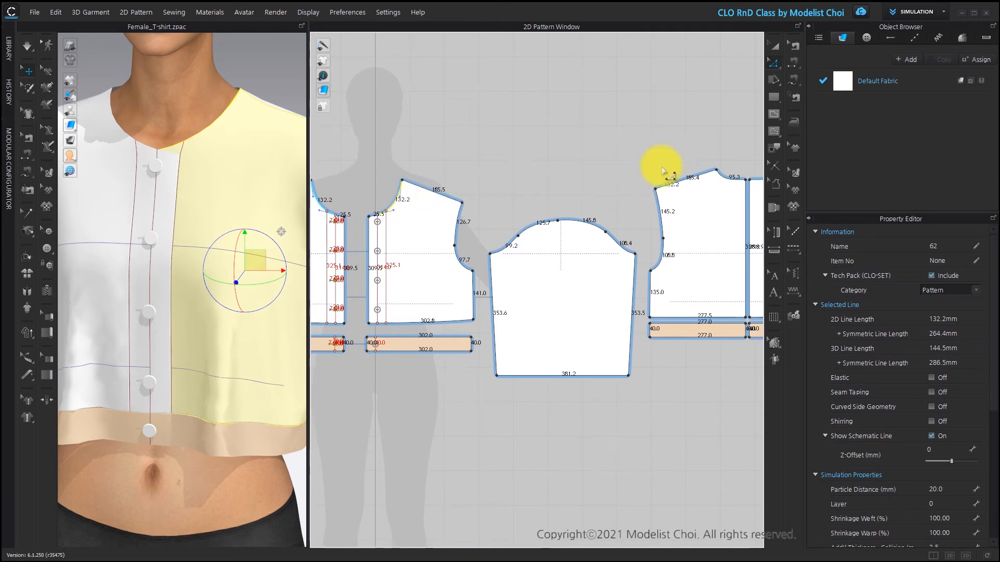
# Step: Begin a polygon above the sleeve with three consecutive upward vertical segments of 41, 25 and 44 mm
pyautogui.click(773, 96)
pyautogui.click(805, 111)
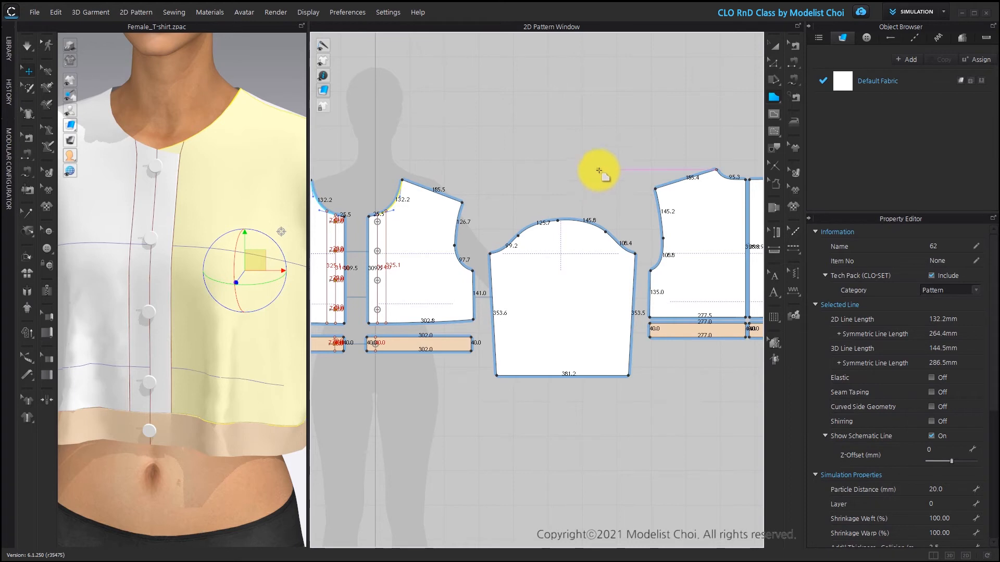
pyautogui.moveTo(599, 179); pyautogui.dragTo(599, 151)
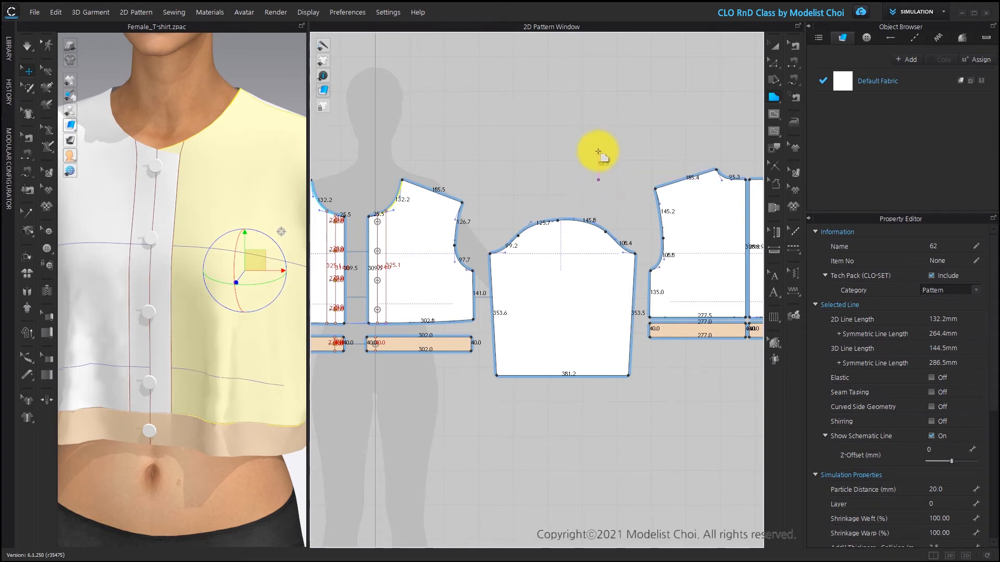
pyautogui.moveTo(593, 151); pyautogui.dragTo(601, 161)
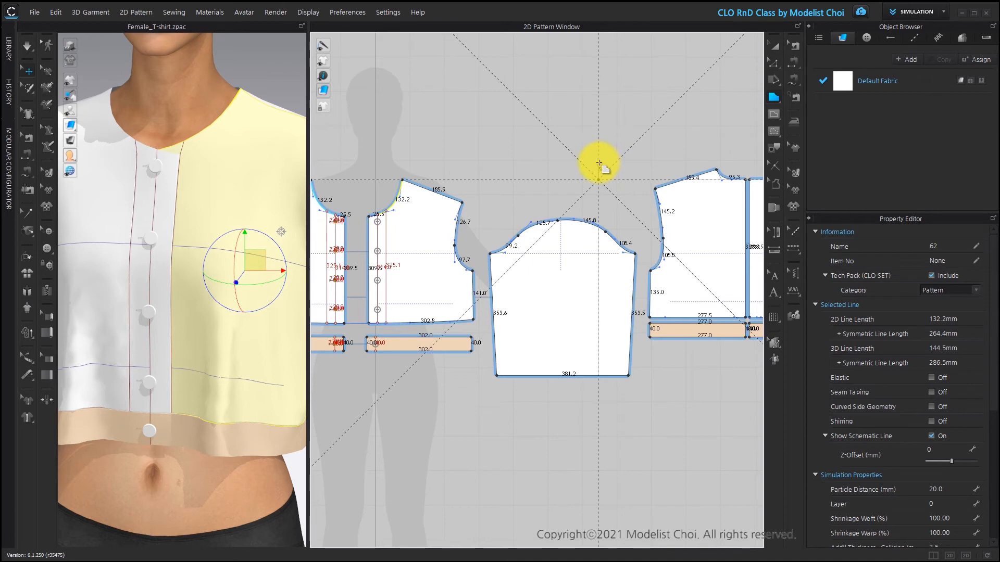
pyautogui.rightClick(599, 163)
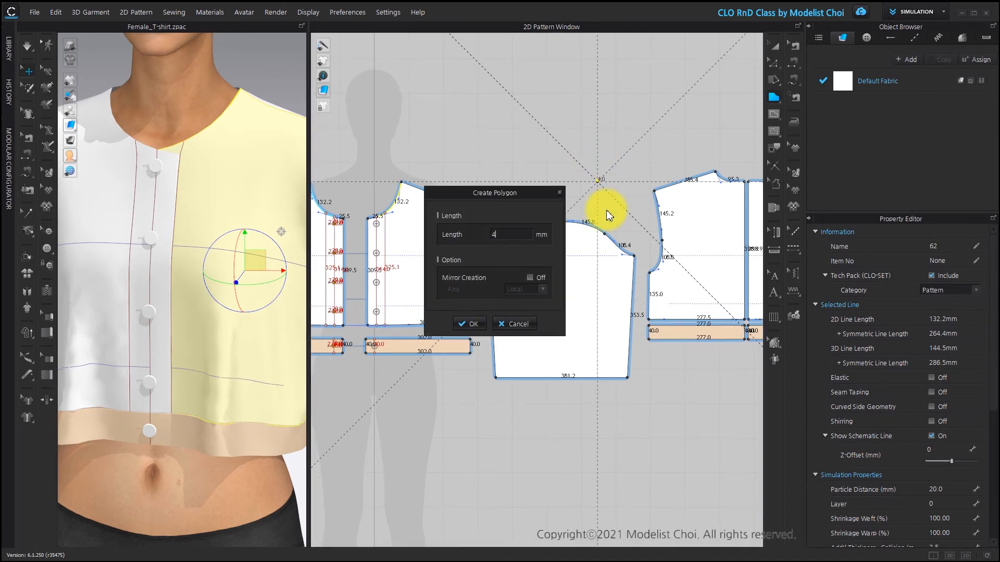
pyautogui.press('Return')
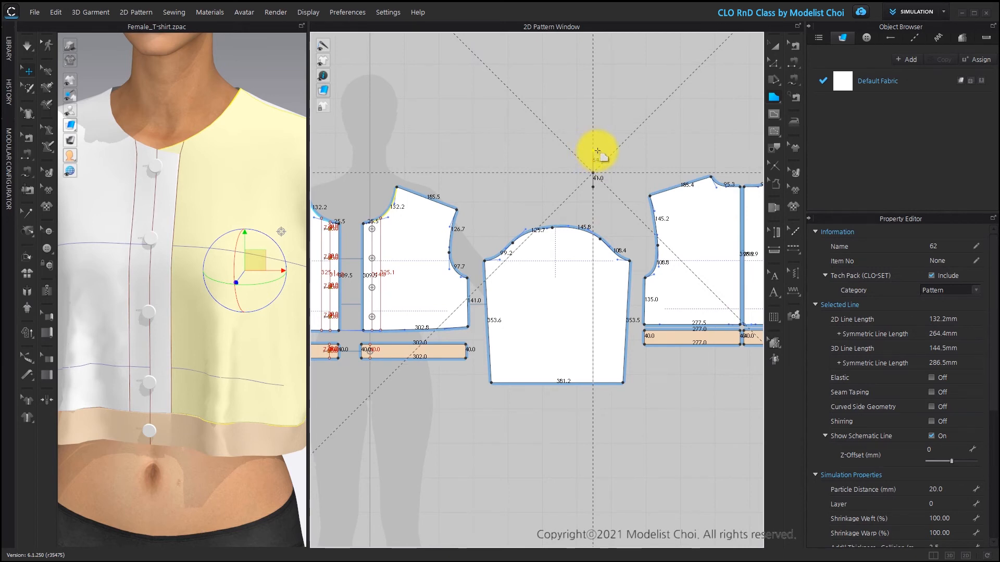
pyautogui.rightClick(593, 165)
pyautogui.write('2')
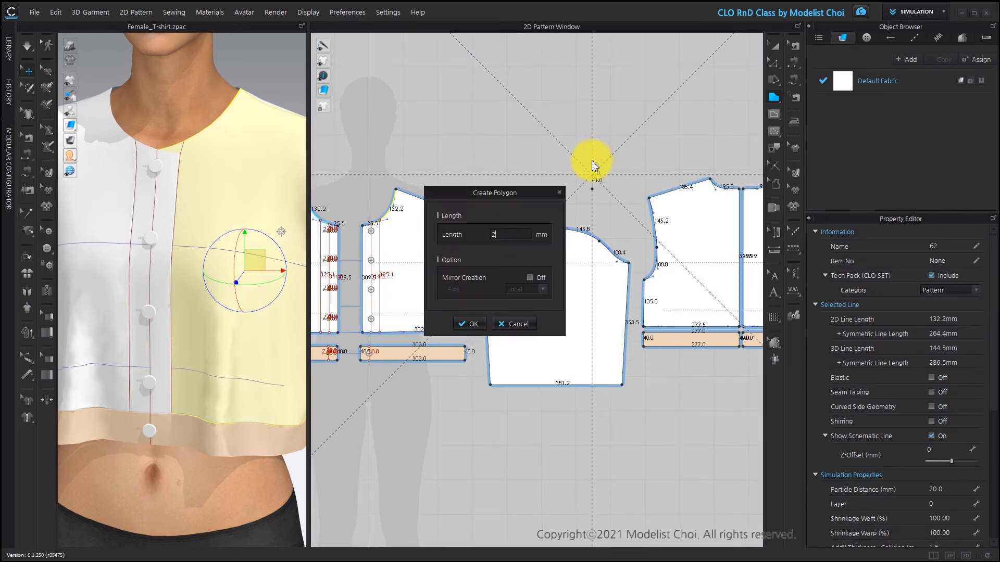
pyautogui.write('5')
pyautogui.press('Return')
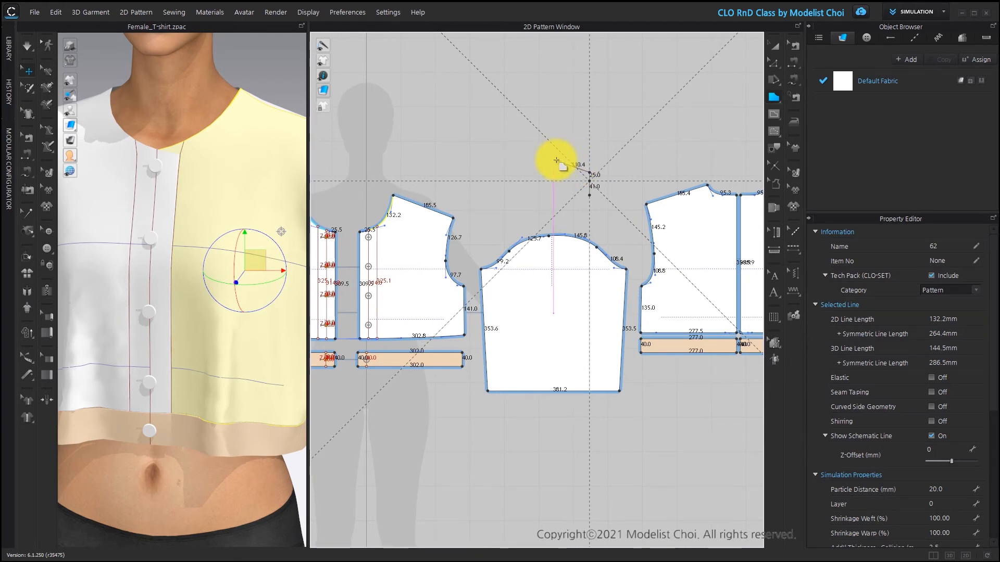
pyautogui.rightClick(589, 140)
pyautogui.write('44')
pyautogui.press('Return')
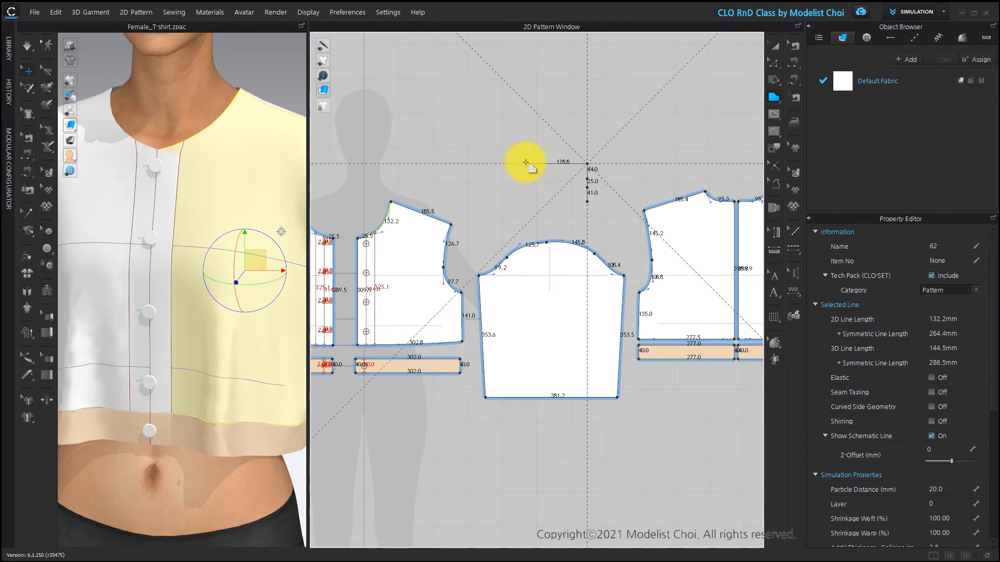
# Step: Add a 227 mm horizontal edge and an opposite side about 127 mm long, closing the polygon at its starting point
pyautogui.rightClick(526, 162)
pyautogui.write('227')
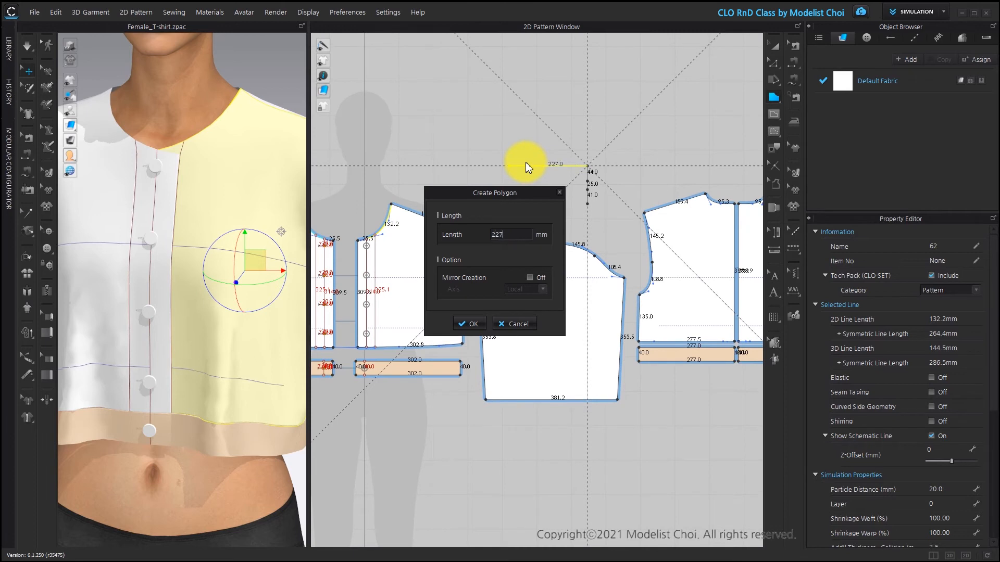
pyautogui.press('Return')
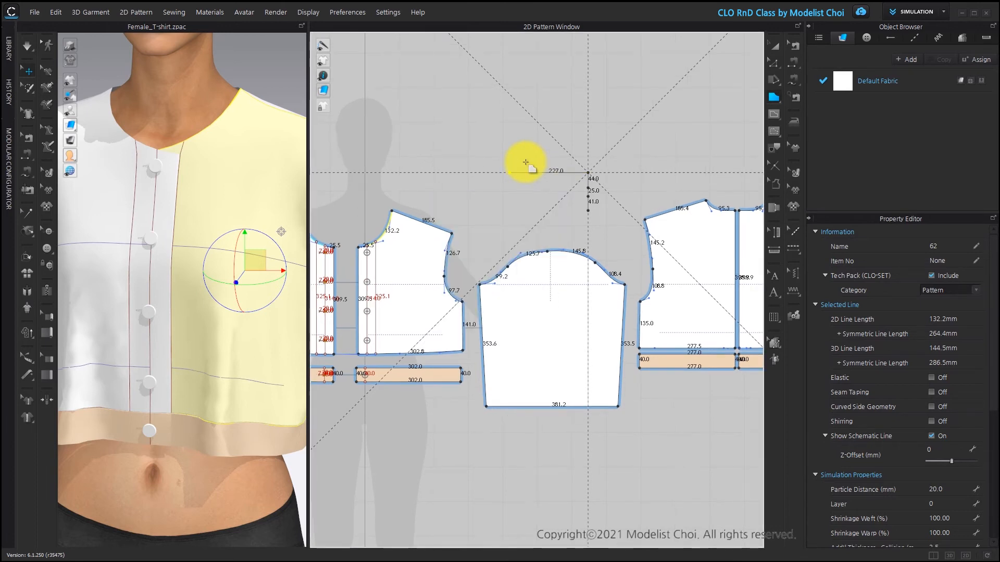
pyautogui.click(508, 217)
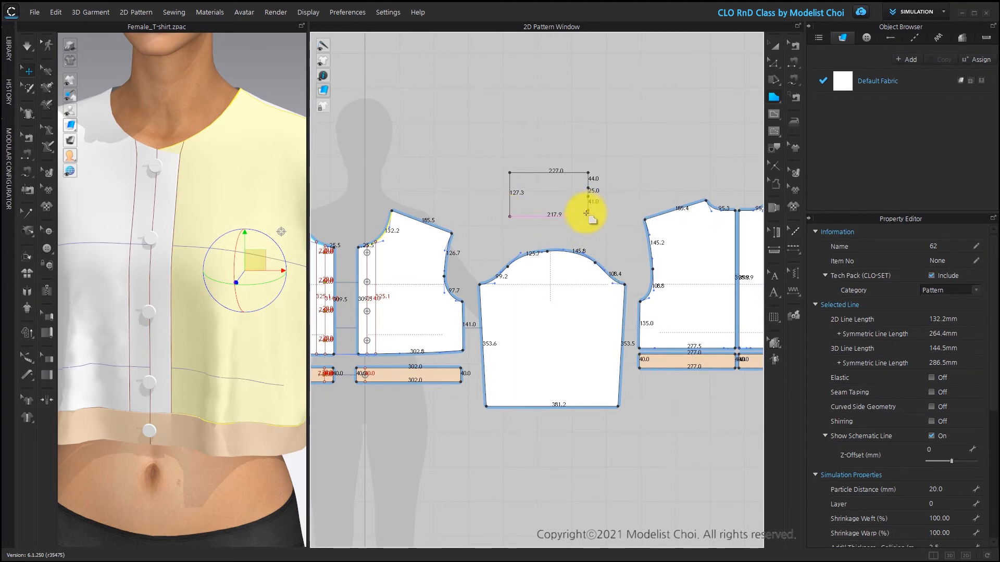
pyautogui.click(589, 212)
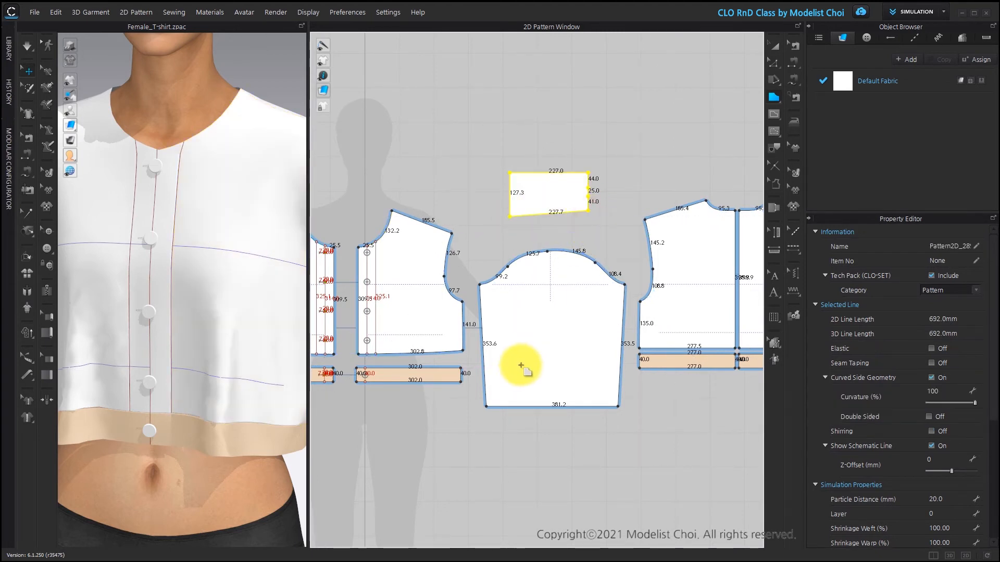
# Step: Align the new piece's two lower corner points to the higher one using Align Top, making its lower edge horizontal
pyautogui.scroll(3, 570, 230)
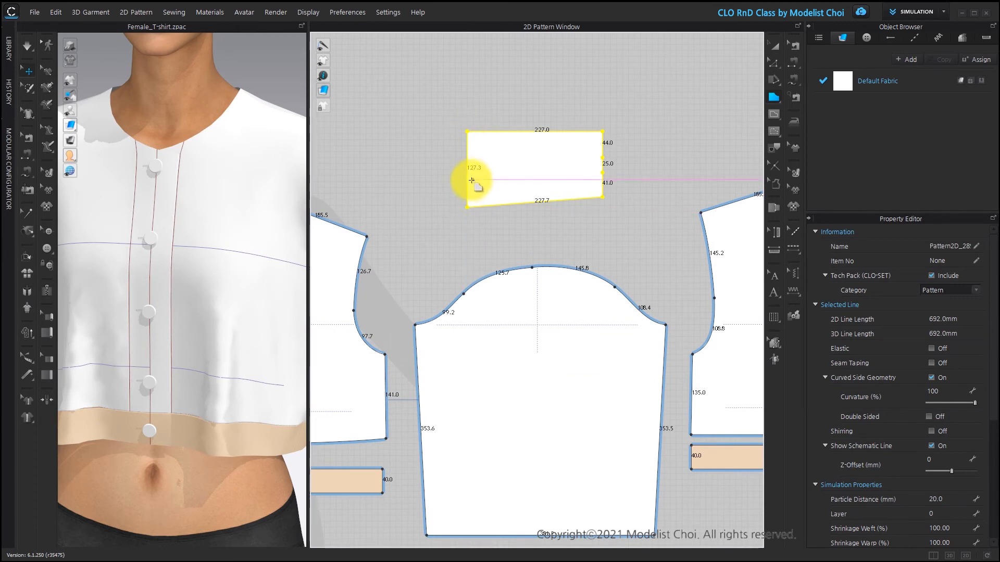
pyautogui.click(774, 63)
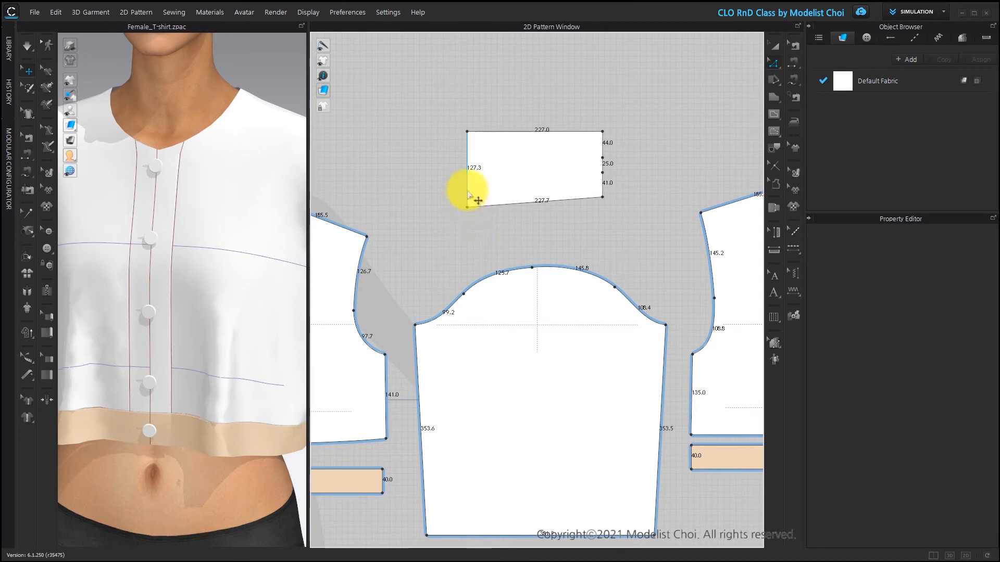
pyautogui.click(603, 197)
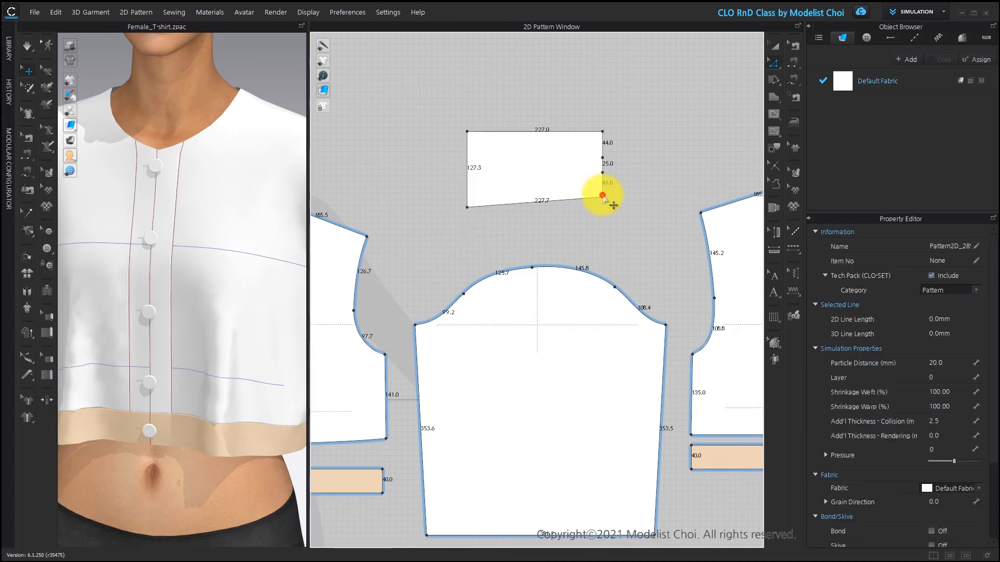
pyautogui.click(467, 207)
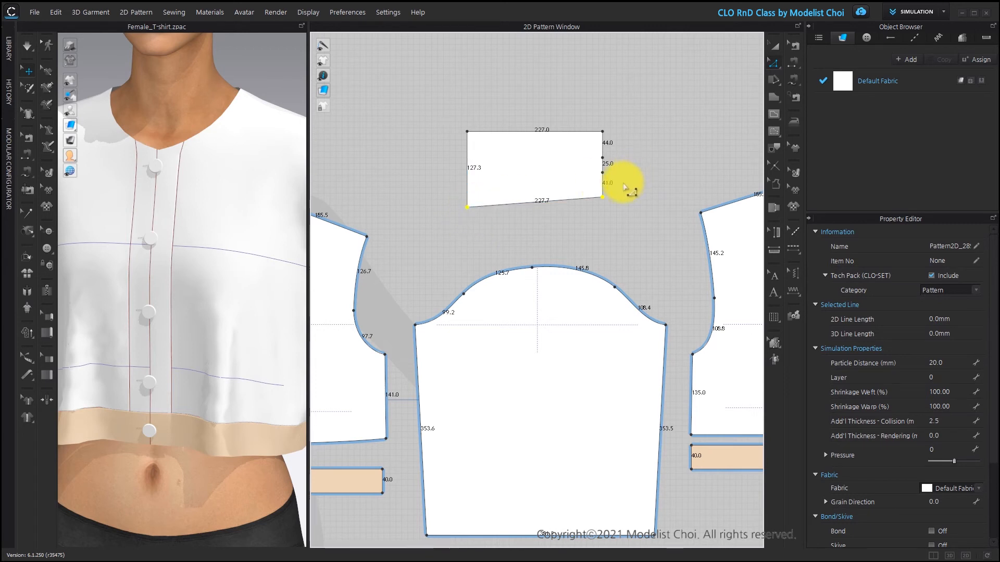
pyautogui.rightClick(603, 195)
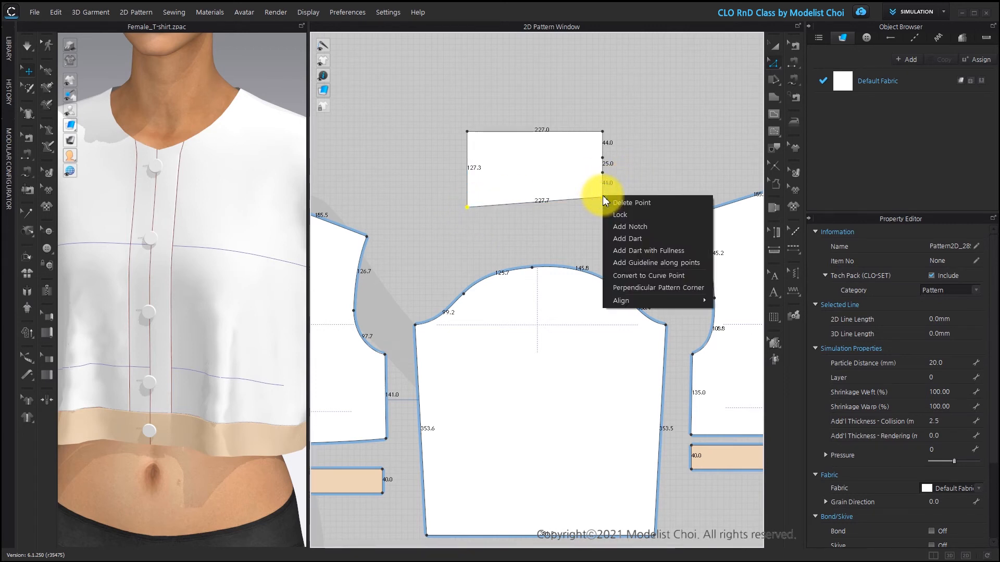
pyautogui.moveTo(686, 300)
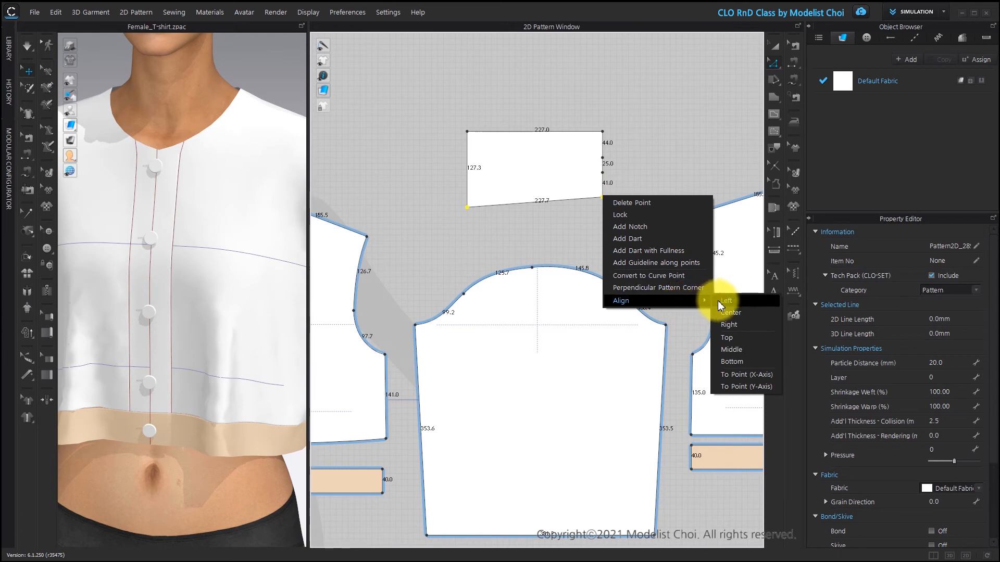
pyautogui.click(729, 338)
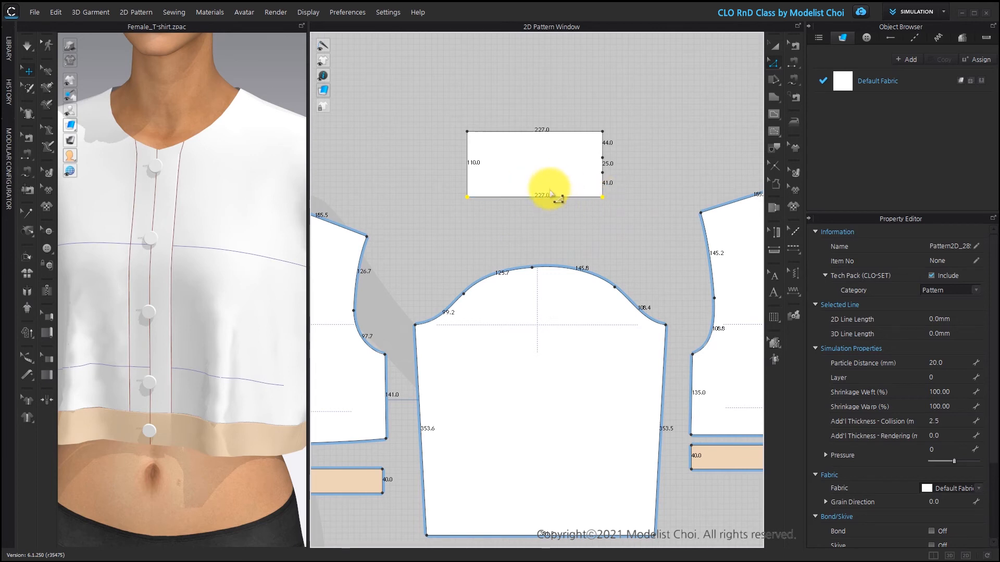
# Step: Compare the new rectangular piece with the front and back necklines, selecting the neckline of the back panel
pyautogui.scroll(-3, 578, 219)
pyautogui.moveTo(541, 224); pyautogui.dragTo(586, 199, button='middle')
pyautogui.scroll(3, 590, 214)
pyautogui.scroll(-2, 618, 220)
pyautogui.scroll(-3, 586, 200)
pyautogui.scroll(-3, 583, 194)
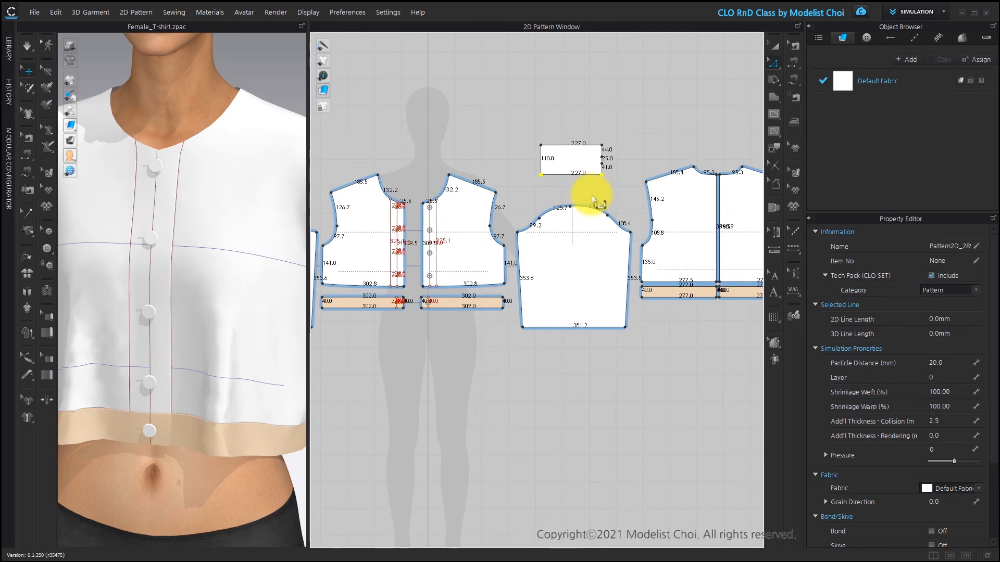
pyautogui.scroll(4, 590, 198)
pyautogui.click(545, 185)
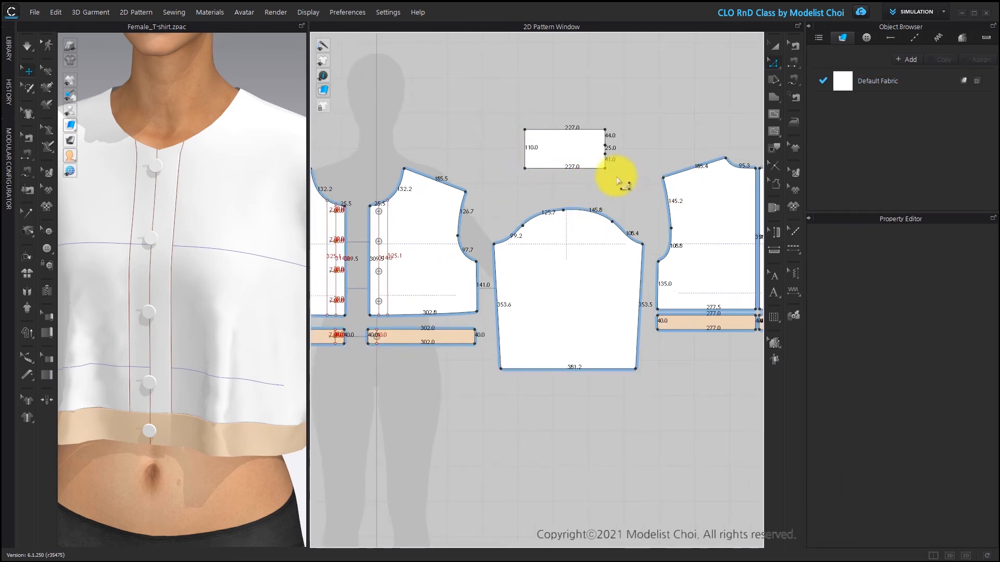
pyautogui.scroll(2, 553, 157)
pyautogui.scroll(-3, 575, 162)
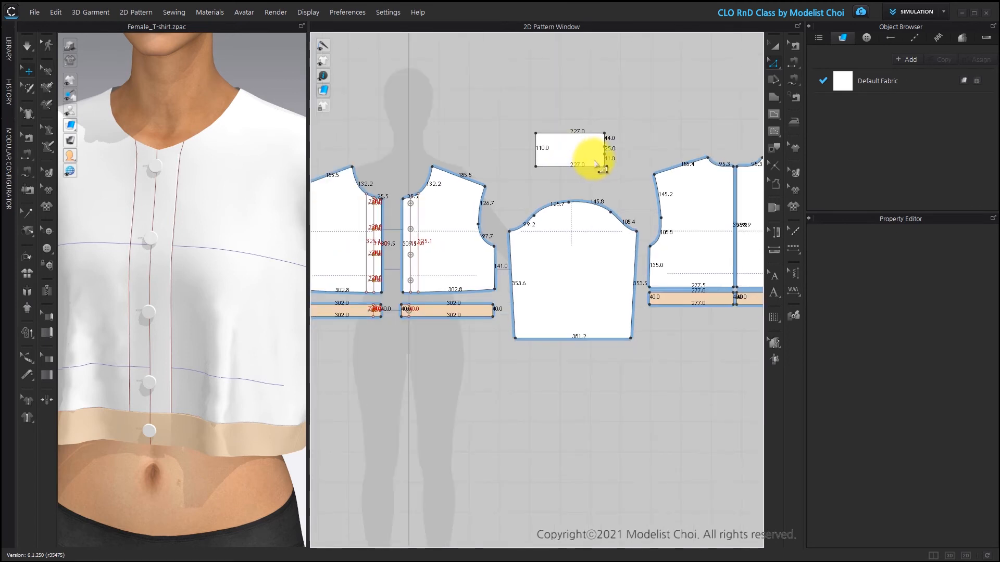
pyautogui.click(721, 165)
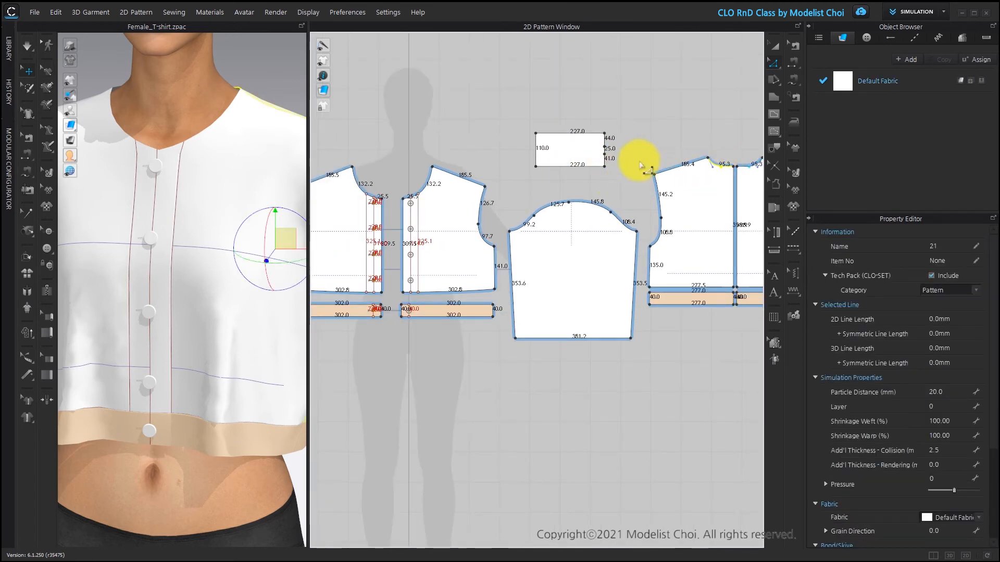
# Step: Draw a 95.3 mm horizontal internal line inward from the collar piece's point between the 41 mm and 25 mm edge segments
pyautogui.click(774, 112)
pyautogui.scroll(4, 435, 201)
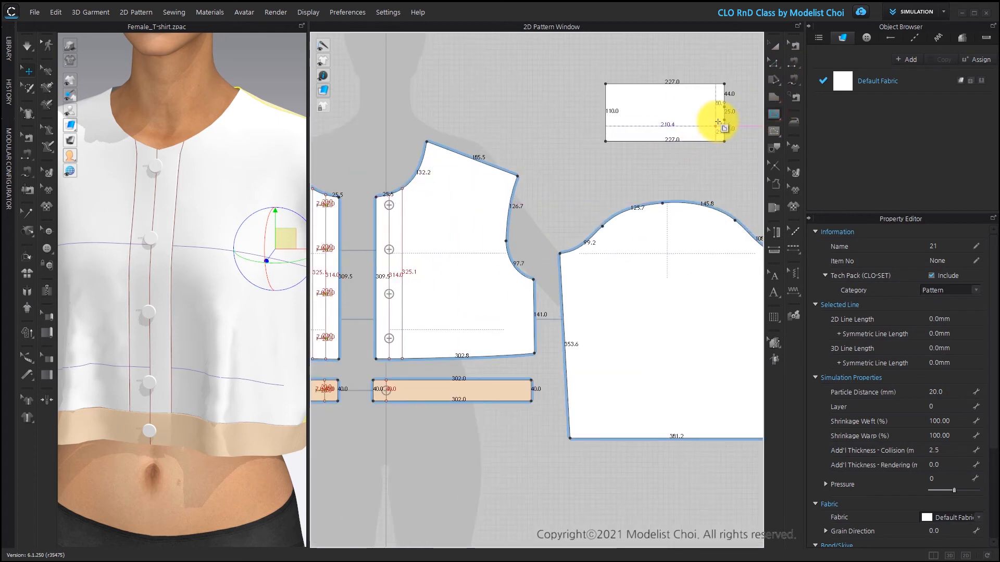
pyautogui.click(661, 121)
pyautogui.write('95.3')
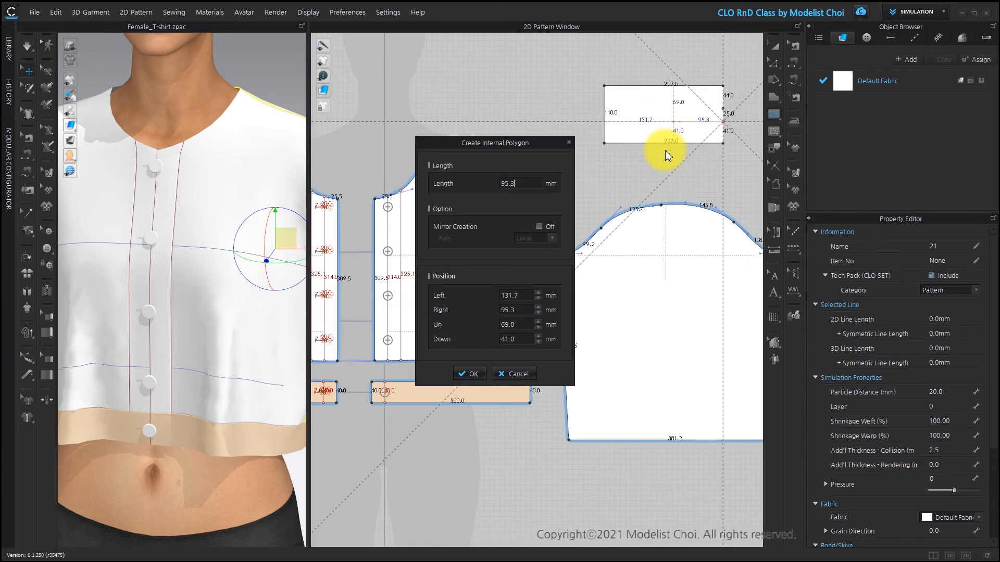
pyautogui.press('Return')
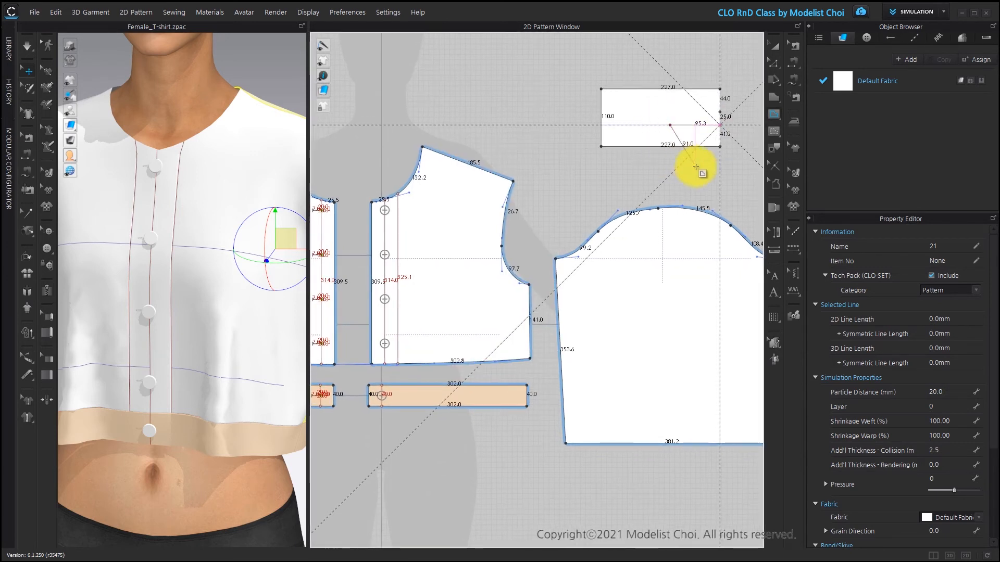
pyautogui.doubleClick(669, 124)
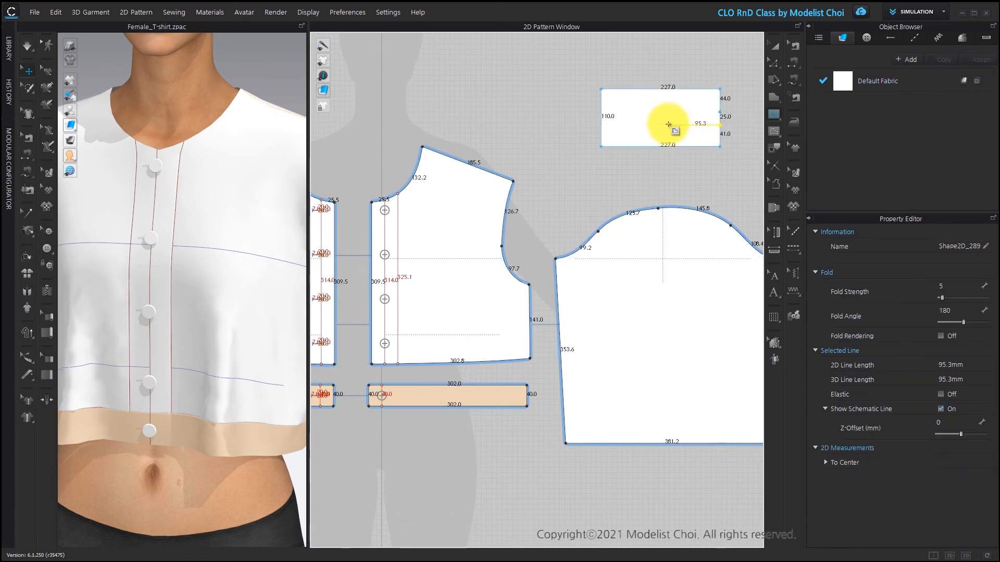
# Step: Select the front panel's curved neckline to check its length for the collar
pyautogui.moveTo(688, 153); pyautogui.dragTo(649, 171, button='middle')
pyautogui.click(774, 63)
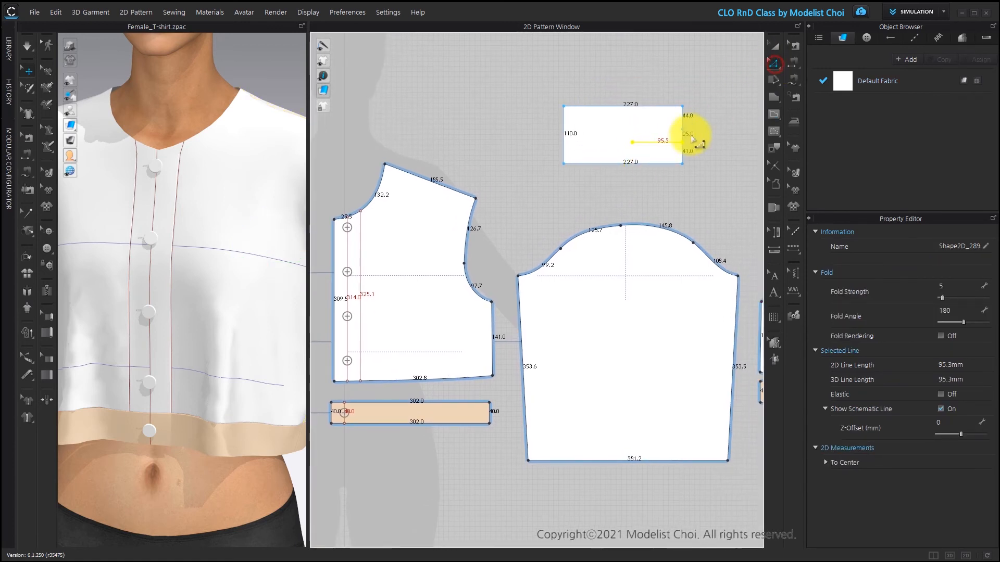
pyautogui.click(688, 130)
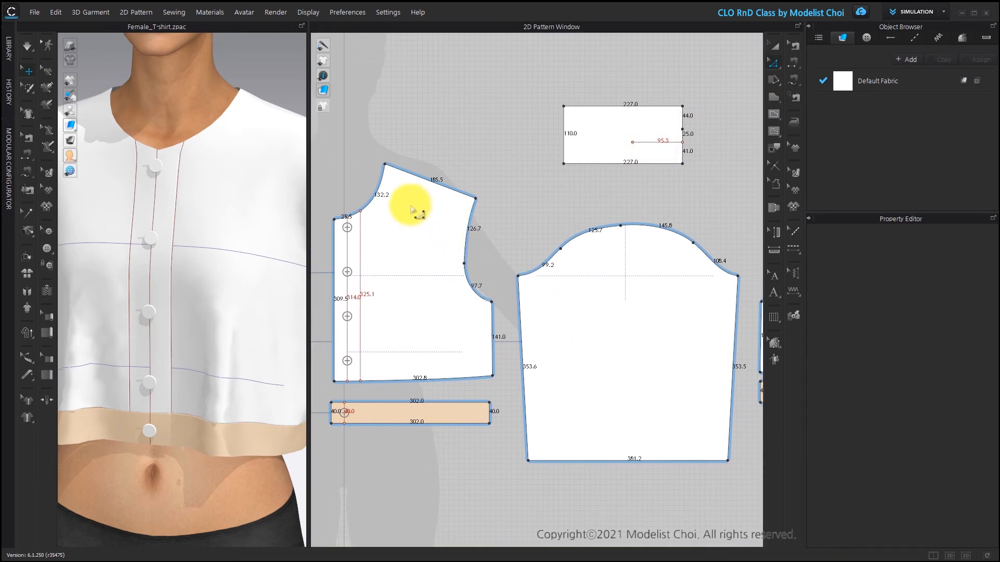
pyautogui.click(375, 200)
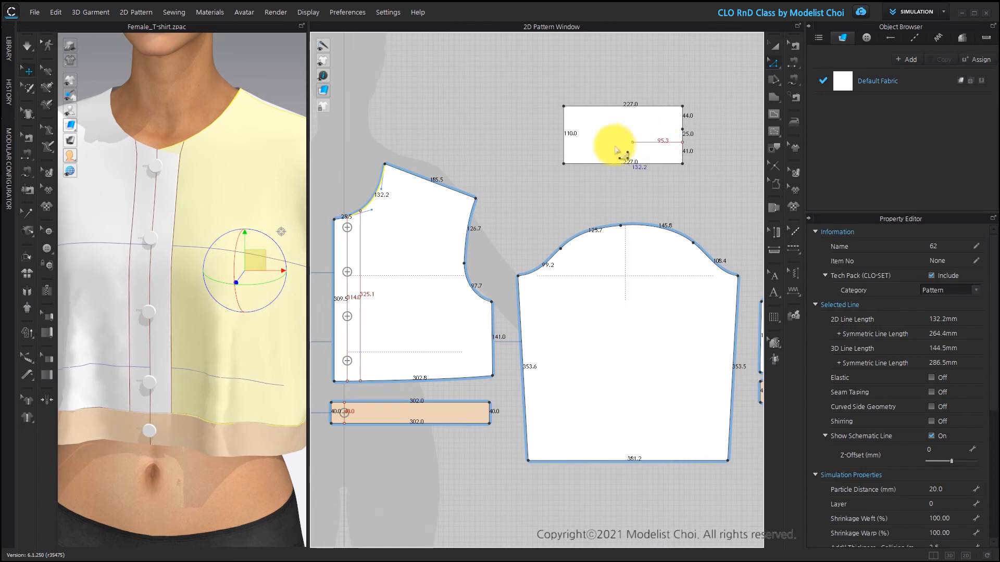
# Step: Draw an internal circle with a 132.2 mm radius centred on the inner end of the 95.3 mm internal line
pyautogui.click(773, 114)
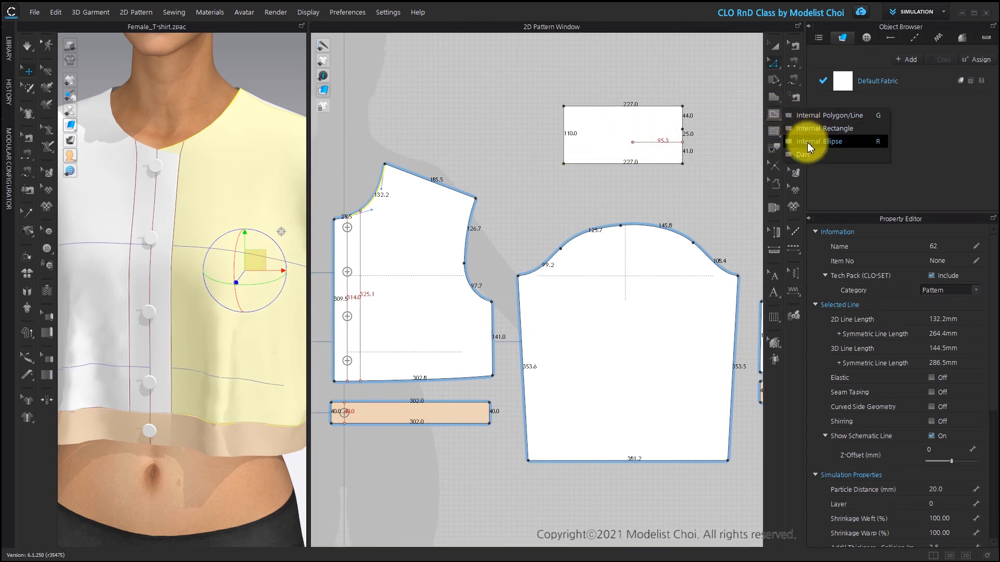
pyautogui.click(809, 144)
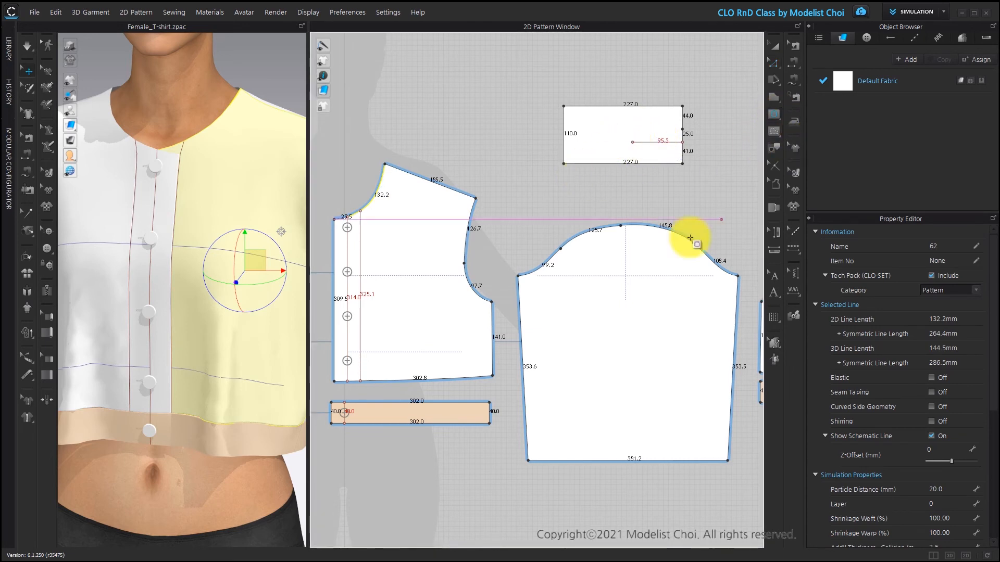
pyautogui.click(632, 142)
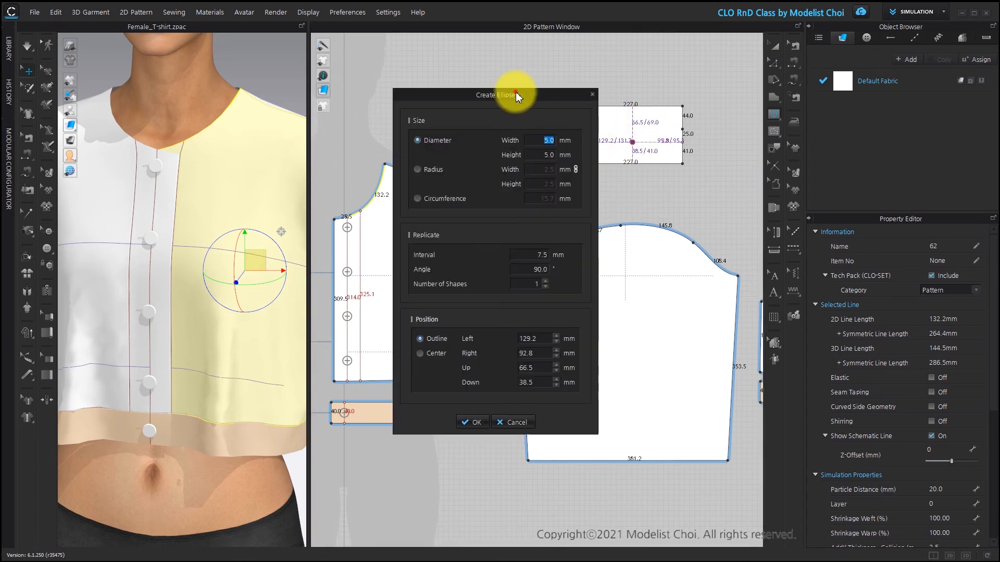
pyautogui.moveTo(518, 94); pyautogui.dragTo(607, 160)
pyautogui.click(522, 235)
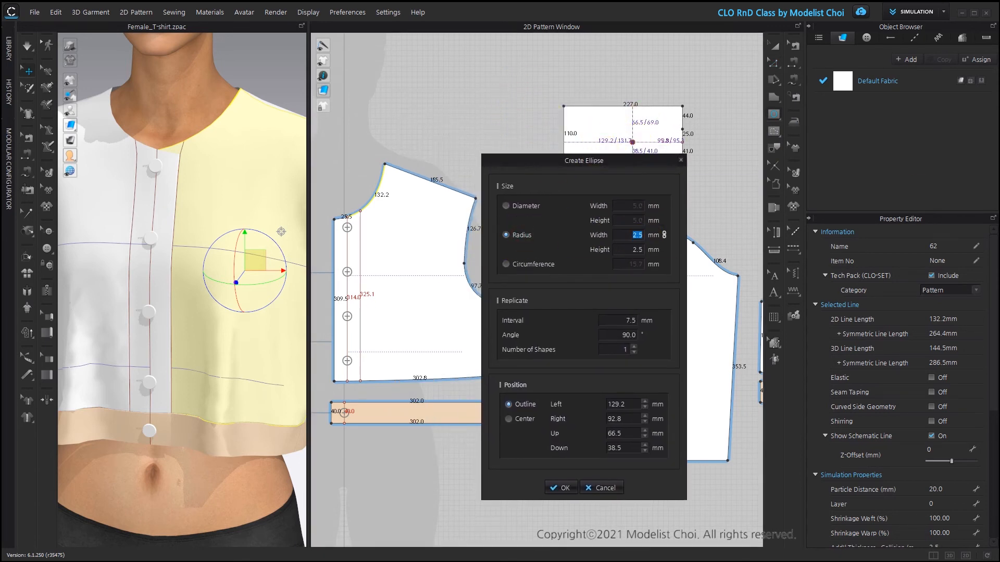
pyautogui.write('13')
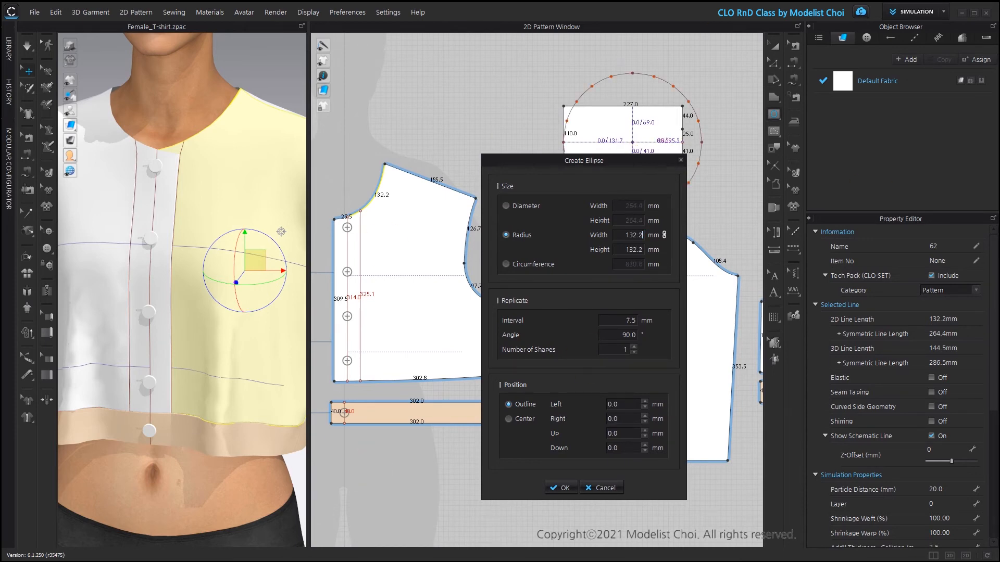
pyautogui.press('Return')
# Step: Add a point on the collar piece's lower edge where the circle crosses it, using Add Point to Intersection
pyautogui.scroll(4, 603, 123)
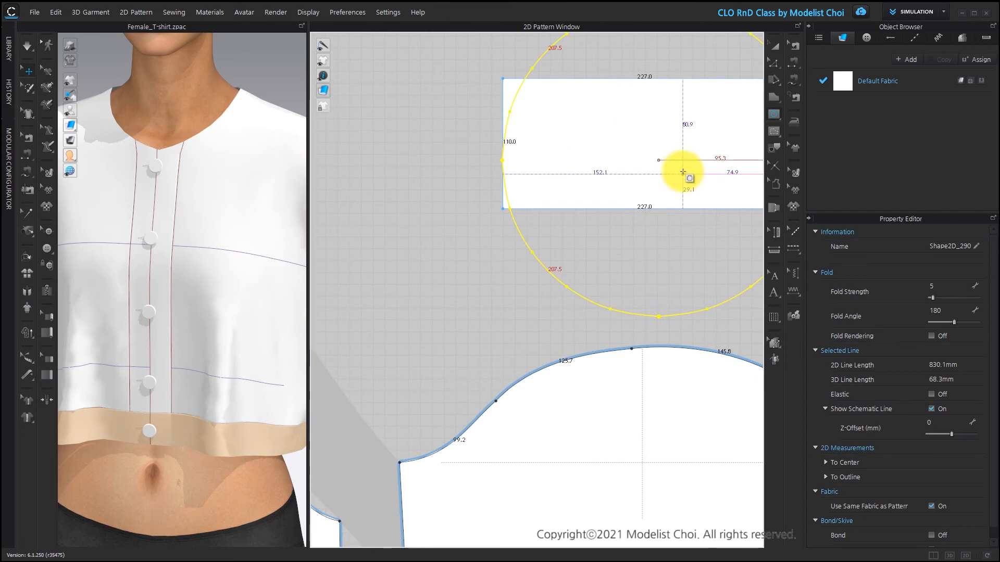
pyautogui.moveTo(532, 225); pyautogui.dragTo(469, 219, button='middle')
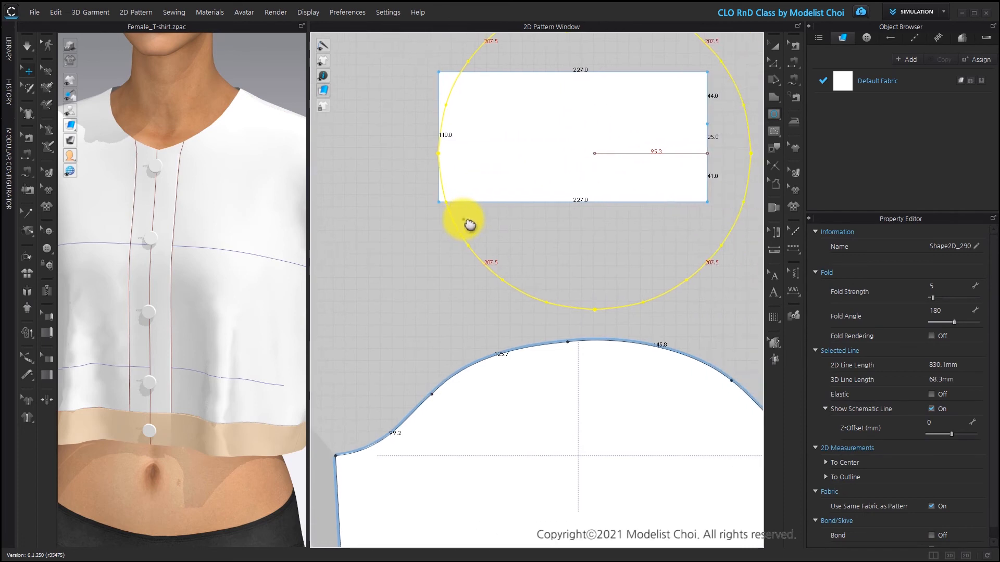
pyautogui.click(594, 153)
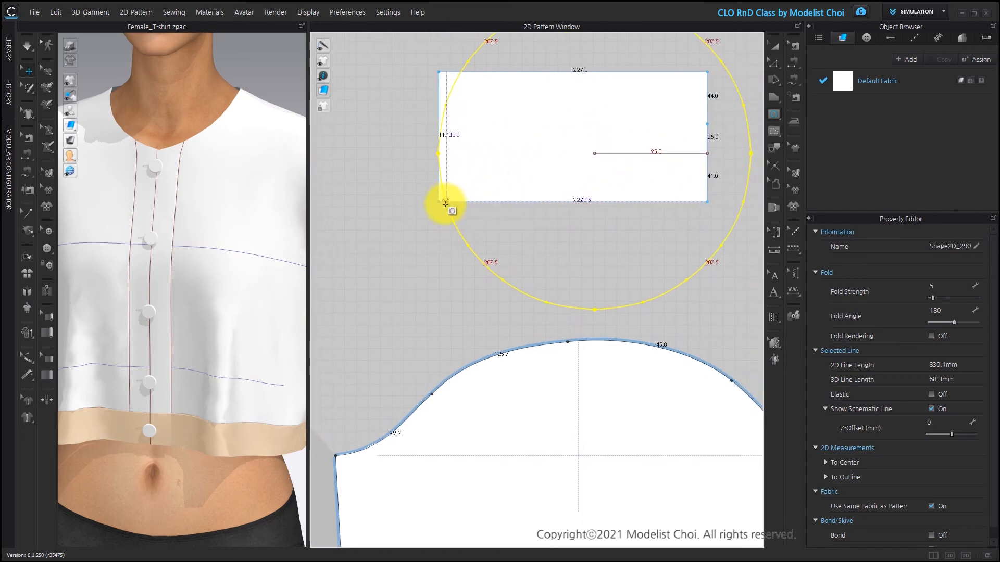
pyautogui.click(774, 62)
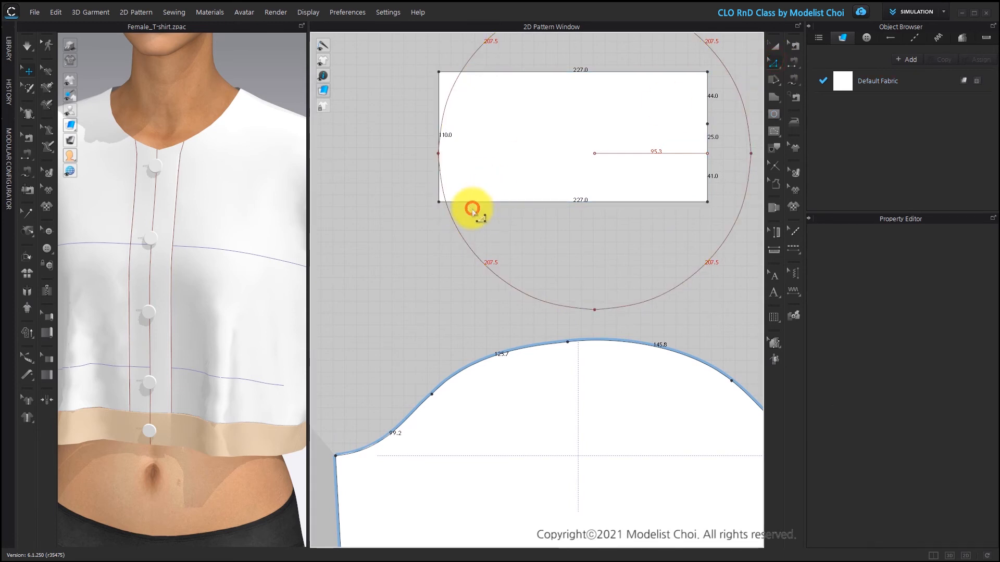
pyautogui.scroll(2, 453, 205)
pyautogui.rightClick(457, 204)
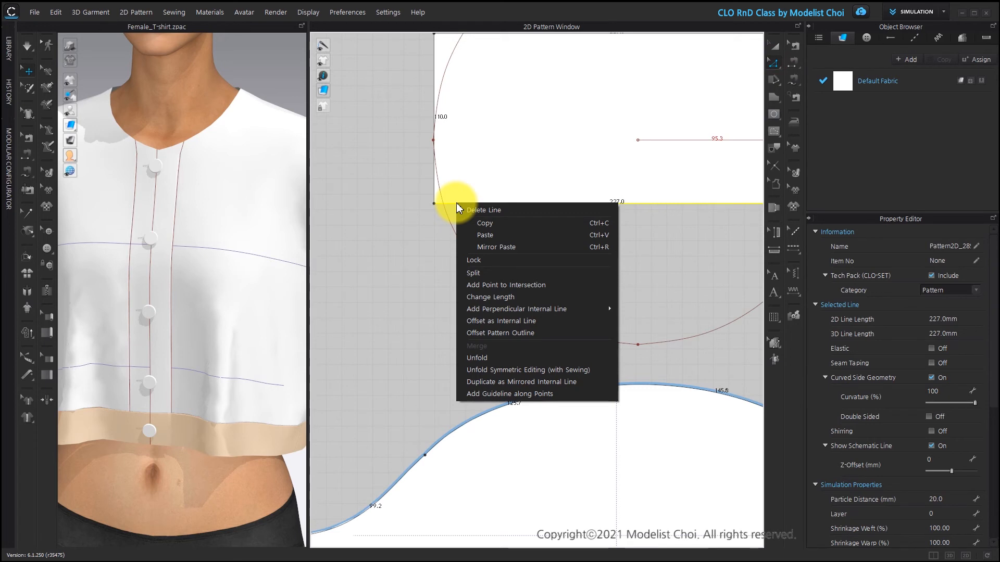
pyautogui.click(531, 288)
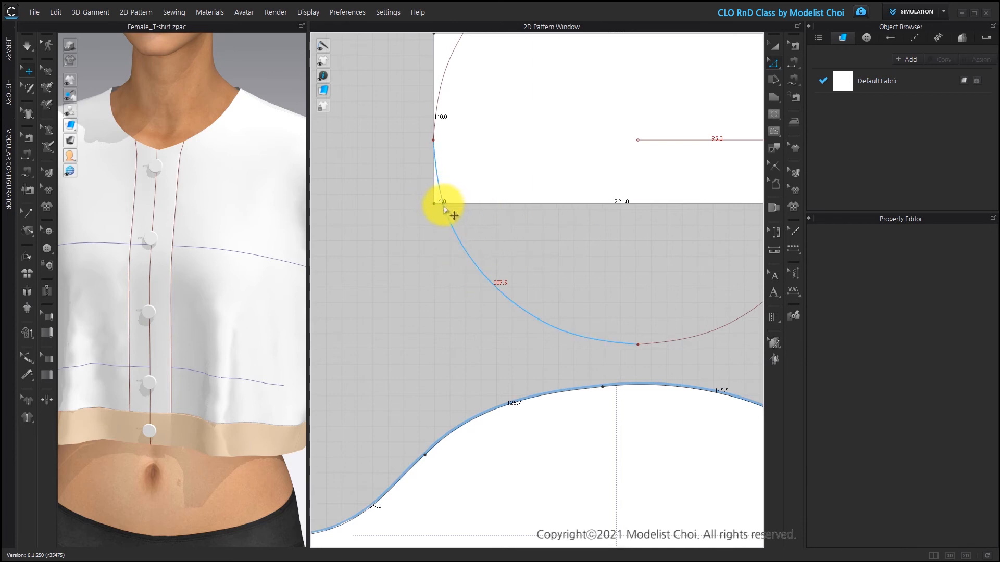
# Step: Delete the internal construction circle from the collar piece
pyautogui.click(774, 45)
pyautogui.click(482, 269)
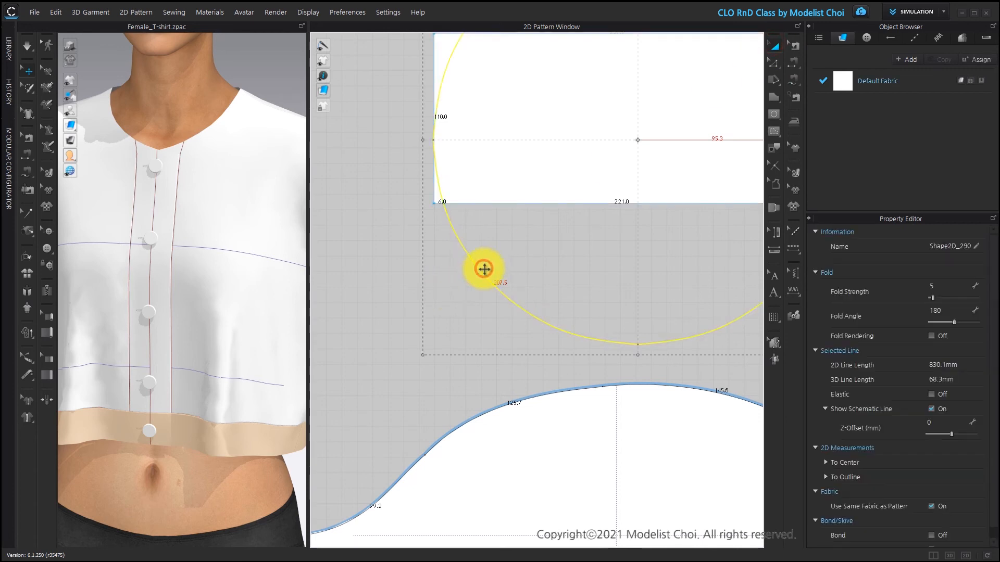
pyautogui.press('Delete')
# Step: Draw an internal line from the inner end of the 95.3 mm line to the new intersection point on the lower edge
pyautogui.click(774, 114)
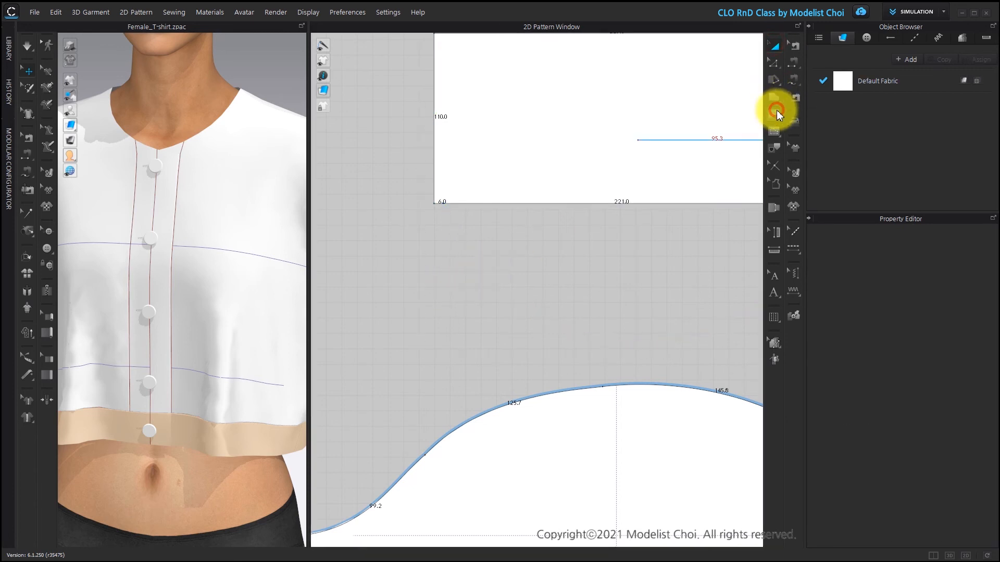
pyautogui.click(834, 120)
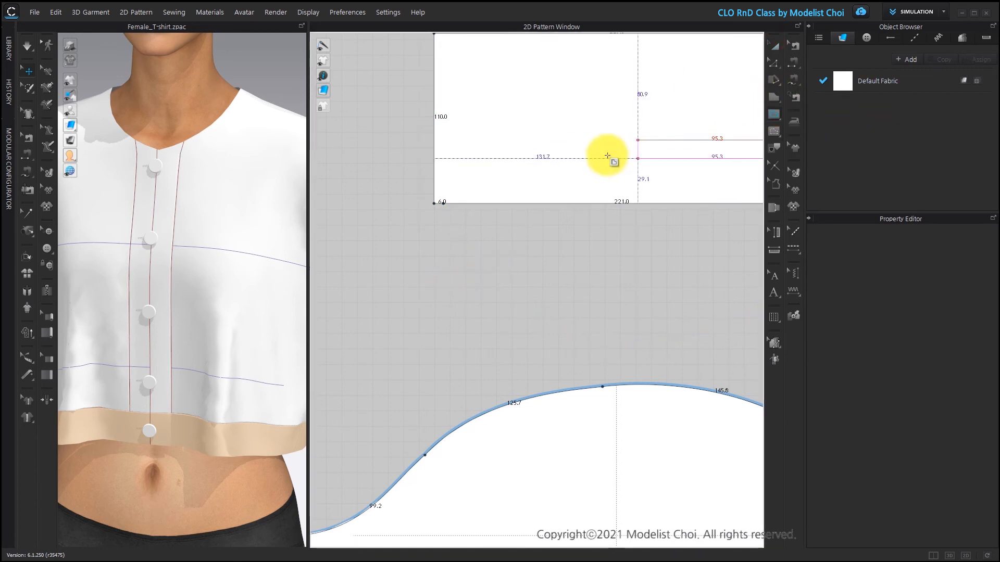
pyautogui.click(641, 139)
pyautogui.press('Escape')
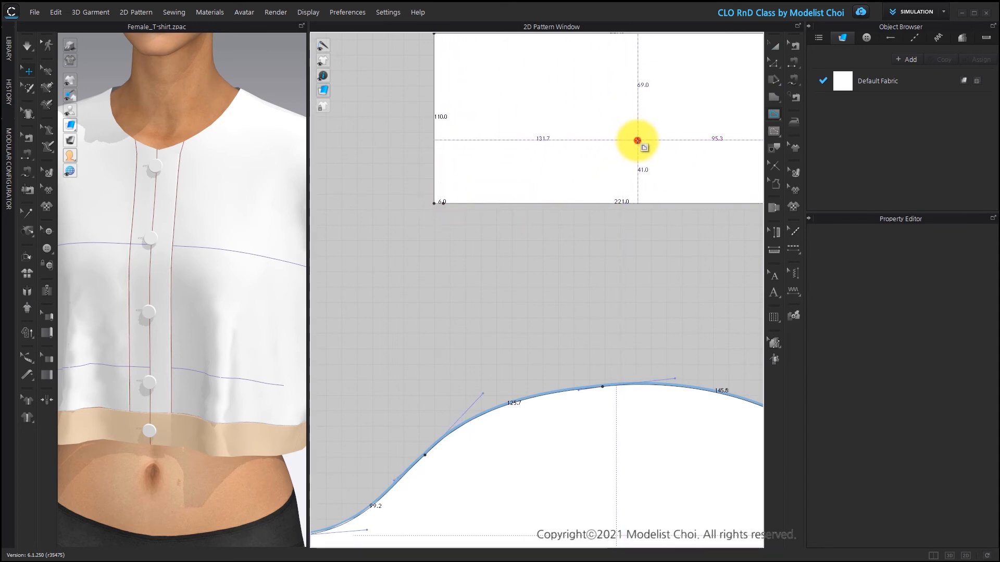
pyautogui.click(638, 140)
pyautogui.click(442, 202)
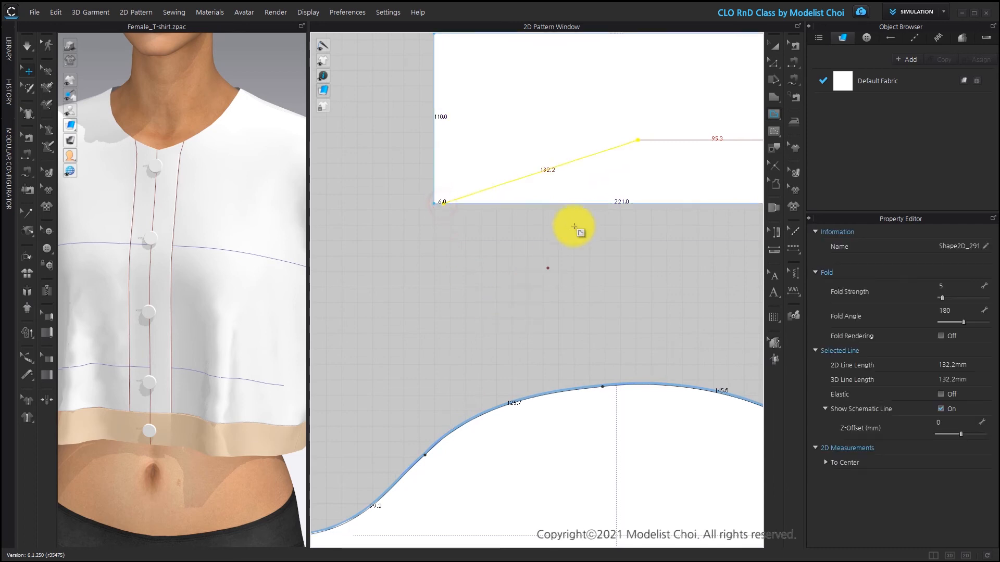
# Step: Delete the collar piece's lower-left corner point so the outline ends at the sloping internal line's lower end
pyautogui.scroll(-3, 576, 208)
pyautogui.scroll(2, 339, 239)
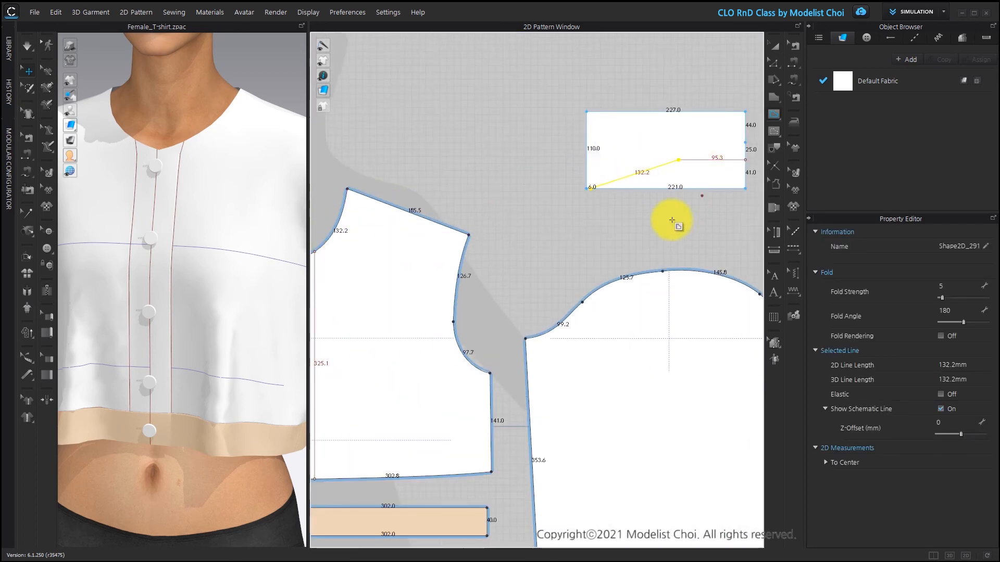
pyautogui.moveTo(689, 164); pyautogui.dragTo(562, 191, button='middle')
pyautogui.scroll(2, 562, 190)
pyautogui.click(774, 62)
pyautogui.scroll(4, 436, 226)
pyautogui.click(436, 228)
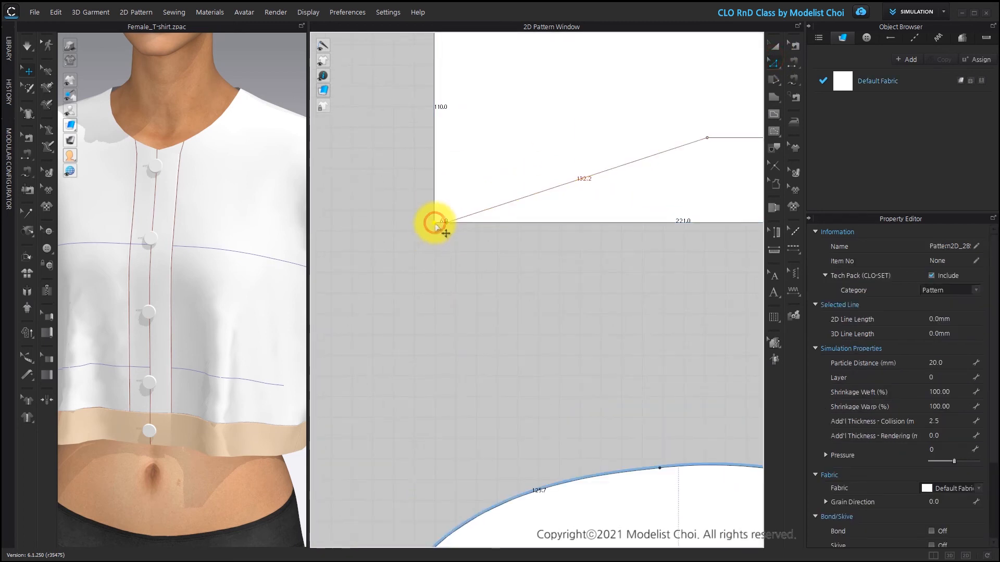
# Step: Move the collar piece's upper-left corner down and outward, making the slanted end about 89 mm and the upper edge about 244 mm
pyautogui.scroll(-5, 424, 262)
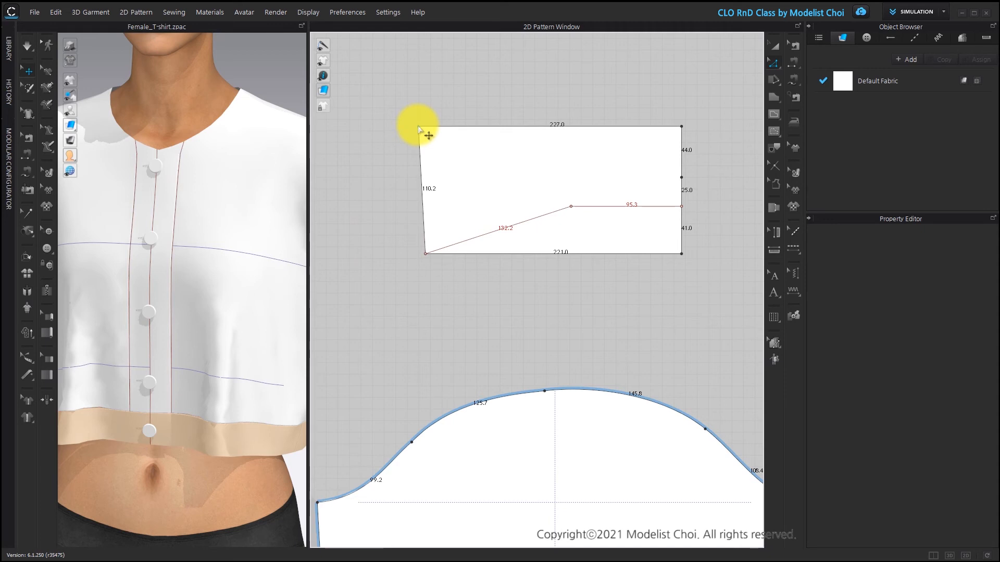
pyautogui.moveTo(417, 125); pyautogui.dragTo(412, 132)
pyautogui.click(417, 173)
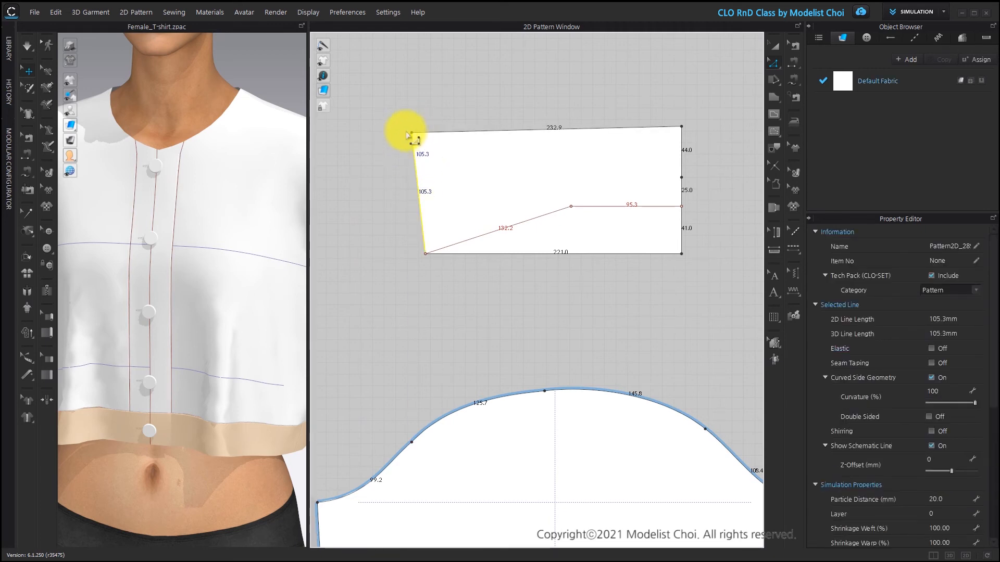
pyautogui.moveTo(412, 133); pyautogui.dragTo(407, 155)
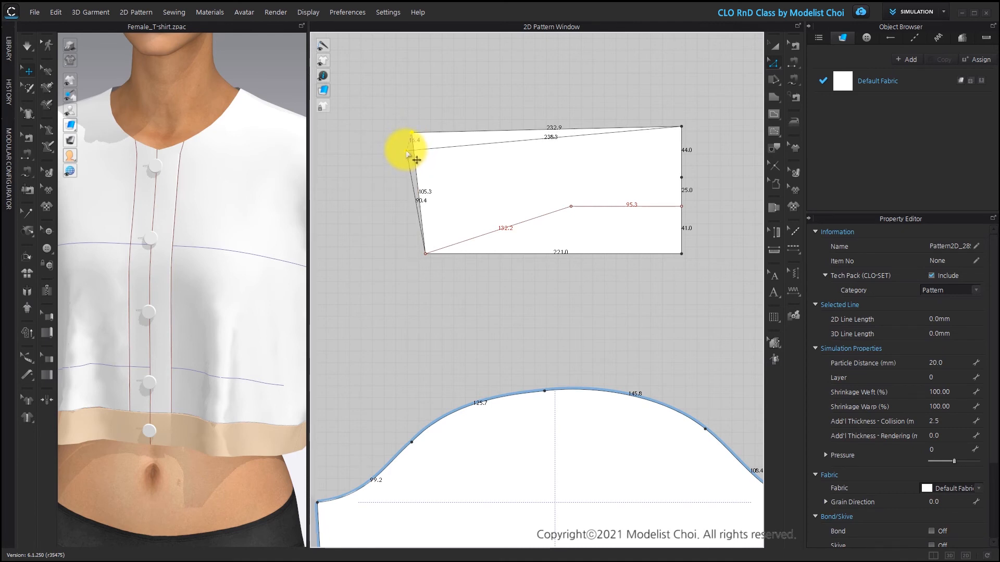
pyautogui.moveTo(407, 155); pyautogui.dragTo(407, 152)
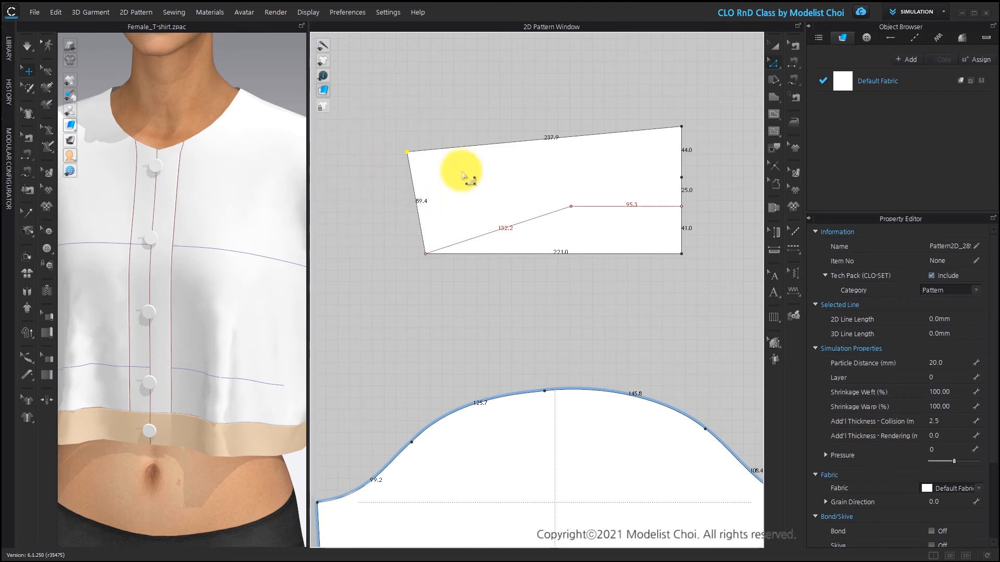
pyautogui.scroll(2, 452, 217)
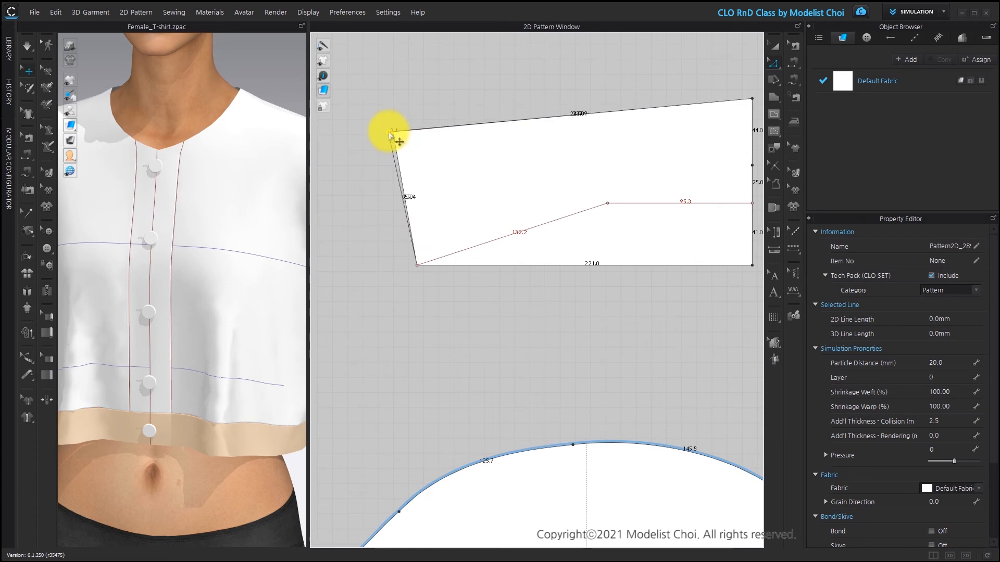
pyautogui.moveTo(388, 134); pyautogui.dragTo(397, 135)
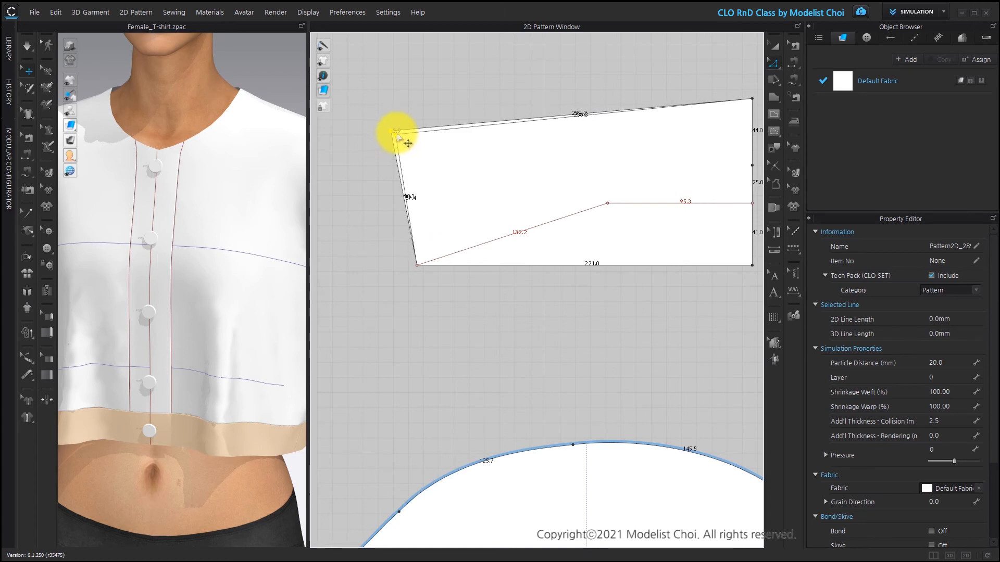
pyautogui.moveTo(397, 134); pyautogui.dragTo(395, 129)
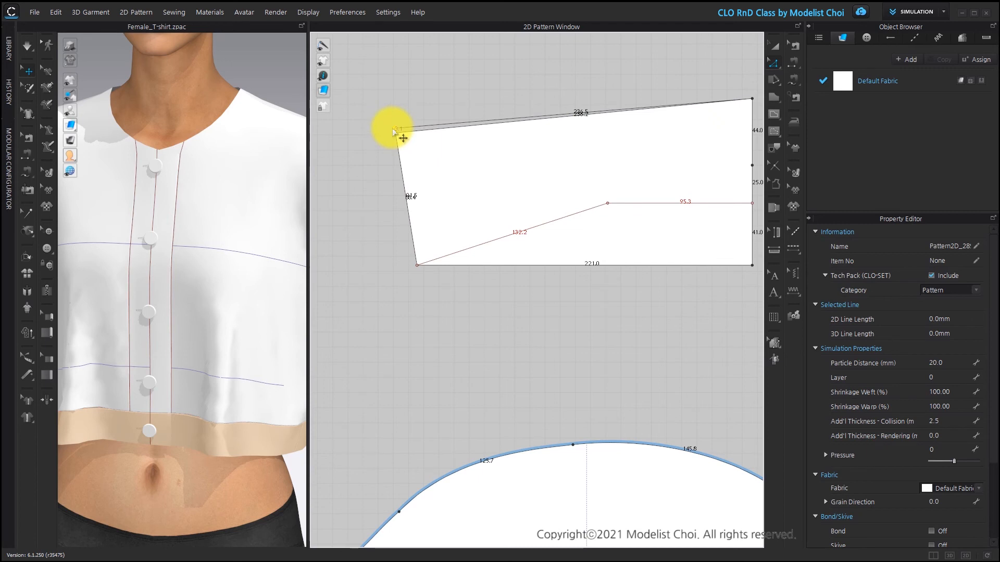
pyautogui.click(376, 273)
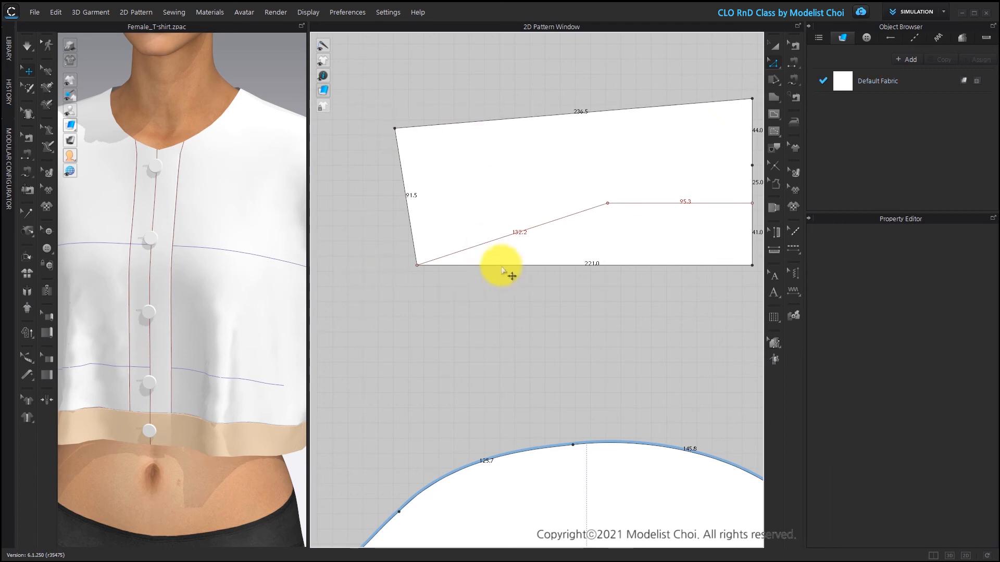
pyautogui.moveTo(394, 130); pyautogui.dragTo(385, 134)
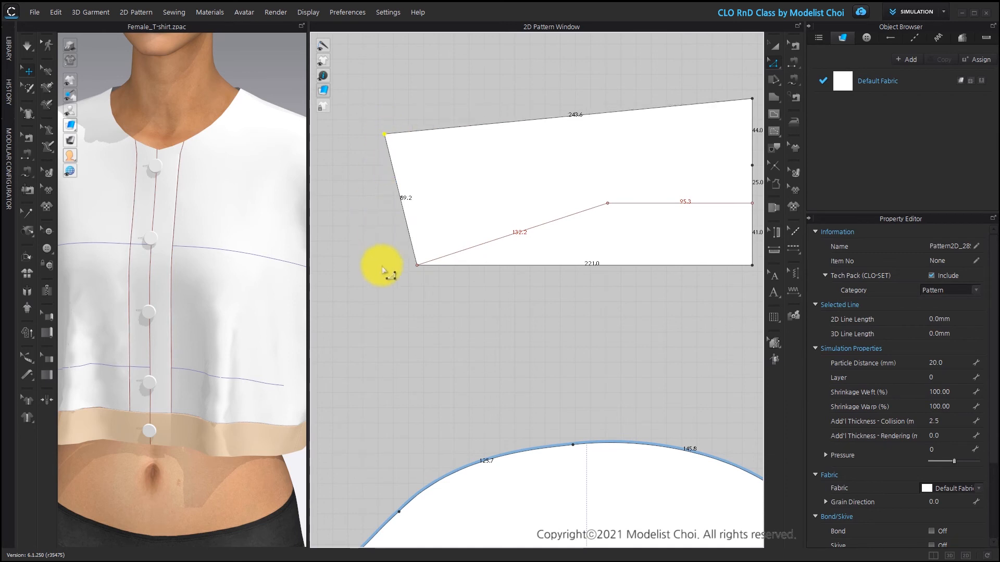
# Step: Set the length of the collar piece's slanted end to 90 mm
pyautogui.click(411, 242)
pyautogui.rightClick(411, 243)
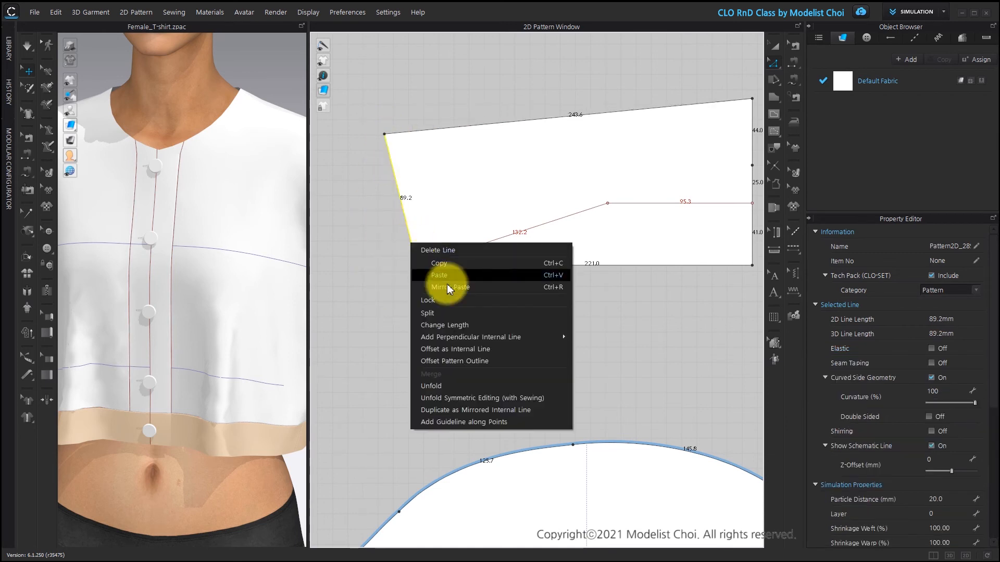
pyautogui.click(458, 325)
pyautogui.write('90')
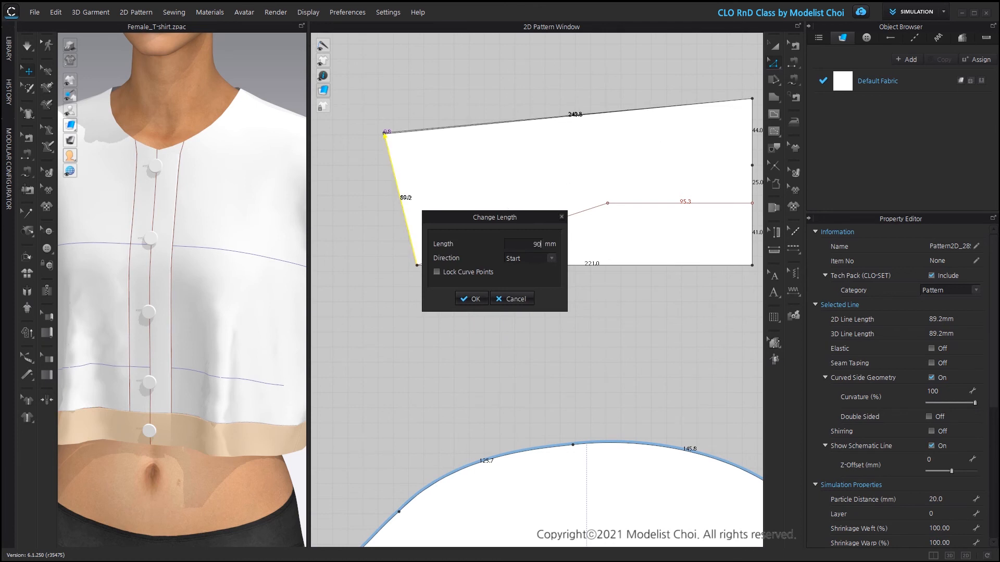
pyautogui.moveTo(490, 222); pyautogui.dragTo(552, 275)
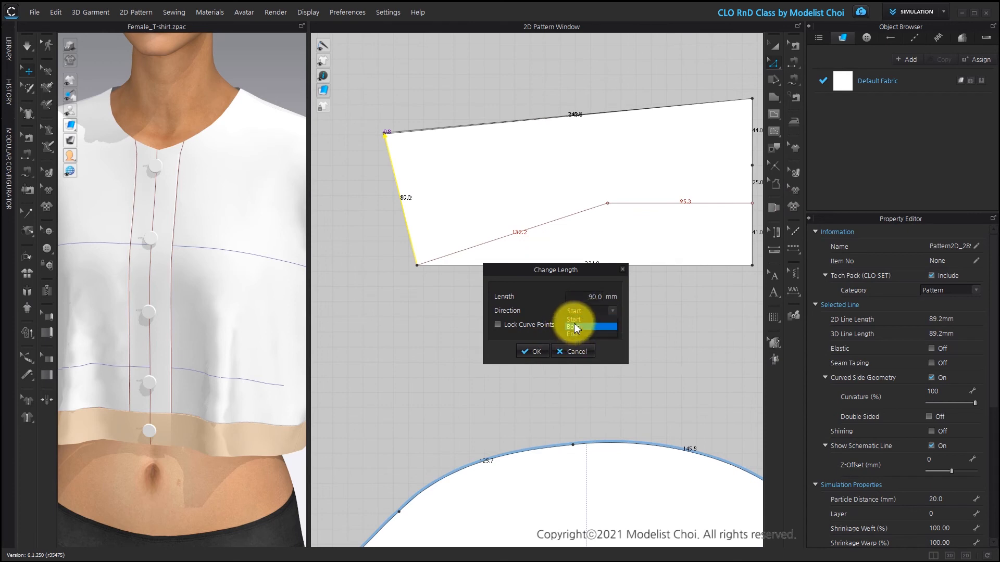
pyautogui.click(535, 351)
pyautogui.click(433, 374)
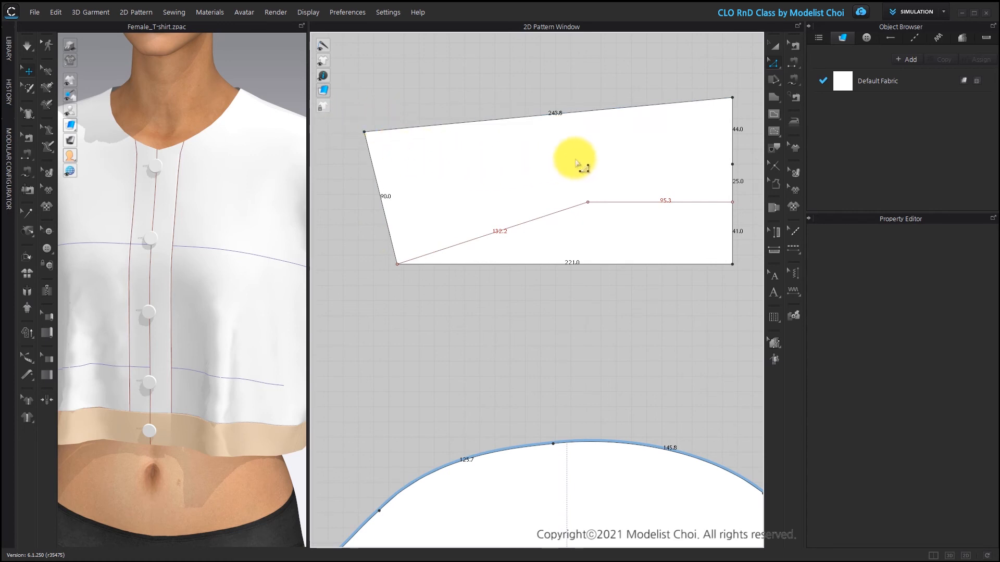
# Step: Curve the collar piece's straight upper edge into a shallow upward arc about 244.0 mm long
pyautogui.click(775, 62)
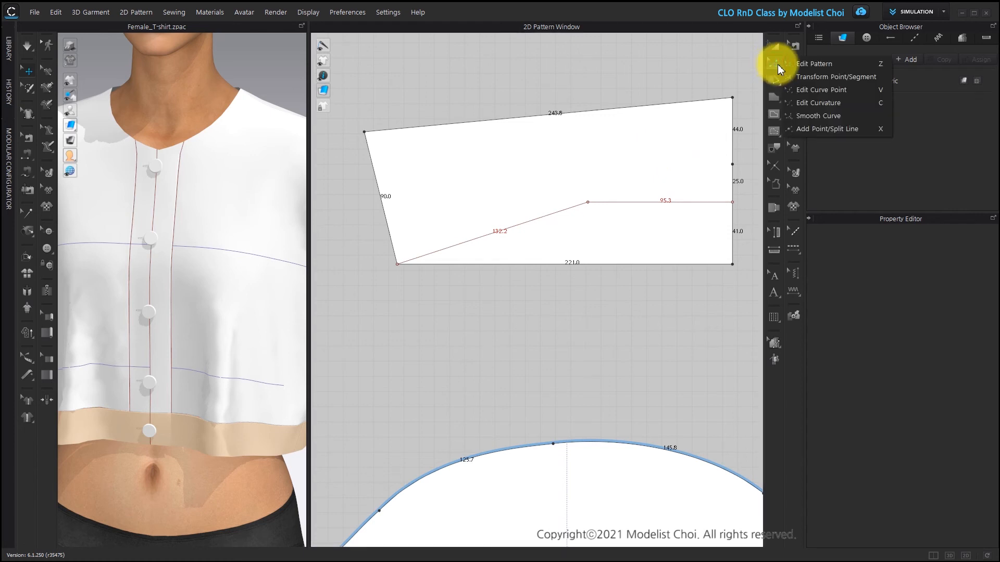
pyautogui.click(835, 104)
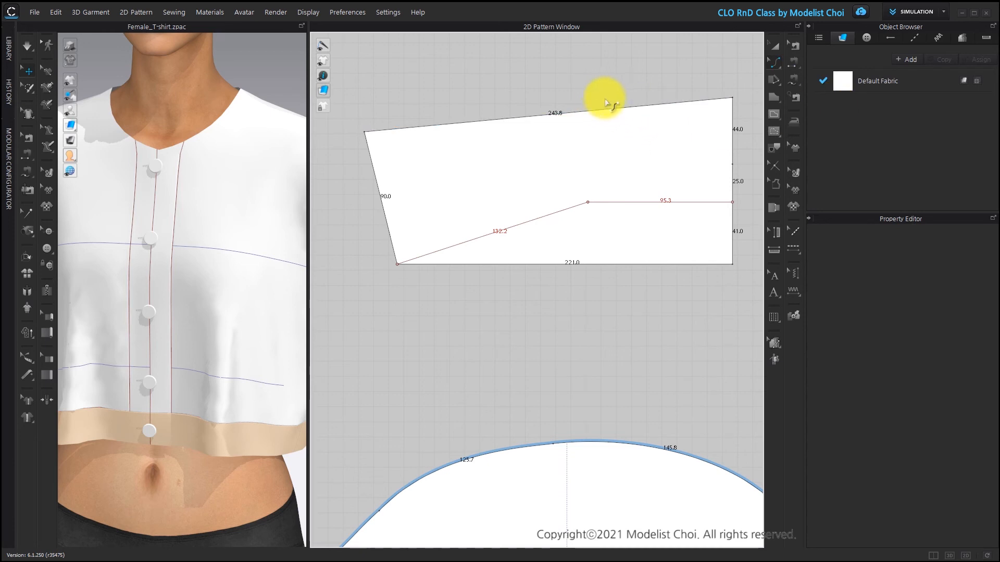
pyautogui.moveTo(593, 117); pyautogui.dragTo(590, 121)
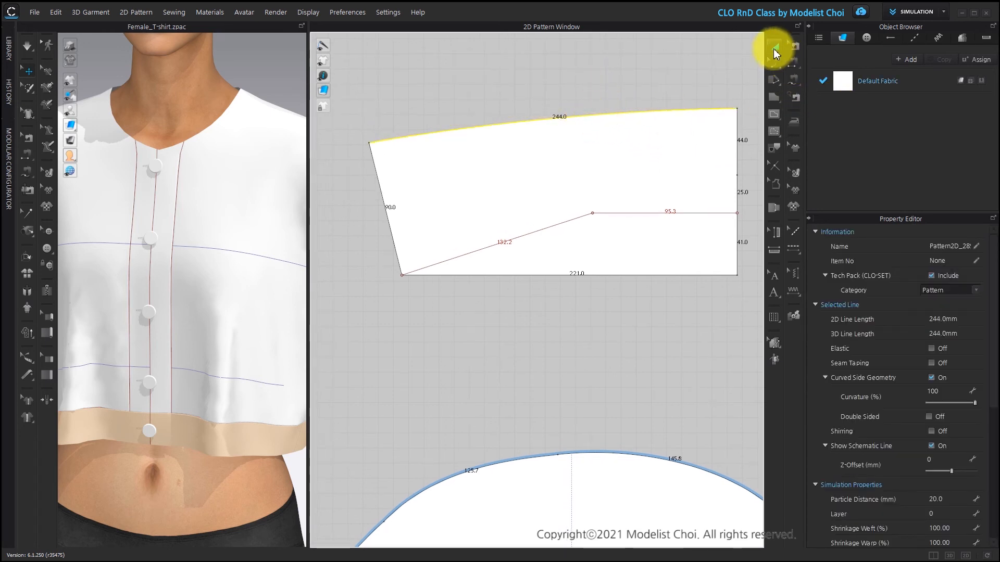
# Step: Refine the upper edge's arc with its curve handles, making the edge about 244.2 mm long
pyautogui.click(774, 59)
pyautogui.click(795, 63)
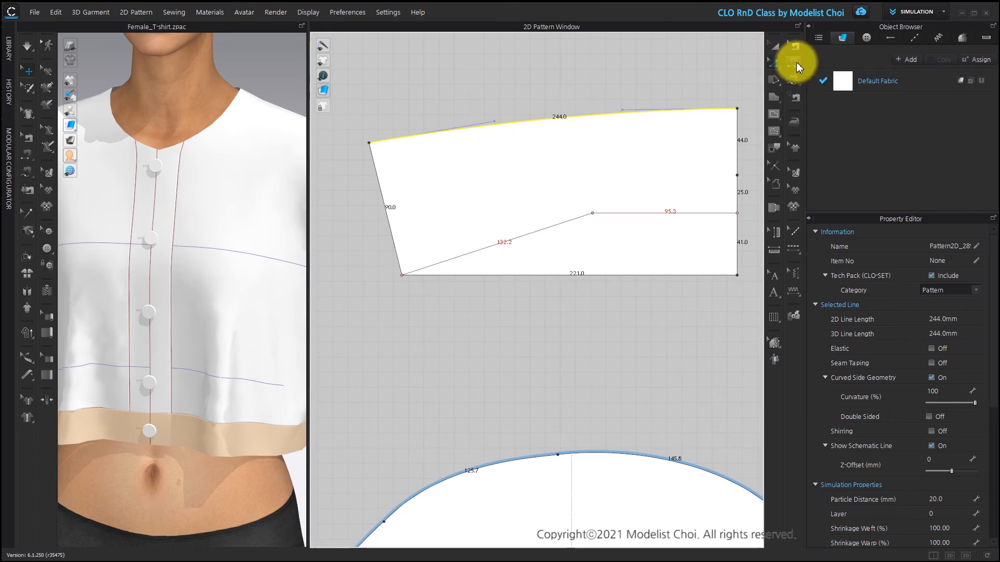
pyautogui.click(616, 111)
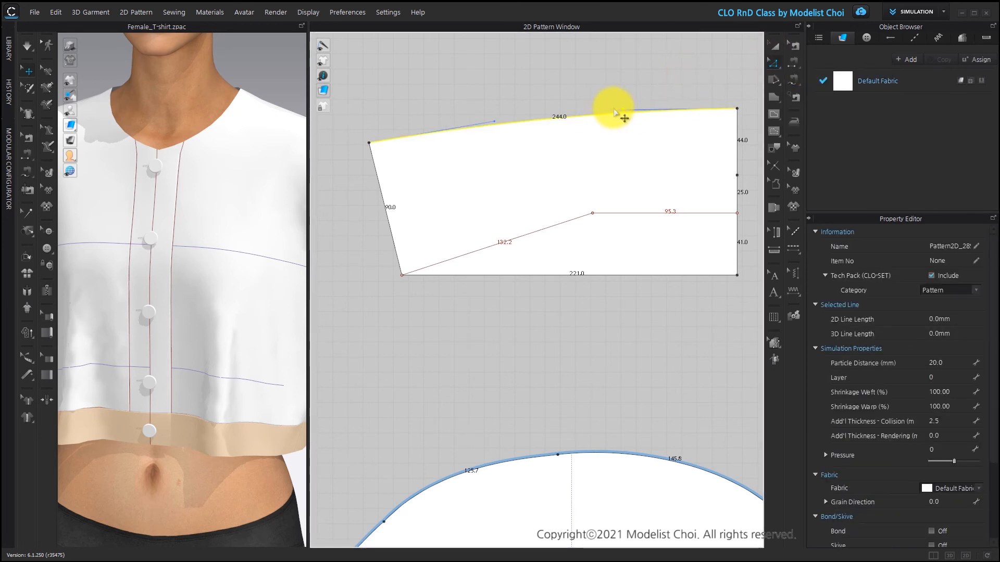
pyautogui.click(495, 122)
pyautogui.moveTo(495, 123); pyautogui.dragTo(492, 116)
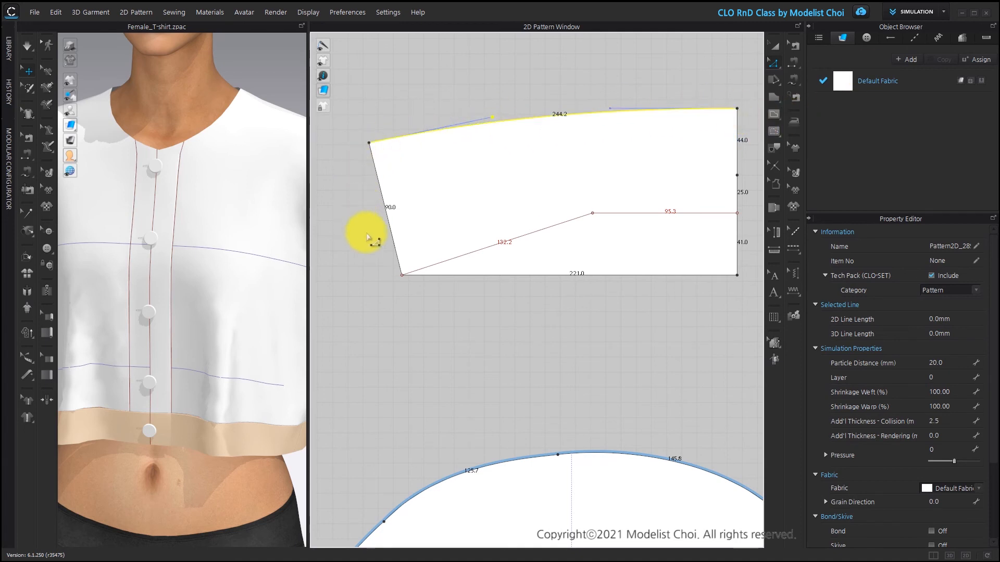
# Step: Try to smooth the corner where the horizontal and sloping internal lines meet
pyautogui.click(775, 62)
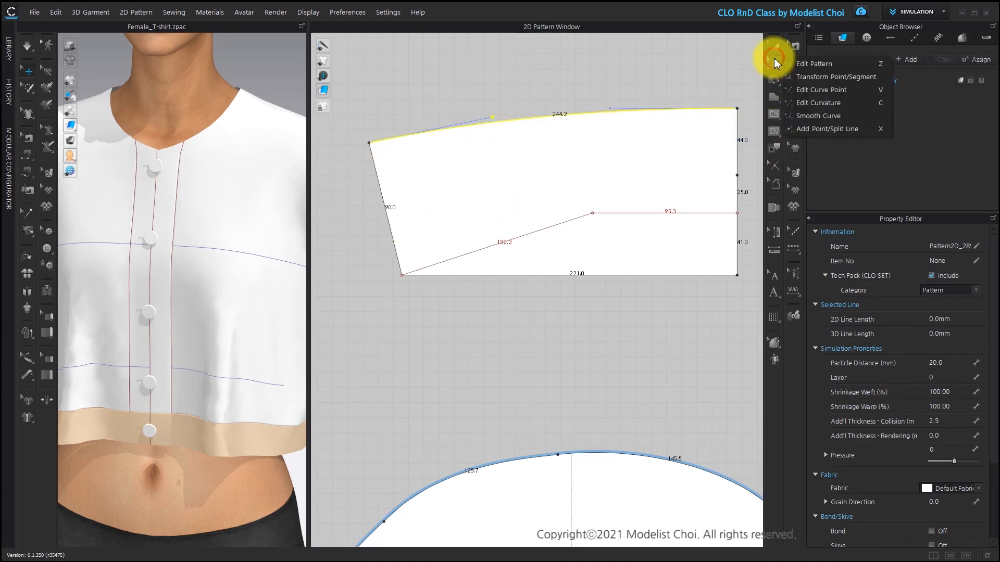
pyautogui.click(817, 116)
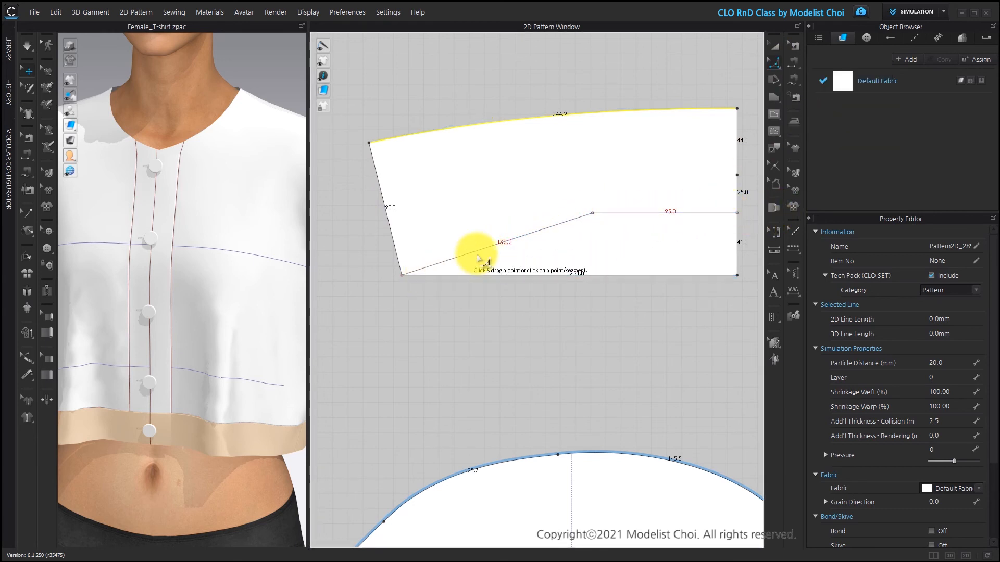
pyautogui.click(593, 214)
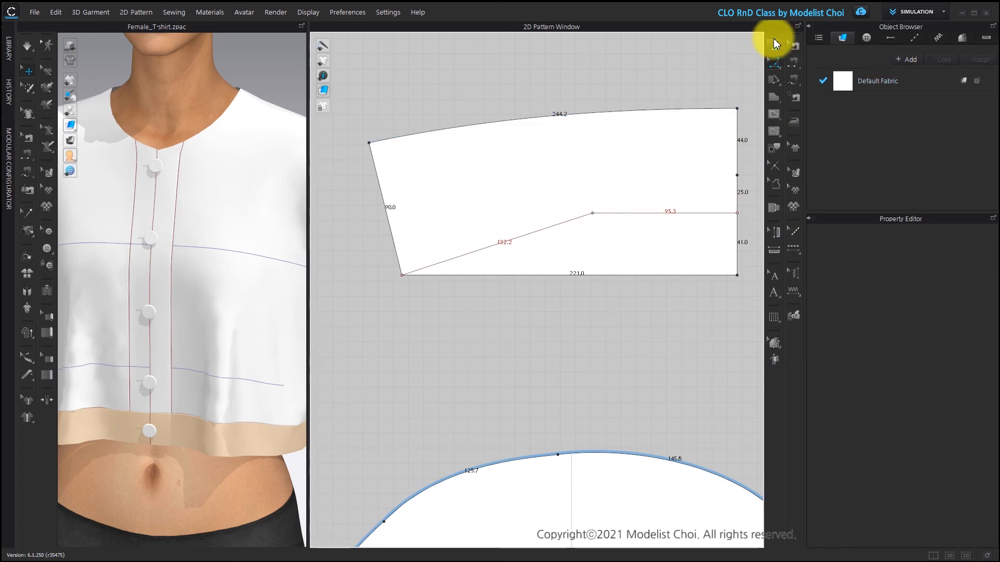
# Step: Join the overlapping points where the horizontal and sloping internal lines meet
pyautogui.click(775, 67)
pyautogui.click(806, 64)
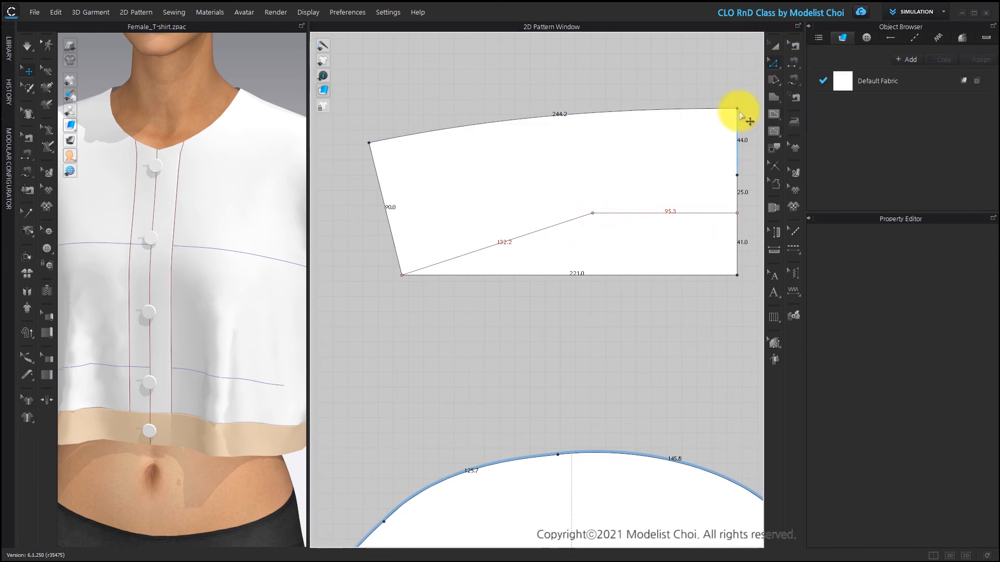
pyautogui.click(611, 212)
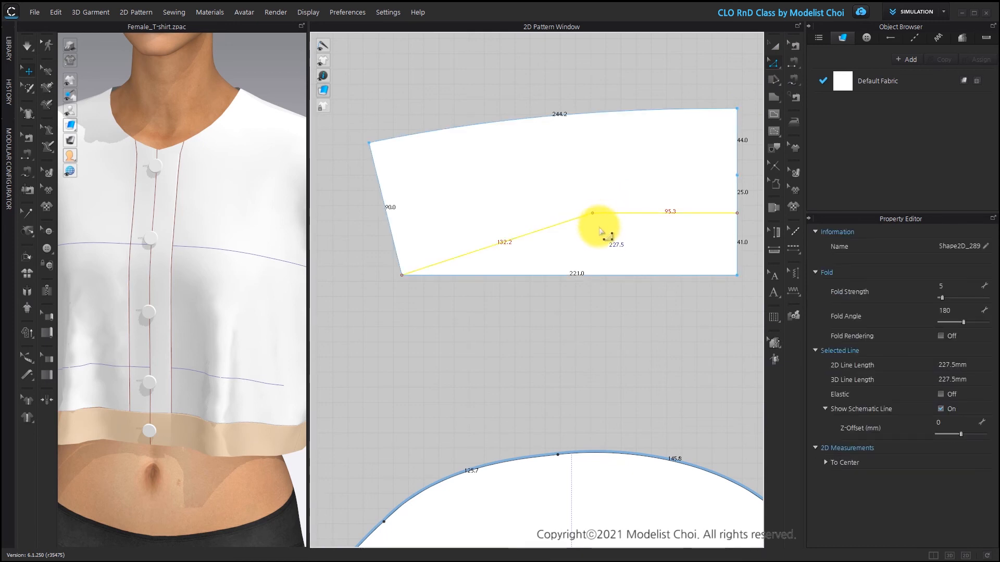
pyautogui.click(591, 222)
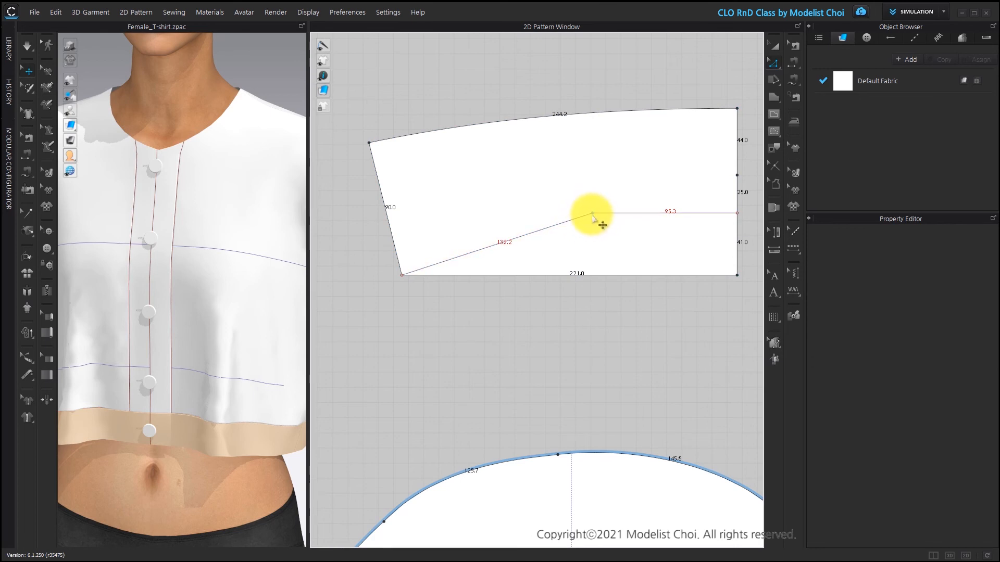
pyautogui.moveTo(617, 197); pyautogui.dragTo(575, 245)
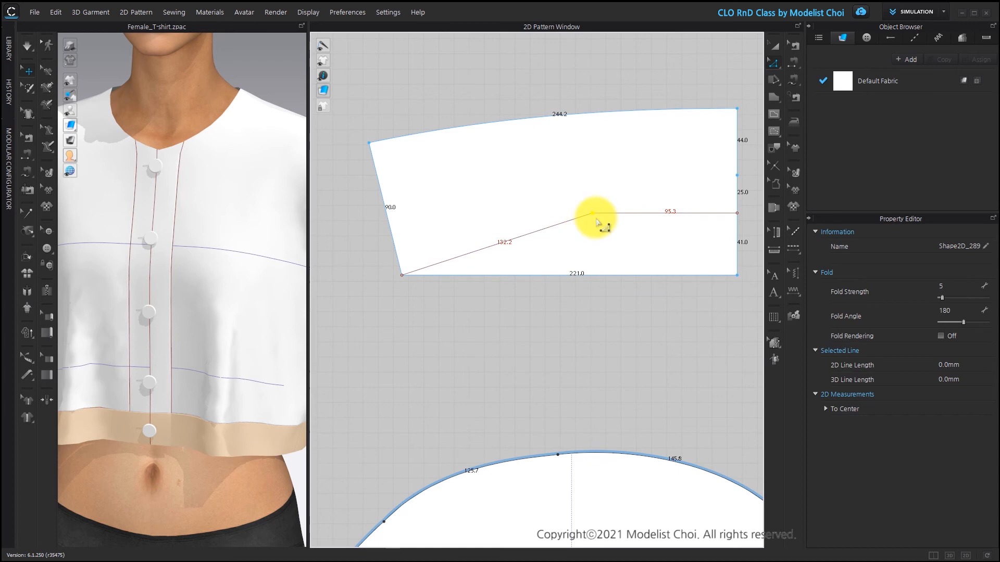
pyautogui.rightClick(592, 213)
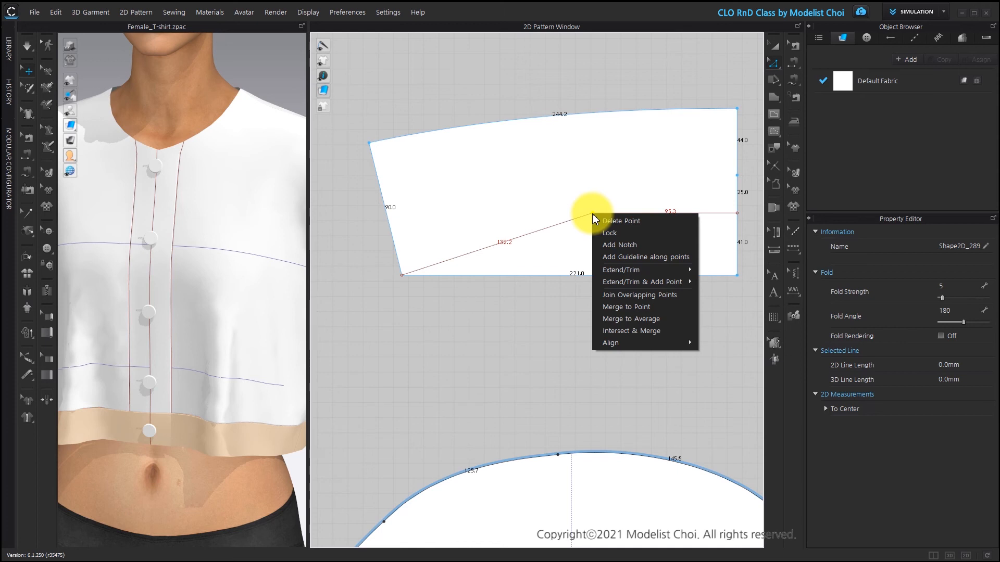
pyautogui.click(631, 292)
pyautogui.click(615, 246)
pyautogui.click(592, 214)
pyautogui.click(600, 229)
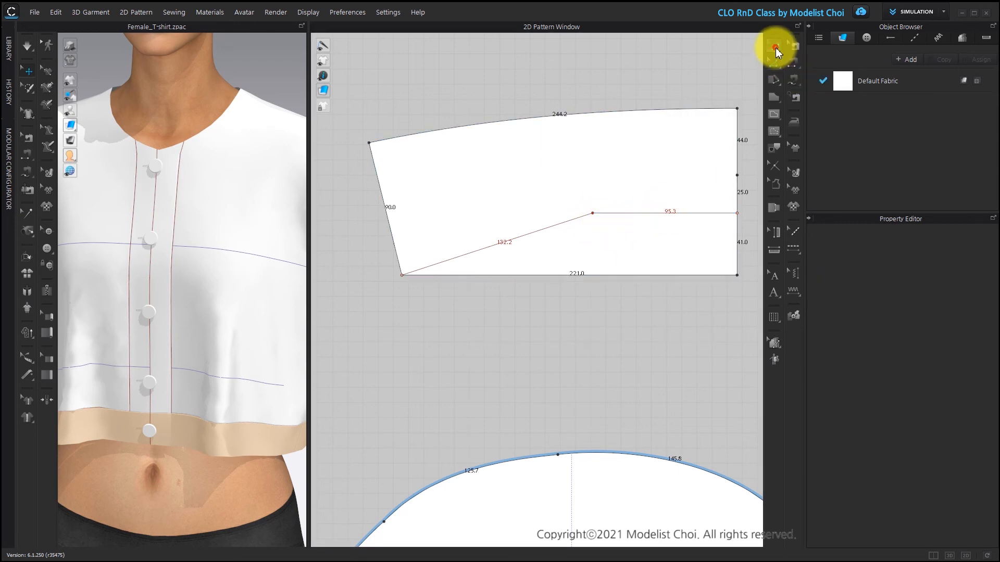
pyautogui.click(775, 47)
pyautogui.click(609, 212)
pyautogui.click(548, 380)
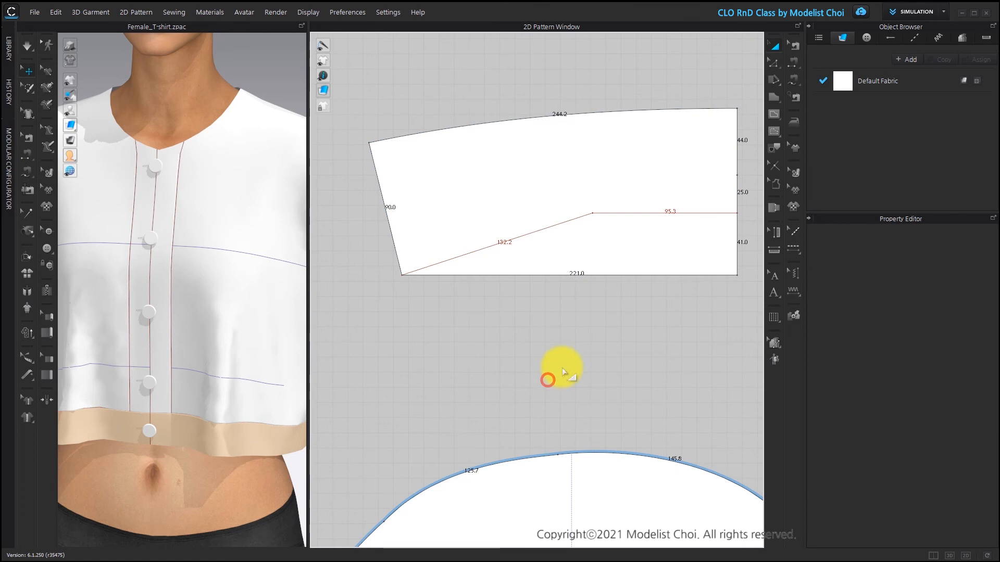
# Step: Smooth the corner between the sloping and horizontal internal lines into a curve about 77 mm long
pyautogui.click(775, 63)
pyautogui.click(826, 111)
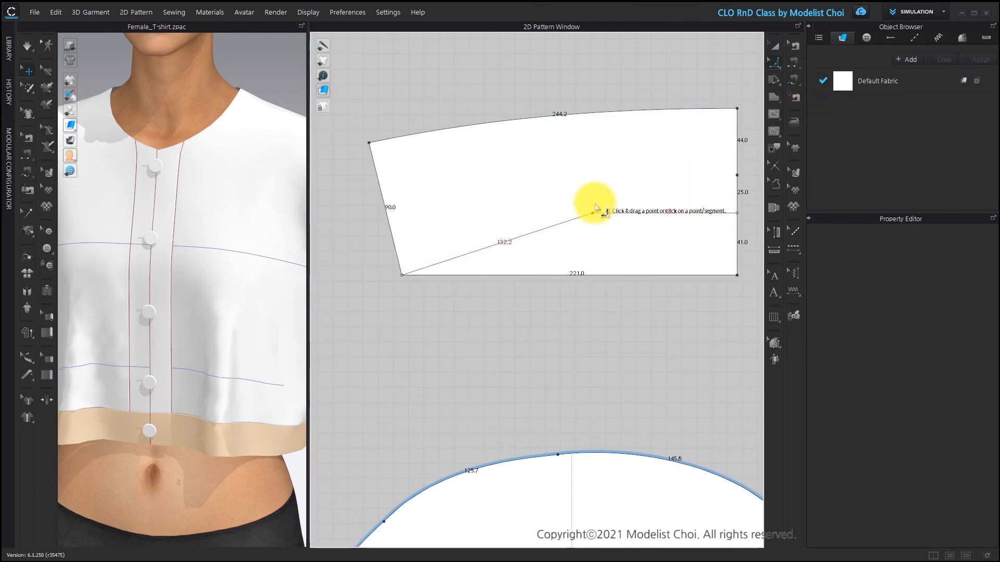
pyautogui.moveTo(592, 214); pyautogui.dragTo(779, 250)
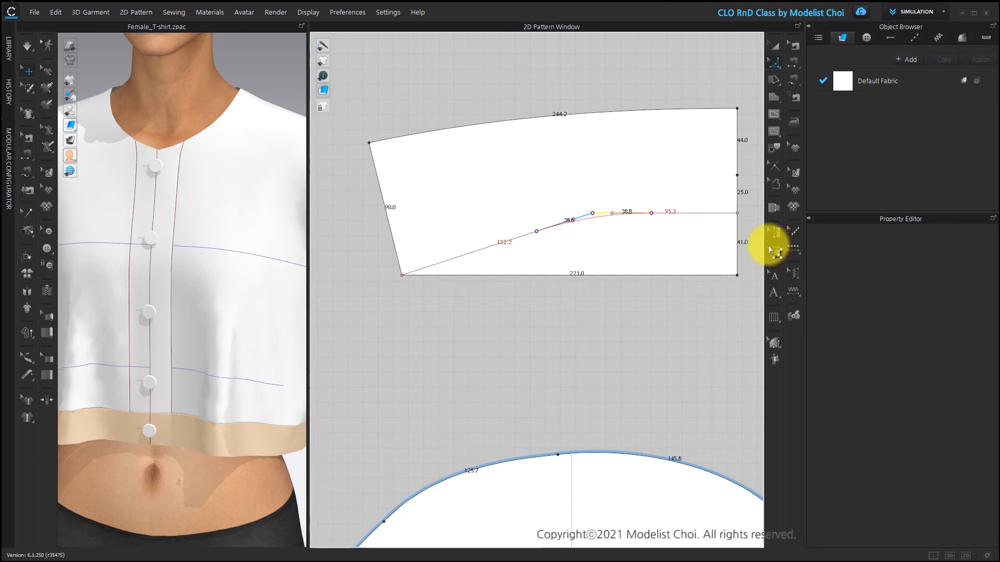
pyautogui.moveTo(773, 249); pyautogui.dragTo(774, 251)
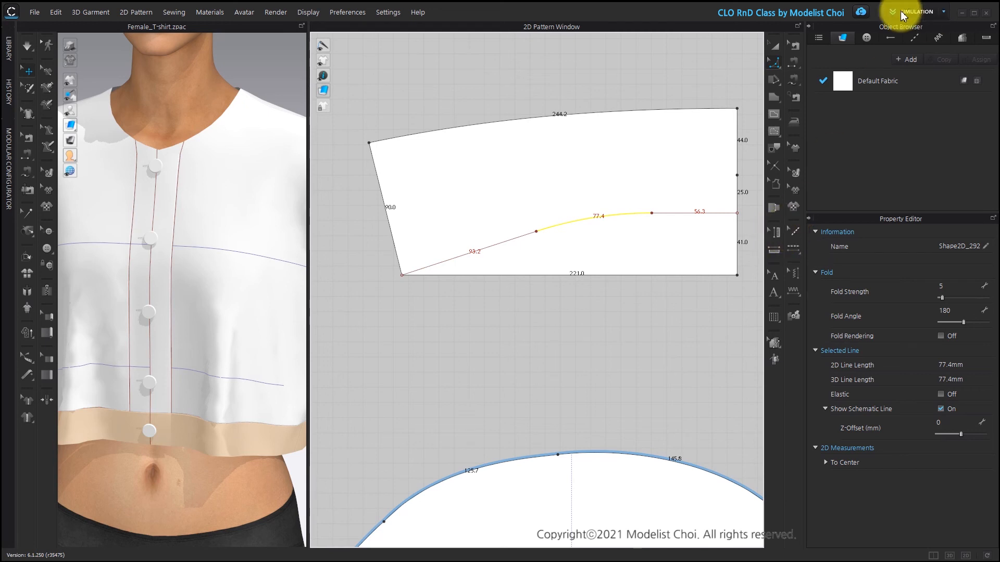
# Step: Add a point on the collar's slanted end that splits off an 80 mm upper segment
pyautogui.click(774, 62)
pyautogui.click(812, 128)
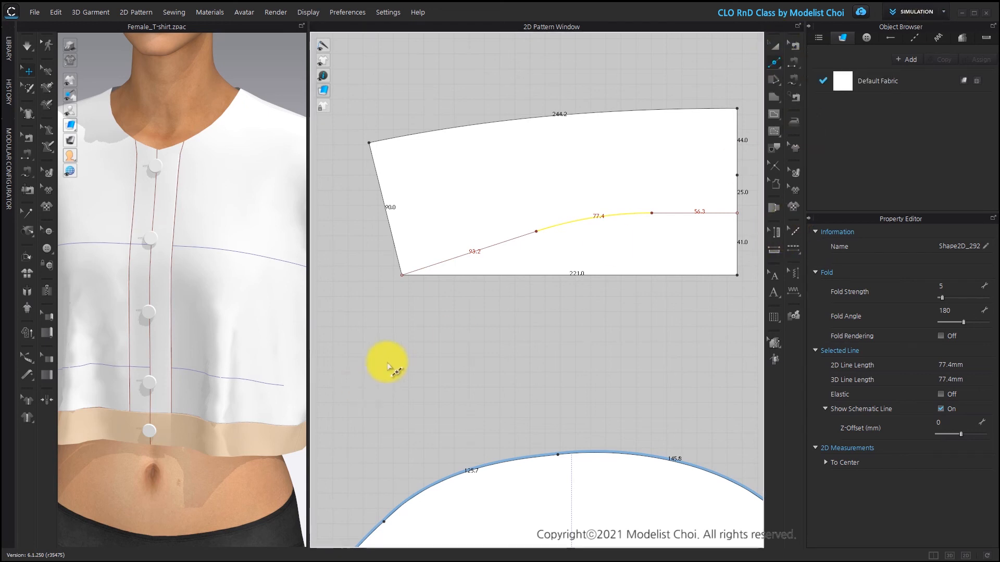
pyautogui.rightClick(400, 261)
pyautogui.write('80')
pyautogui.press('Return')
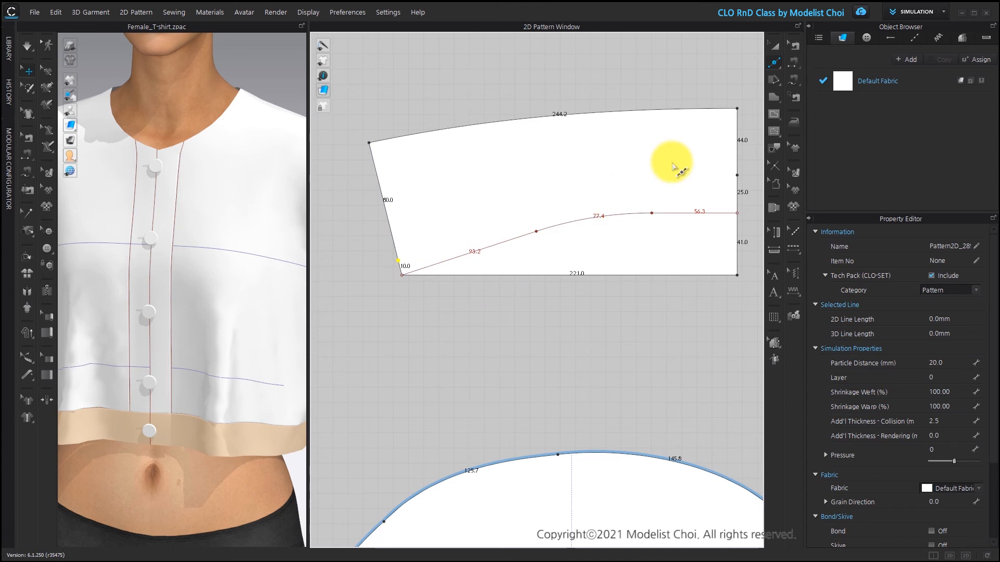
# Step: Draw an internal curve about 93 mm long from the new slanted-end point to the lower end of the smoothed curve
pyautogui.click(775, 116)
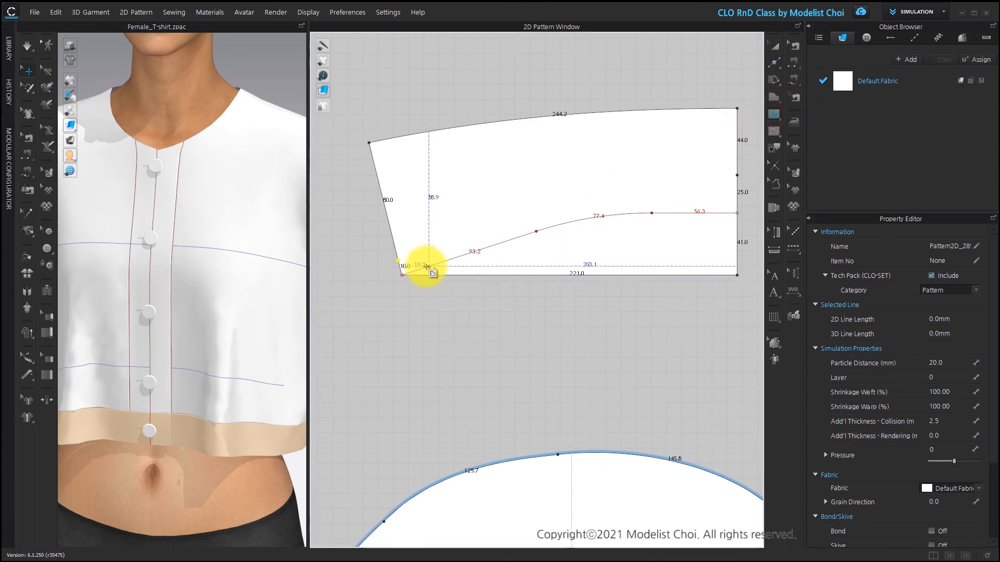
pyautogui.moveTo(396, 261); pyautogui.dragTo(590, 213)
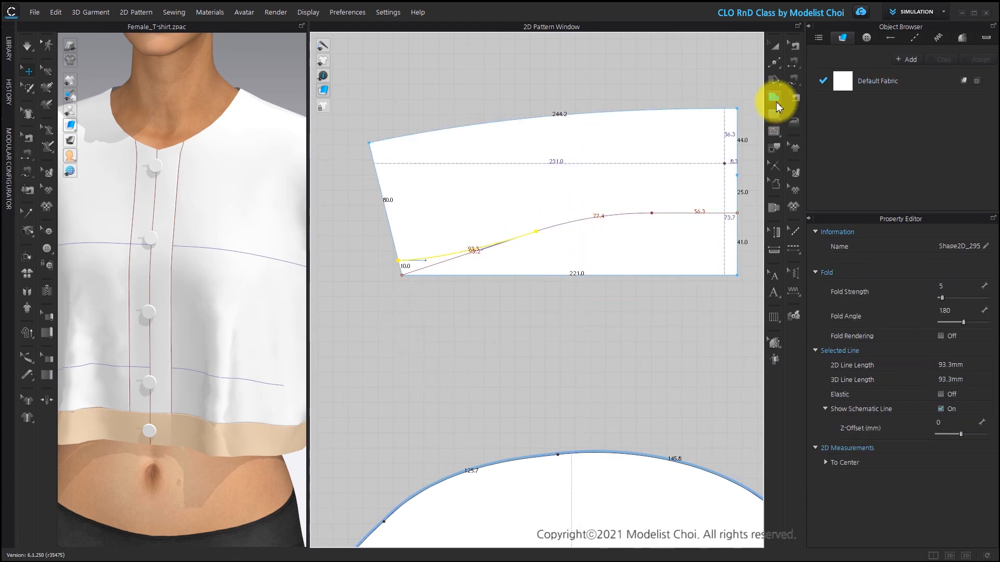
pyautogui.click(773, 66)
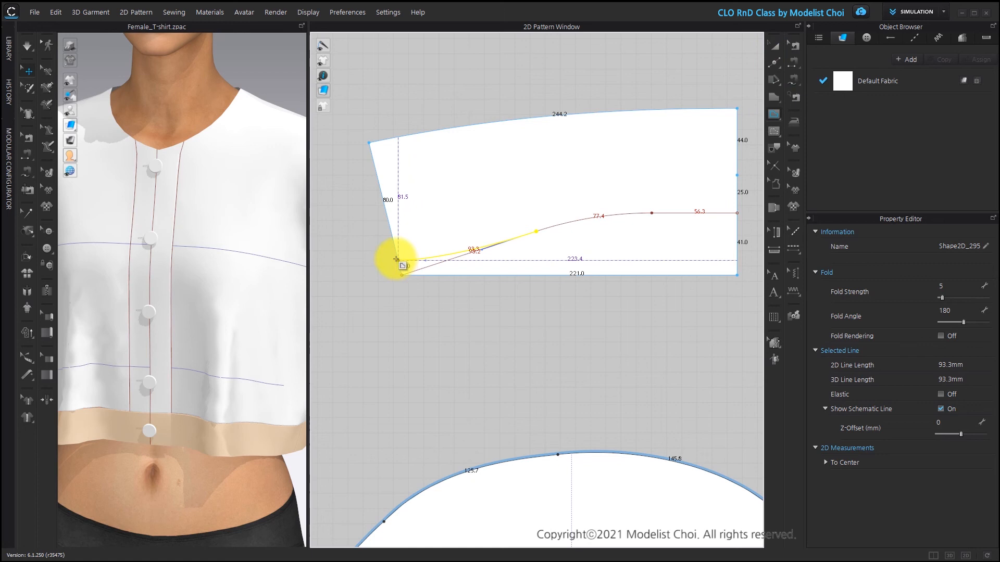
# Step: Draw an internal curve about 233 mm long from the slanted-end point to the vertical edge's point between the 44 mm and 25 mm segments
pyautogui.click(397, 260)
pyautogui.moveTo(736, 173); pyautogui.dragTo(870, 178)
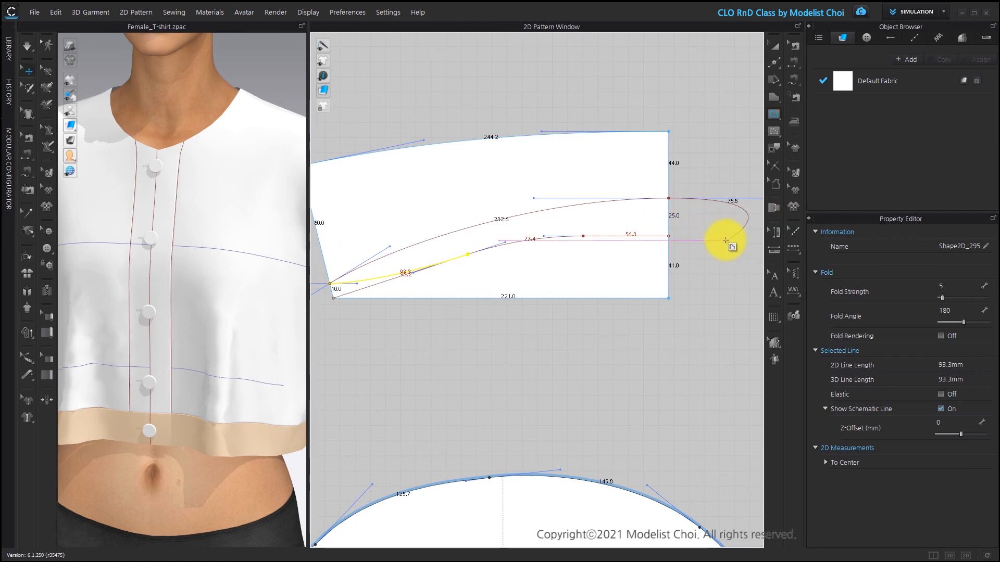
pyautogui.press('Return')
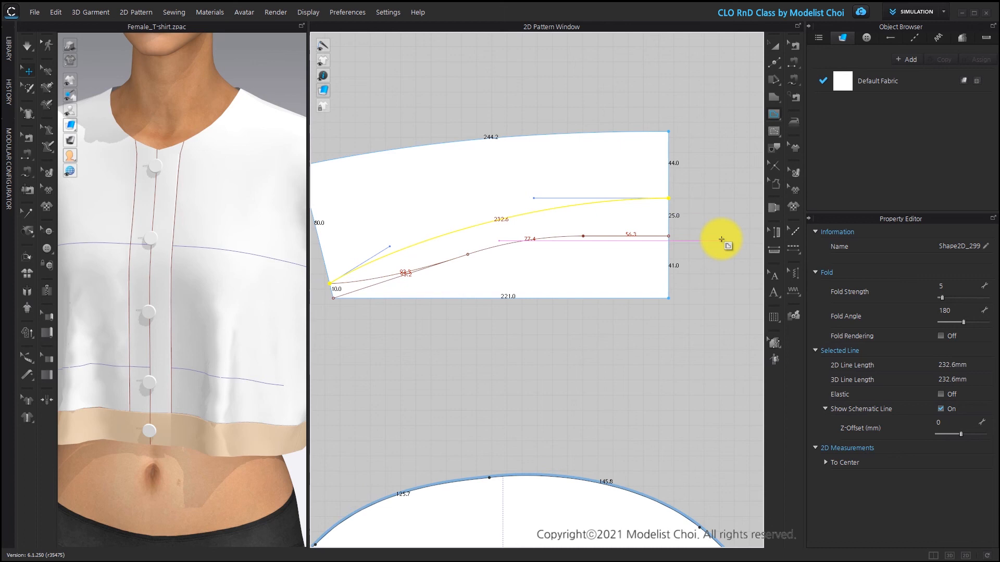
# Step: Reshape the long internal curve with its handles into a fuller arc about 234 mm long
pyautogui.click(776, 64)
pyautogui.click(820, 90)
pyautogui.moveTo(534, 199); pyautogui.dragTo(475, 198)
pyautogui.moveTo(390, 246); pyautogui.dragTo(401, 235)
pyautogui.click(526, 363)
pyautogui.moveTo(527, 363); pyautogui.dragTo(577, 324, button='right')
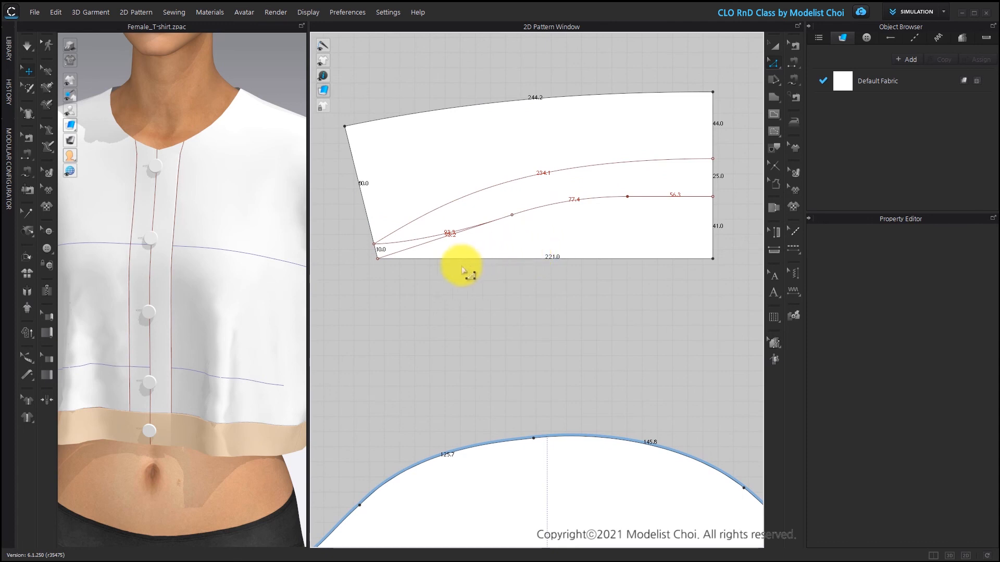
# Step: Cut the collar piece along the continuous lower internal line made of the two curves and the horizontal segment
pyautogui.click(443, 233)
pyautogui.keyDown('shift'); pyautogui.click(544, 206); pyautogui.keyUp('shift')
pyautogui.keyDown('shift'); pyautogui.click(650, 198); pyautogui.keyUp('shift')
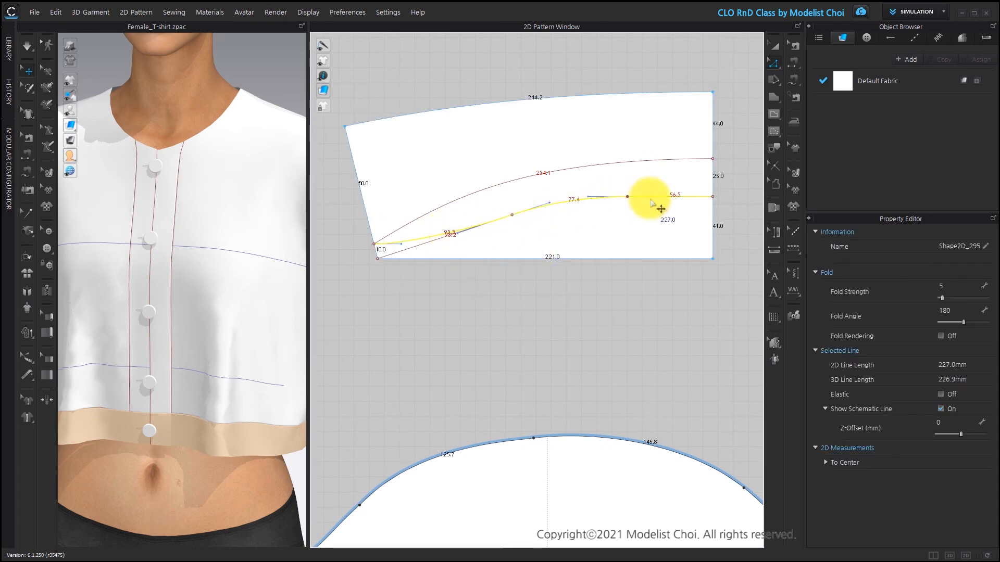
pyautogui.rightClick(650, 201)
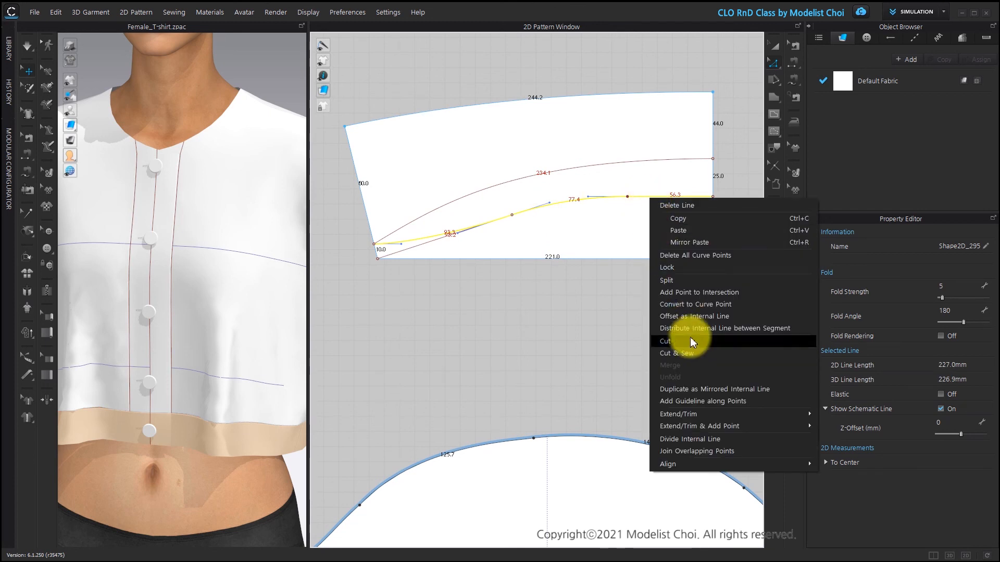
pyautogui.click(672, 341)
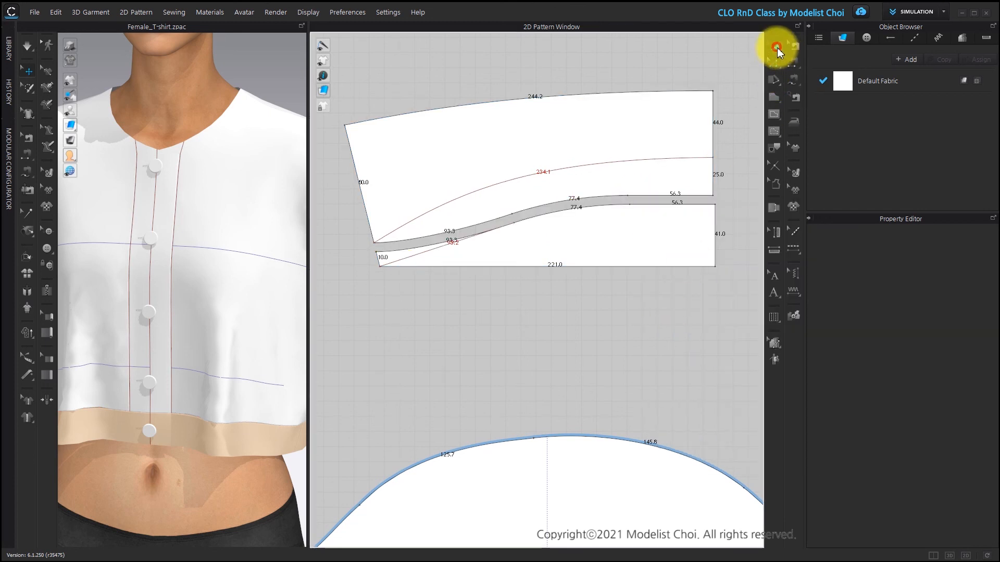
# Step: Delete the lower piece cut off from the collar
pyautogui.click(776, 47)
pyautogui.click(558, 245)
pyautogui.press('Delete')
pyautogui.scroll(-3, 573, 293)
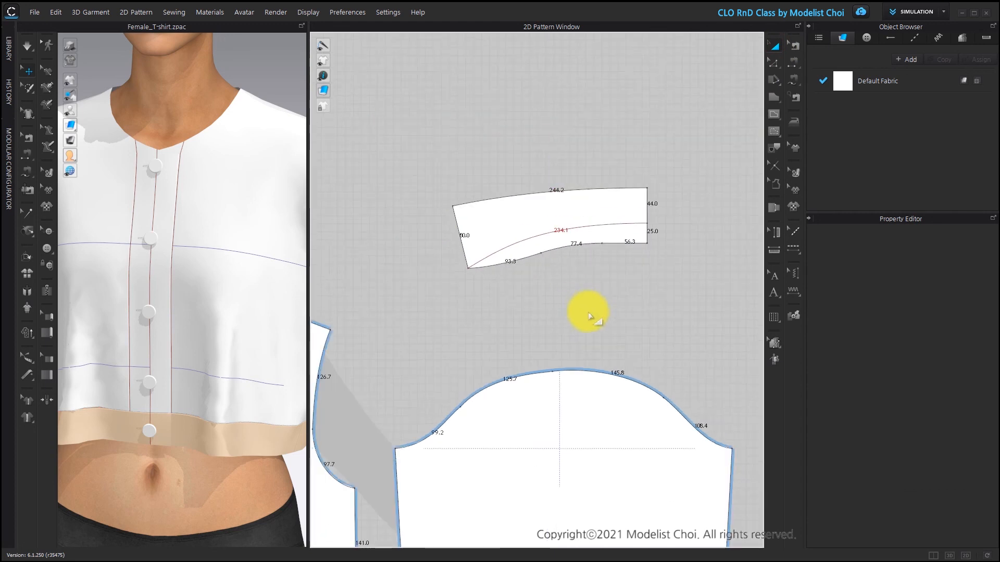
# Step: Move the collar piece above the back bodice, with its straight end near the center back, and deselect it
pyautogui.scroll(-3, 520, 225)
pyautogui.moveTo(585, 223); pyautogui.dragTo(435, 241, button='middle')
pyautogui.click(424, 201)
pyautogui.moveTo(425, 201); pyautogui.dragTo(647, 174)
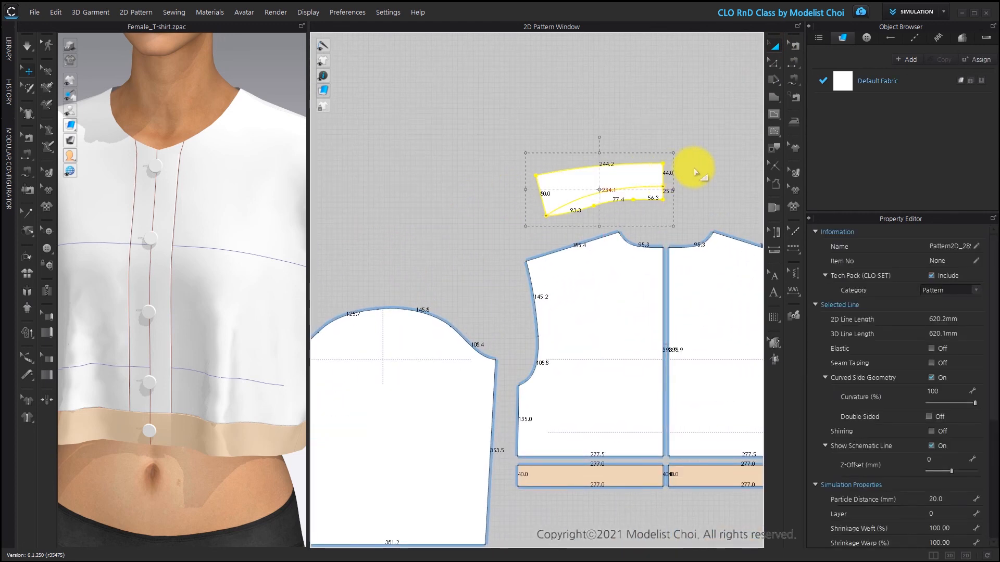
pyautogui.click(696, 172)
# Step: Free-sew the collar's whole lower neck edge to the back neckline and front neckline, from the center back to the front button line
pyautogui.scroll(2, 654, 187)
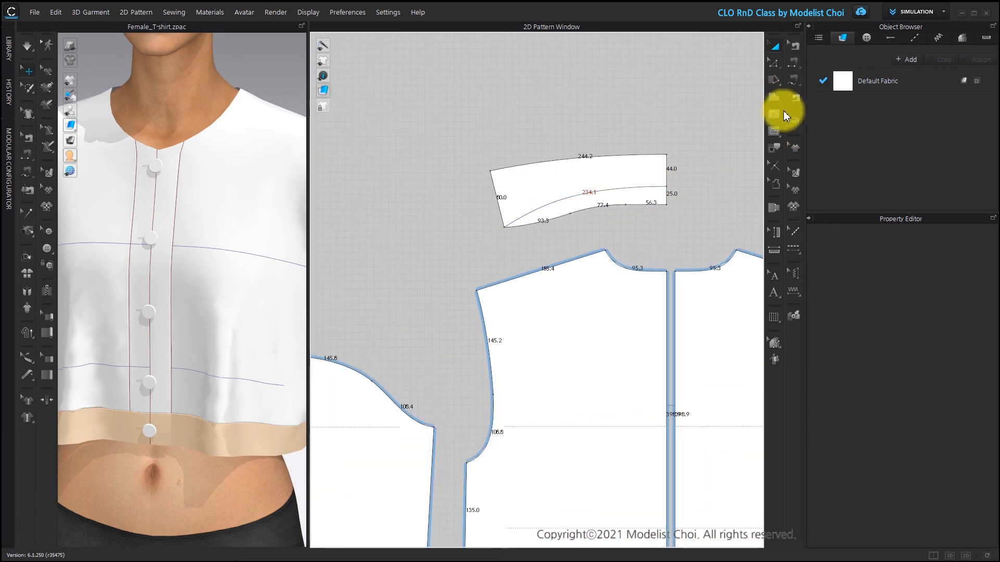
pyautogui.click(795, 80)
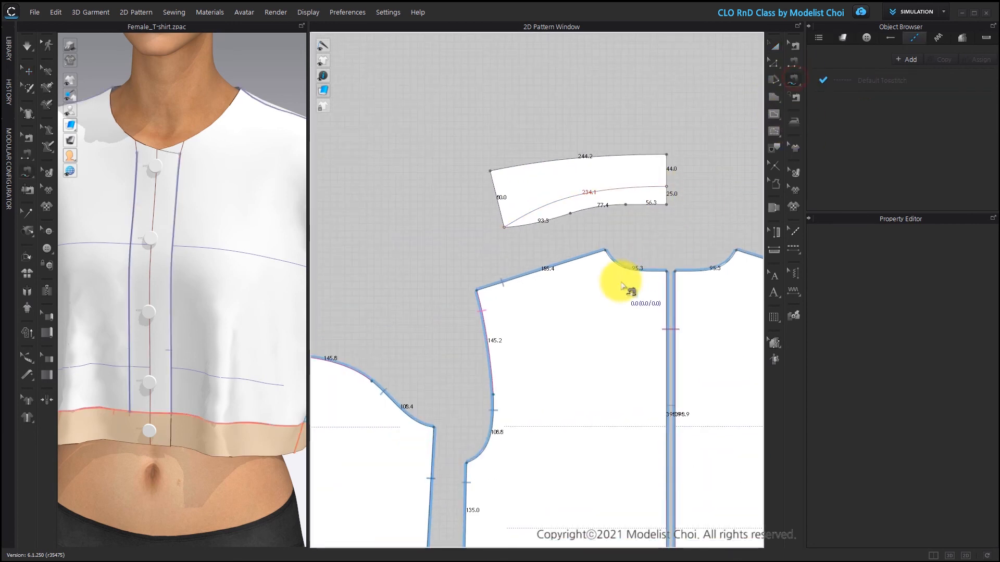
pyautogui.click(666, 208)
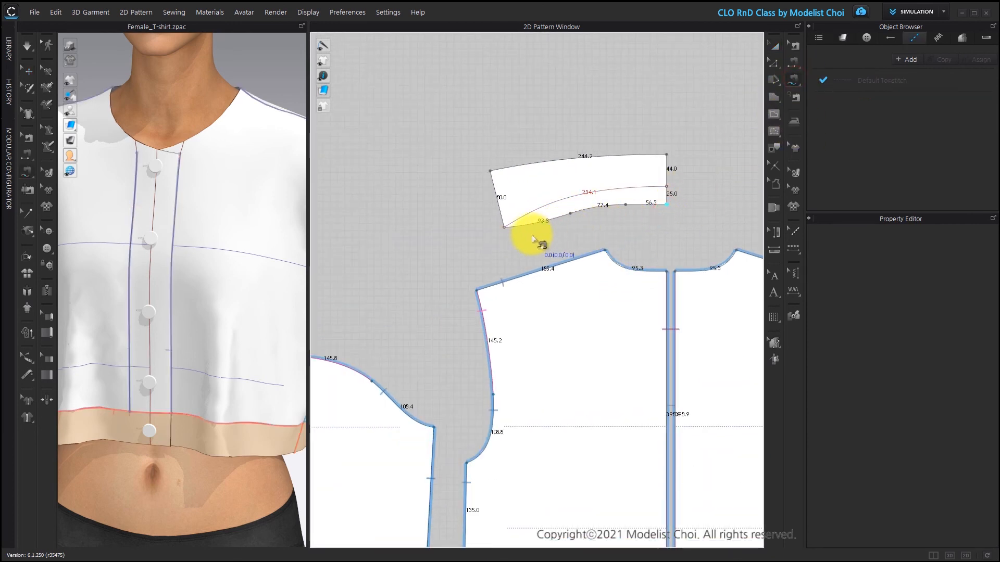
pyautogui.click(505, 233)
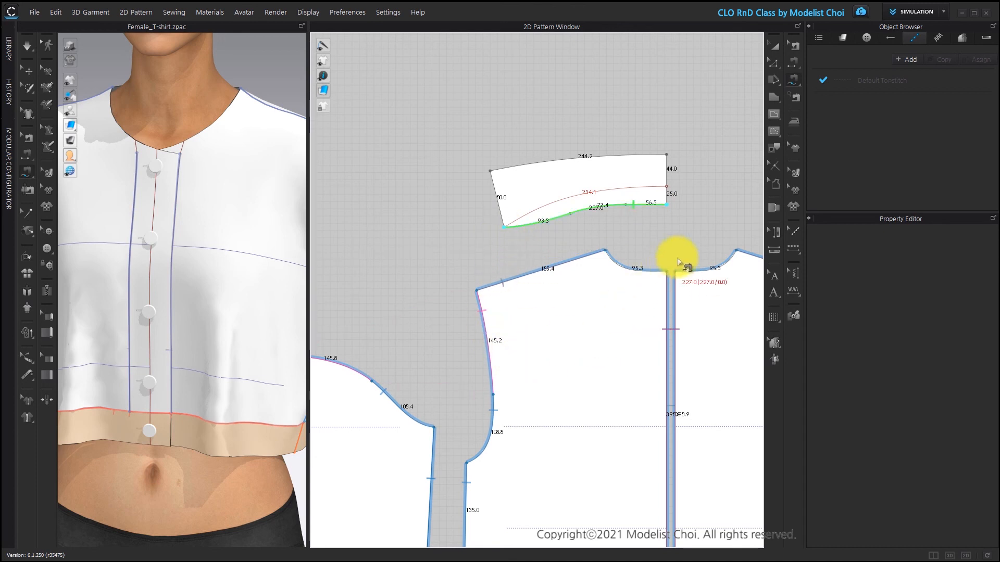
pyautogui.click(669, 272)
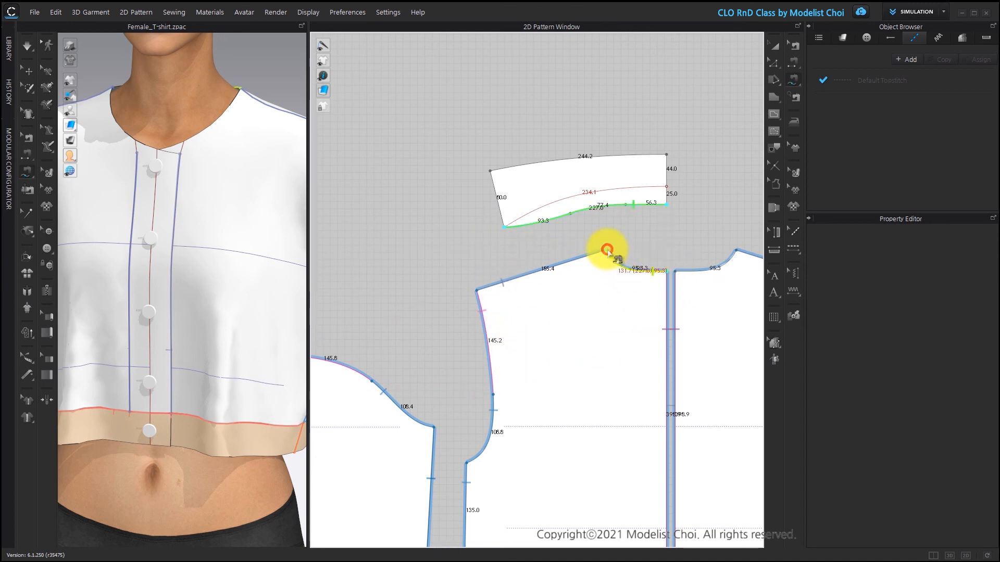
pyautogui.scroll(-5, 608, 250)
pyautogui.scroll(5, 431, 214)
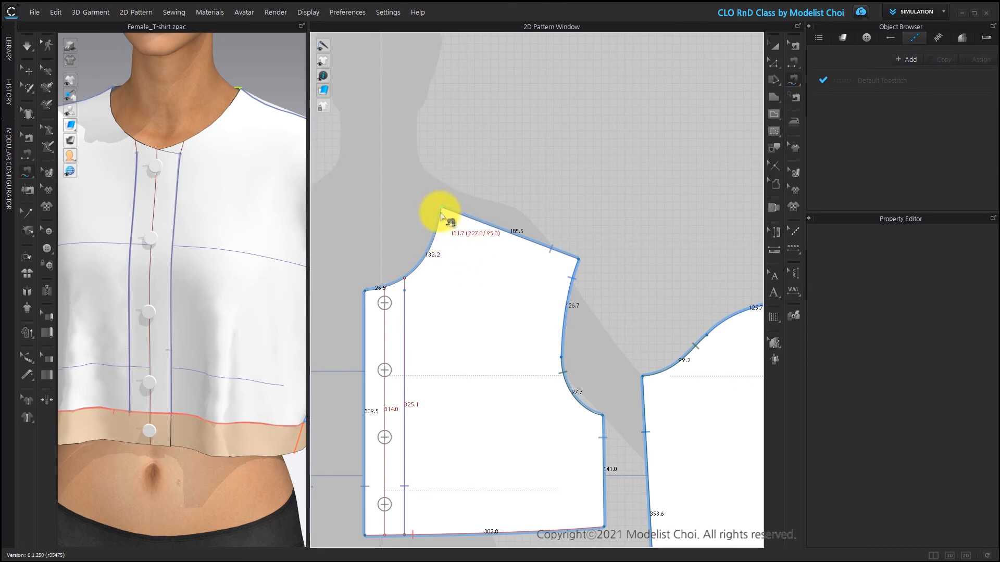
pyautogui.scroll(4, 388, 278)
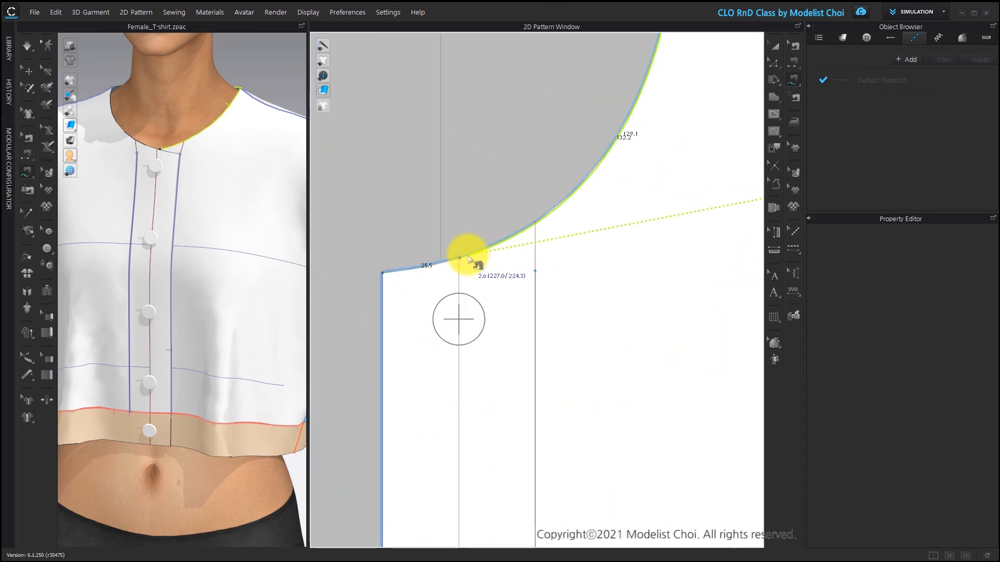
pyautogui.scroll(2, 463, 260)
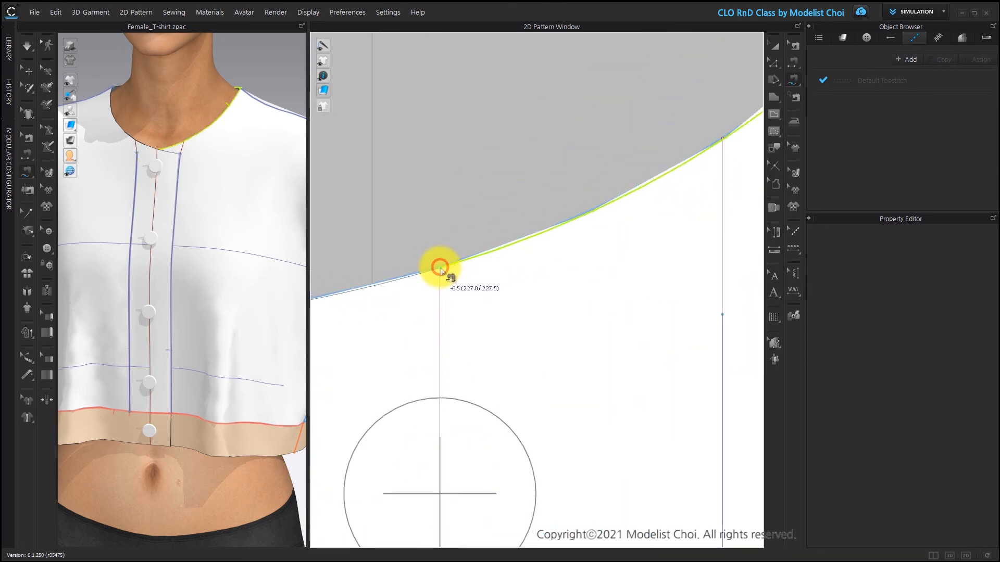
pyautogui.click(440, 267)
pyautogui.scroll(-5, 440, 268)
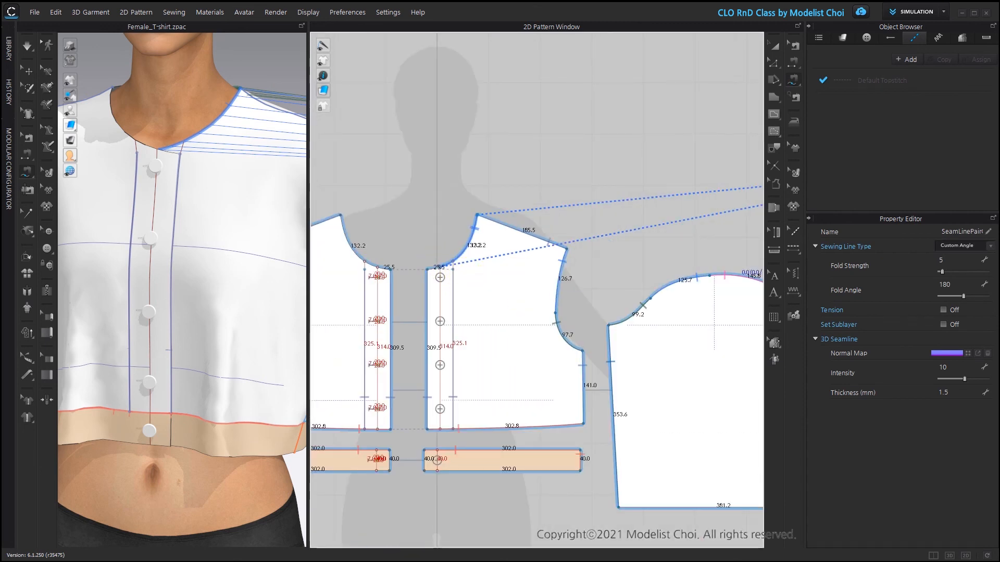
# Step: Create a symmetric collar half with sewing and place it beside the original across the center back
pyautogui.moveTo(587, 358); pyautogui.dragTo(424, 345, button='right')
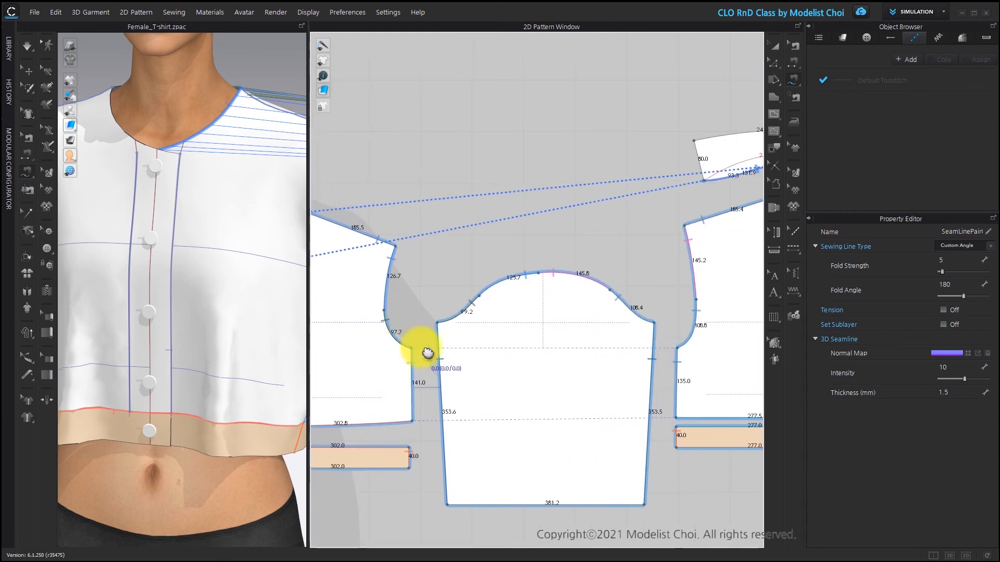
pyautogui.scroll(-3, 518, 319)
pyautogui.moveTo(660, 265); pyautogui.dragTo(587, 263, button='right')
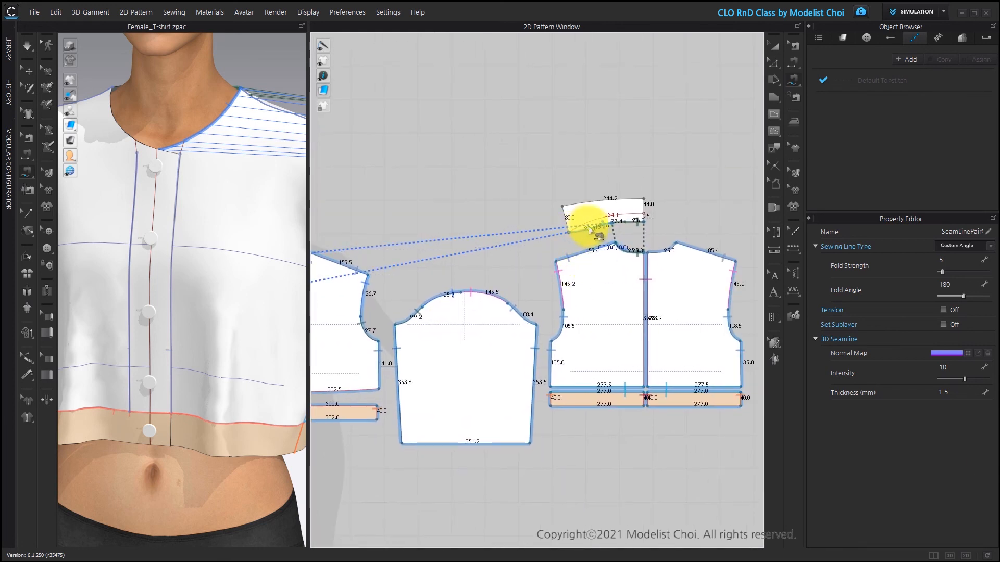
pyautogui.scroll(3, 590, 228)
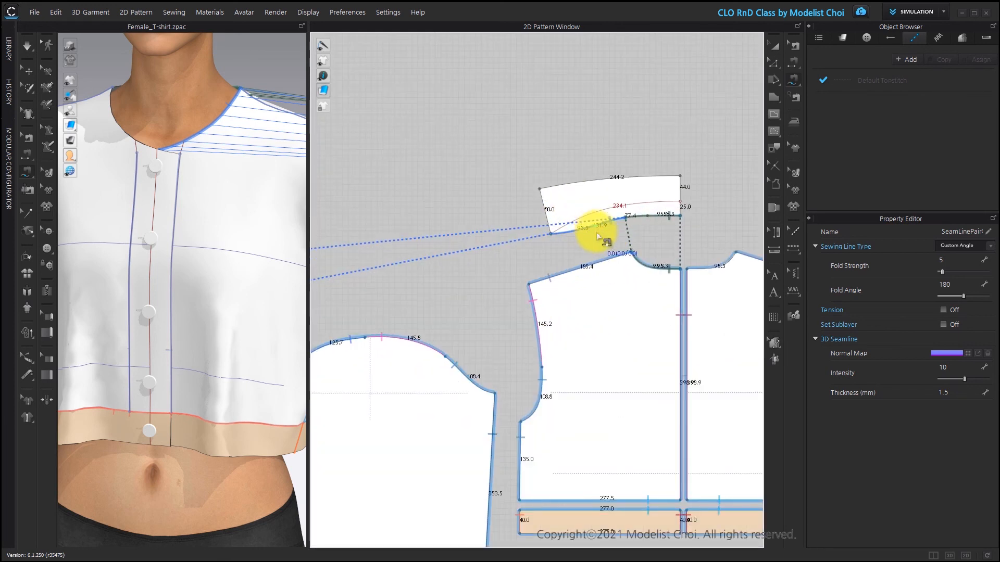
pyautogui.click(775, 45)
pyautogui.rightClick(639, 189)
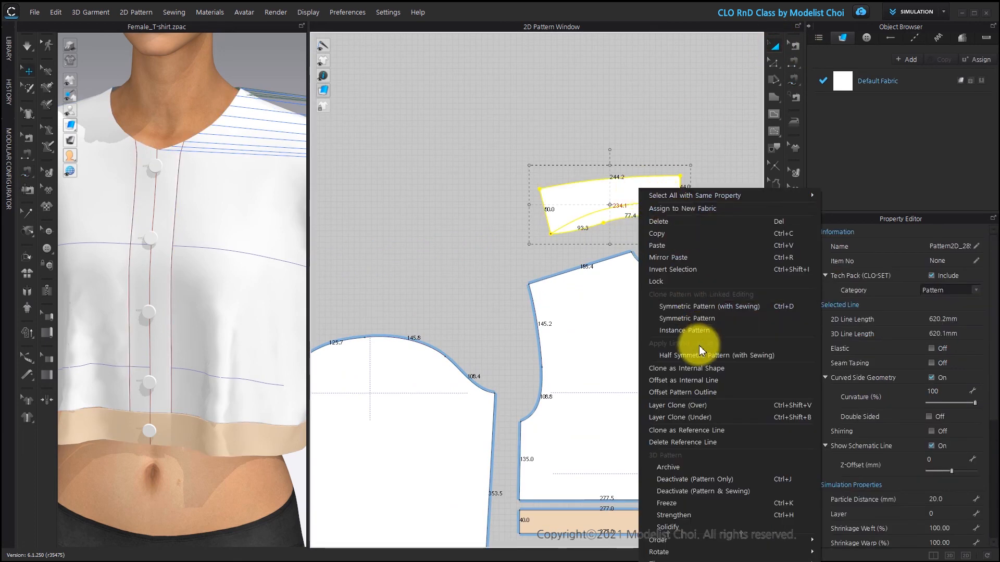
pyautogui.click(703, 306)
pyautogui.scroll(-3, 540, 339)
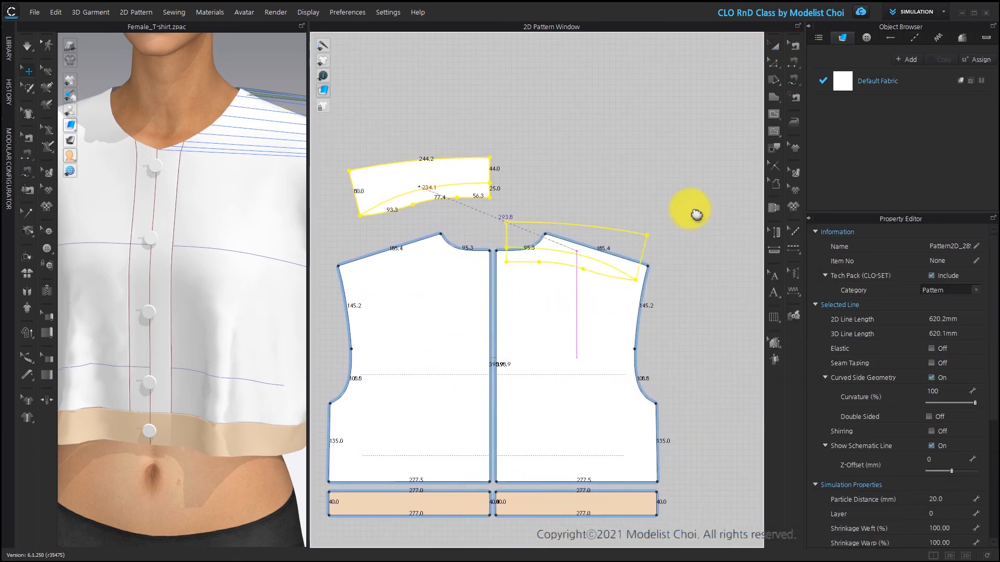
pyautogui.click(575, 190)
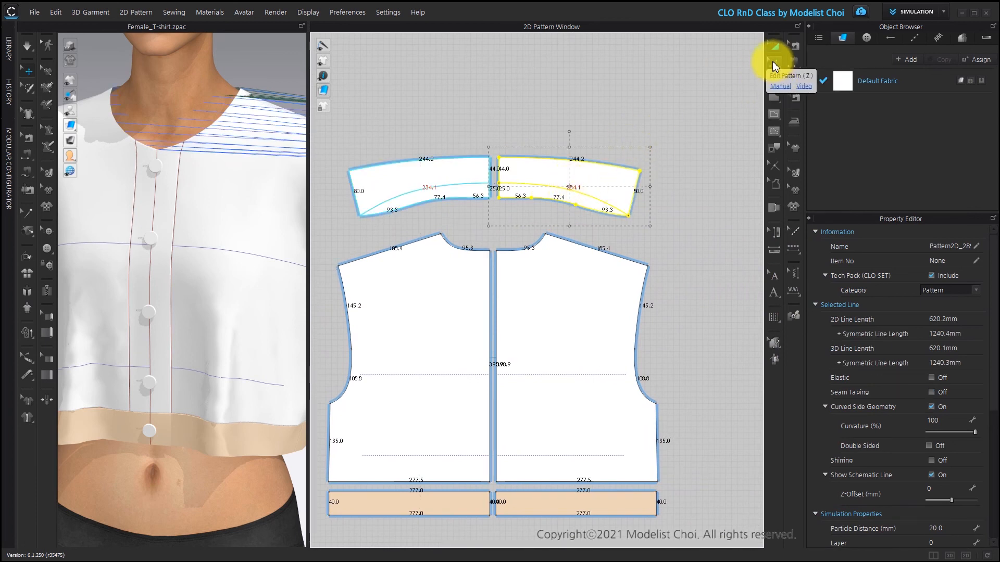
# Step: Delete the pattern-outline point between the collar's 44 mm and 25 mm center-back segments, keeping the internal curve's endpoint, and check the joined edge
pyautogui.click(774, 63)
pyautogui.click(513, 113)
pyautogui.scroll(4, 471, 224)
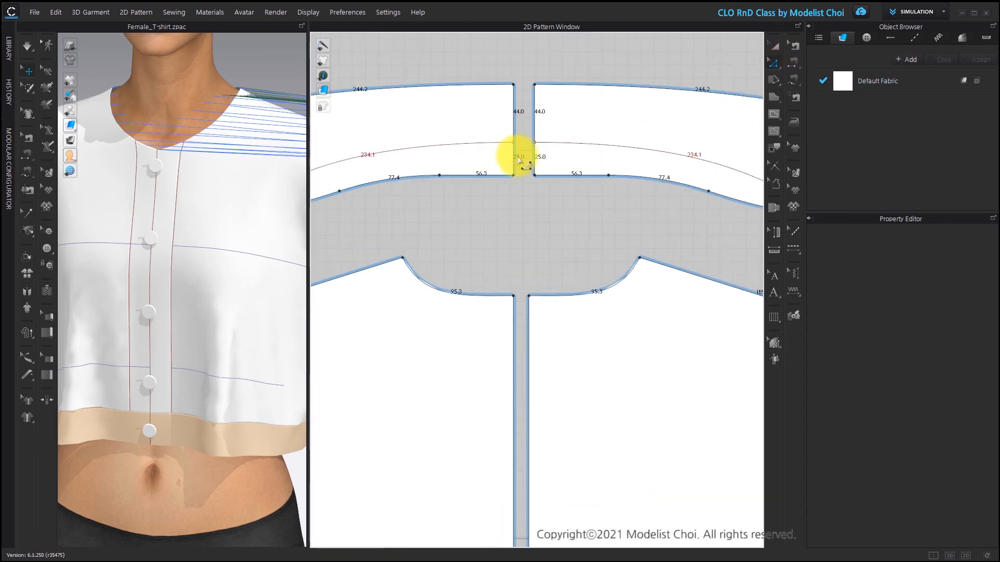
pyautogui.click(514, 158)
pyautogui.click(523, 152)
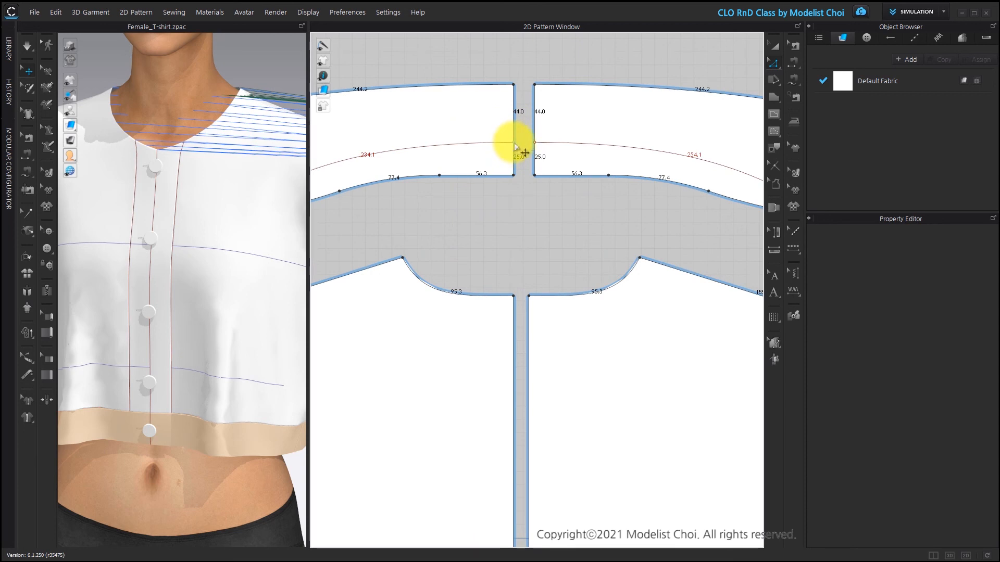
pyautogui.click(514, 142)
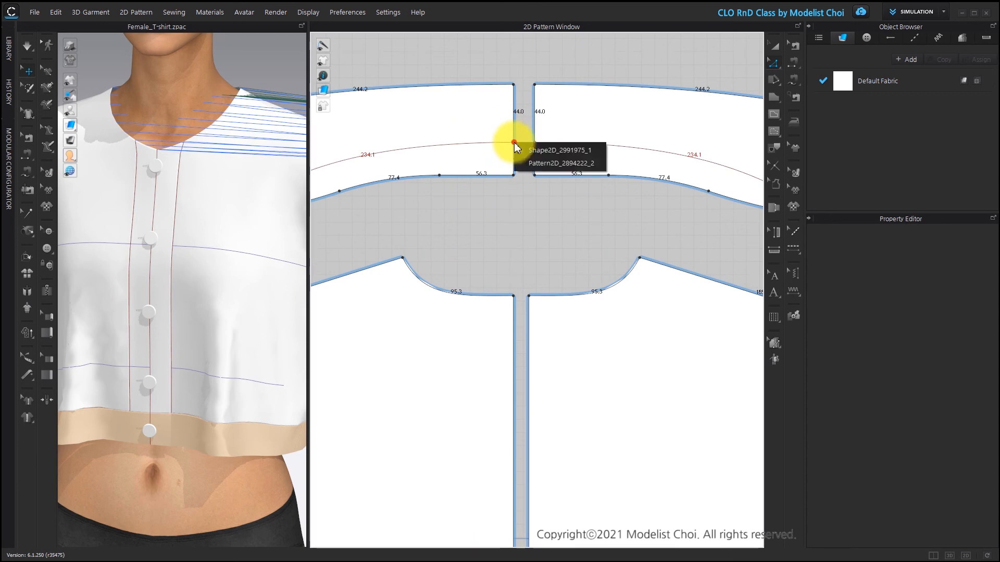
pyautogui.click(533, 162)
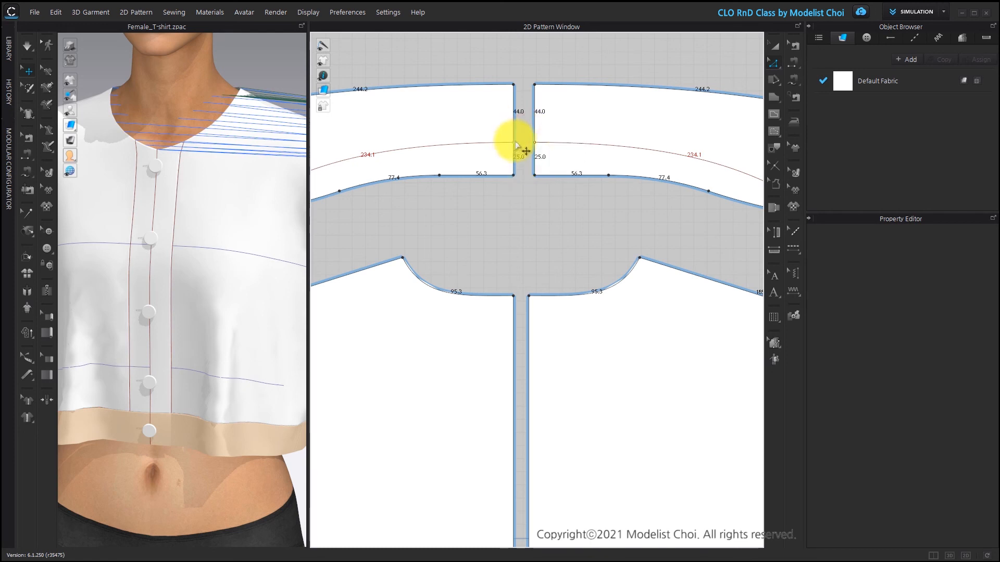
pyautogui.click(513, 142)
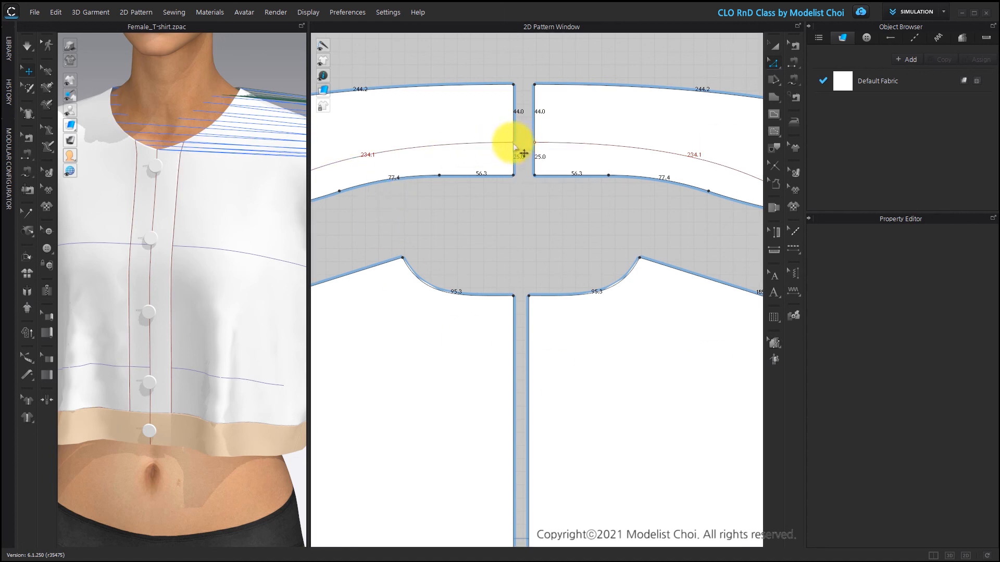
pyautogui.click(514, 143)
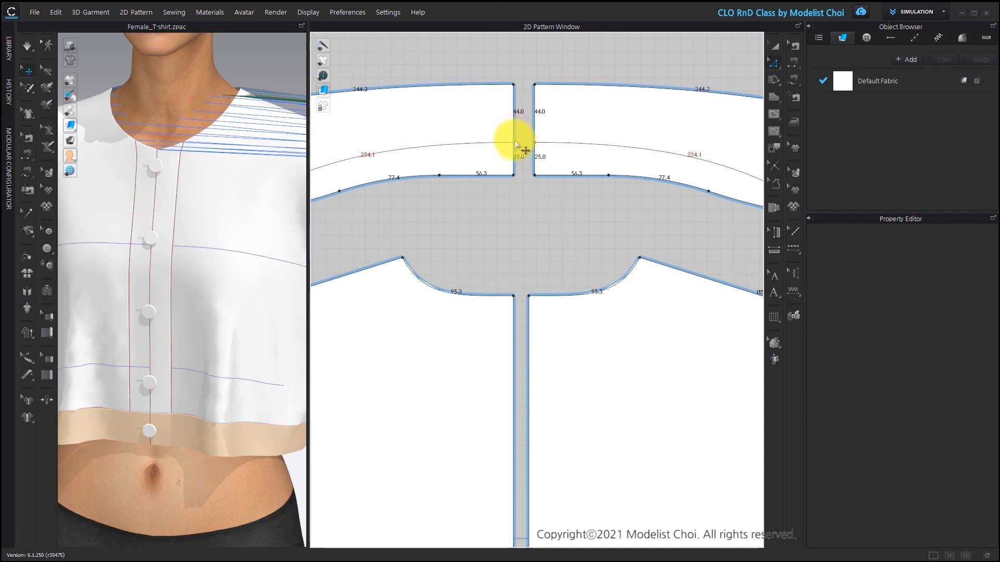
pyautogui.click(516, 144)
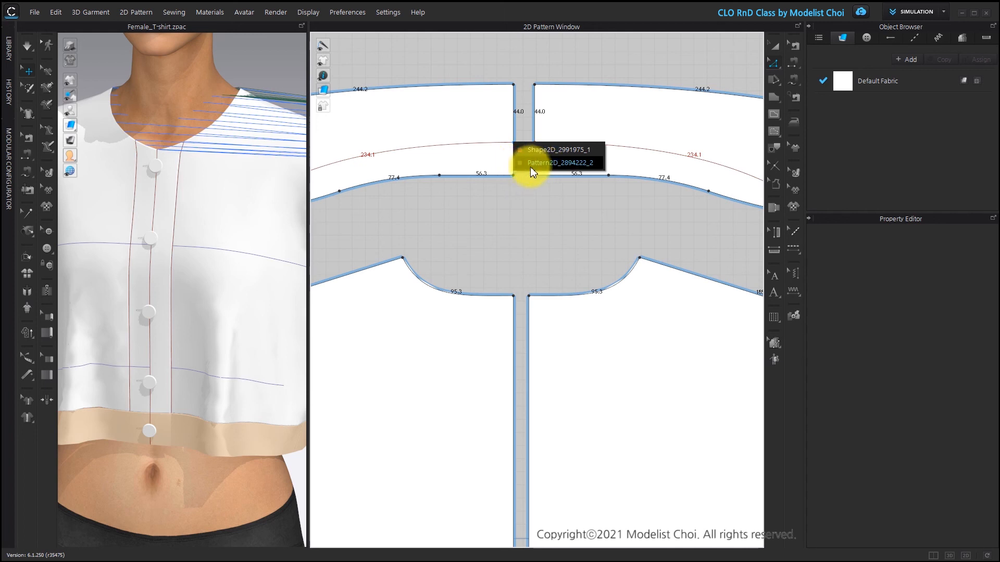
pyautogui.click(530, 165)
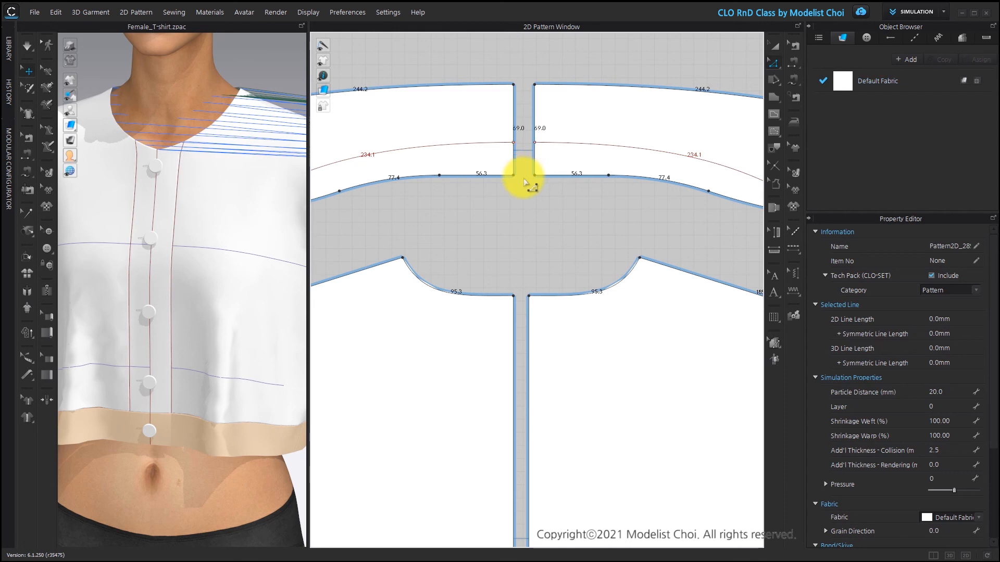
pyautogui.click(514, 101)
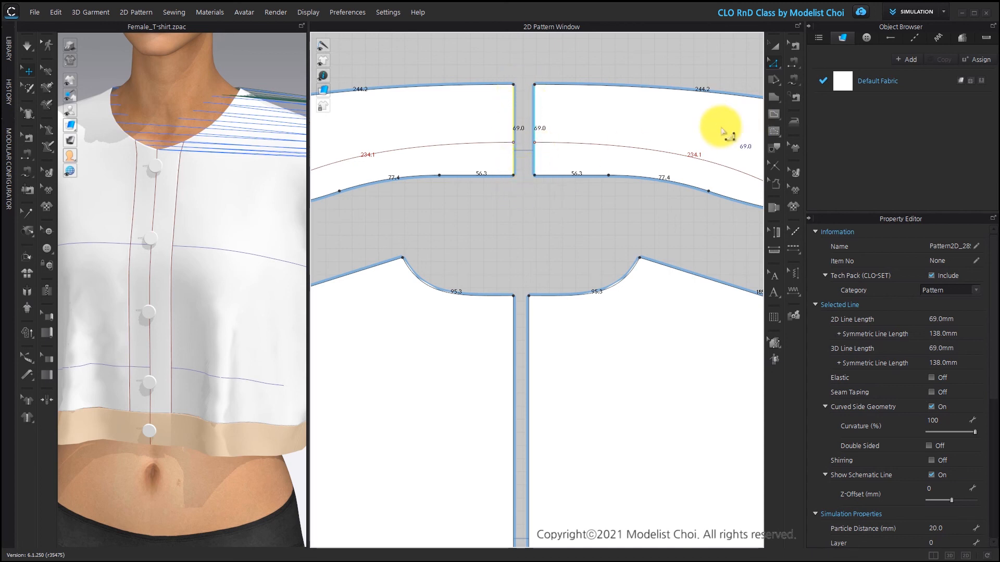
# Step: Sew the two collar halves together along their center-back edges with segment sewing
pyautogui.click(792, 62)
pyautogui.click(513, 117)
pyautogui.click(539, 119)
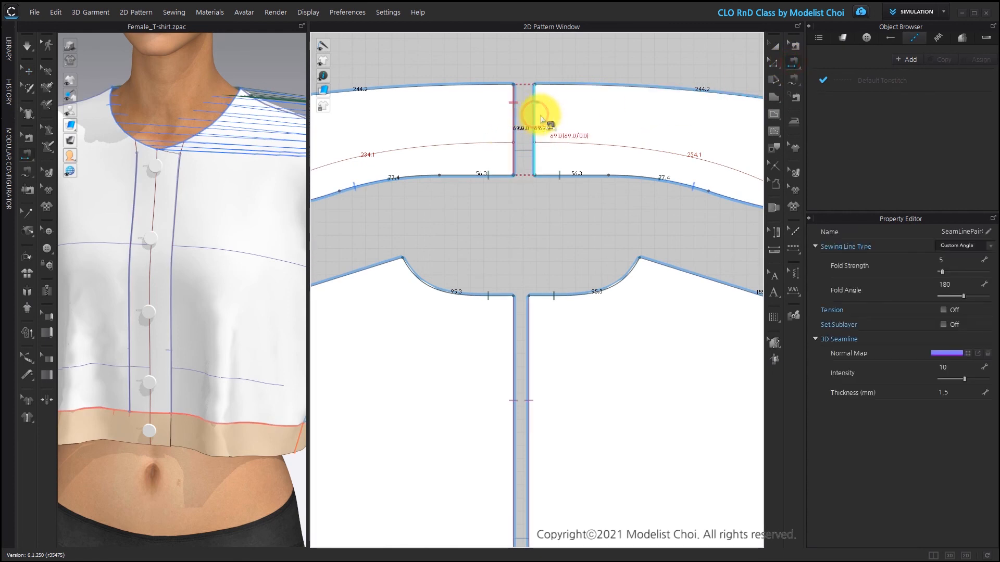
# Step: Turn on Bond for both collar halves with the Fusible (Common) preset
pyautogui.click(775, 45)
pyautogui.click(656, 110)
pyautogui.keyDown('shift'); pyautogui.click(469, 119); pyautogui.keyUp('shift')
pyautogui.scroll(-3, 931, 428)
pyautogui.scroll(-3, 930, 429)
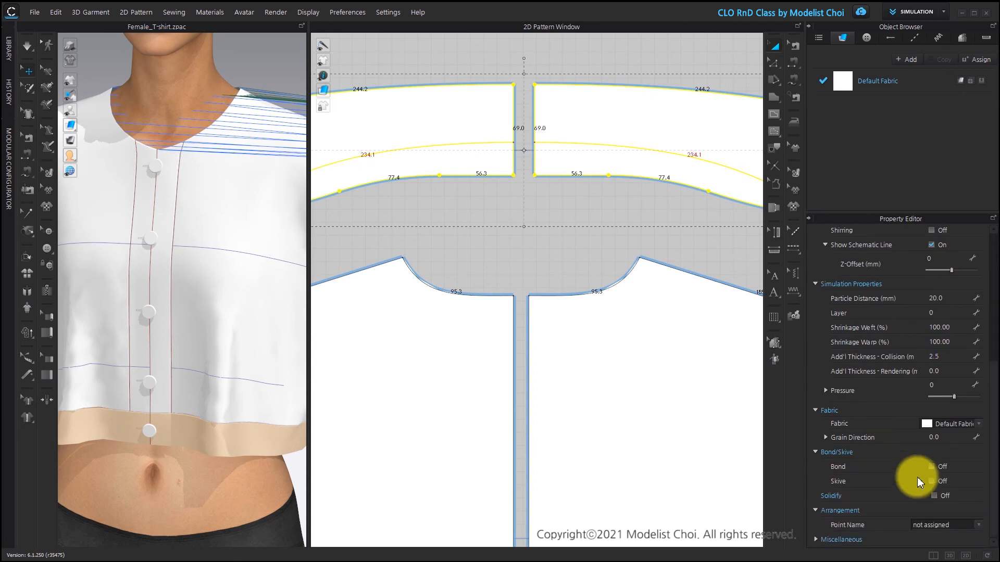
pyautogui.click(932, 467)
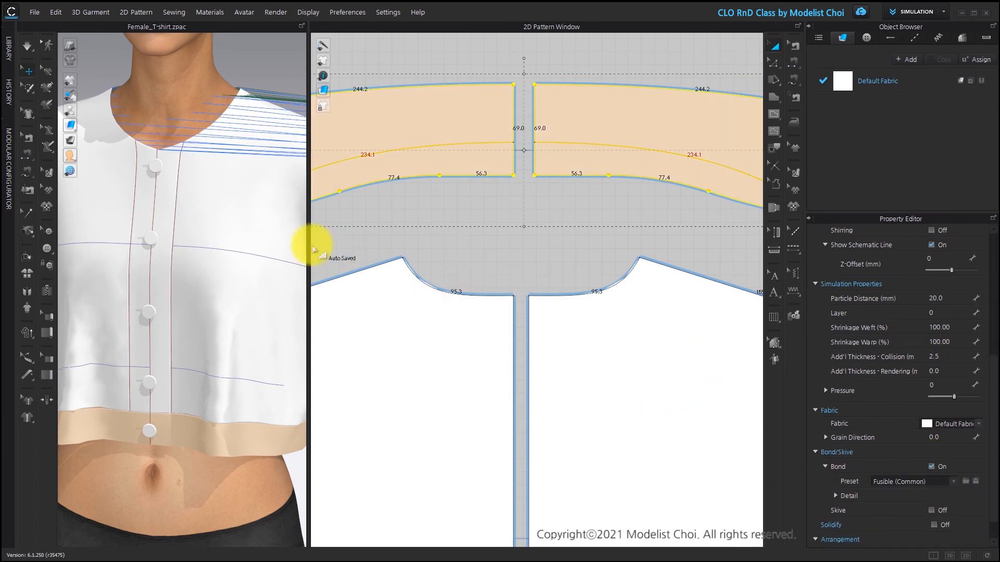
# Step: Enlarge the 3D view, turn it to the avatar's back and show the arrangement points
pyautogui.moveTo(309, 259); pyautogui.dragTo(515, 259)
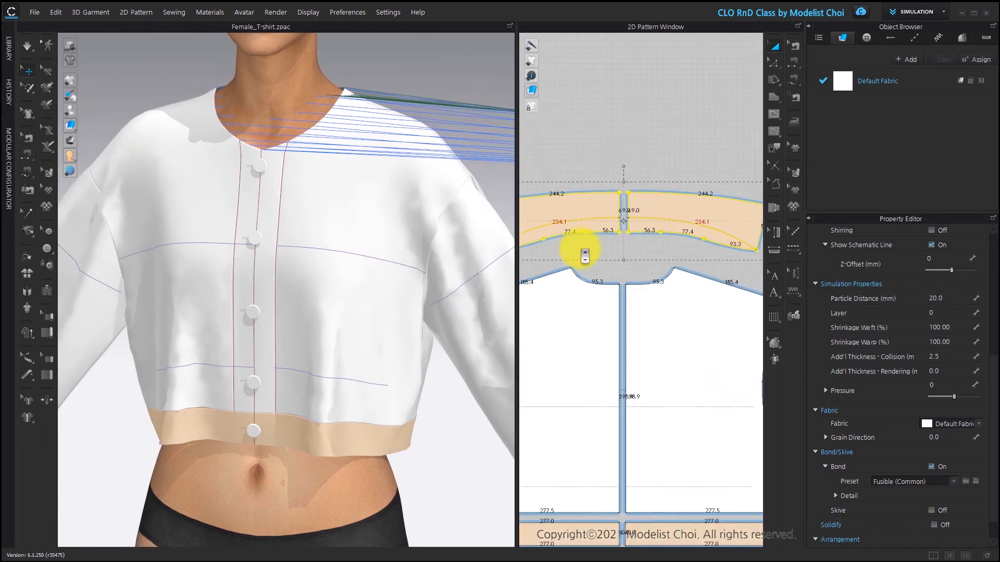
pyautogui.scroll(-5, 603, 241)
pyautogui.scroll(5, 606, 218)
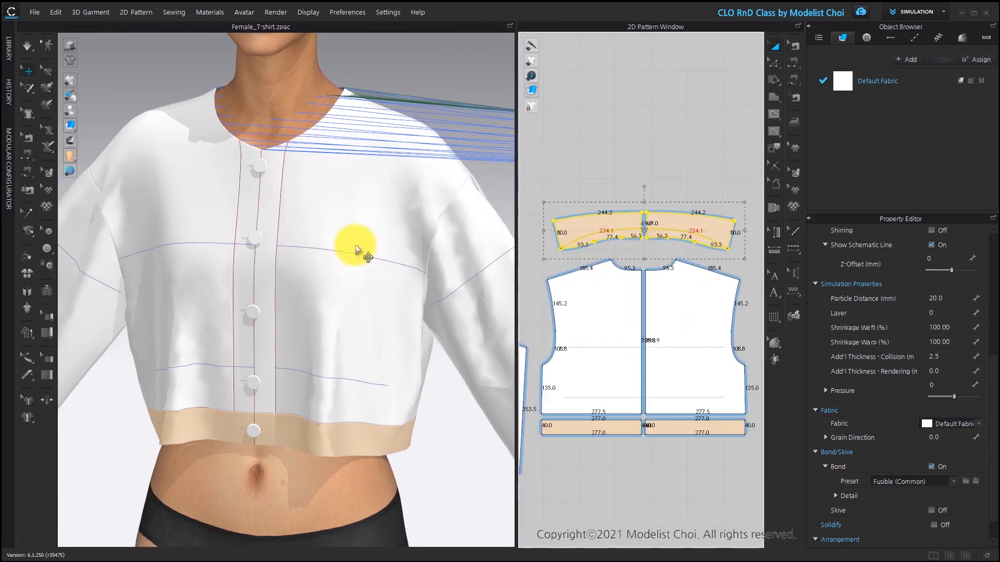
pyautogui.moveTo(355, 246); pyautogui.dragTo(211, 246, button='right')
pyautogui.press('8')
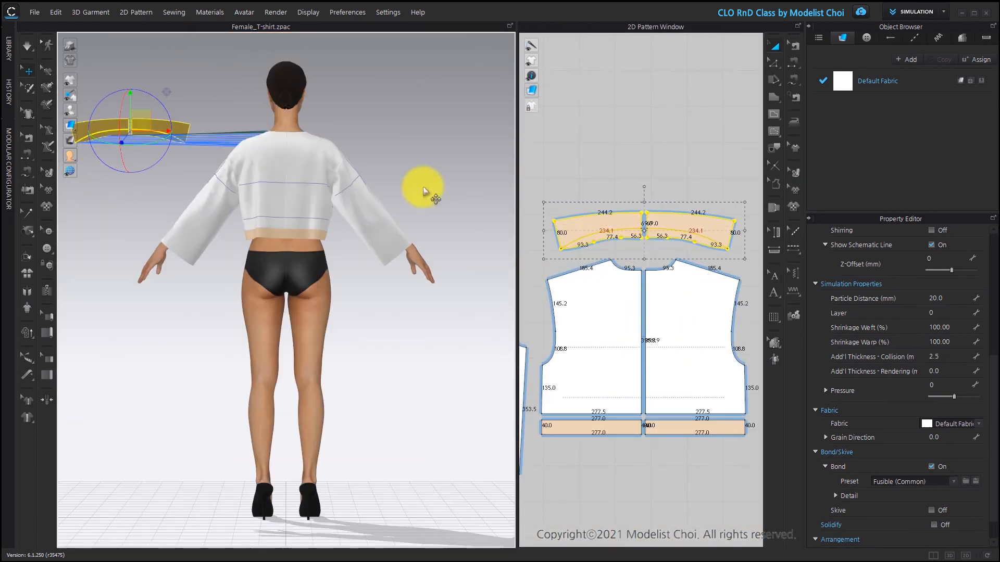
pyautogui.scroll(3, 306, 135)
pyautogui.moveTo(303, 144); pyautogui.dragTo(331, 252, button='middle')
pyautogui.moveTo(283, 187); pyautogui.dragTo(330, 157, button='right')
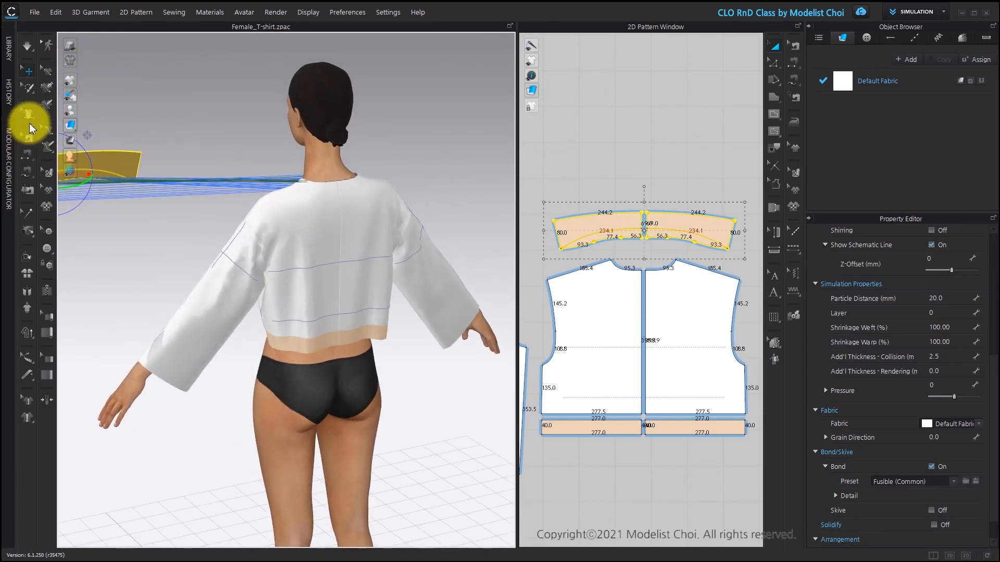
pyautogui.click(101, 110)
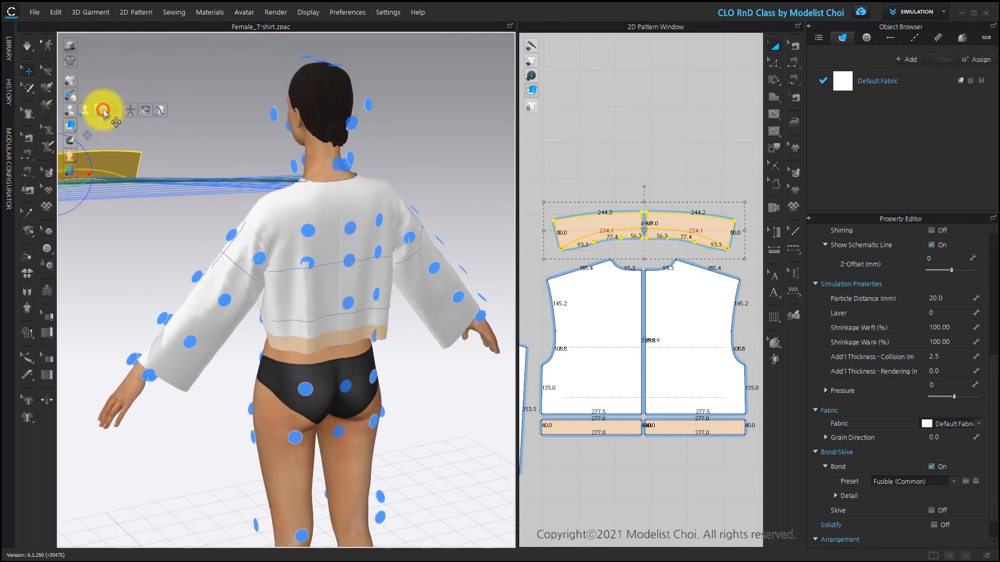
# Step: Arrange the collar around the avatar's neck at the Neck_L point and hide the arrangement points
pyautogui.click(592, 225)
pyautogui.moveTo(264, 183); pyautogui.dragTo(517, 240, button='right')
pyautogui.click(303, 177)
pyautogui.scroll(3, 290, 186)
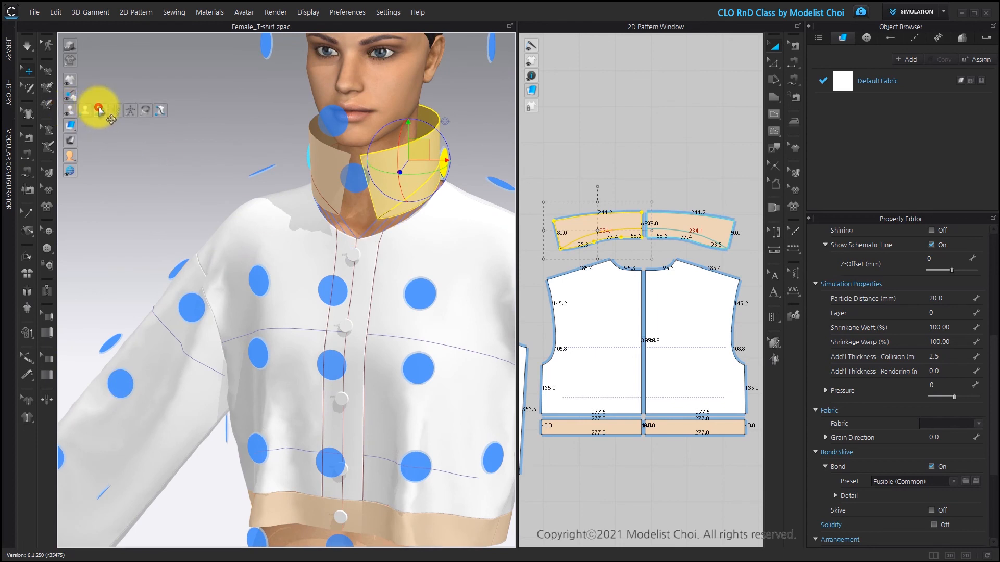
pyautogui.click(98, 108)
# Step: Raise the arranged collar around the neck by setting its arrangement Position Y to 74
pyautogui.moveTo(319, 206); pyautogui.dragTo(368, 239, button='right')
pyautogui.scroll(-3, 904, 360)
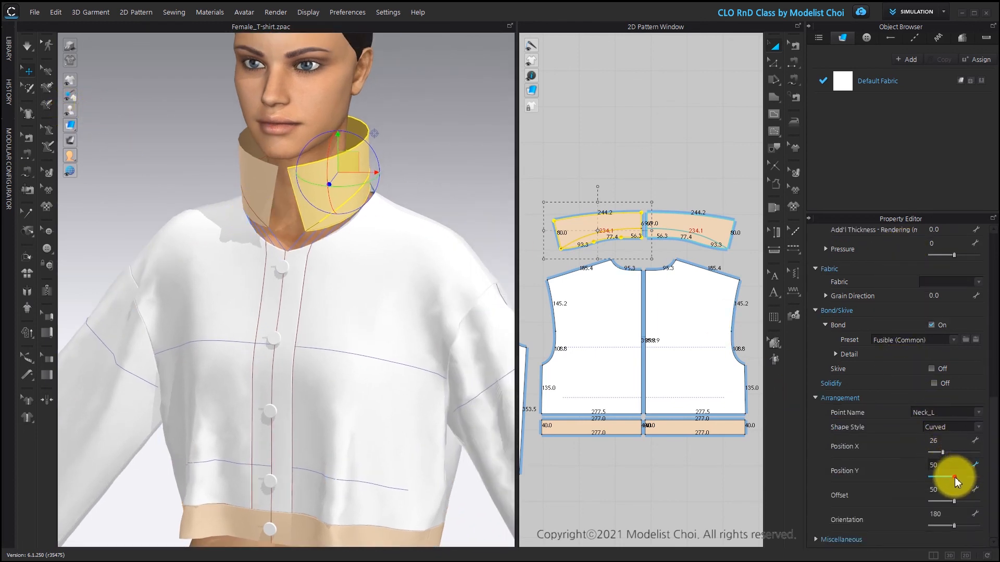
pyautogui.moveTo(955, 477); pyautogui.dragTo(966, 475)
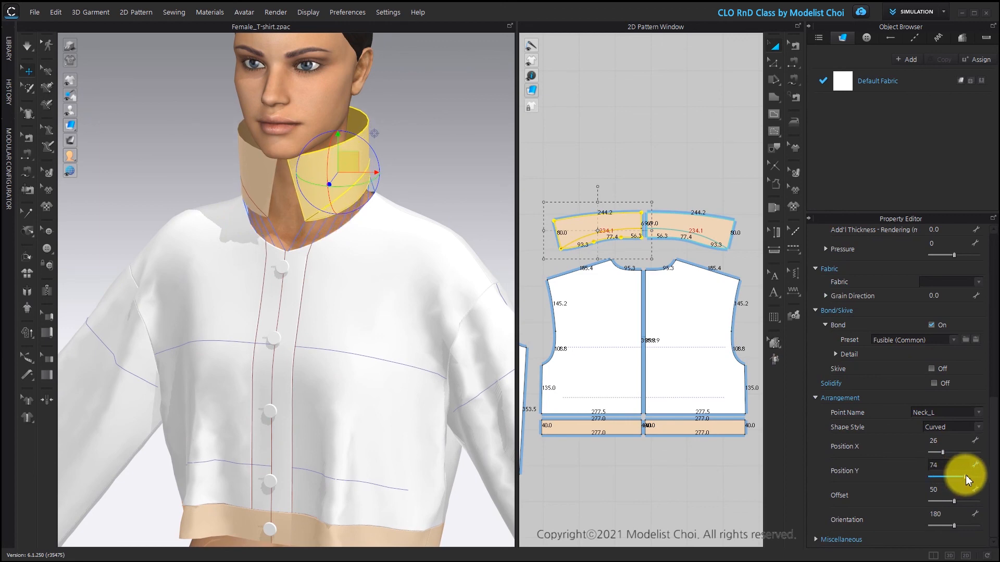
# Step: Fold the collar outward and down along its curved internal line with Fold Arrangement
pyautogui.moveTo(313, 335)
pyautogui.mouseDown(button='right')
pyautogui.moveTo(558, 342)
pyautogui.moveTo(329, 324)
pyautogui.mouseUp(button='right')
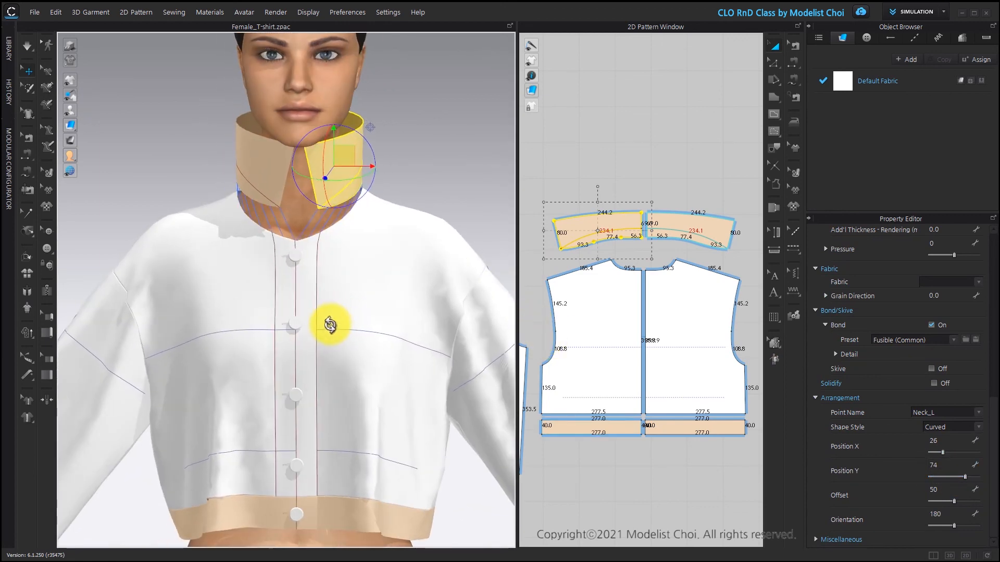
pyautogui.click(29, 258)
pyautogui.click(357, 167)
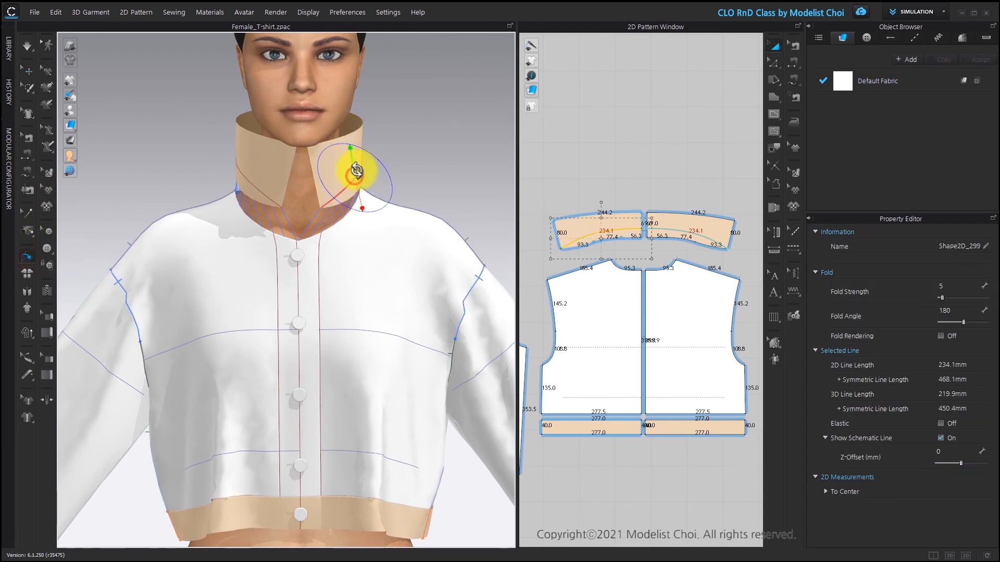
pyautogui.moveTo(353, 153); pyautogui.dragTo(398, 231)
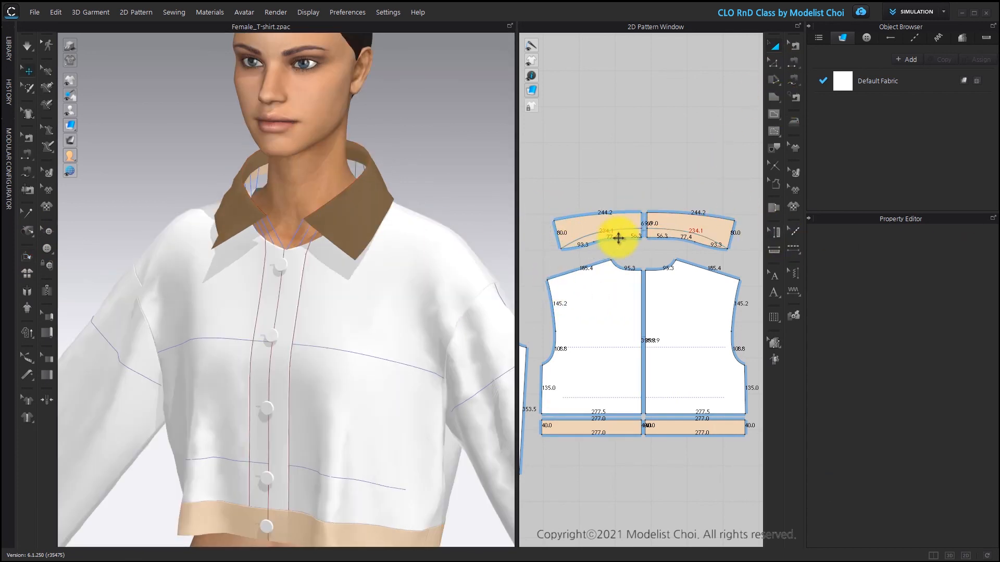
# Step: Simulate the garment so the folded collar drapes onto the neckline, and check it from the front
pyautogui.moveTo(330, 250); pyautogui.dragTo(333, 256, button='middle')
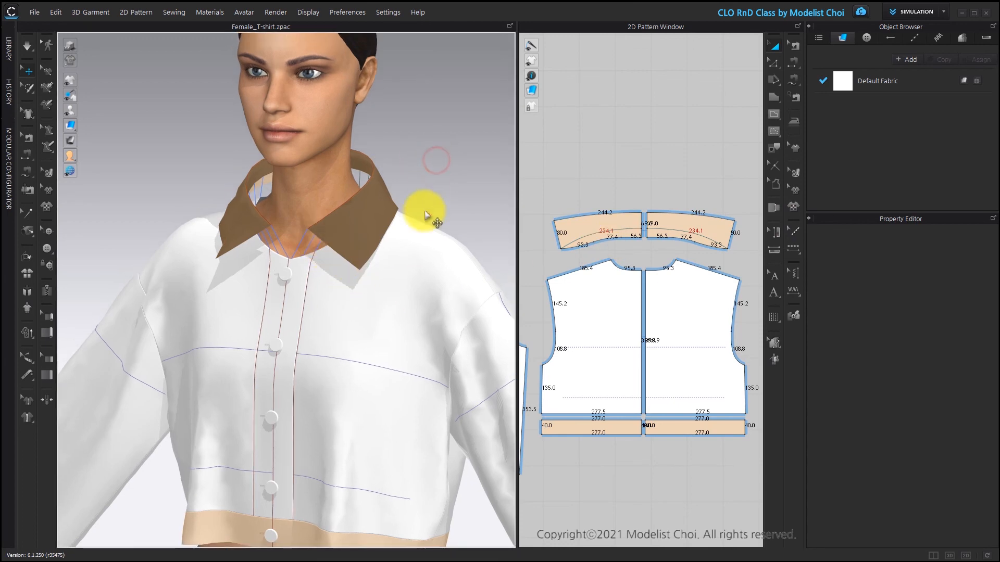
pyautogui.press('space')
pyautogui.moveTo(385, 286)
pyautogui.mouseDown(button='right')
pyautogui.moveTo(464, 295)
pyautogui.moveTo(599, 286)
pyautogui.moveTo(502, 294)
pyautogui.moveTo(397, 285)
pyautogui.mouseUp(button='right')
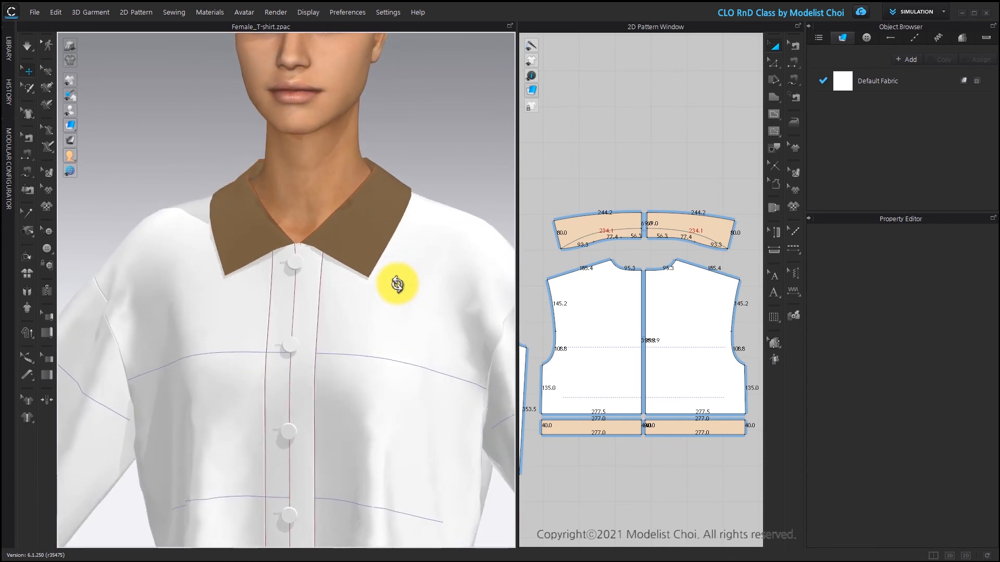
pyautogui.scroll(-4, 399, 292)
pyautogui.moveTo(399, 292); pyautogui.dragTo(375, 202, button='middle')
pyautogui.scroll(4, 334, 193)
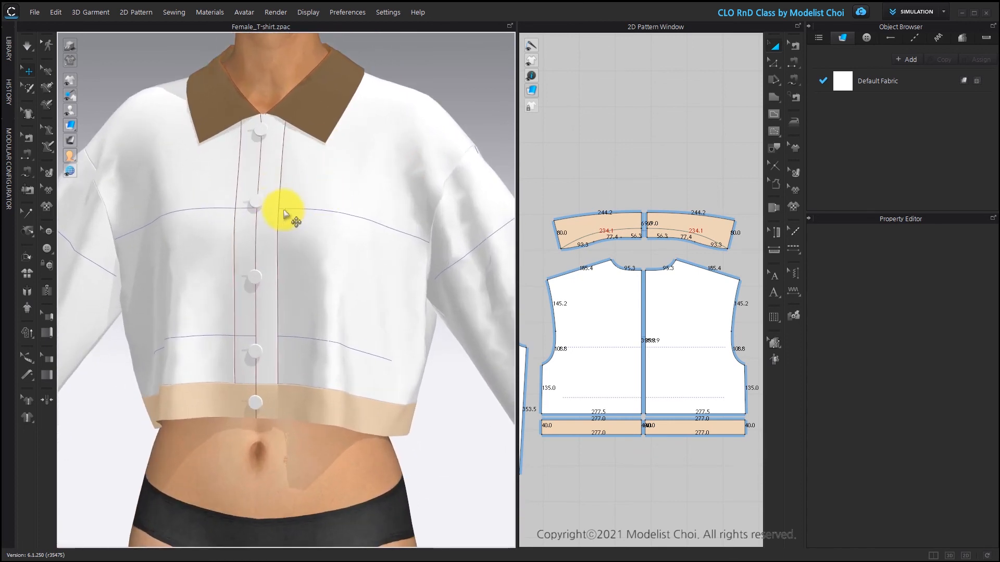
pyautogui.scroll(-1, 277, 202)
pyautogui.moveTo(277, 202); pyautogui.dragTo(297, 294, button='middle')
pyautogui.moveTo(316, 297); pyautogui.dragTo(343, 299, button='right')
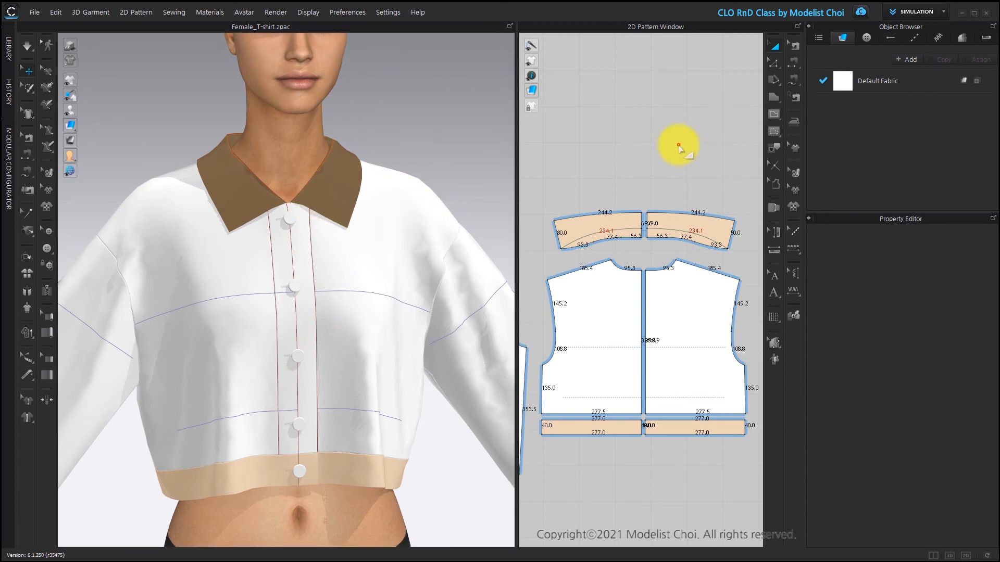
# Step: Set particle distance to 5 mm and both collision and rendering additional thickness to 1 mm for all pattern pieces
pyautogui.hotkey('ctrl', 'a')
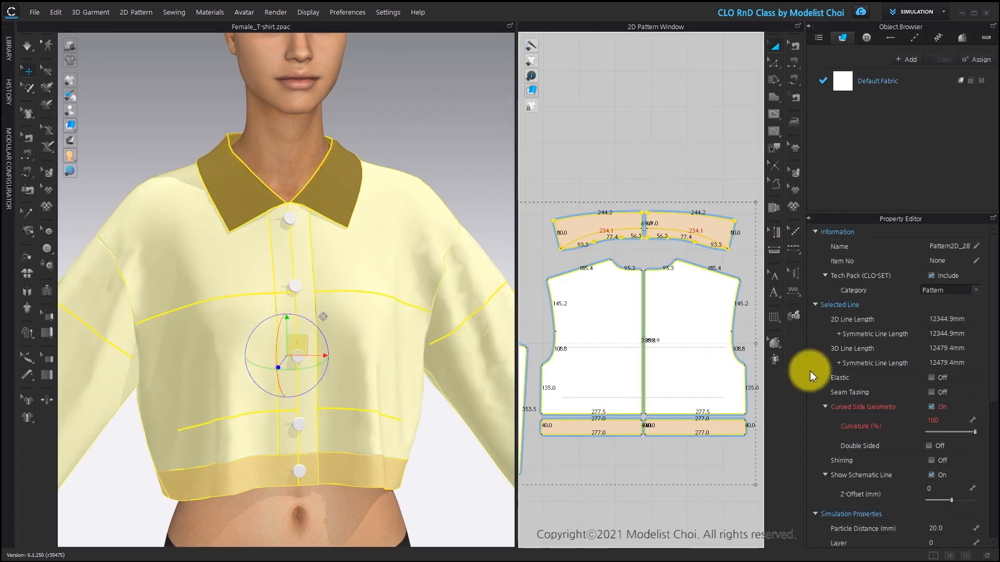
pyautogui.scroll(-3, 927, 446)
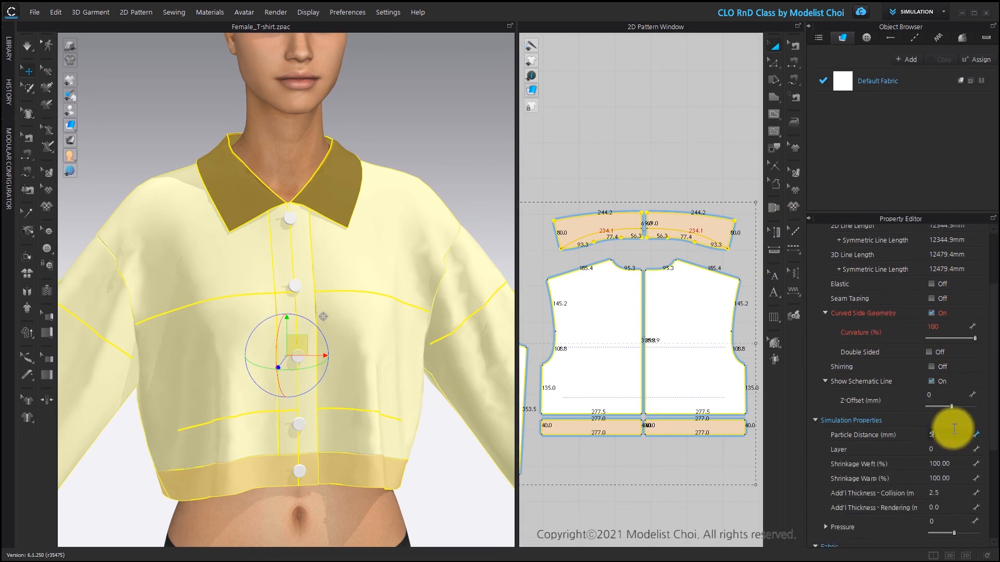
pyautogui.press('Return')
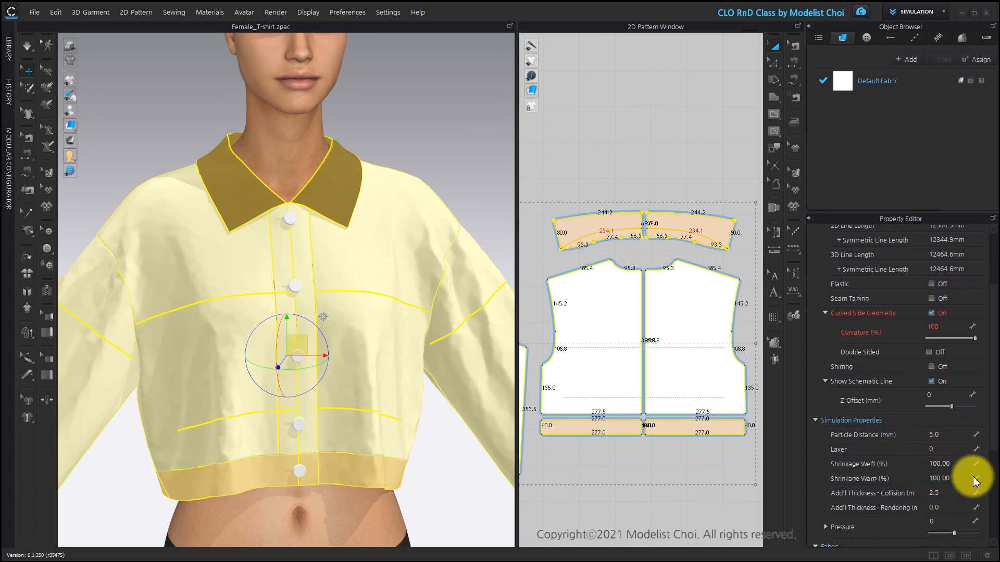
pyautogui.press('Return')
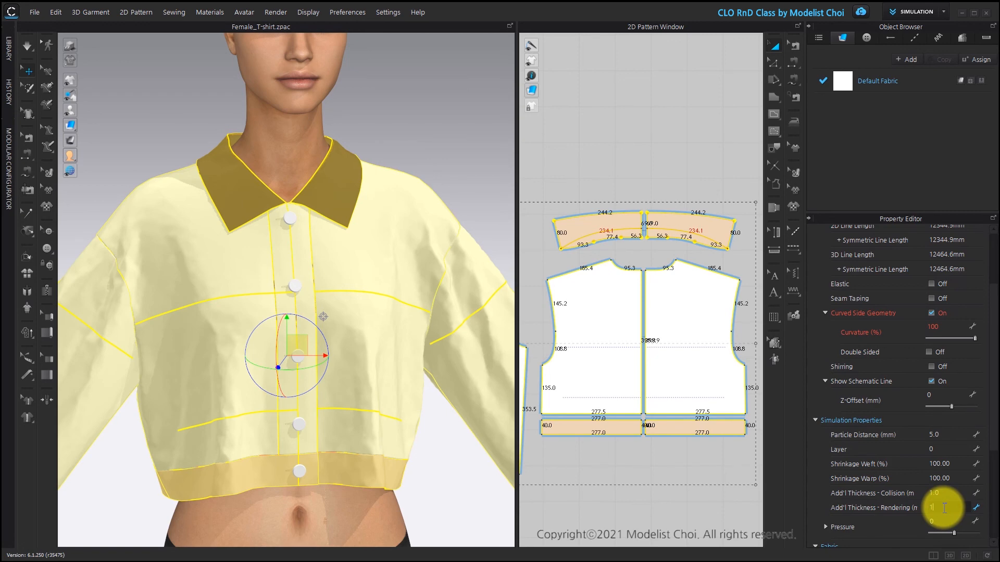
pyautogui.press('Return')
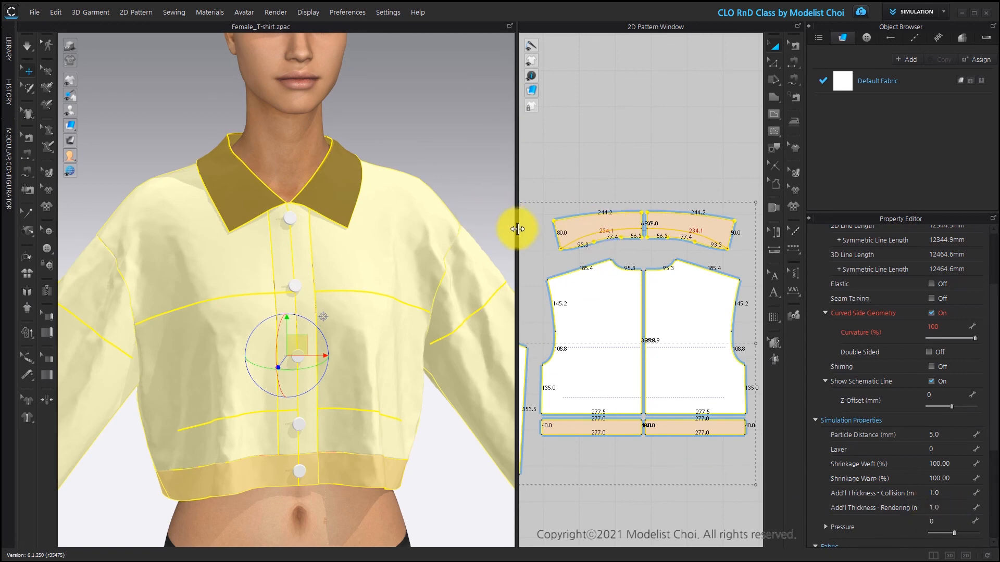
# Step: Select the collar halves plus the front and back hem bands and set their additional rendering thickness to 2 mm
pyautogui.moveTo(517, 229); pyautogui.dragTo(384, 252)
pyautogui.scroll(-3, 569, 217)
pyautogui.moveTo(473, 154); pyautogui.dragTo(700, 229)
pyautogui.keyDown('shift'); pyautogui.moveTo(686, 314); pyautogui.dragTo(491, 382); pyautogui.keyUp('shift')
pyautogui.moveTo(525, 384); pyautogui.dragTo(681, 357, button='middle')
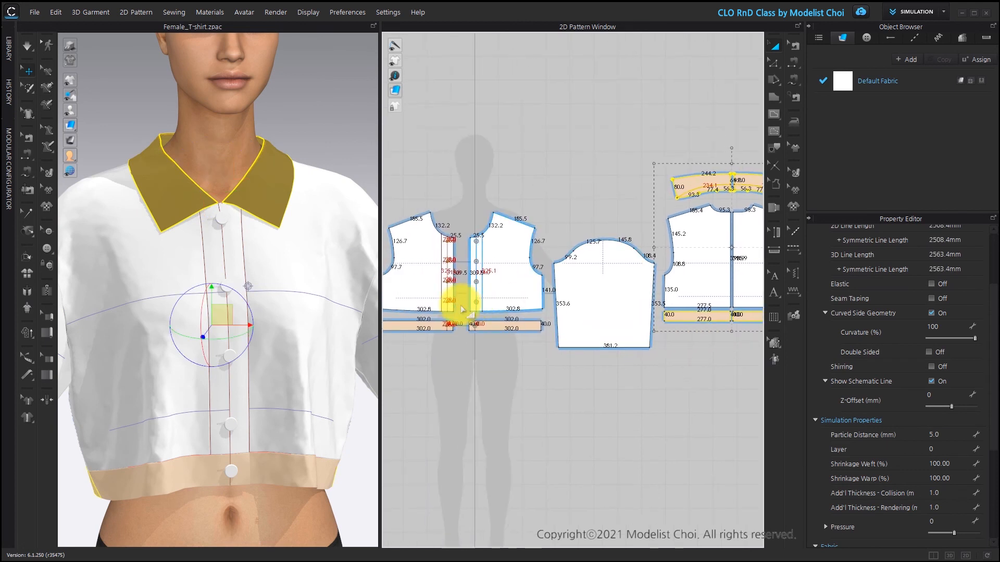
pyautogui.scroll(2, 473, 304)
pyautogui.keyDown('shift'); pyautogui.click(518, 335); pyautogui.keyUp('shift')
pyautogui.keyDown('shift'); pyautogui.click(429, 330); pyautogui.keyUp('shift')
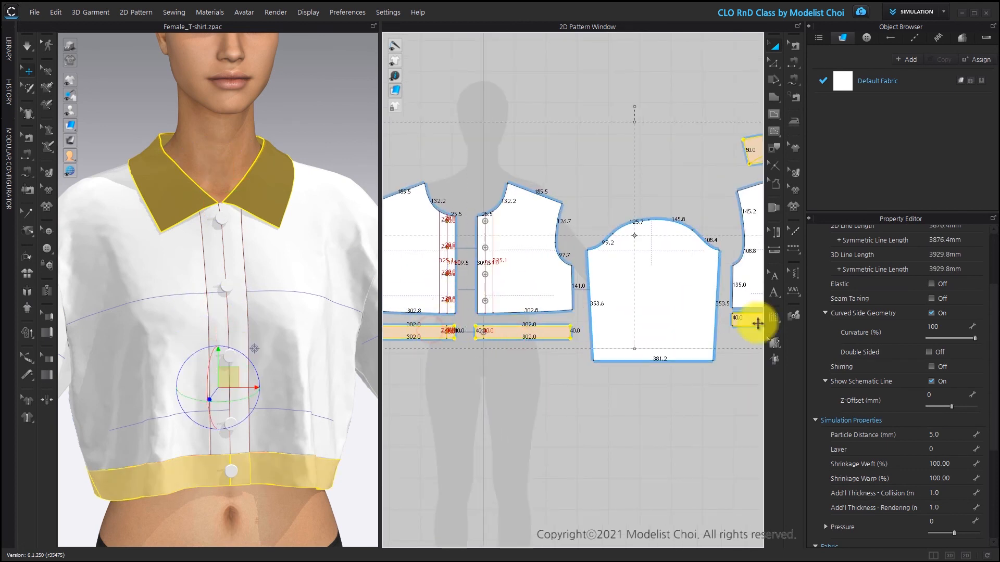
pyautogui.click(955, 508)
pyautogui.write('2')
pyautogui.press('Return')
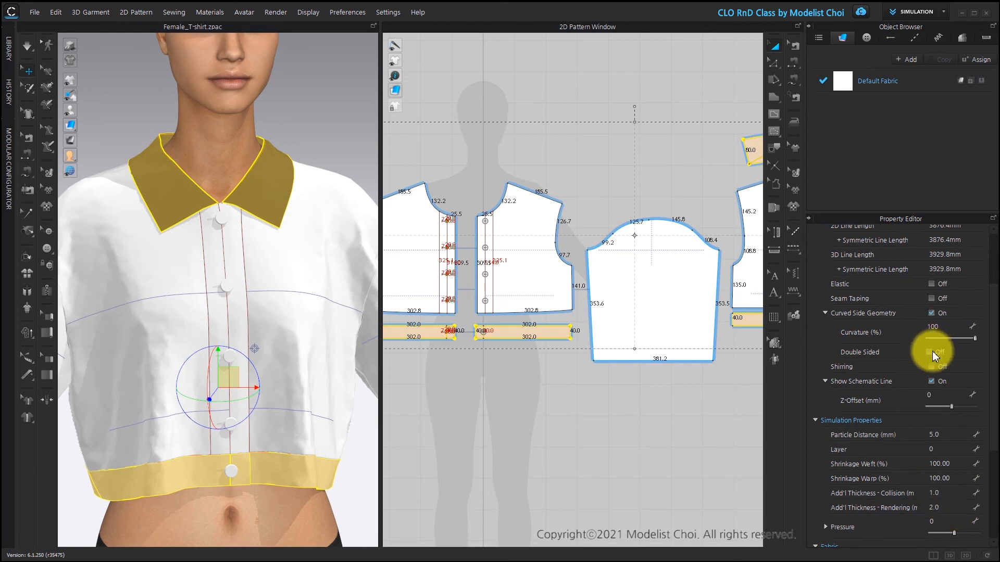
pyautogui.click(618, 465)
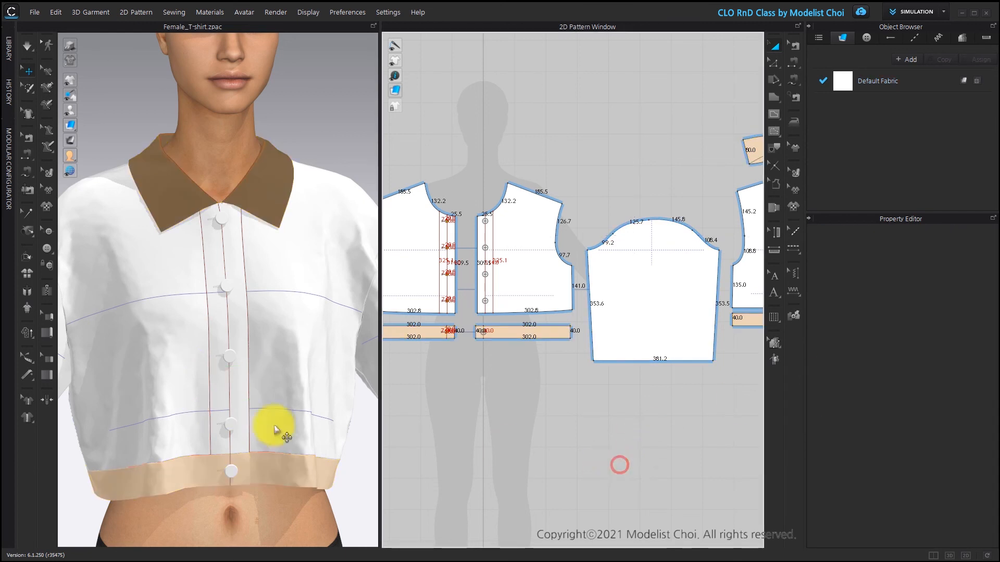
# Step: Display the garment with its fabric thickness and examine the collar edge up close
pyautogui.click(84, 125)
pyautogui.scroll(5, 305, 212)
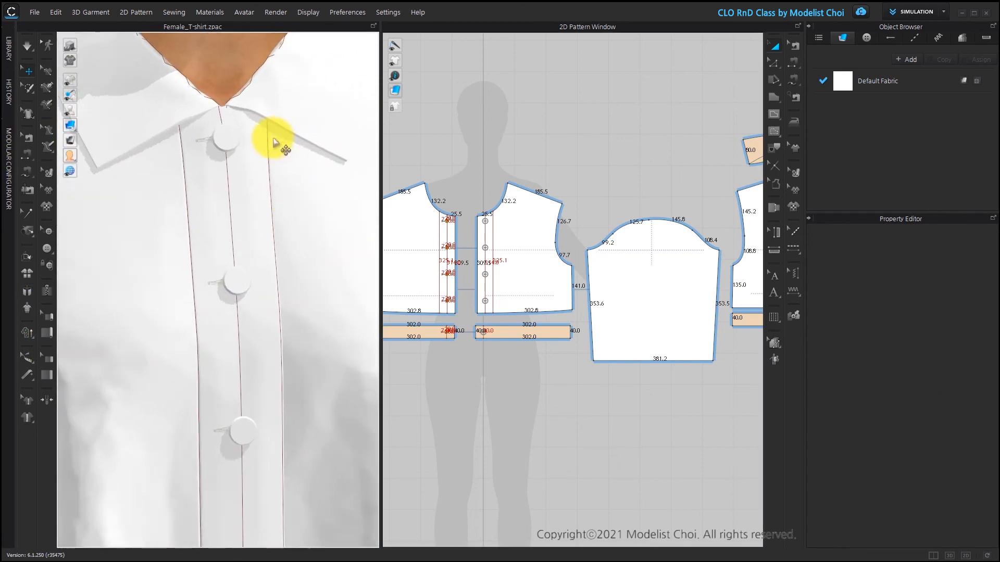
pyautogui.scroll(10, 224, 272)
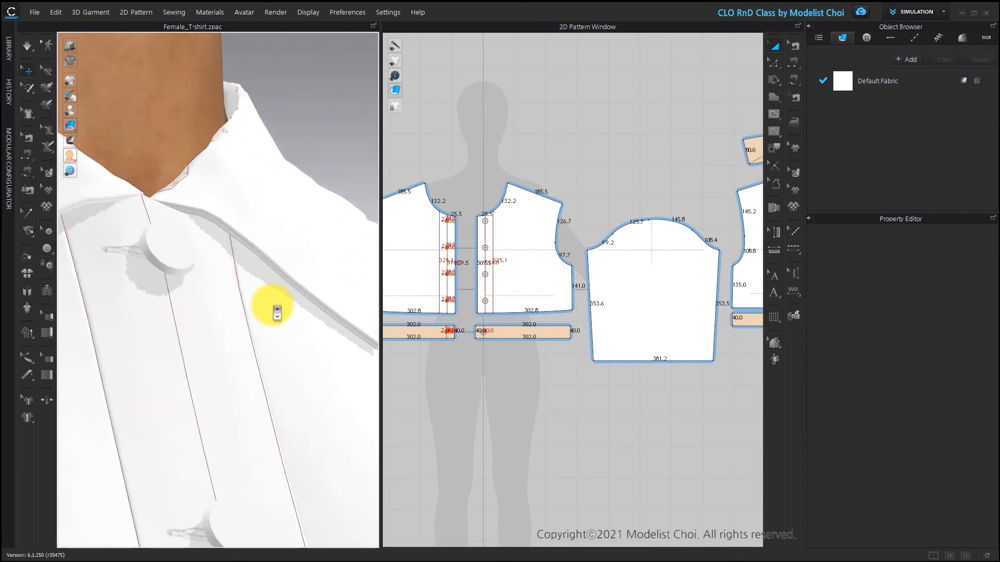
pyautogui.scroll(4, 306, 240)
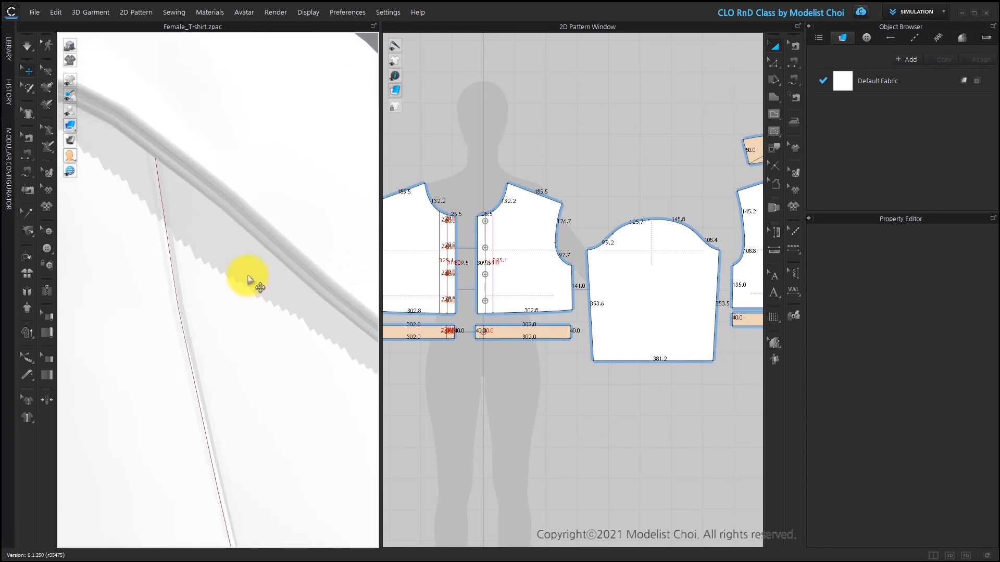
# Step: Return to the full front view and simulate the garment again with the refined settings
pyautogui.press('2')
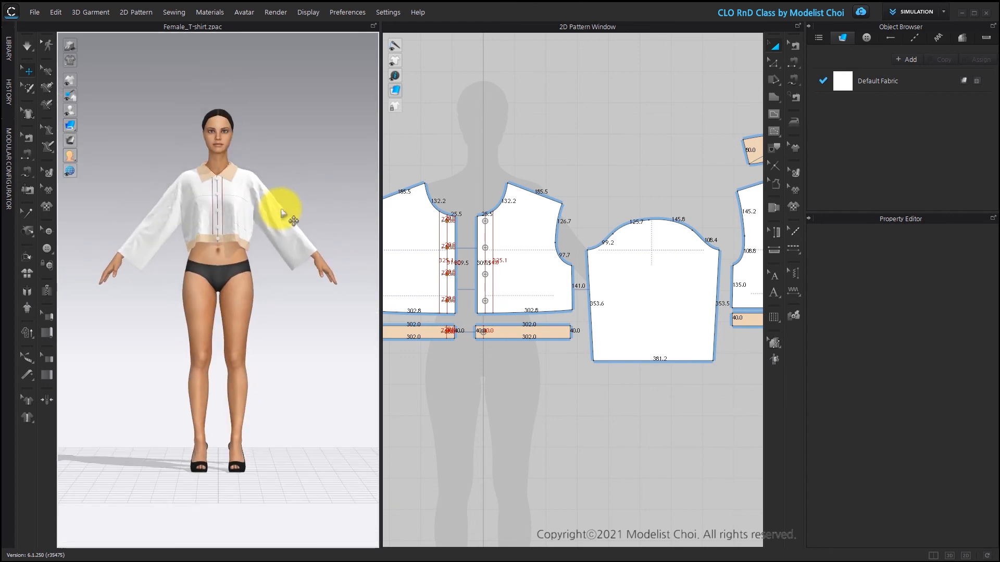
pyautogui.press('space')
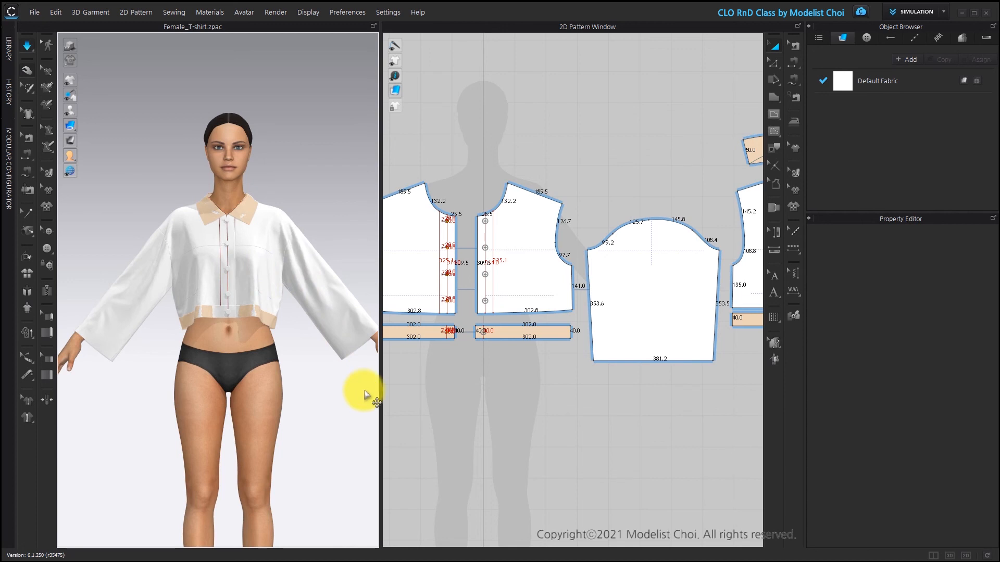
pyautogui.moveTo(301, 244); pyautogui.dragTo(247, 299, button='right')
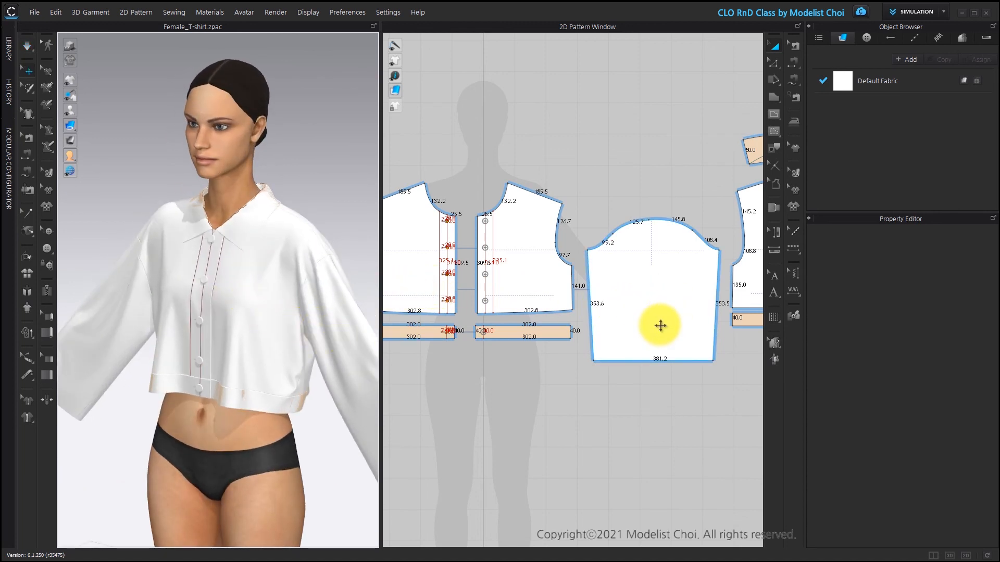